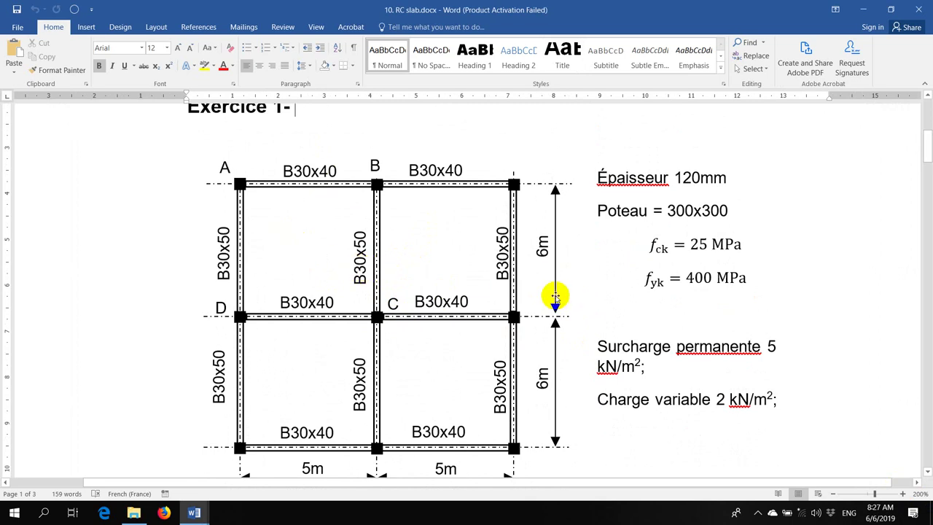
# Launch ETABS 2016 and start a new model.
pyautogui.click(14, 512)
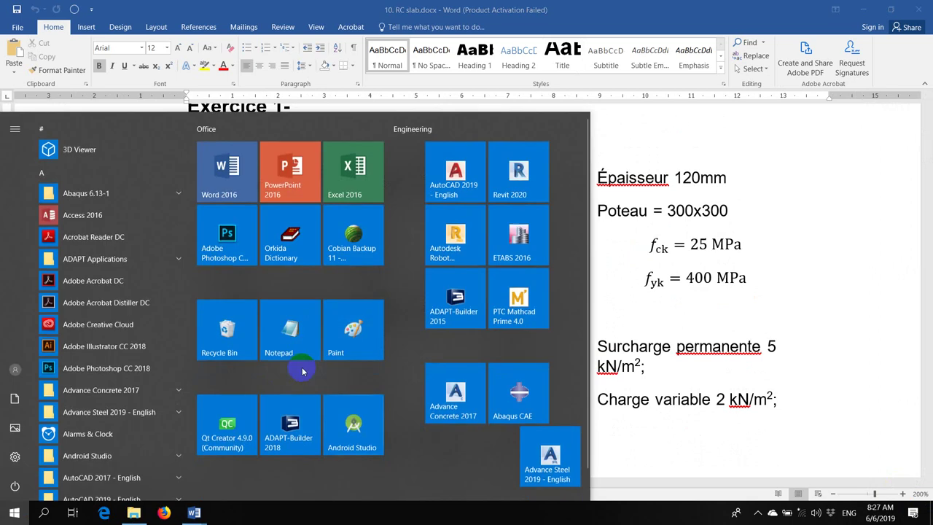
pyautogui.click(522, 237)
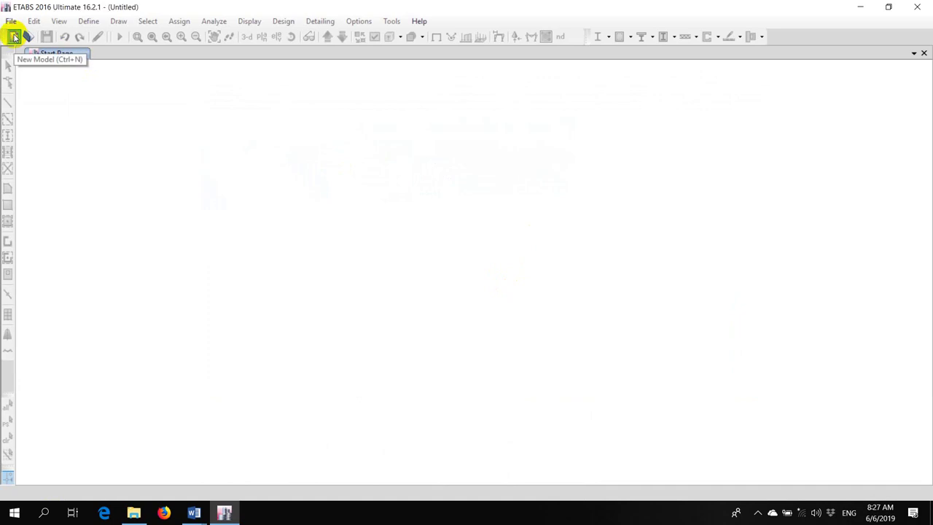
pyautogui.click(13, 37)
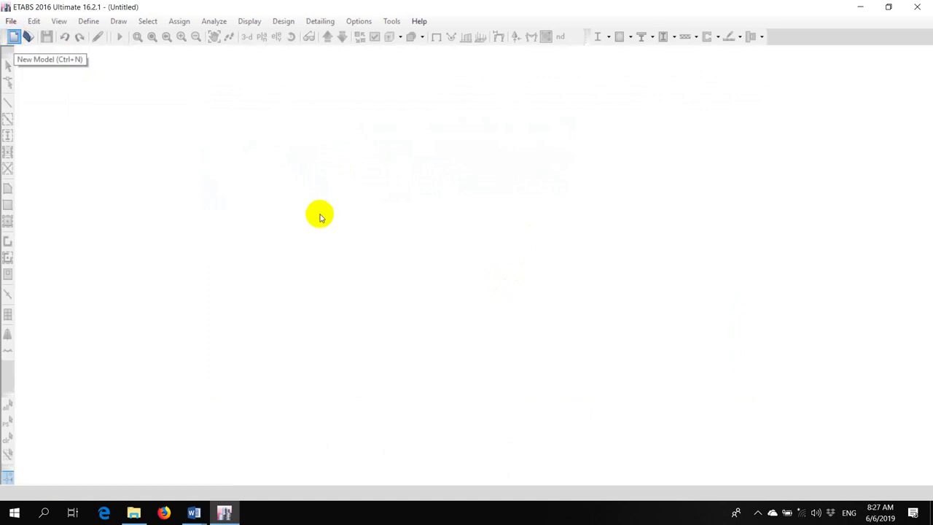
# Initialize the model with built-in settings: Metric SI units, AISC14 section database, AISC 360-10 steel code and Eurocode 2-2004 concrete code.
pyautogui.click(345, 225)
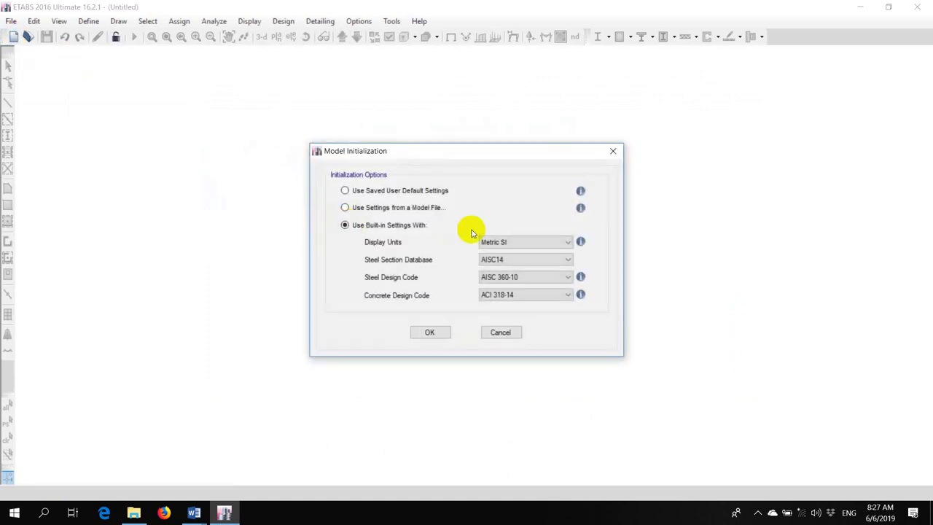
pyautogui.click(500, 244)
pyautogui.click(510, 247)
pyautogui.click(500, 261)
pyautogui.click(501, 260)
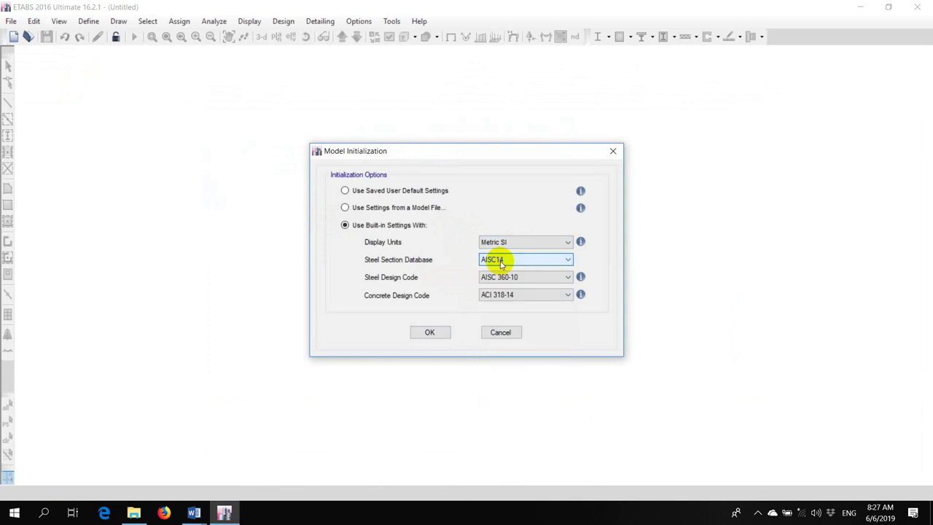
pyautogui.click(500, 293)
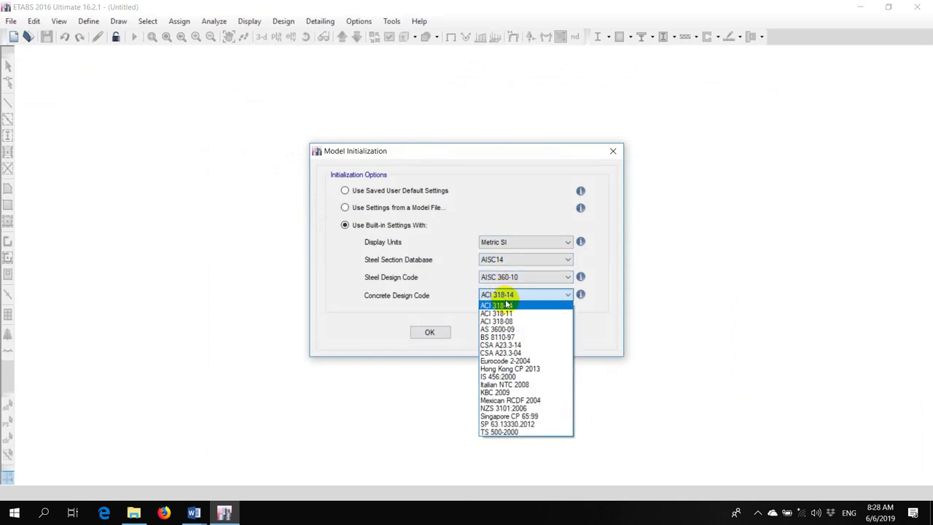
pyautogui.click(527, 361)
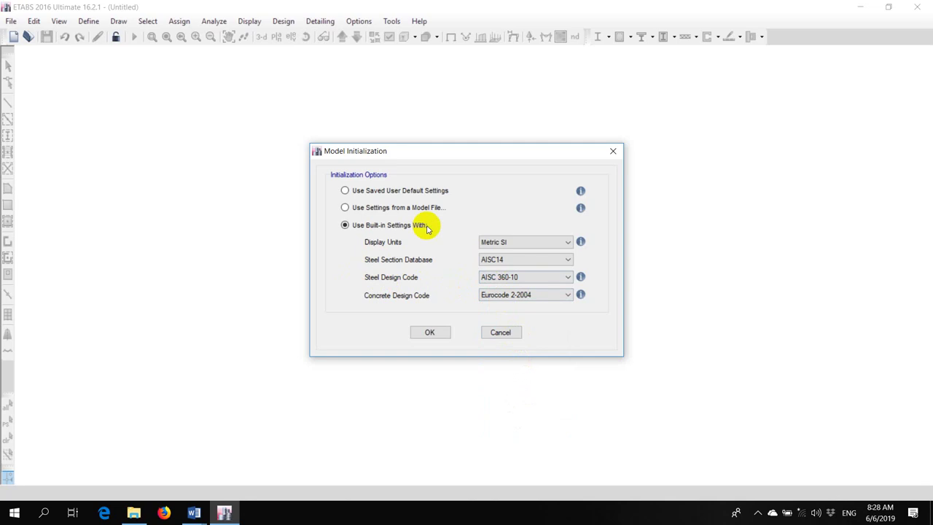
pyautogui.click(430, 332)
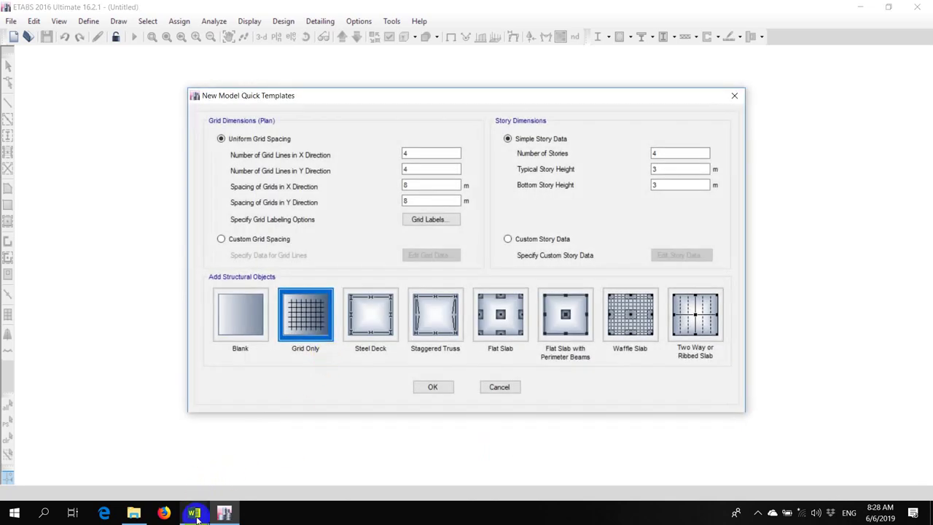
# Consult the slab plan in the Word document 10. RC slab.docx, and in ETABS set 3 grid lines in the X direction.
pyautogui.moveTo(195, 516)
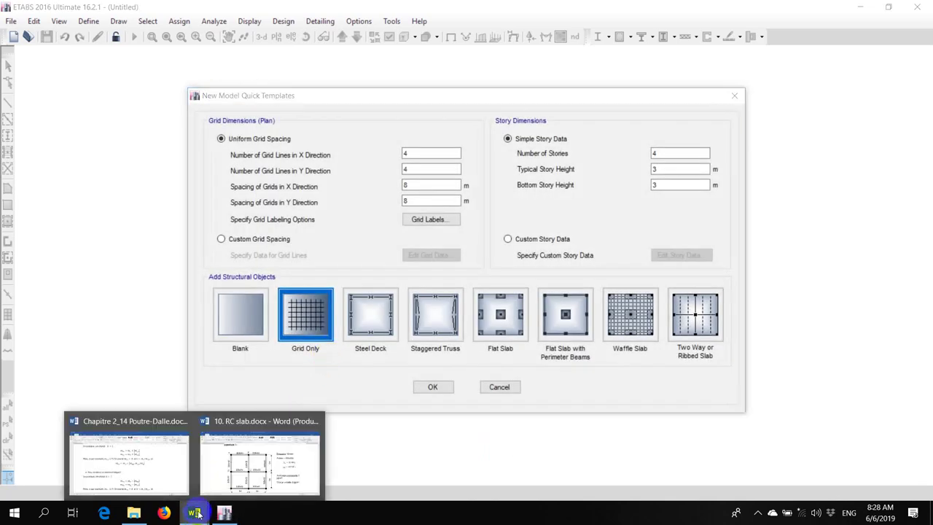
pyautogui.click(244, 494)
pyautogui.scroll(-3, 401, 328)
pyautogui.scroll(1, 283, 379)
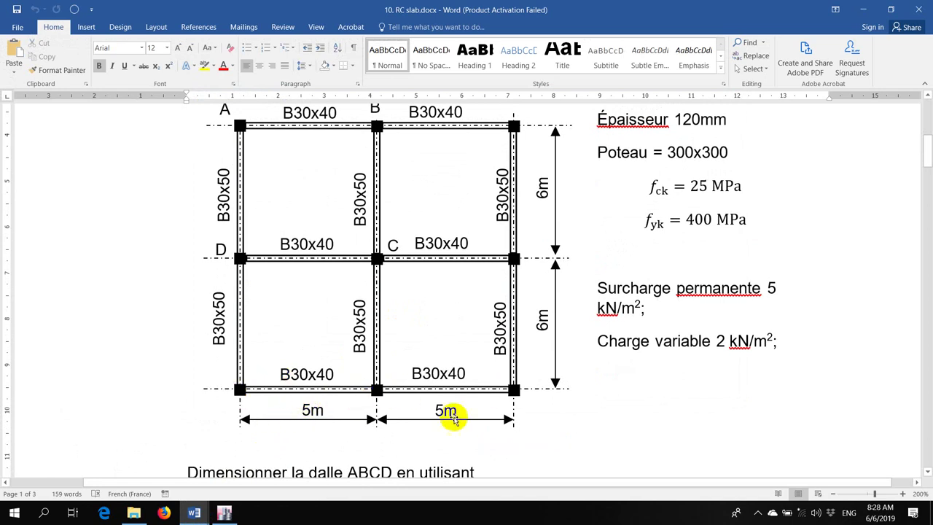
pyautogui.click(224, 513)
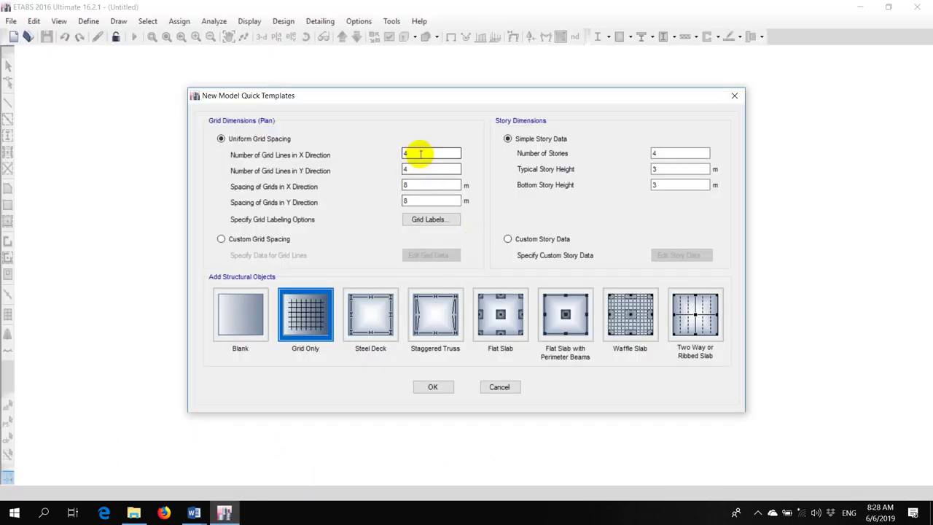
pyautogui.moveTo(421, 154); pyautogui.dragTo(370, 154)
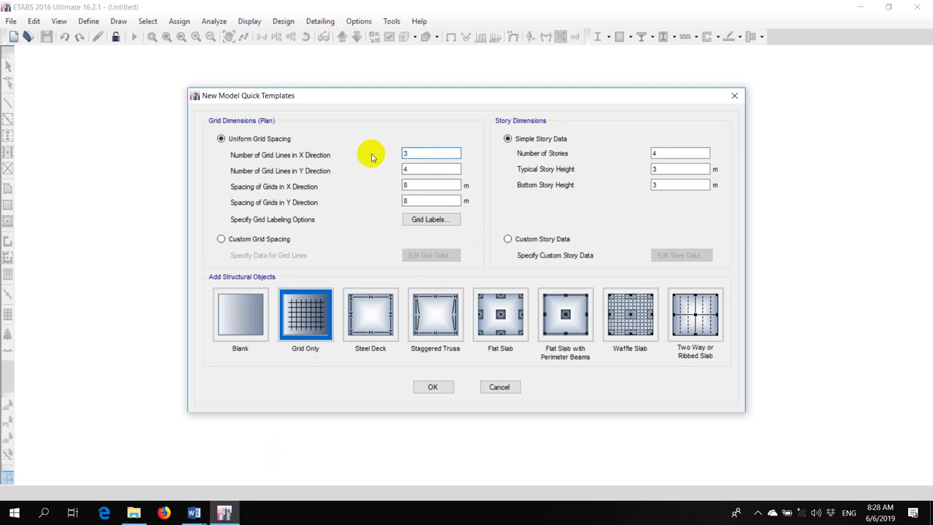
# Recheck the plan in Word, and in ETABS set 3 grid lines in Y with grid spacings of 5 m in X and 6 m in Y.
pyautogui.moveTo(194, 513)
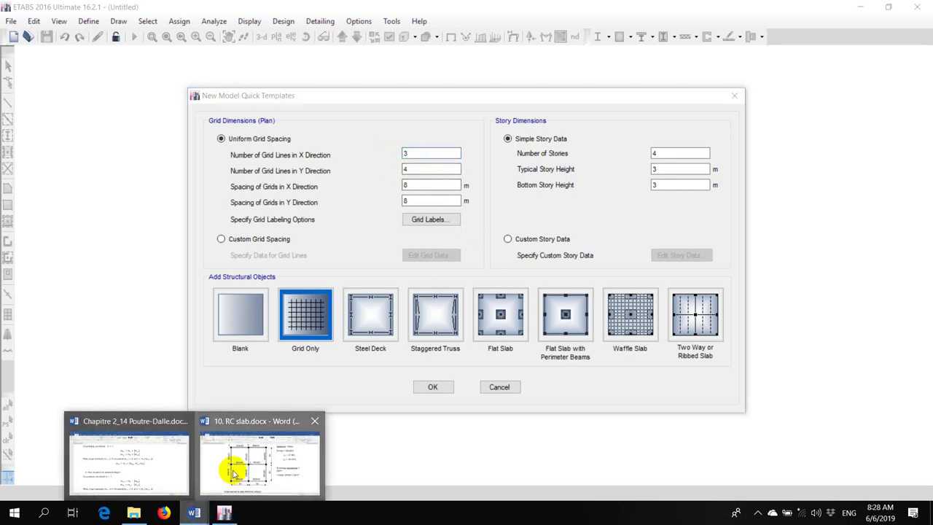
pyautogui.click(234, 474)
pyautogui.scroll(2, 271, 416)
pyautogui.scroll(-1, 270, 430)
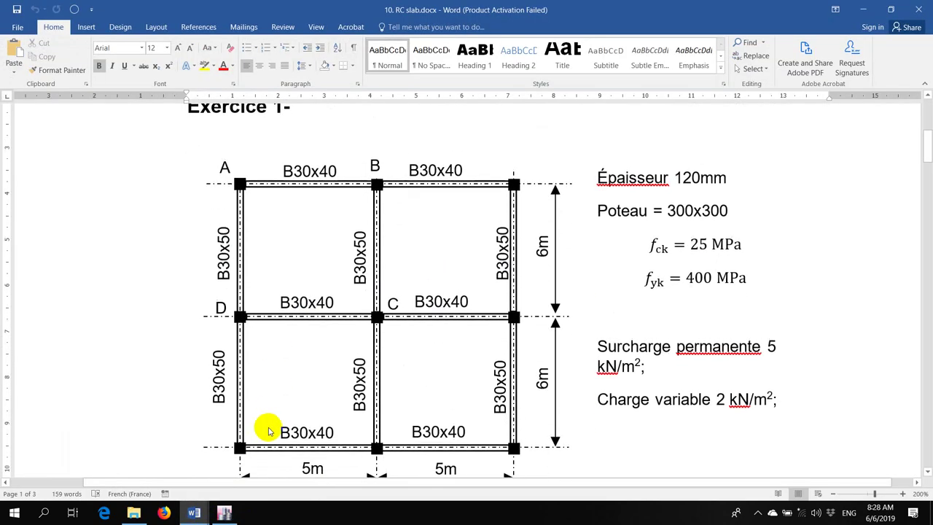
pyautogui.click(234, 514)
pyautogui.write('3')
pyautogui.press('Tab')
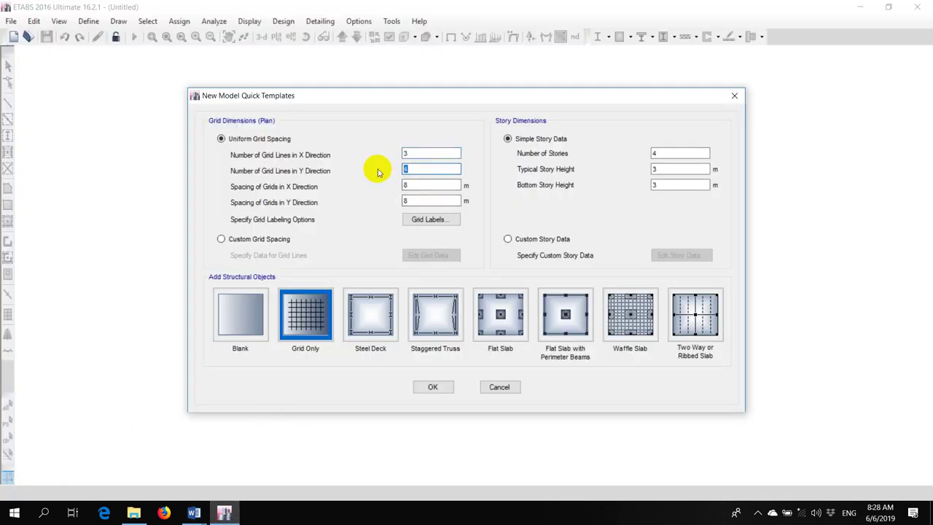
pyautogui.write('3')
pyautogui.press('Tab')
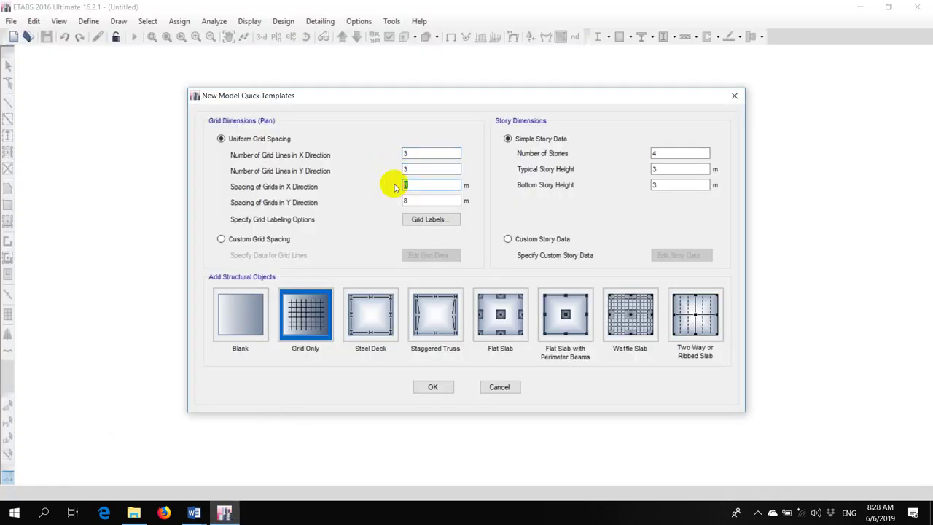
pyautogui.write('5')
pyautogui.press('Tab')
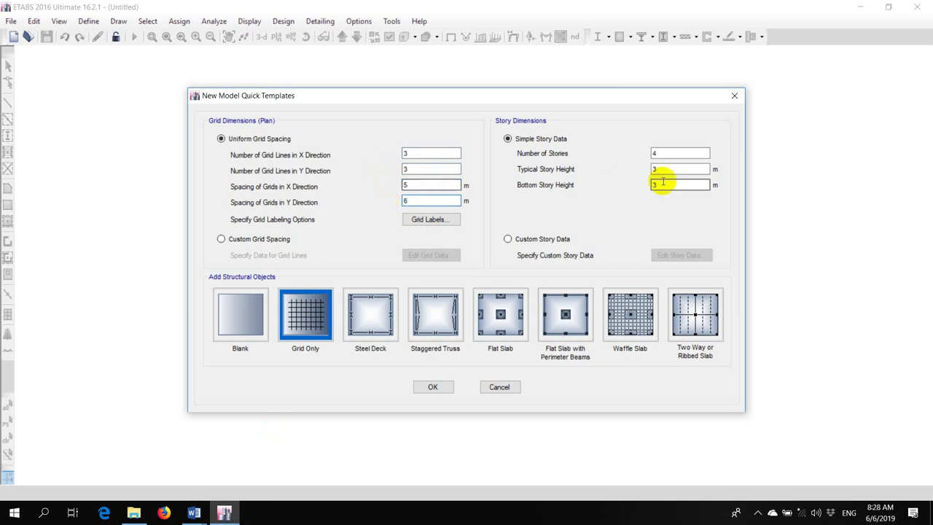
# Set the number of stories to 1, check the exercise document in Word, and create the grid-only model in ETABS.
pyautogui.moveTo(665, 155); pyautogui.dragTo(645, 158)
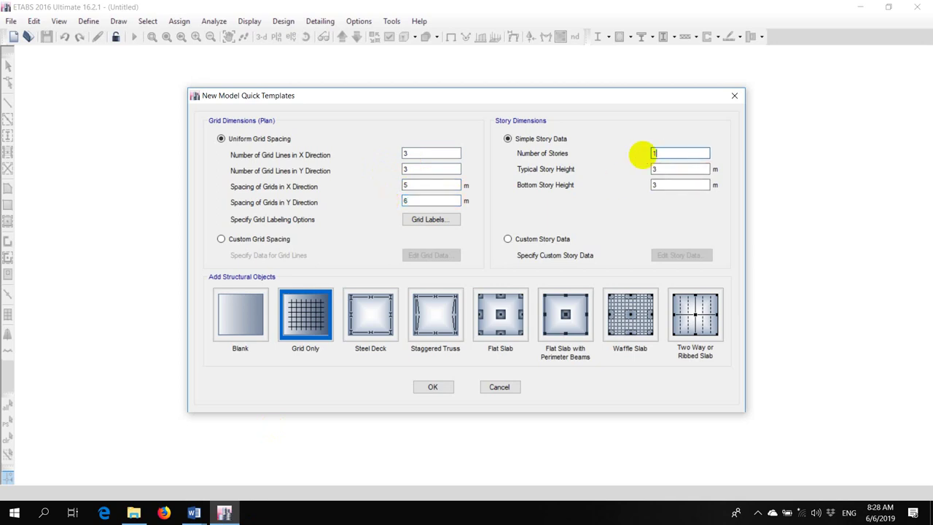
pyautogui.click(197, 511)
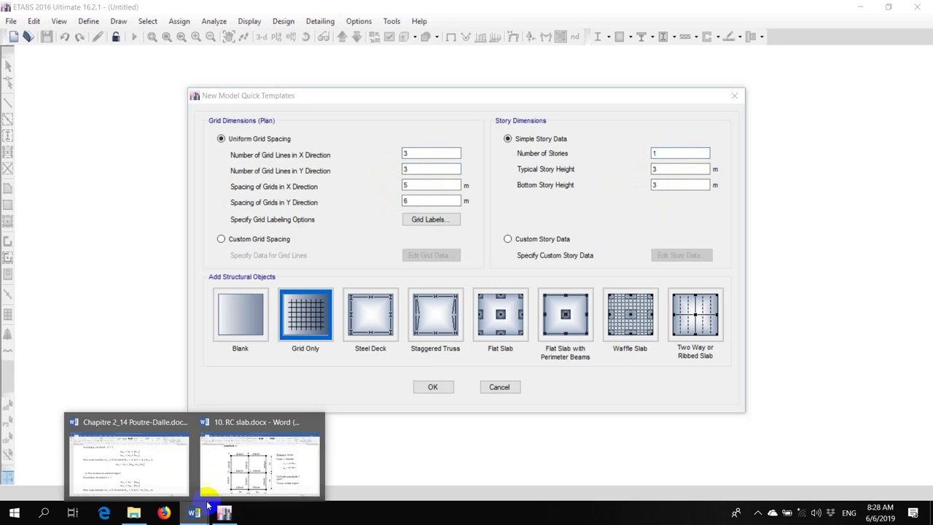
pyautogui.click(269, 441)
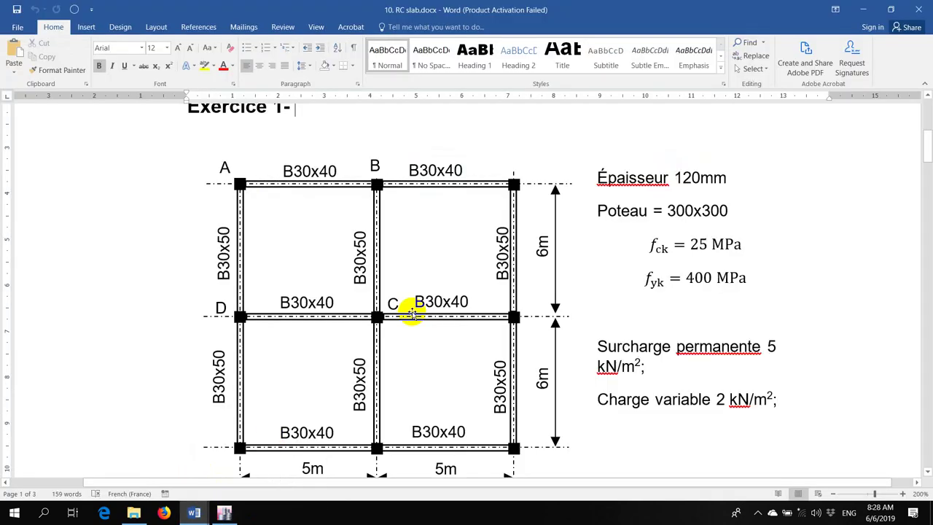
pyautogui.scroll(-3, 413, 312)
pyautogui.scroll(6, 413, 312)
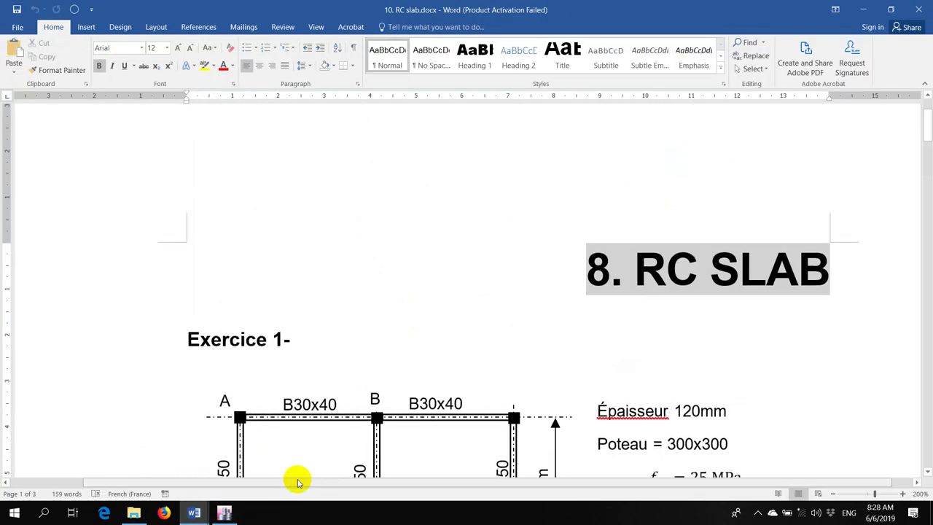
pyautogui.click(224, 514)
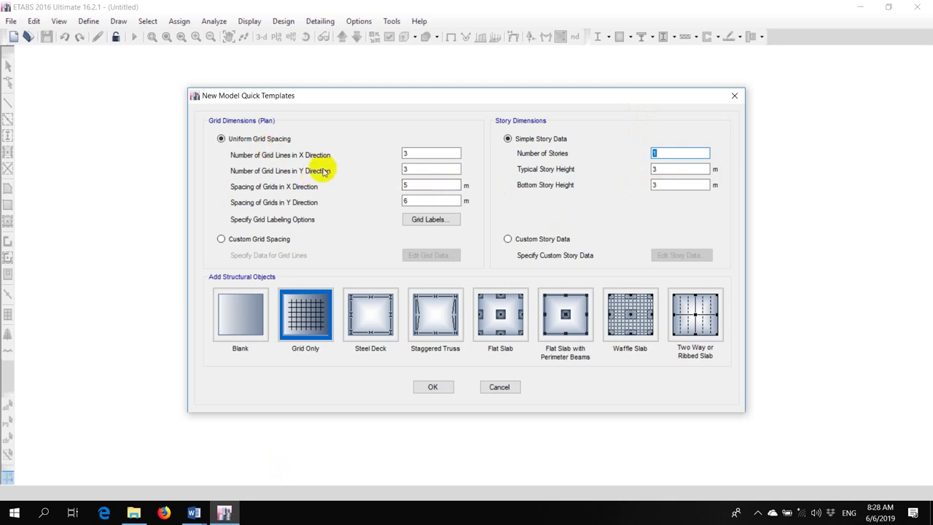
pyautogui.click(438, 388)
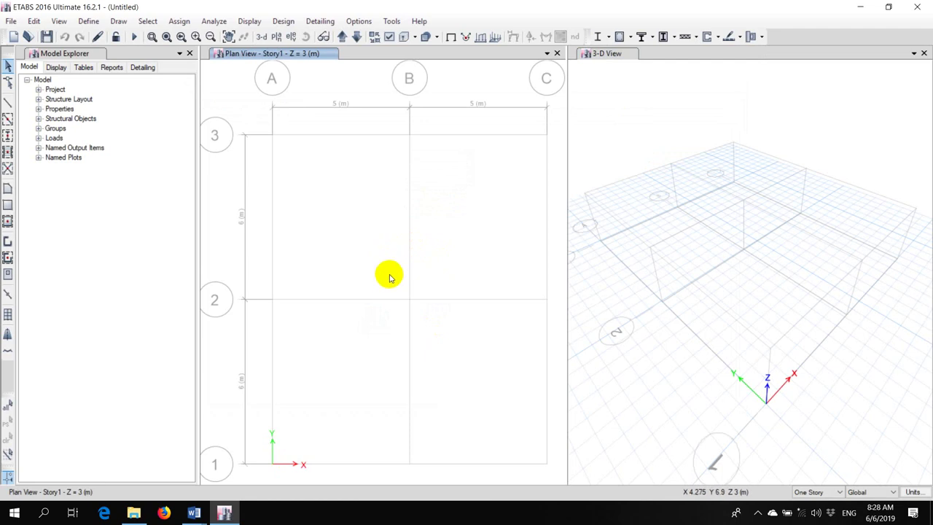
# Switch to the Word exercise to examine the beam sections, slab thickness, column size and material strengths, and return to ETABS.
pyautogui.moveTo(423, 275); pyautogui.dragTo(406, 277, button='middle')
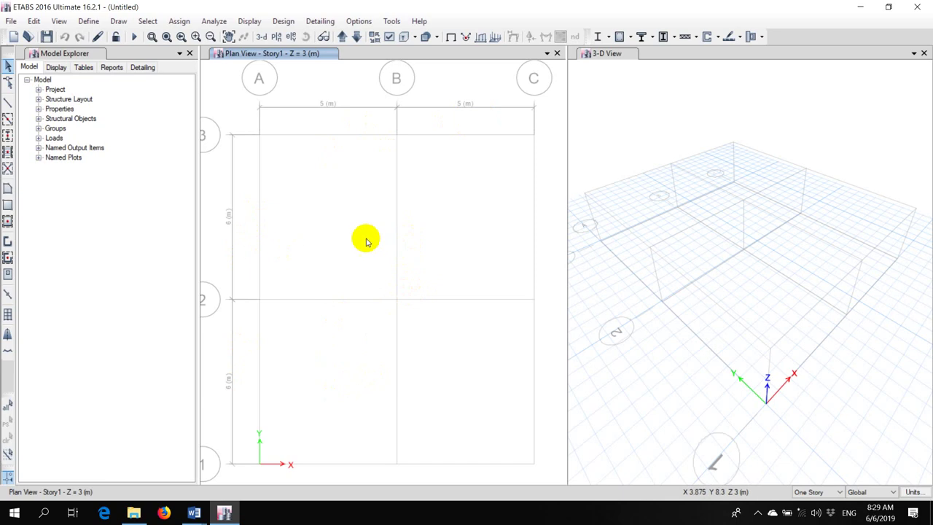
pyautogui.click(194, 512)
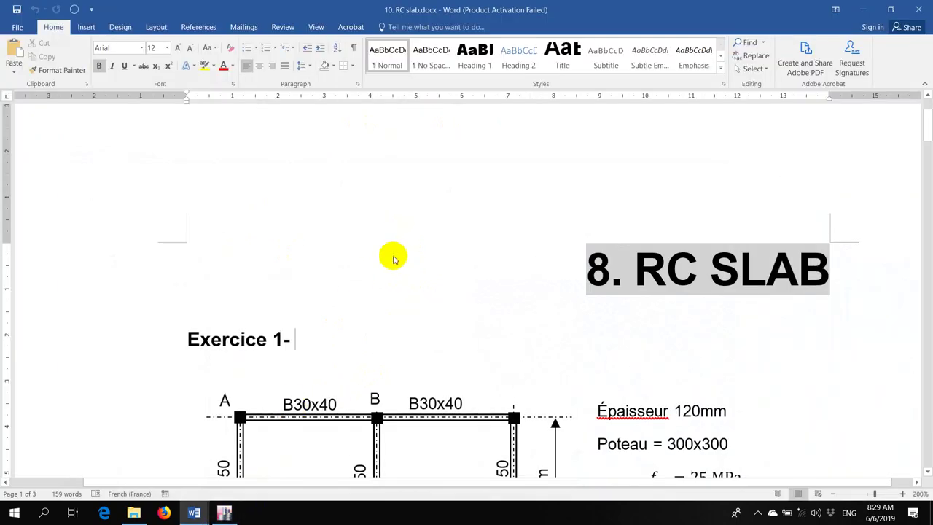
pyautogui.scroll(-5, 393, 256)
pyautogui.scroll(3, 390, 264)
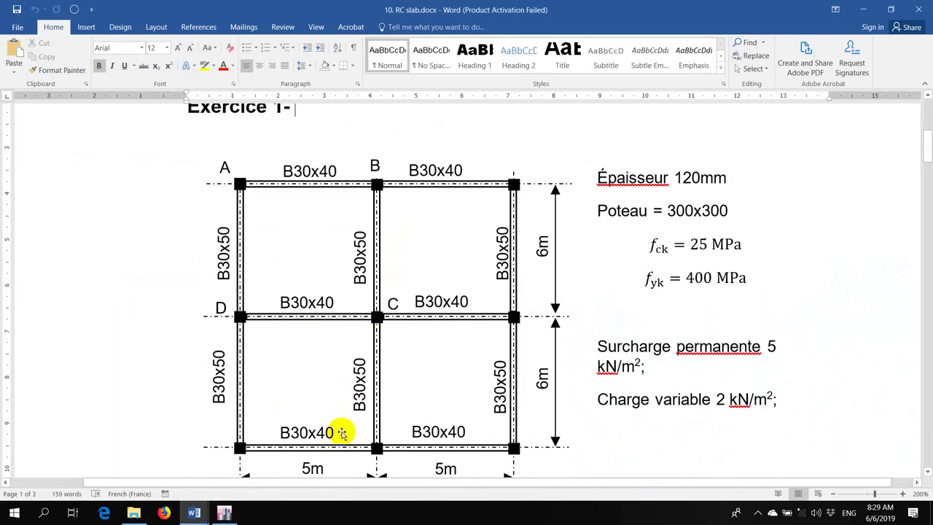
pyautogui.scroll(-2, 344, 394)
pyautogui.scroll(2, 341, 372)
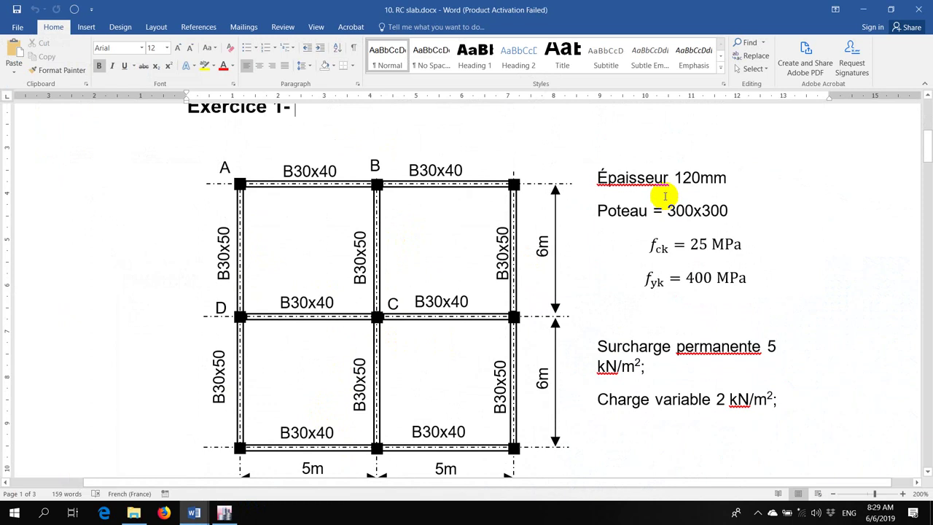
pyautogui.moveTo(676, 177); pyautogui.dragTo(731, 183)
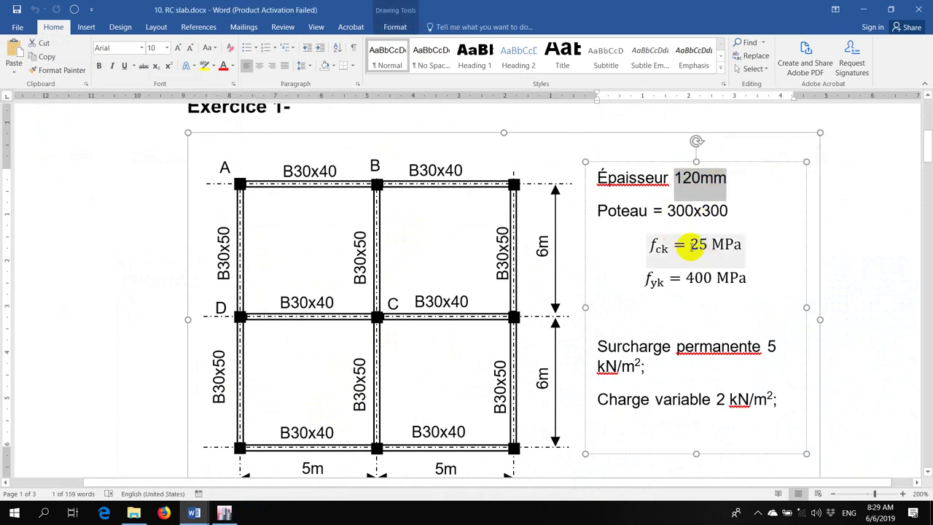
pyautogui.click(225, 513)
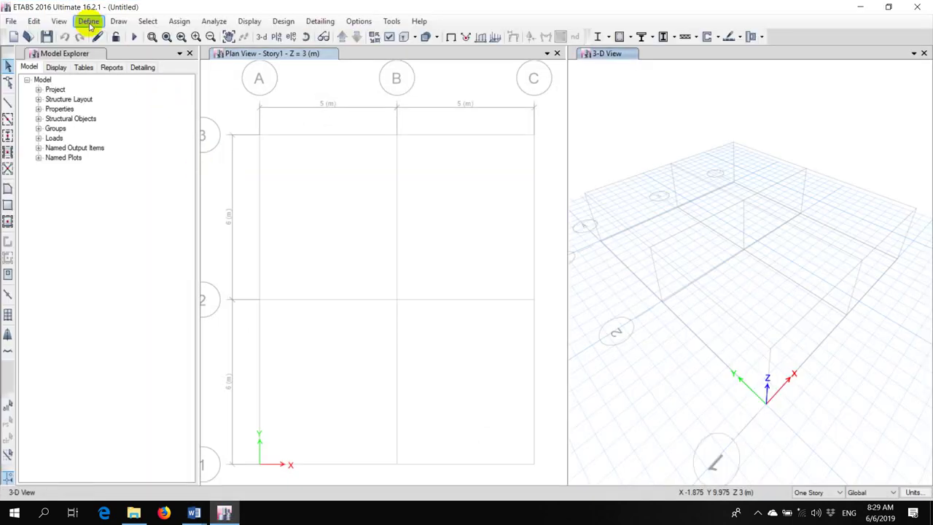
# Add a new material with region Europe, type Concrete, standard EN 1992-1-1 per EN 206-1 and grade C25/30.
pyautogui.click(89, 22)
pyautogui.click(95, 35)
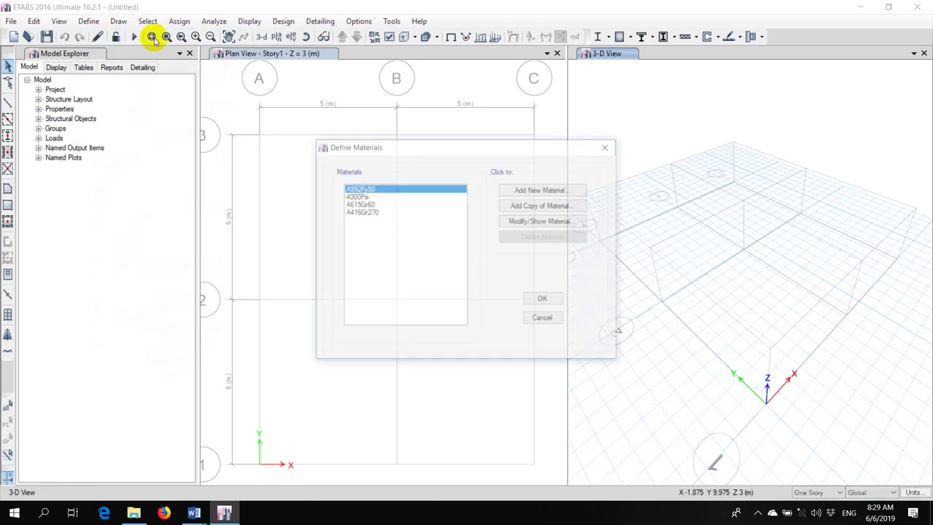
pyautogui.click(543, 190)
pyautogui.click(444, 219)
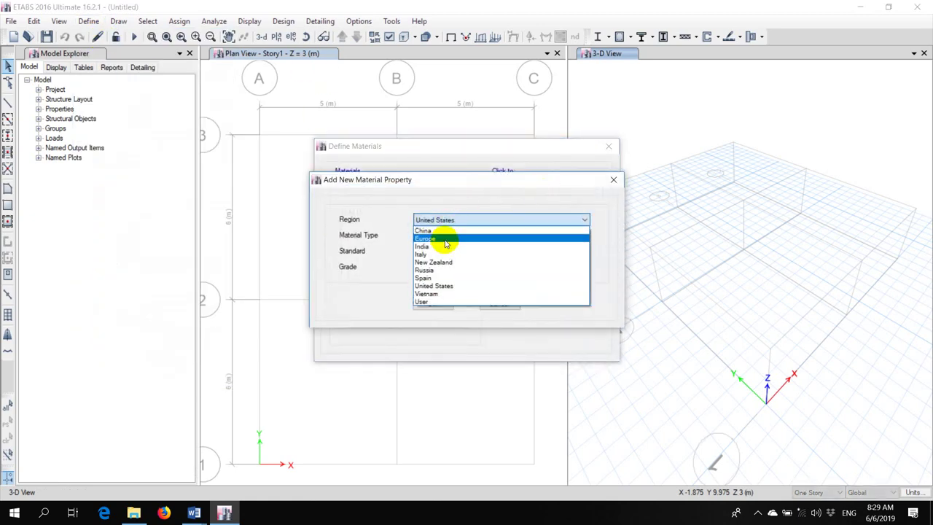
pyautogui.click(446, 245)
pyautogui.click(439, 236)
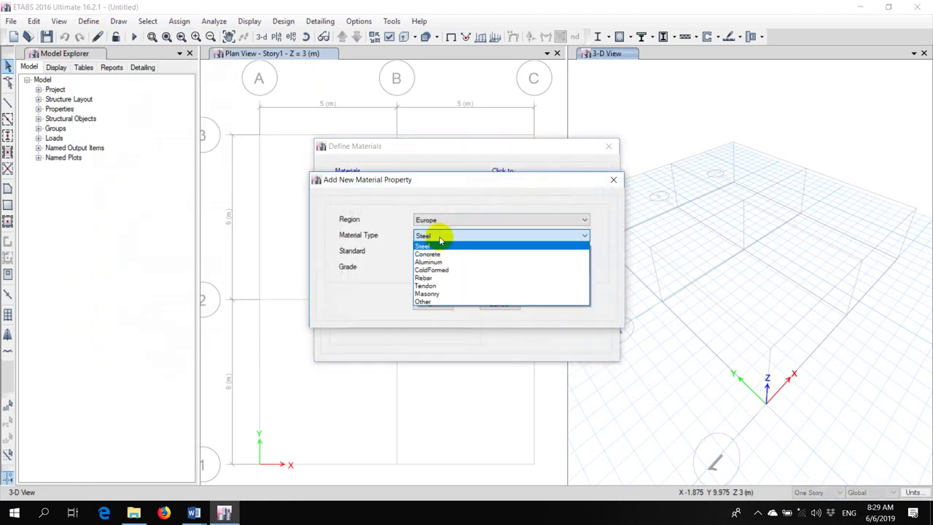
pyautogui.click(440, 253)
pyautogui.click(439, 267)
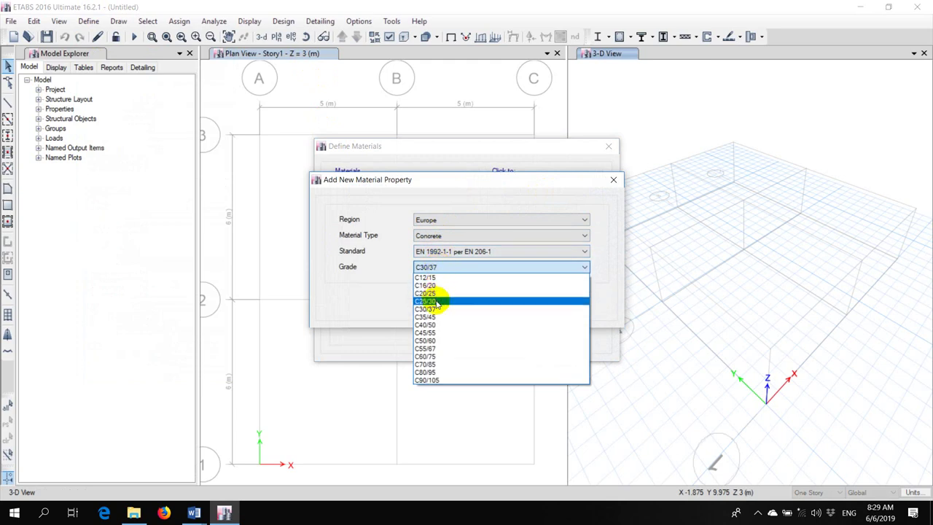
pyautogui.click(436, 302)
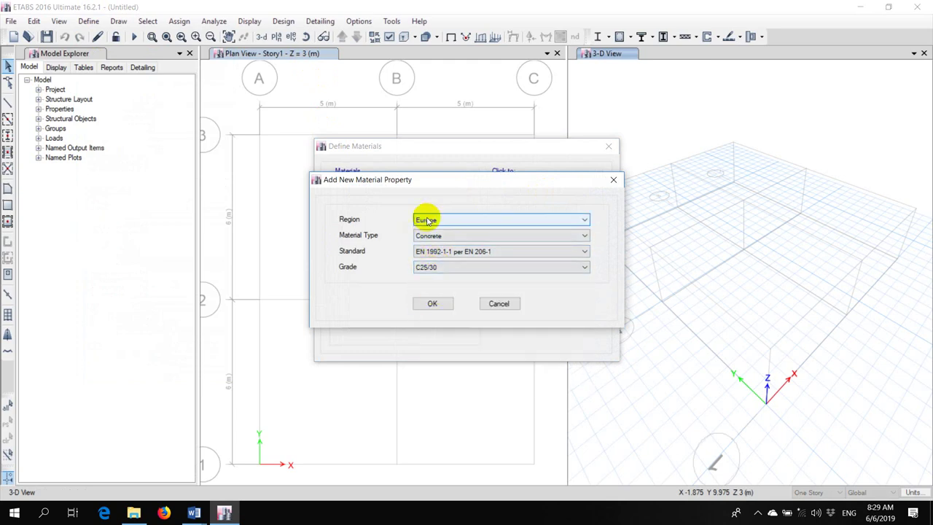
pyautogui.click(433, 305)
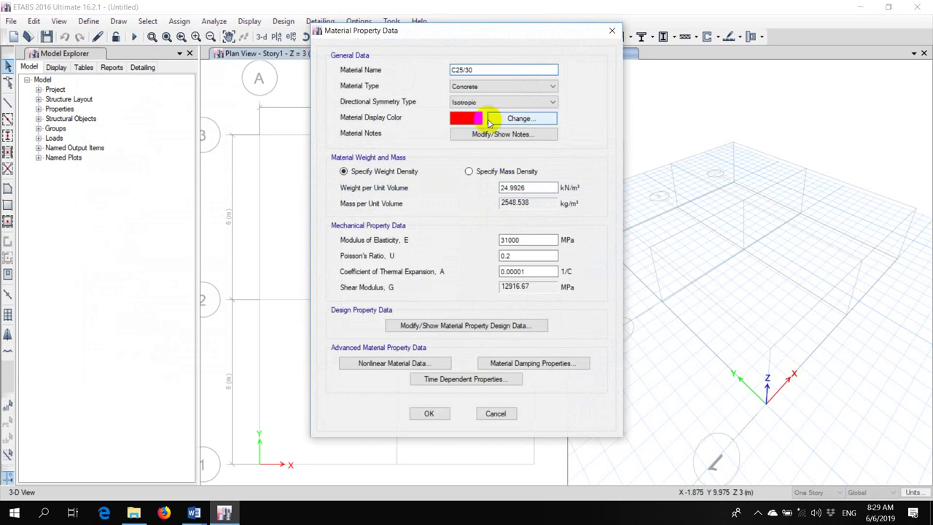
pyautogui.click(427, 413)
pyautogui.click(540, 301)
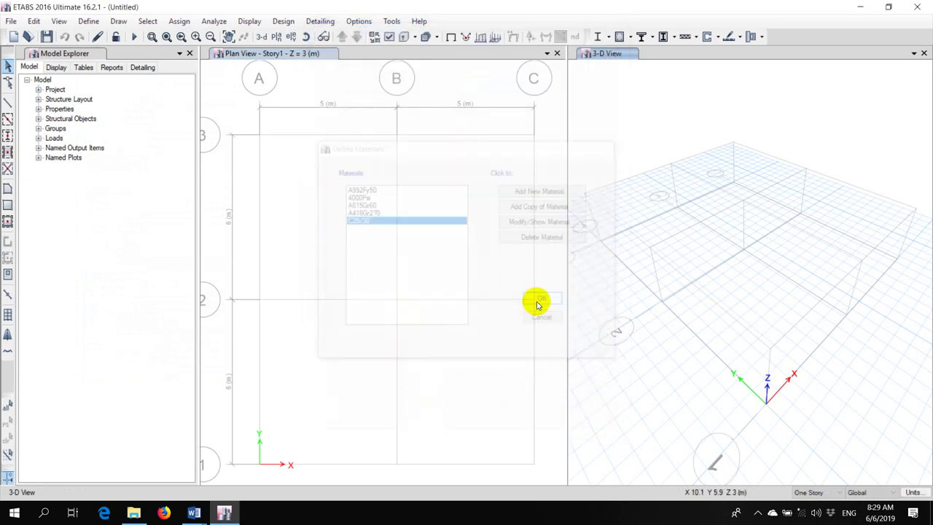
# Open the slab section definitions, consult the slab thickness in the Word document 10. RC slab.docx, and return to ETABS.
pyautogui.click(90, 22)
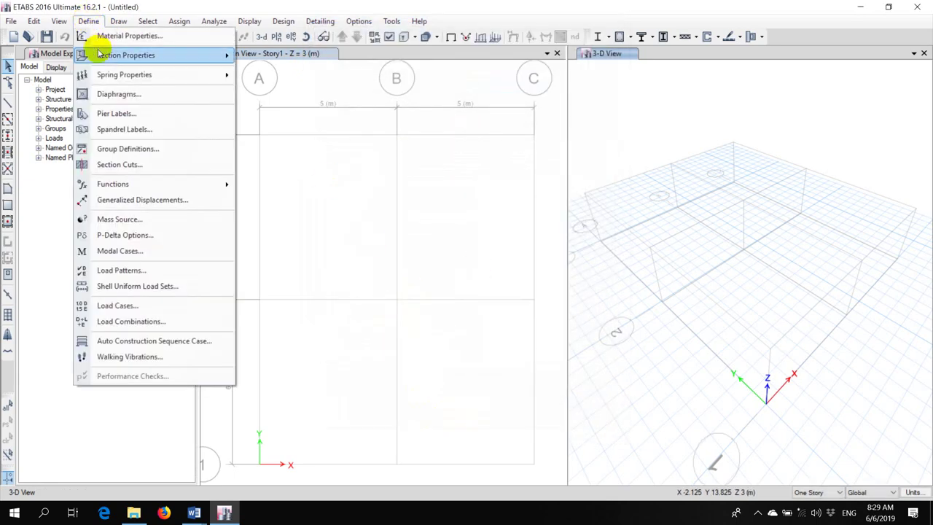
pyautogui.moveTo(172, 55)
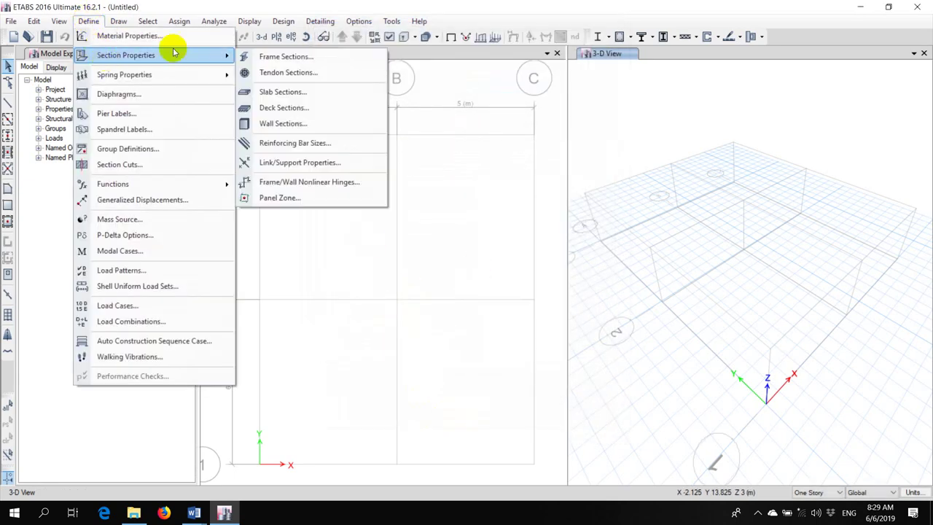
pyautogui.click(322, 92)
pyautogui.moveTo(194, 512)
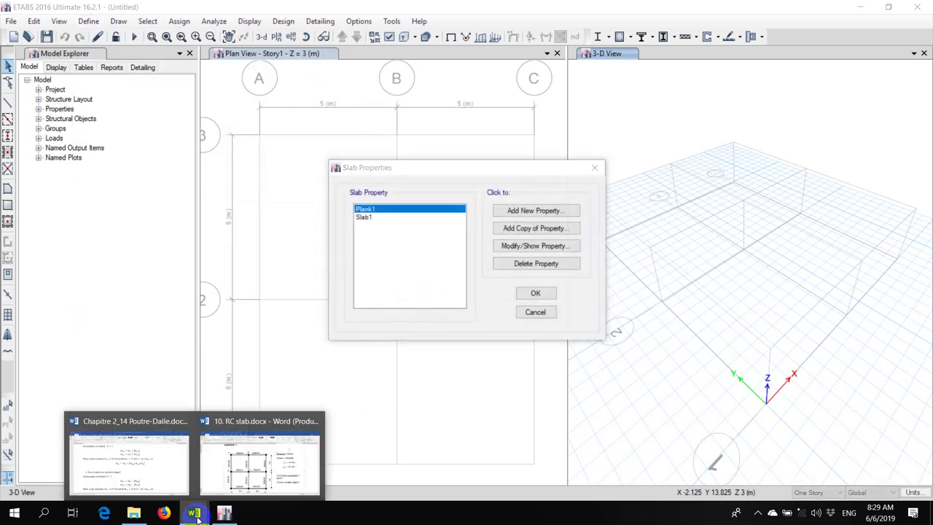
pyautogui.click(245, 474)
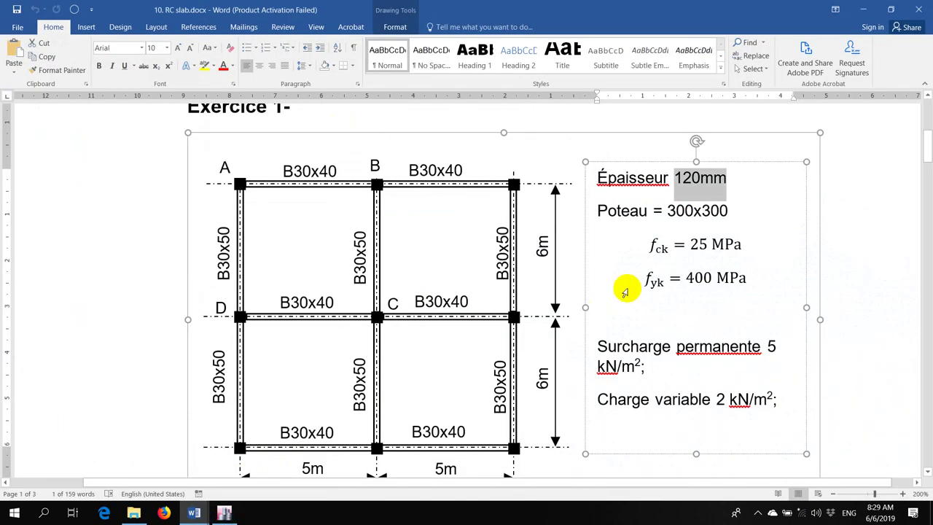
pyautogui.click(691, 184)
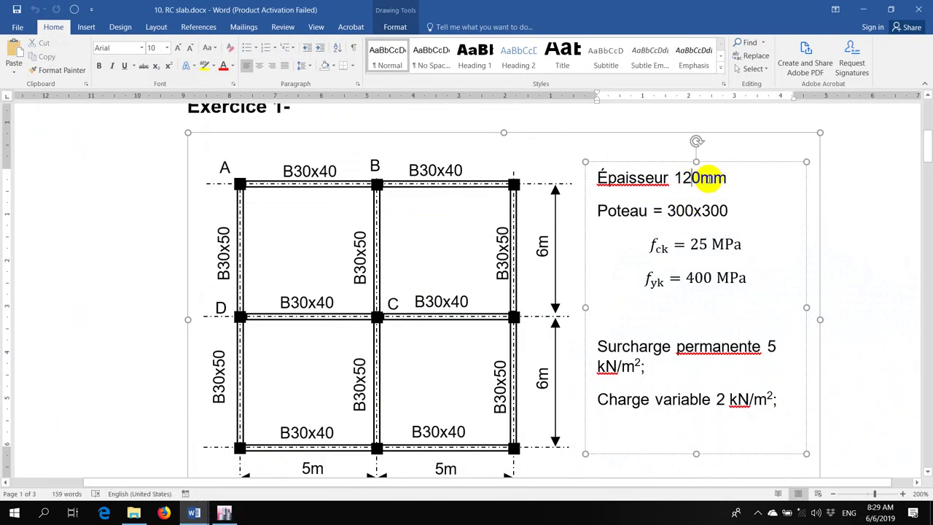
pyautogui.click(223, 513)
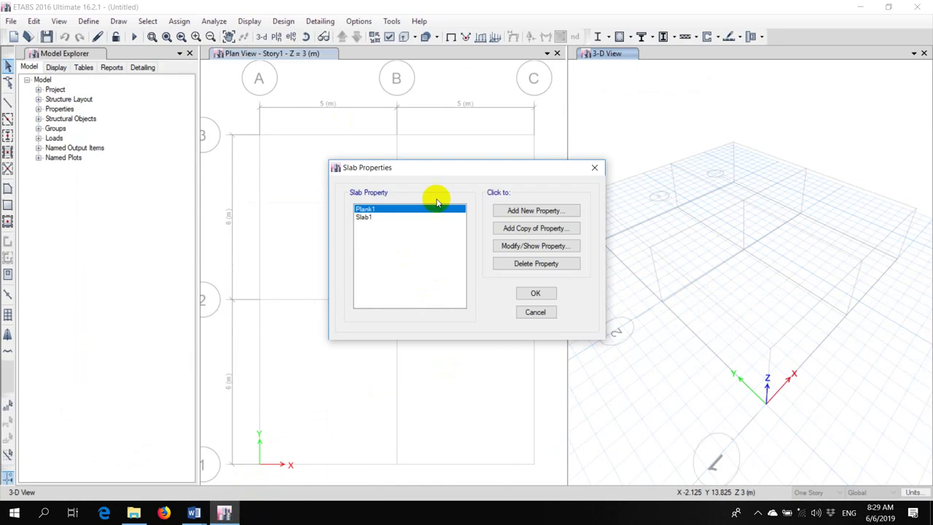
# Add a slab property named Slab120 with C25/30 material, Shell-Thin modeling type and 120 mm thickness.
pyautogui.click(536, 211)
pyautogui.doubleClick(537, 283)
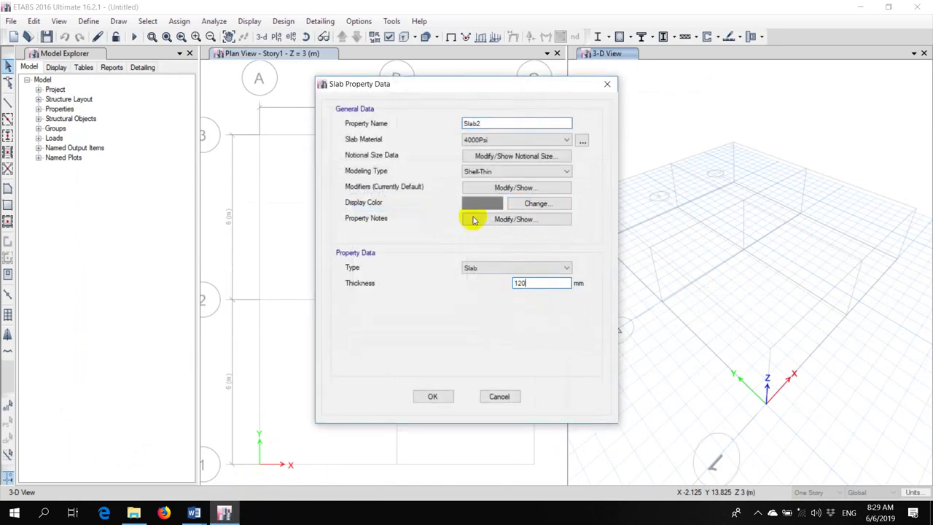
pyautogui.click(477, 139)
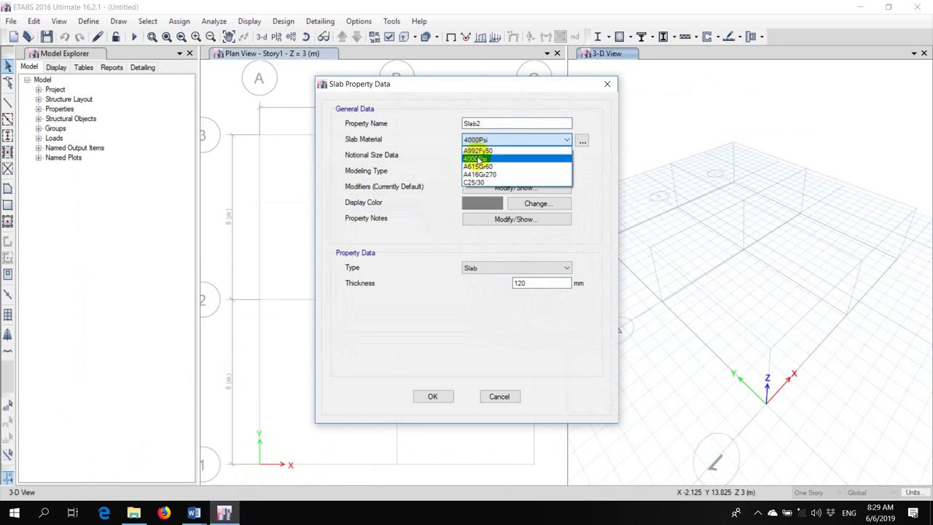
pyautogui.click(474, 181)
pyautogui.click(540, 123)
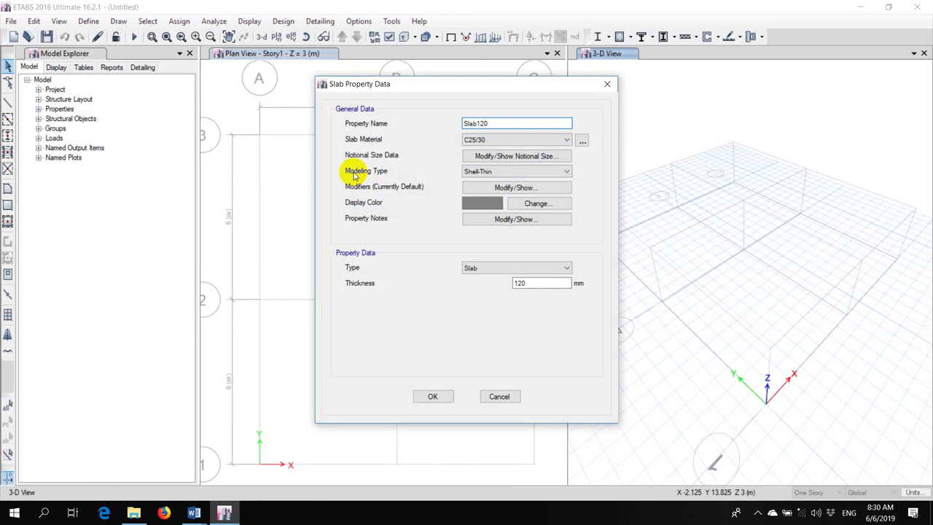
pyautogui.click(496, 173)
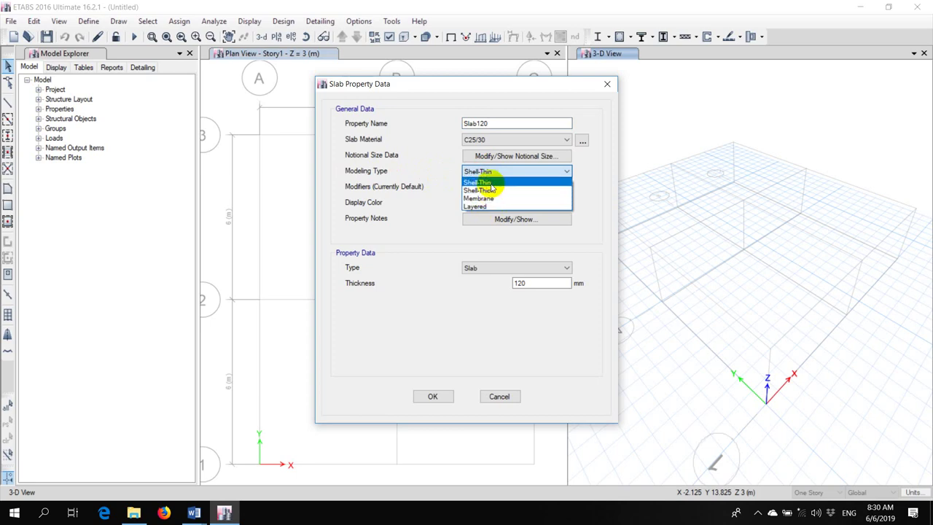
pyautogui.click(498, 174)
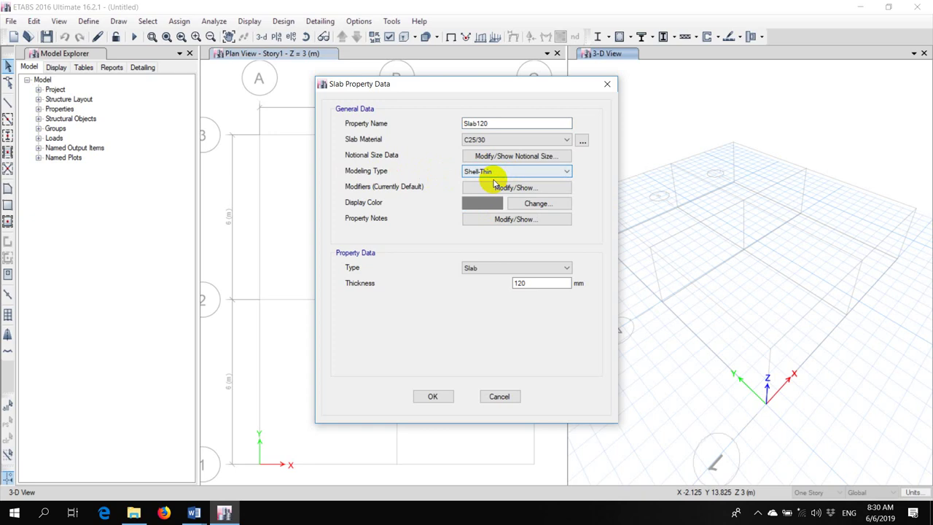
pyautogui.click(442, 397)
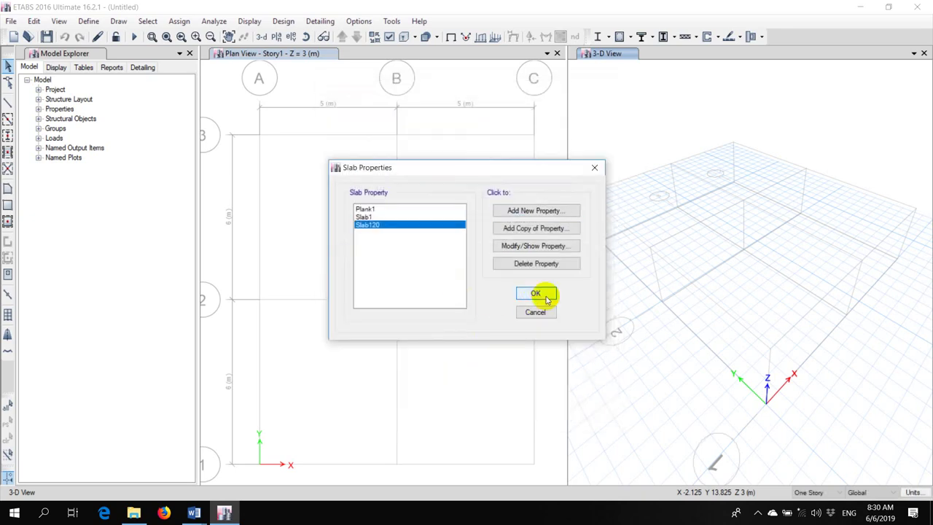
pyautogui.click(543, 294)
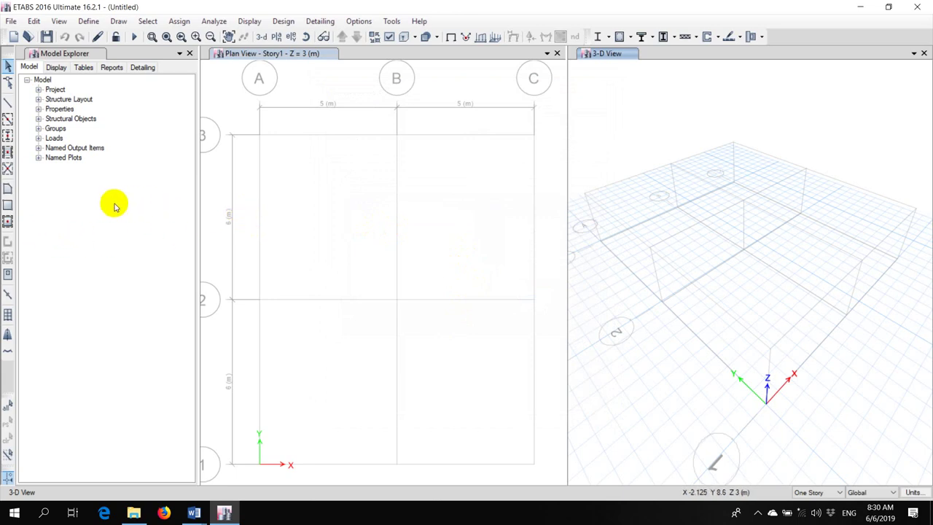
# Start quick floor drawing by grids with Slab120 as the section property.
pyautogui.click(7, 223)
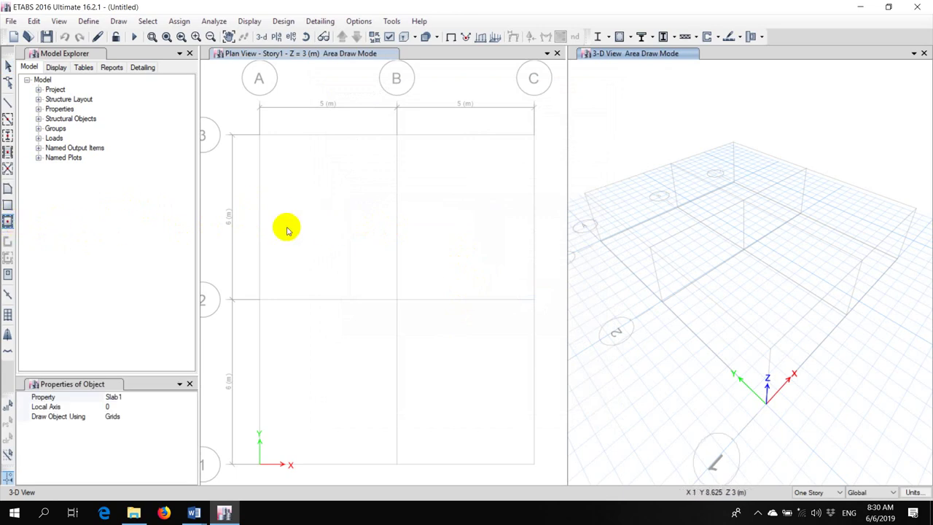
pyautogui.click(175, 399)
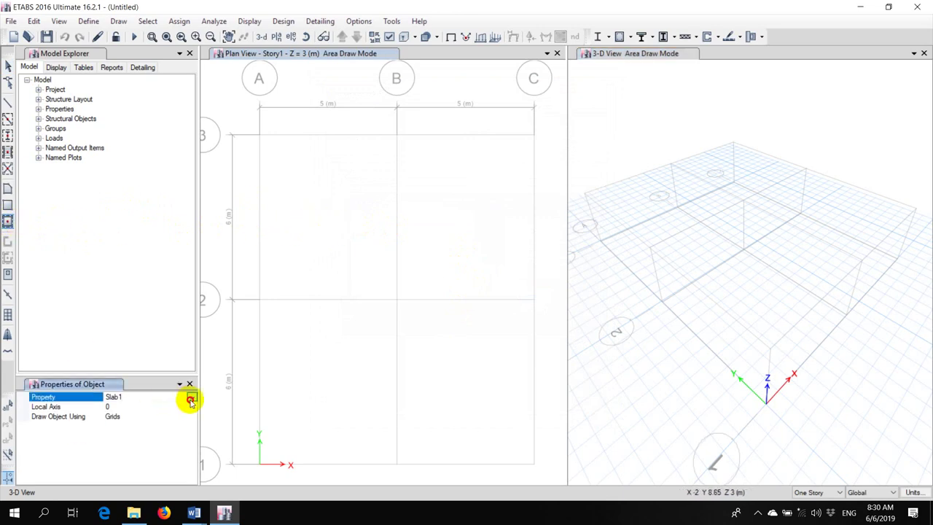
pyautogui.click(191, 399)
pyautogui.click(127, 445)
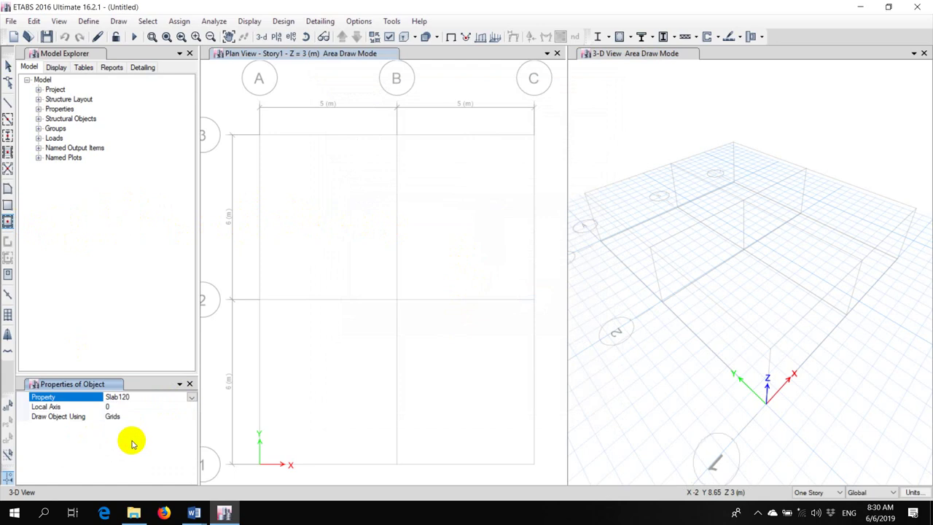
# Place a separate Slab120 panel in each of the four grid bays on Story1 and end the drawing command.
pyautogui.click(309, 213)
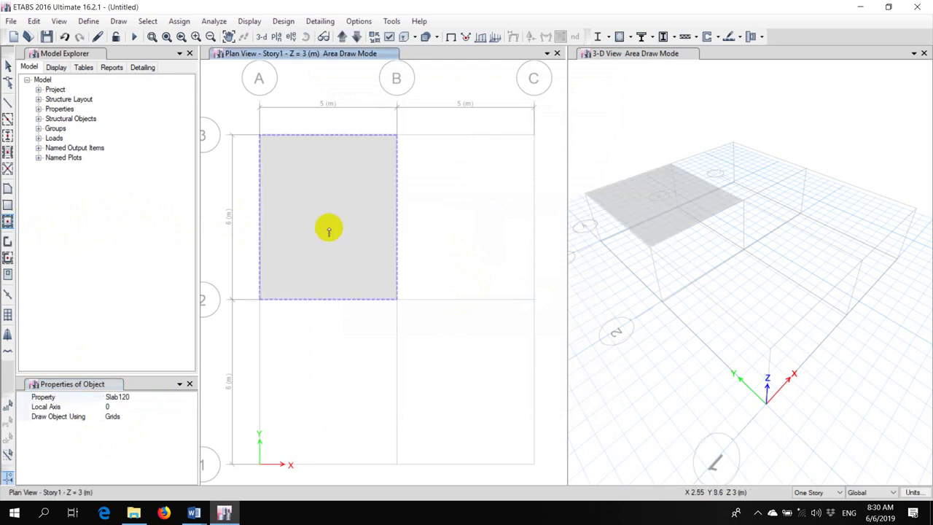
pyautogui.click(451, 220)
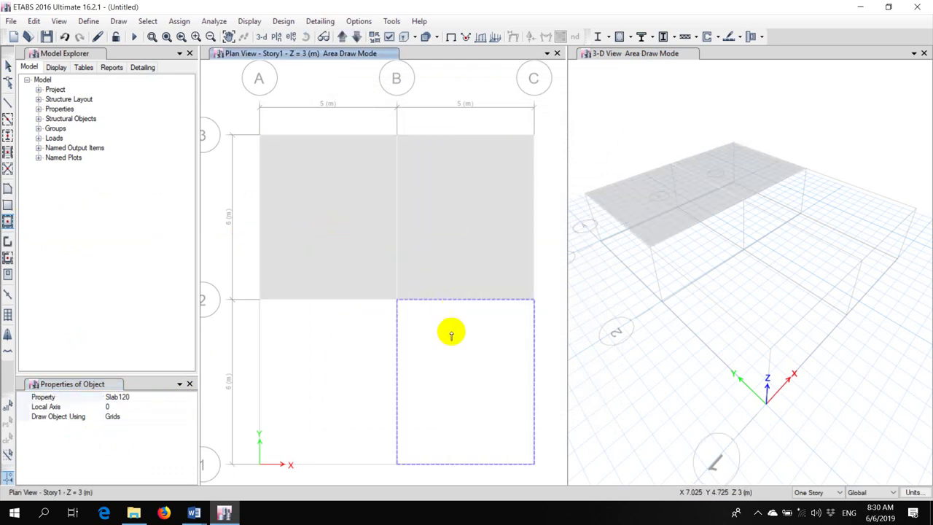
pyautogui.click(450, 330)
pyautogui.click(352, 354)
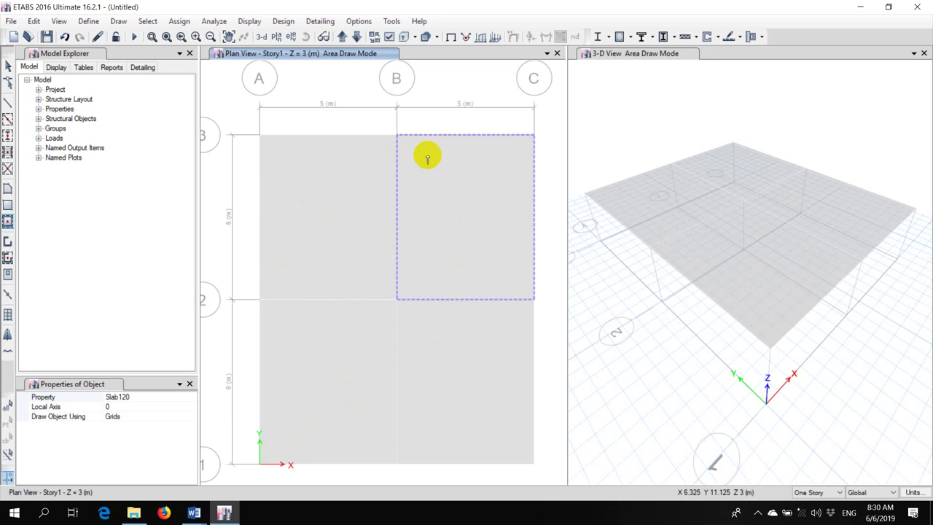
pyautogui.click(8, 70)
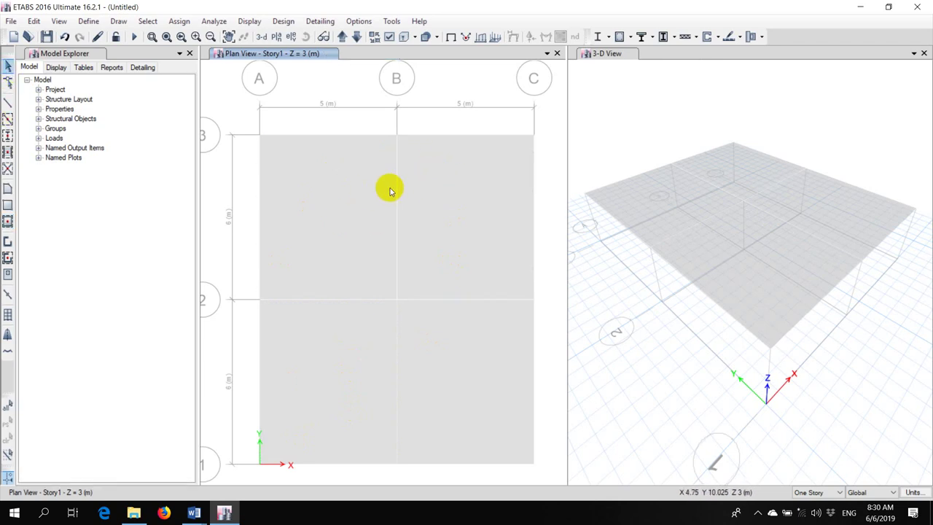
# Delete the four separate slab panels from the plan.
pyautogui.click(387, 205)
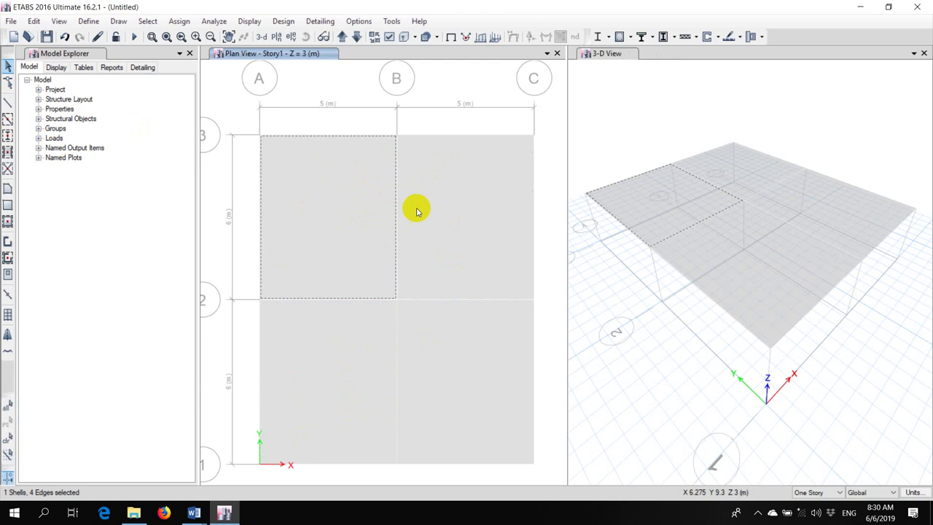
pyautogui.click(430, 208)
pyautogui.click(445, 327)
pyautogui.click(326, 355)
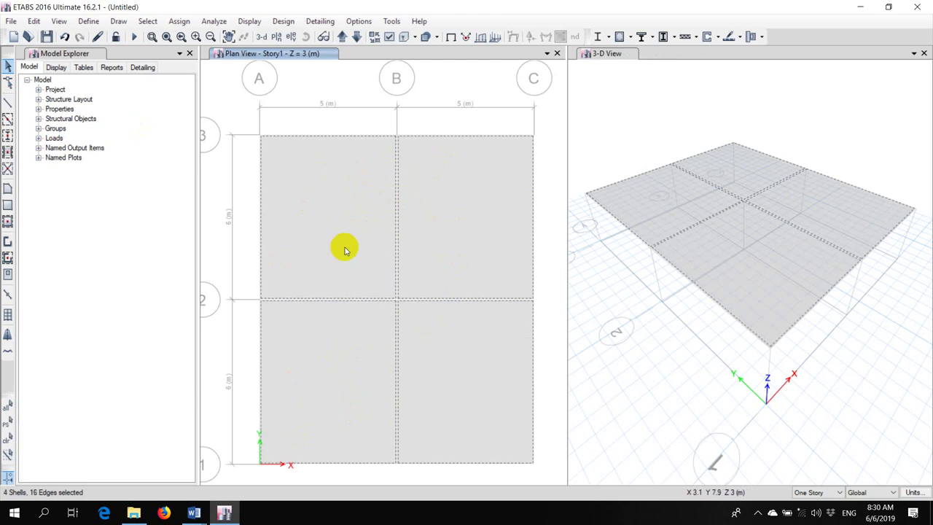
pyautogui.press('Delete')
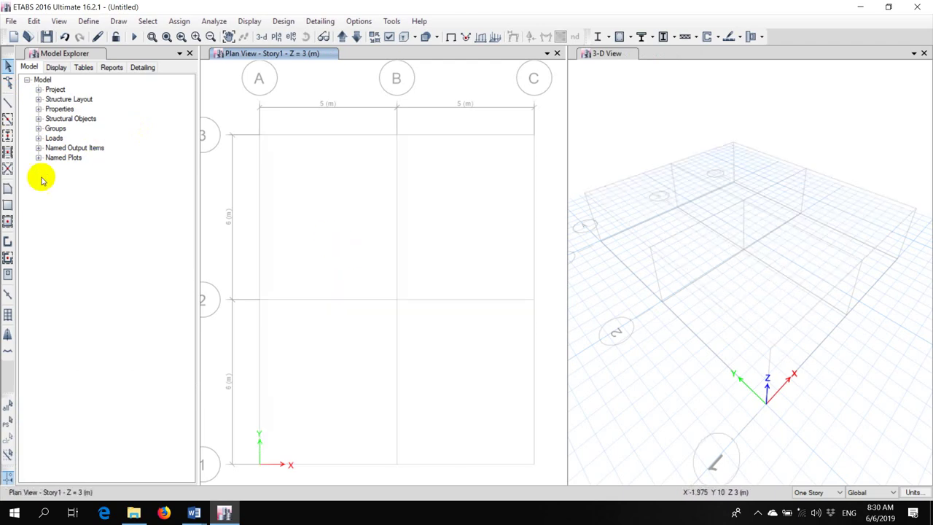
# Draw a single rectangular Slab120 floor from grid intersection A-1 to C-3, covering all four bays on Story1.
pyautogui.click(8, 205)
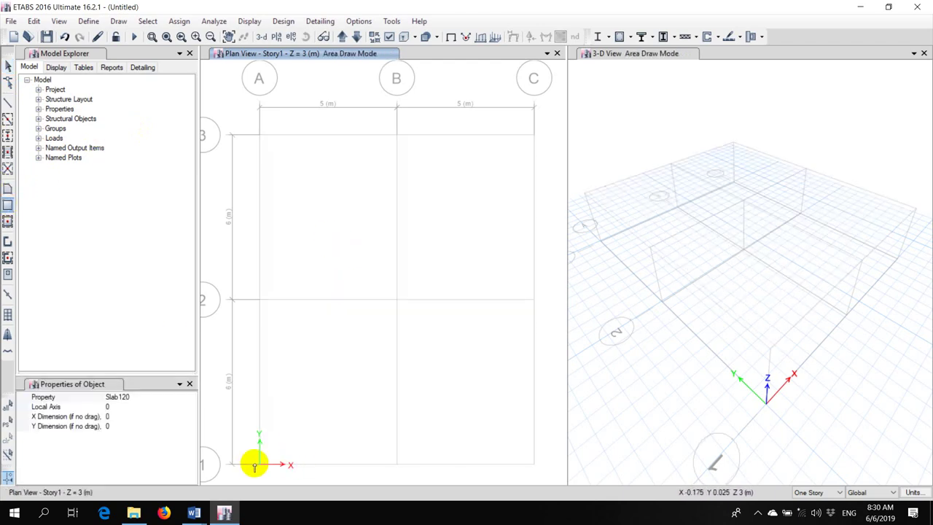
pyautogui.moveTo(260, 464); pyautogui.dragTo(532, 137)
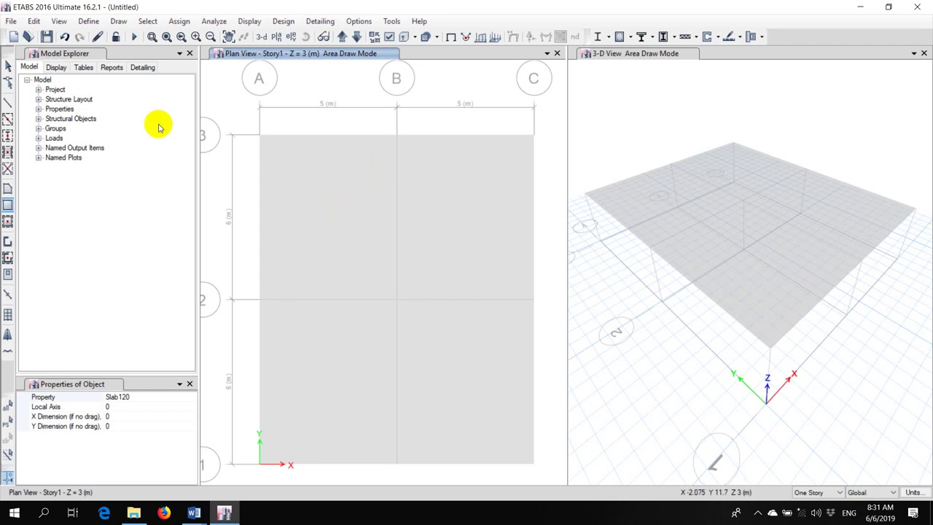
pyautogui.click(8, 66)
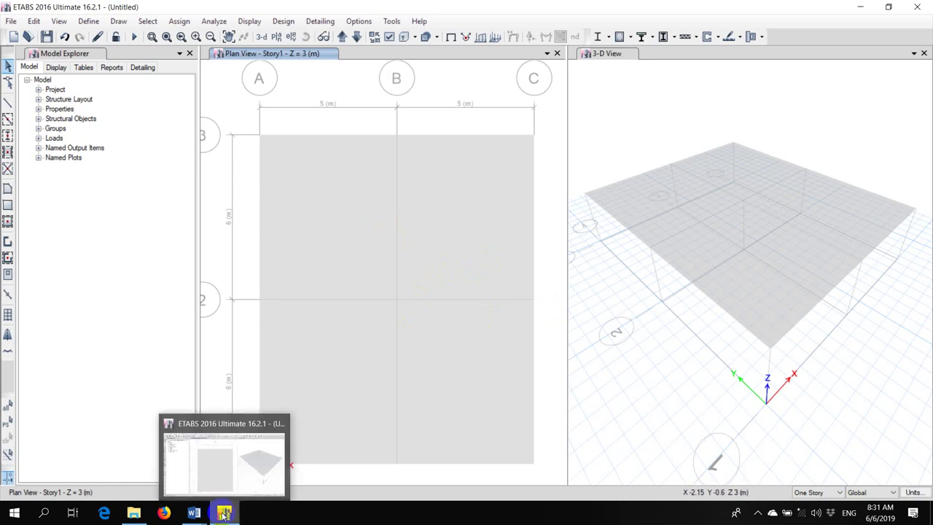
# Inspect the section property assigned to the drawn slab in its object information, and close it without changes.
pyautogui.rightClick(320, 223)
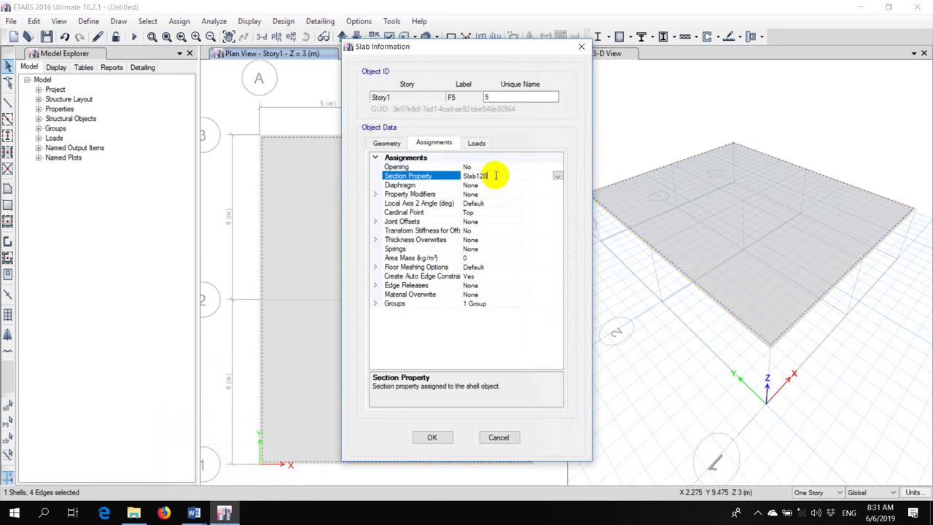
pyautogui.click(479, 176)
pyautogui.click(495, 436)
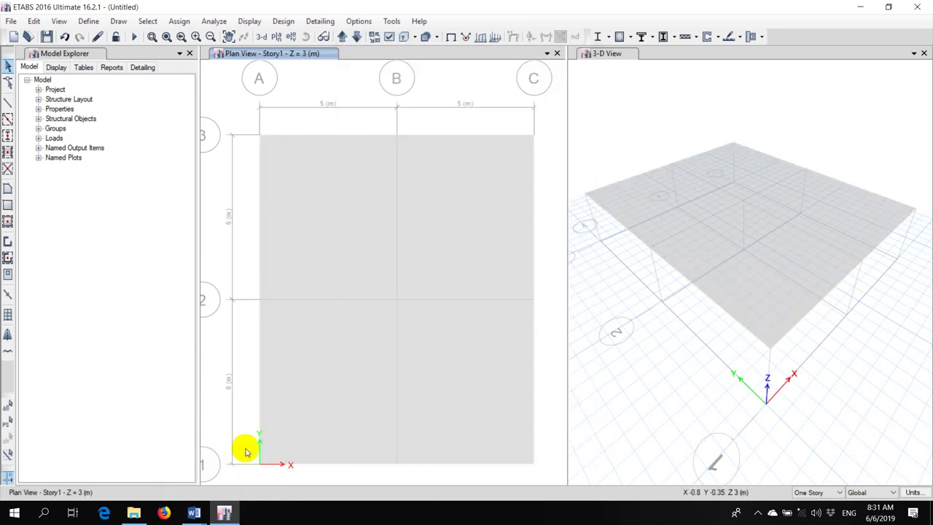
# Check the beam sizes on the plan in the Word exercise document and return to ETABS.
pyautogui.moveTo(194, 512)
pyautogui.click(236, 477)
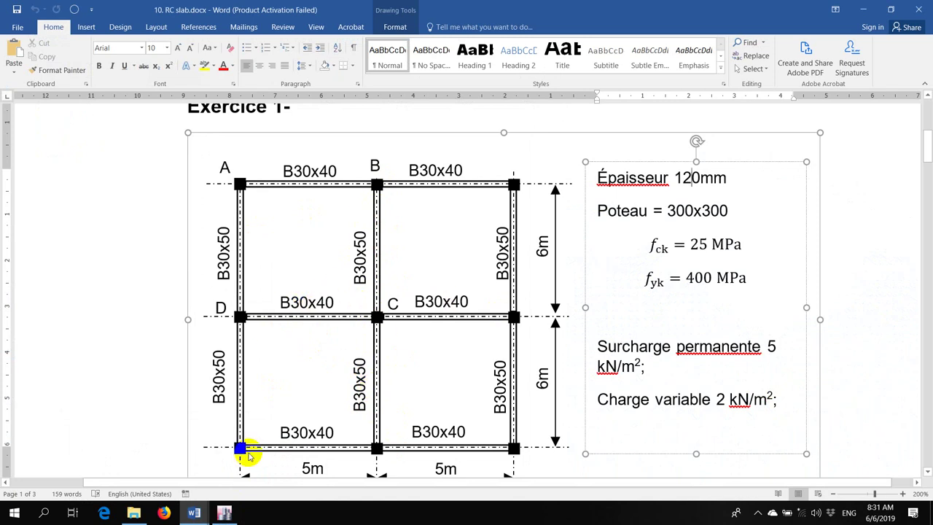
pyautogui.click(224, 512)
# Delete all the default frame section properties, leaving only W10X12.
pyautogui.click(89, 21)
pyautogui.moveTo(117, 54)
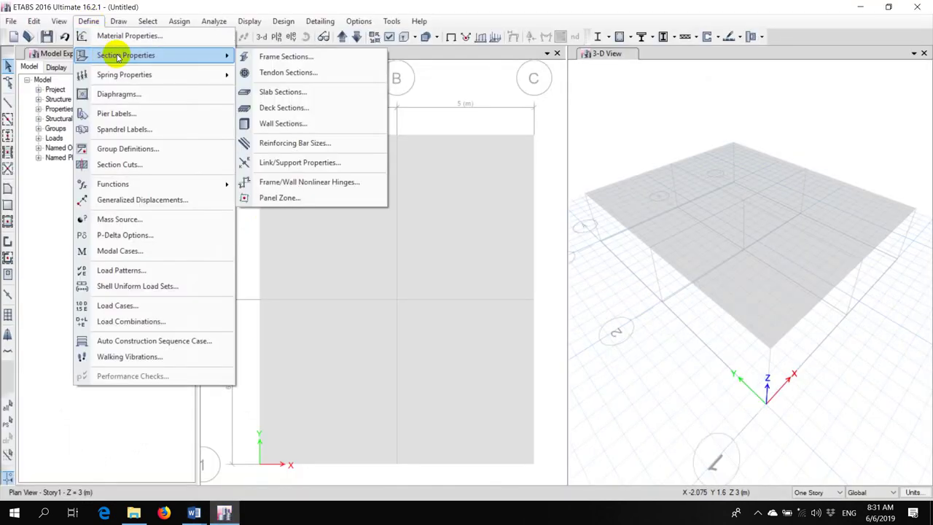
pyautogui.click(329, 56)
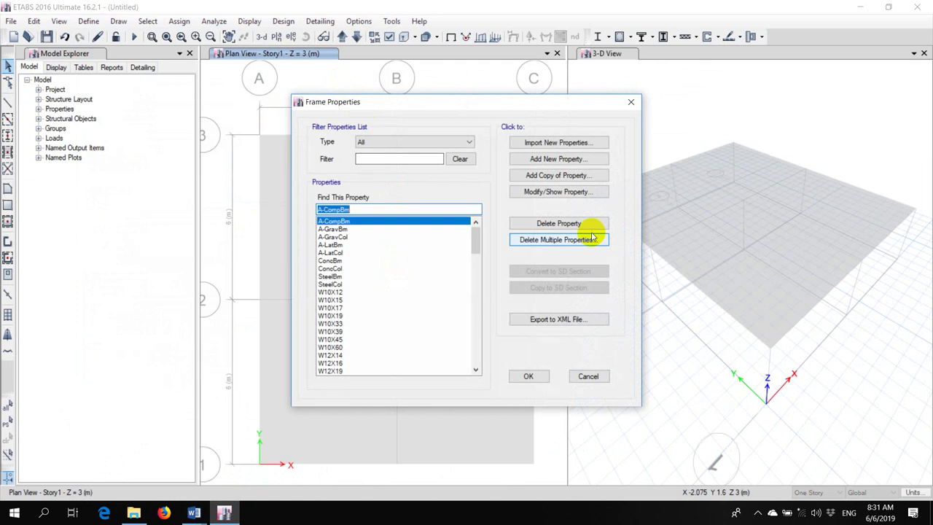
pyautogui.click(567, 243)
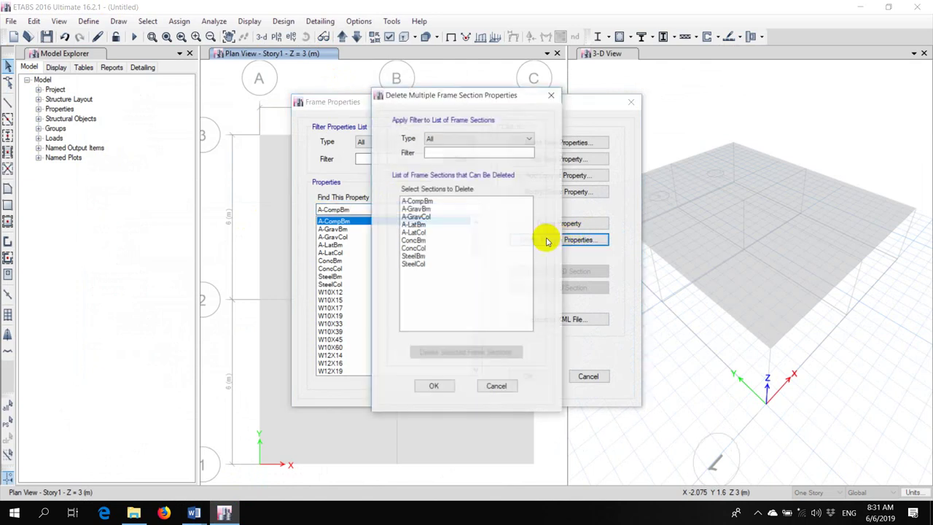
pyautogui.keyDown('shift'); pyautogui.click(414, 266); pyautogui.keyUp('shift')
pyautogui.click(477, 351)
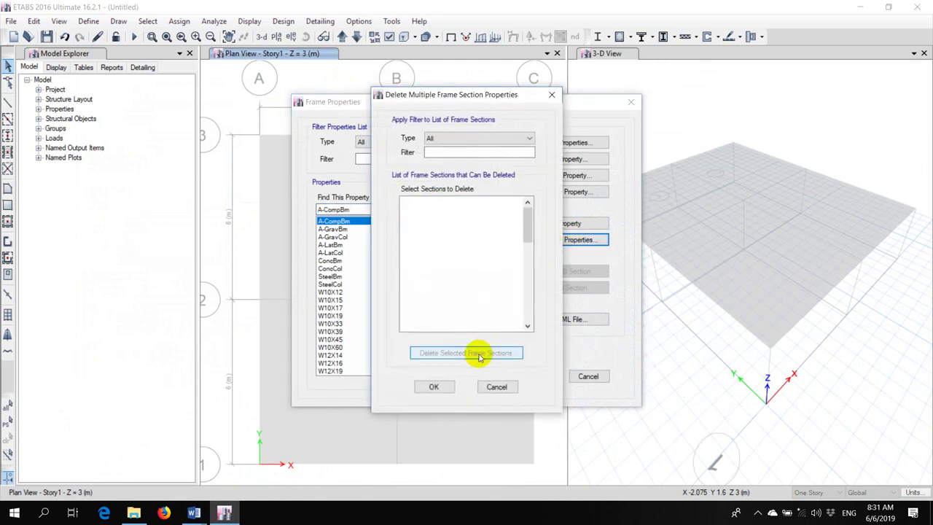
pyautogui.moveTo(536, 219); pyautogui.dragTo(454, 323)
pyautogui.keyDown('shift'); pyautogui.click(441, 326); pyautogui.keyUp('shift')
pyautogui.click(446, 353)
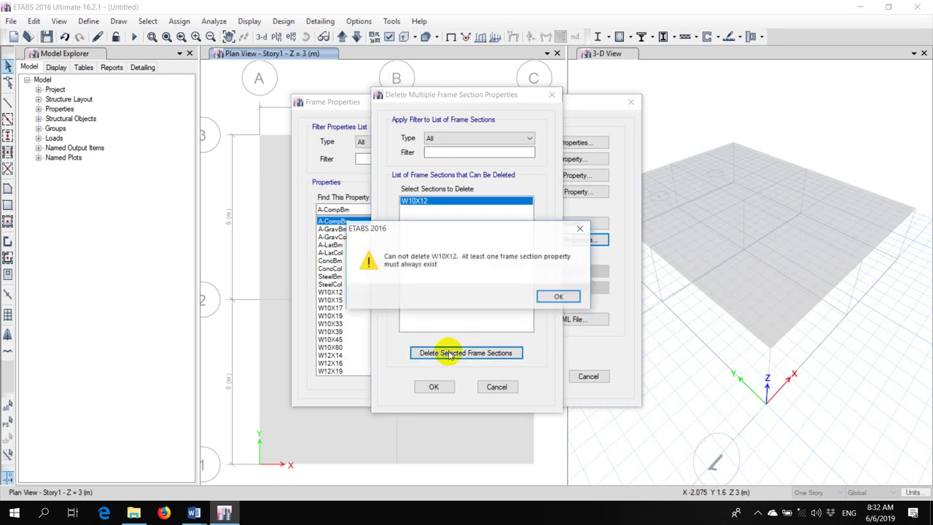
pyautogui.click(557, 295)
pyautogui.click(436, 386)
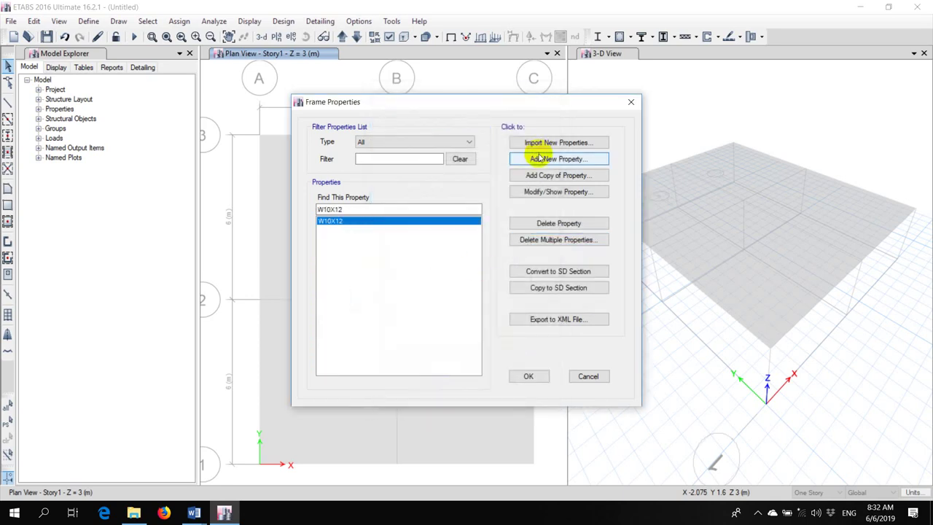
# Define a new concrete rectangular frame section B30x50 in C25/30, with depth 500 mm and width 300 mm.
pyautogui.click(540, 158)
pyautogui.click(267, 218)
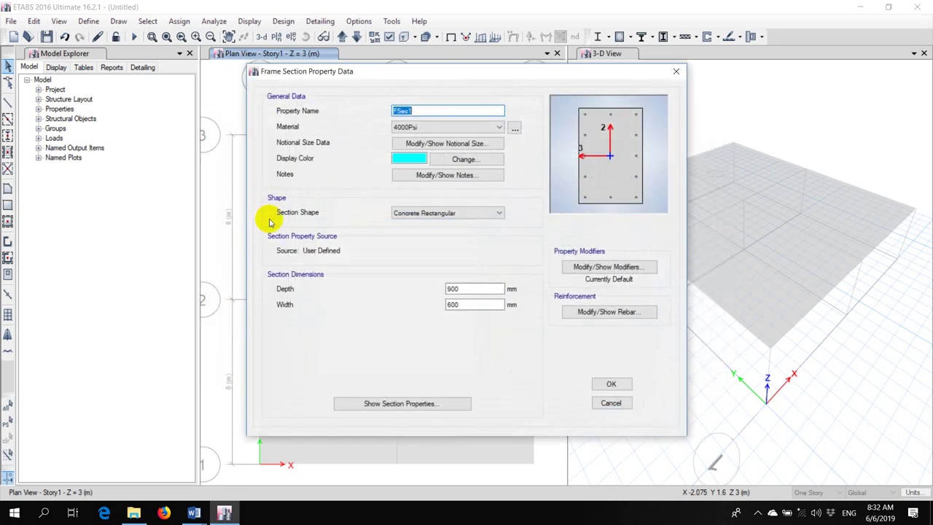
pyautogui.click(416, 127)
pyautogui.click(394, 174)
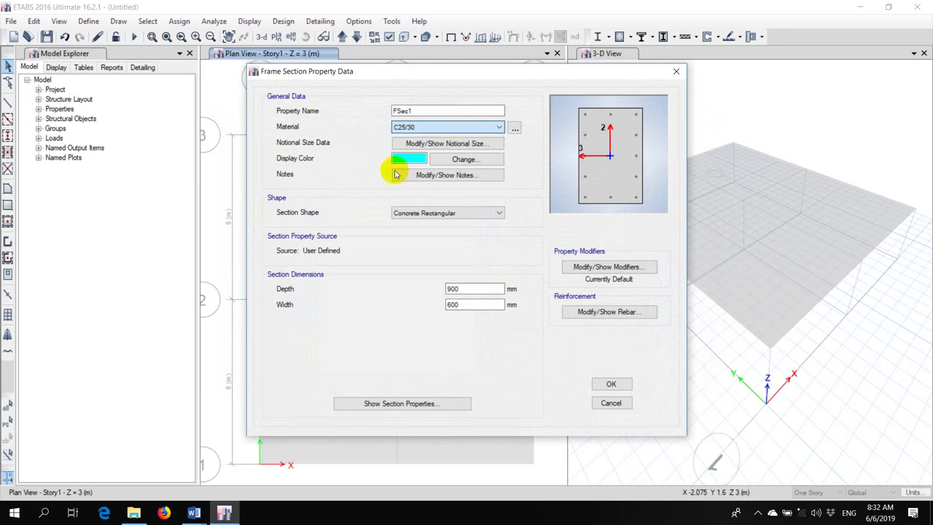
pyautogui.moveTo(423, 111); pyautogui.dragTo(364, 114)
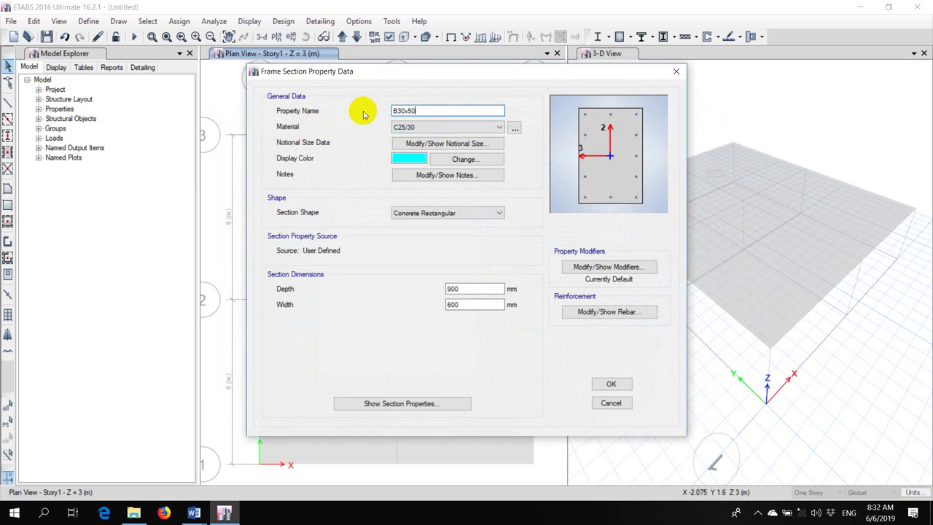
pyautogui.write('B30x50')
pyautogui.moveTo(462, 305); pyautogui.dragTo(435, 306)
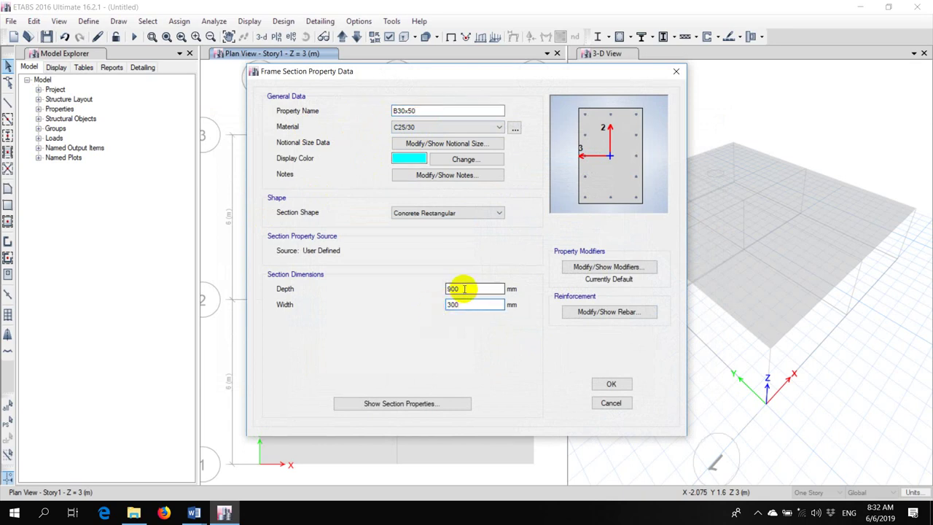
pyautogui.moveTo(464, 290); pyautogui.dragTo(438, 289)
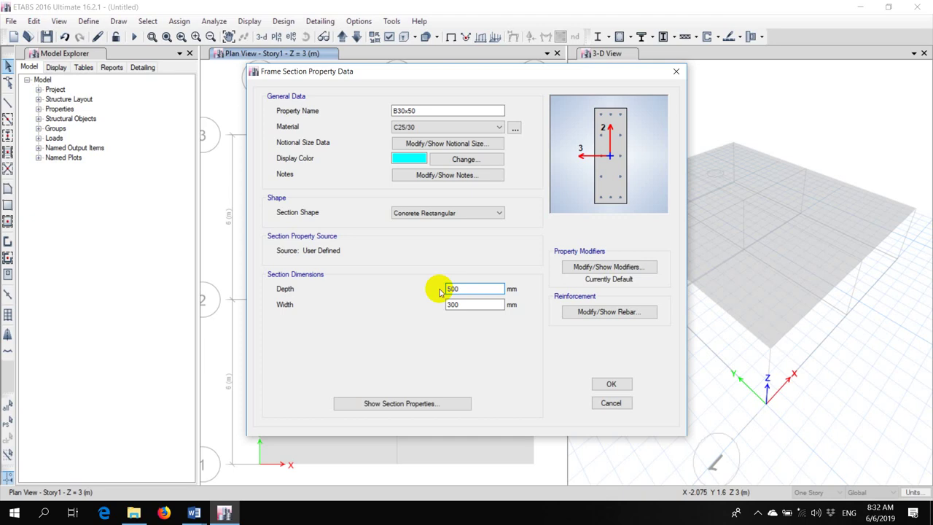
# Set the B30x50 section's reinforcement design type to M3 Design Only (Beam) and review the available rebar materials.
pyautogui.click(609, 311)
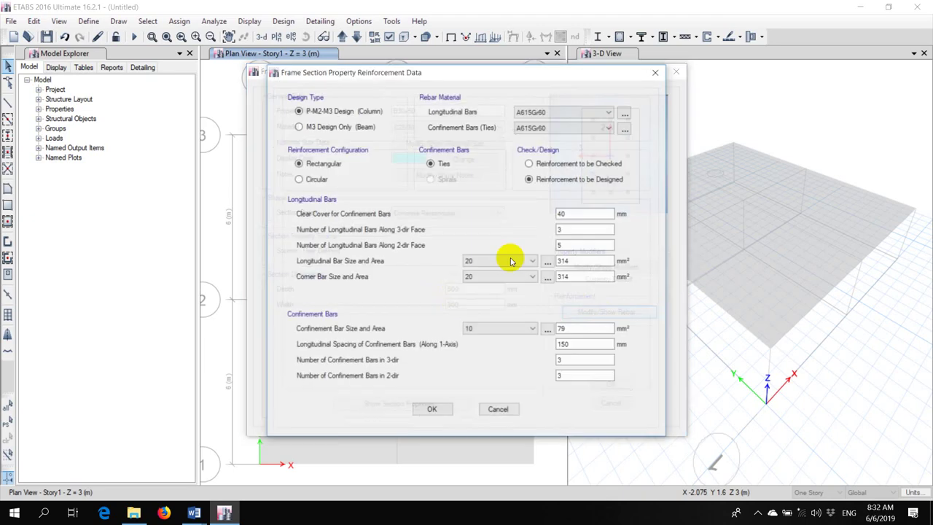
pyautogui.click(313, 127)
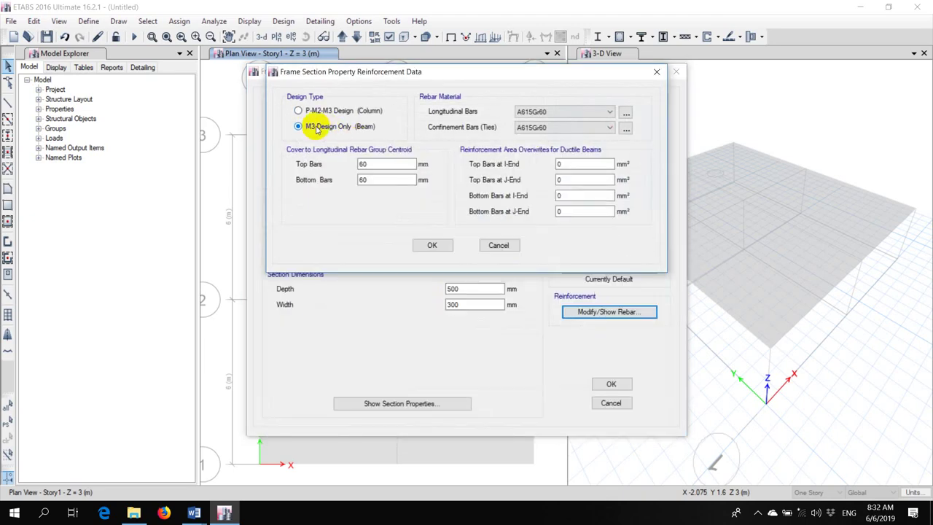
pyautogui.click(561, 112)
pyautogui.click(530, 128)
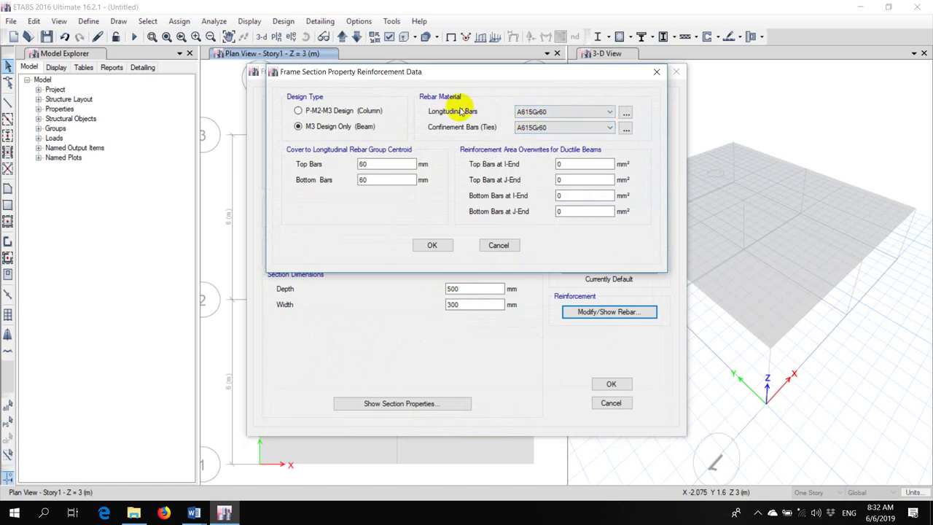
# Add a new material of type Rebar for the Europe region from the beam's reinforcement data.
pyautogui.click(625, 113)
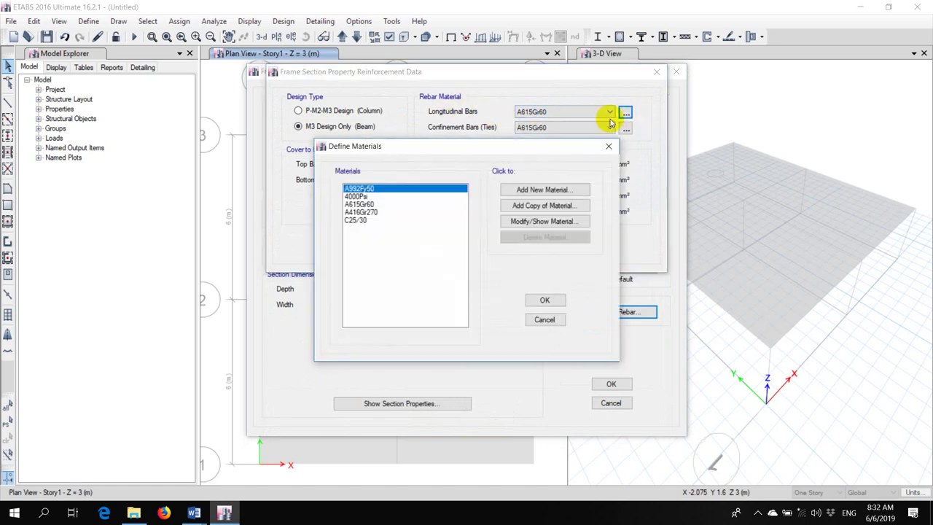
pyautogui.click(540, 188)
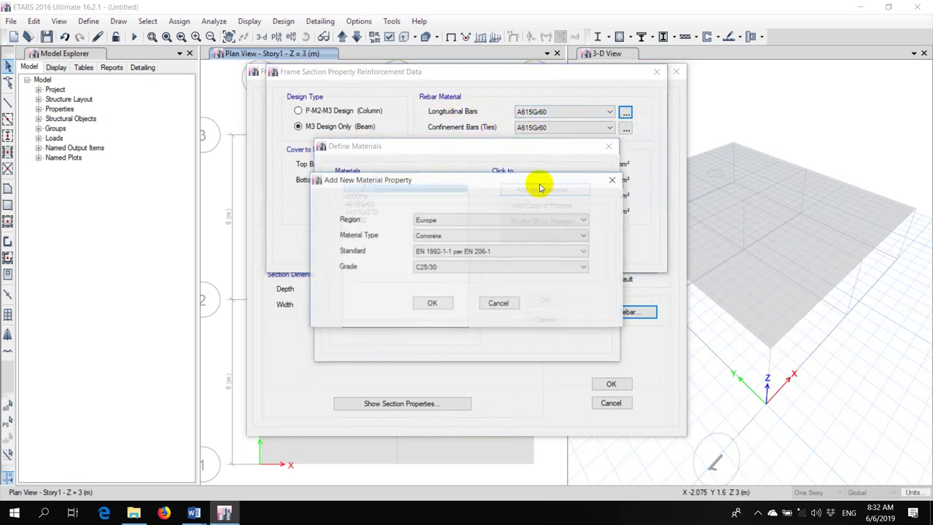
pyautogui.click(438, 239)
pyautogui.click(437, 273)
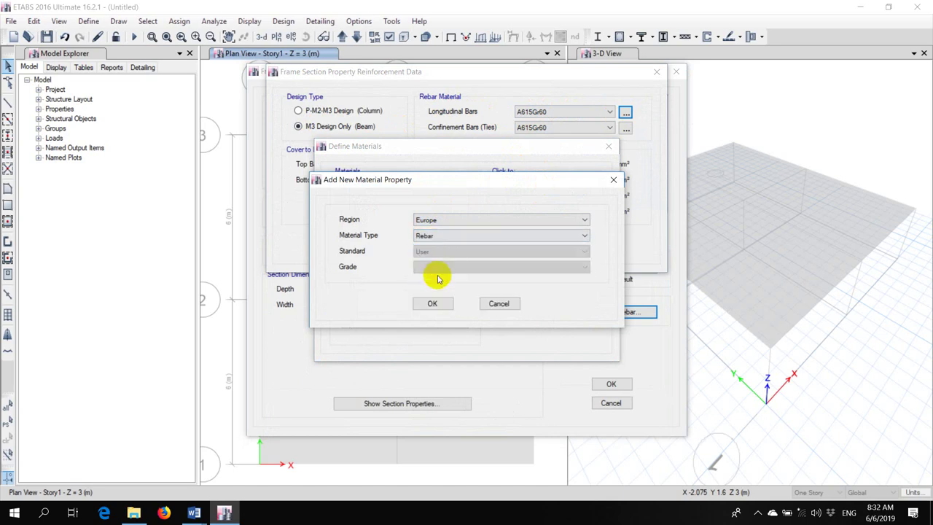
pyautogui.click(433, 304)
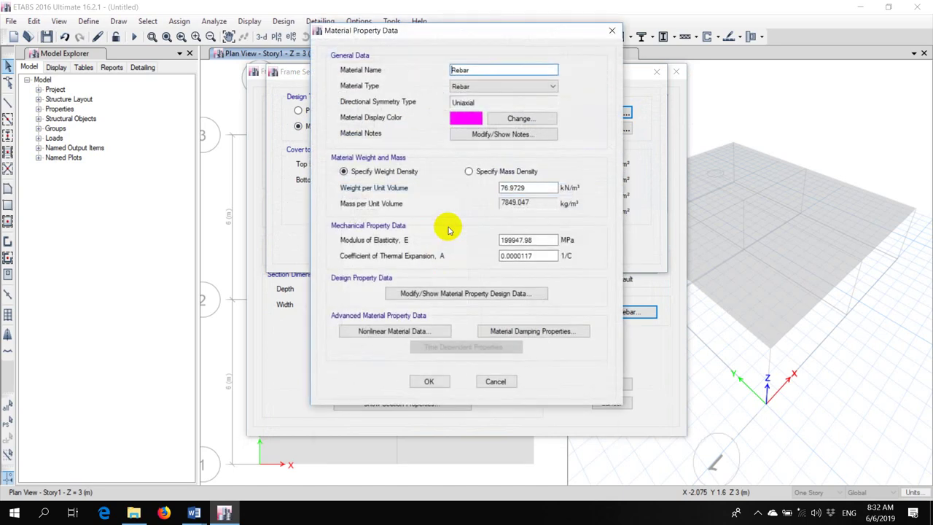
# Set the rebar material's minimum and expected yield strengths to 400 MPa, name it fy400, and accept the material definitions.
pyautogui.click(452, 295)
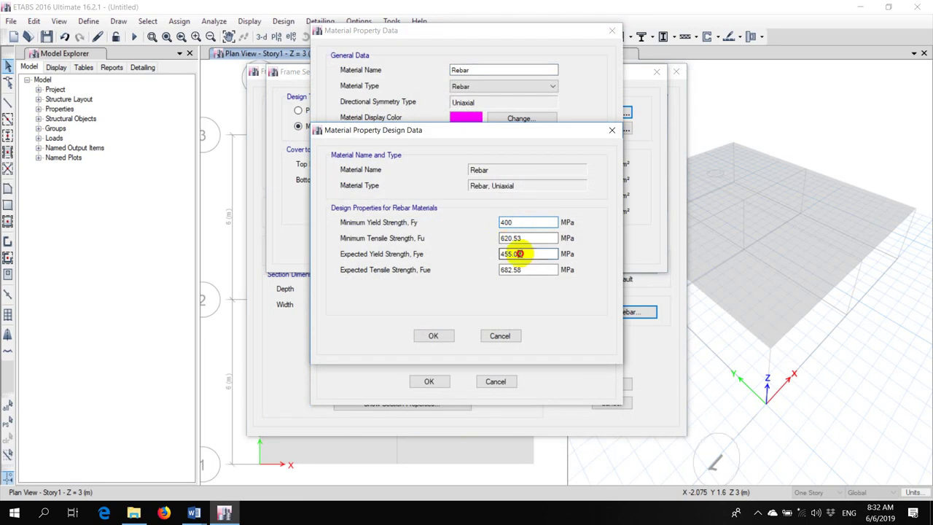
pyautogui.moveTo(519, 254); pyautogui.dragTo(495, 255)
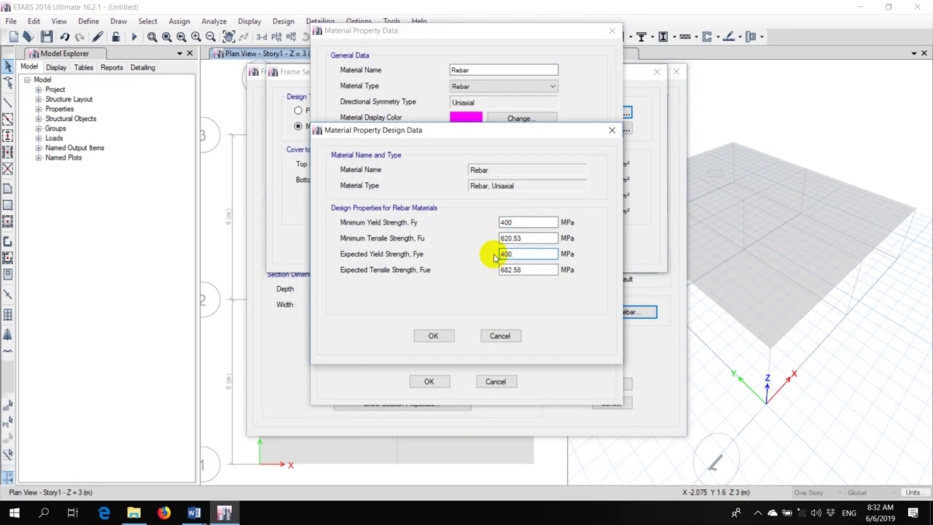
pyautogui.click(433, 335)
pyautogui.moveTo(475, 71); pyautogui.dragTo(432, 68)
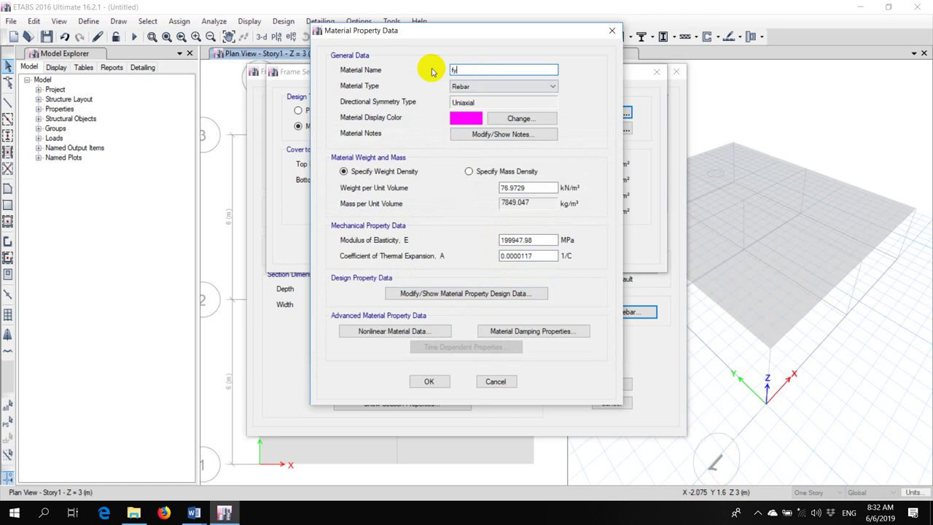
pyautogui.click(429, 381)
pyautogui.click(538, 298)
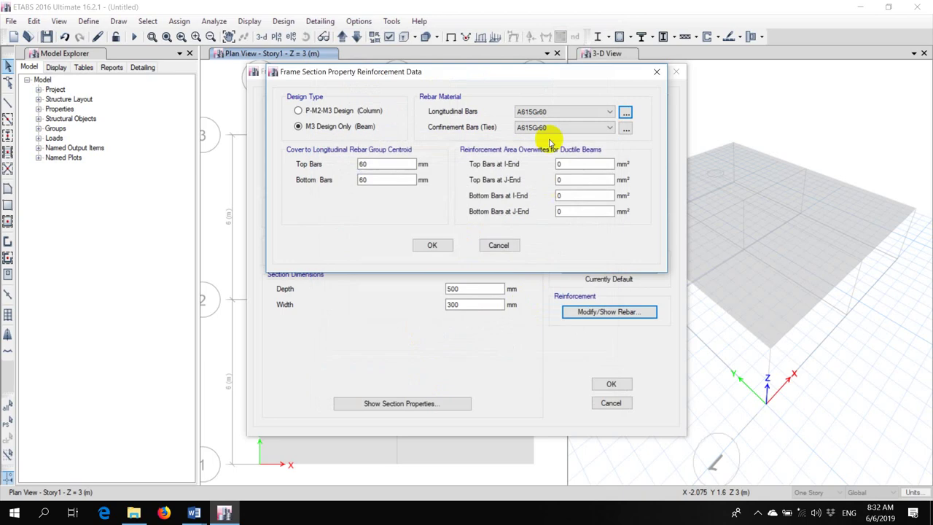
# Assign fy400 to both the longitudinal and confinement bars of the beam section and accept the reinforcement data.
pyautogui.click(550, 120)
pyautogui.click(528, 163)
pyautogui.click(539, 128)
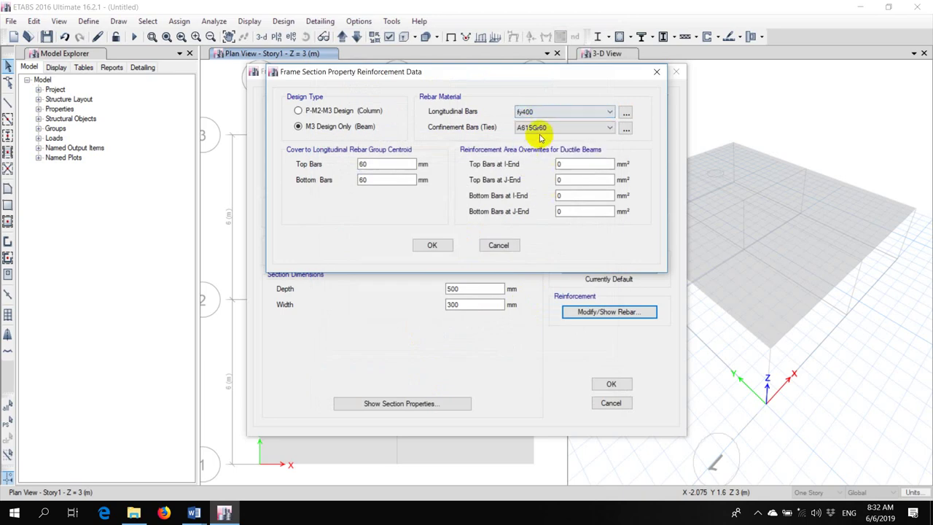
pyautogui.click(529, 178)
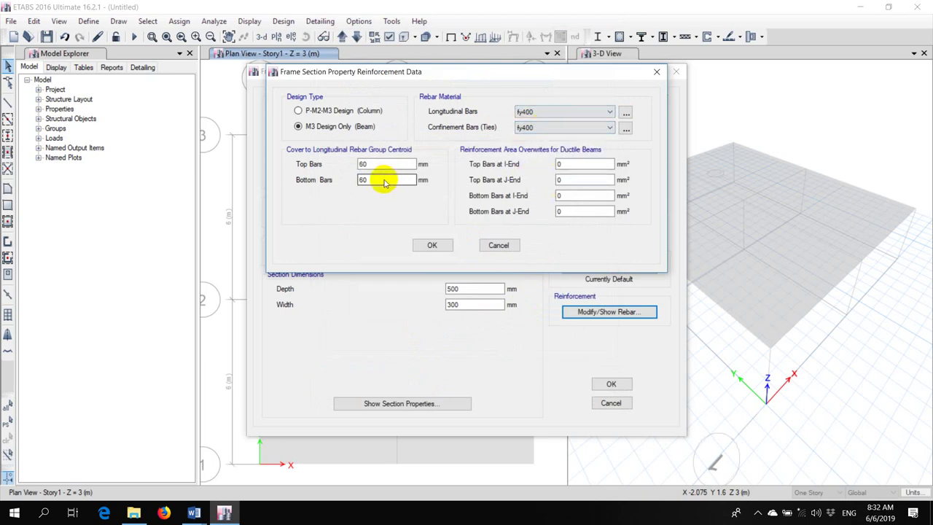
pyautogui.click(430, 245)
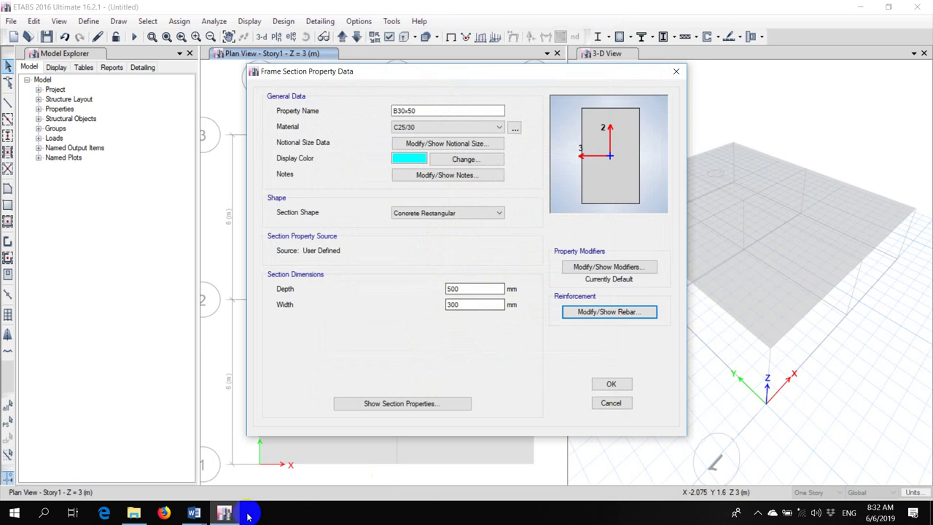
# Check the beam labels in the Word exercise document, then accept the B30x50 section definition in ETABS.
pyautogui.moveTo(198, 513)
pyautogui.click(219, 484)
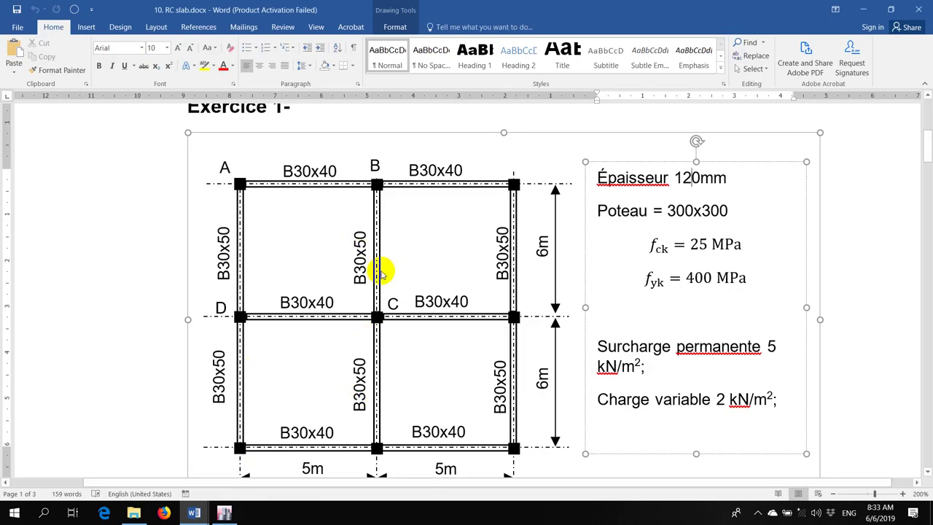
pyautogui.click(223, 513)
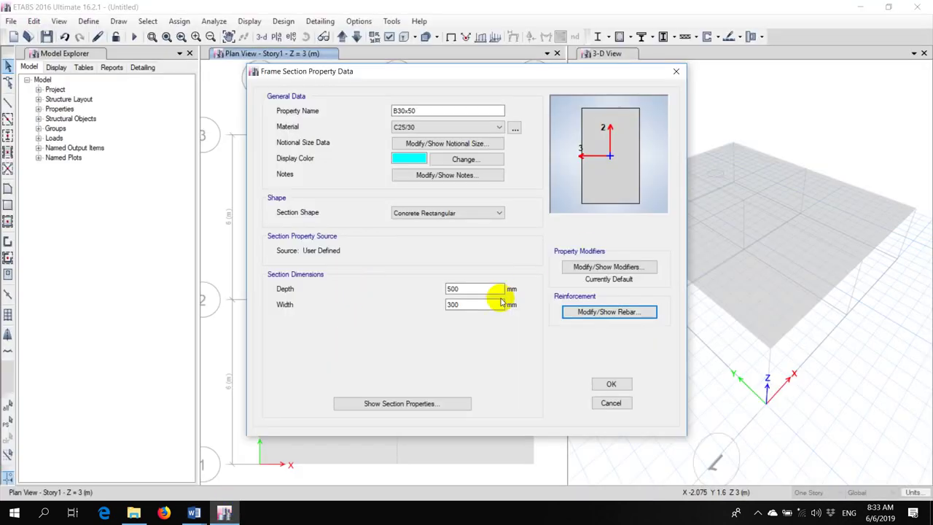
pyautogui.click(610, 383)
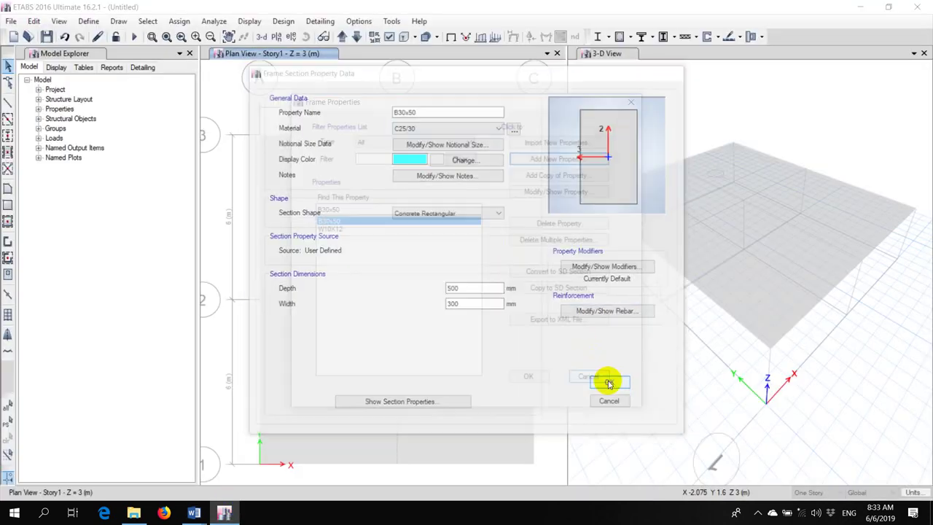
# Add a new concrete rectangular frame section with a depth of 400 mm and a width of 300 mm.
pyautogui.click(539, 159)
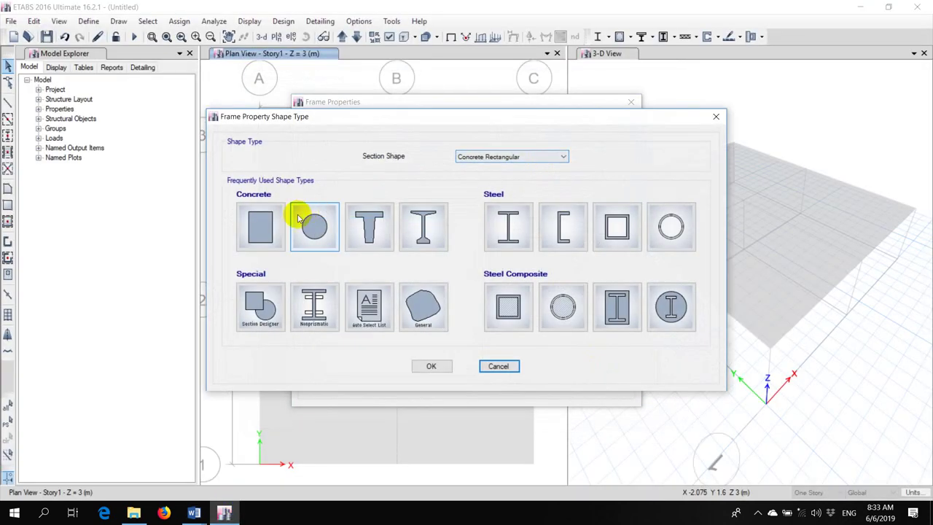
pyautogui.click(266, 223)
pyautogui.moveTo(462, 290); pyautogui.dragTo(438, 288)
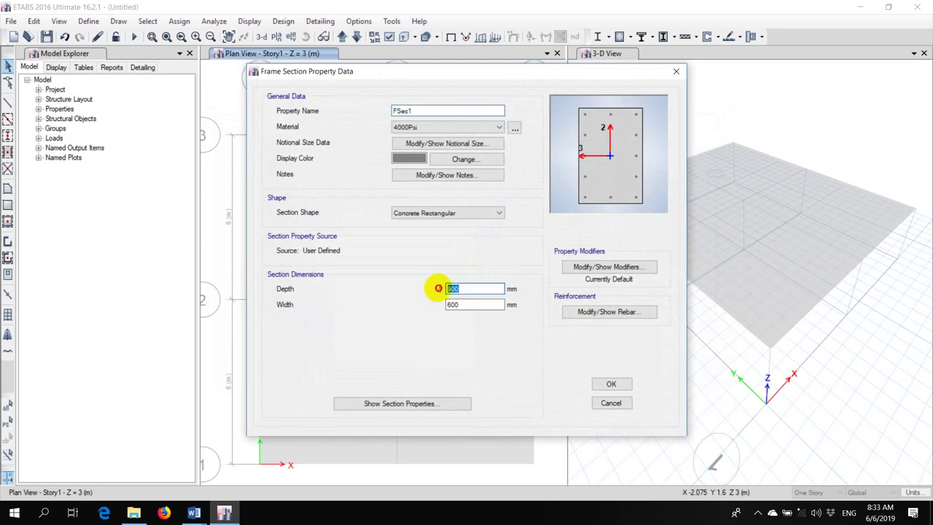
pyautogui.write('400')
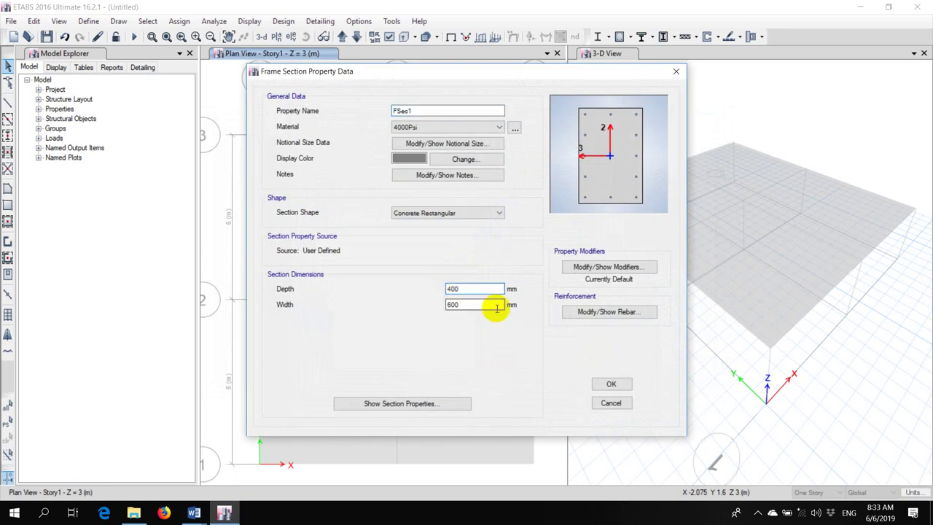
pyautogui.moveTo(494, 307); pyautogui.dragTo(400, 299)
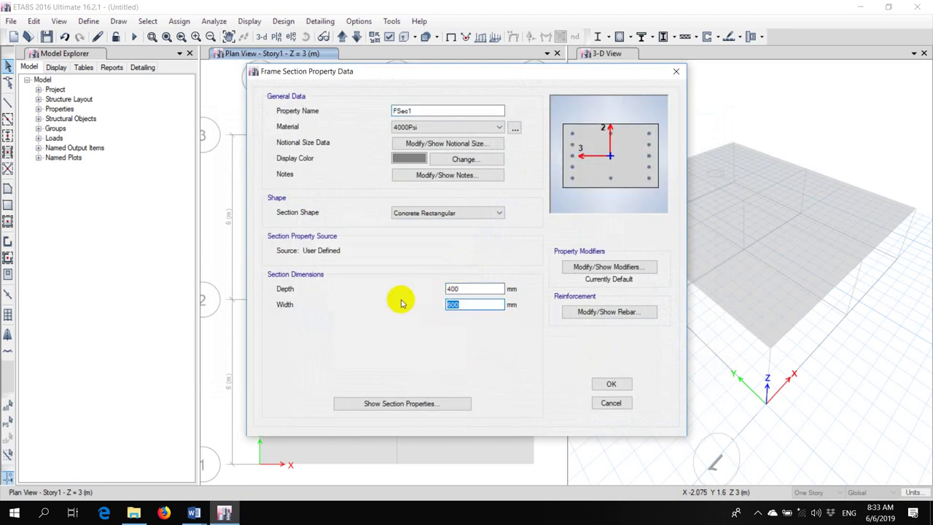
# Assign the C25/30 material to the new section and name it B30x40.
pyautogui.click(423, 127)
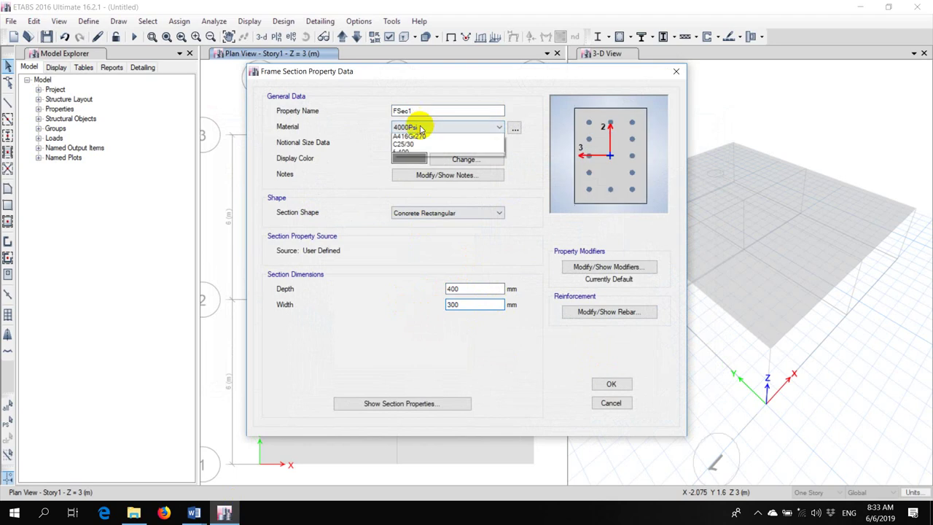
pyautogui.click(423, 127)
pyautogui.click(423, 127)
pyautogui.click(403, 170)
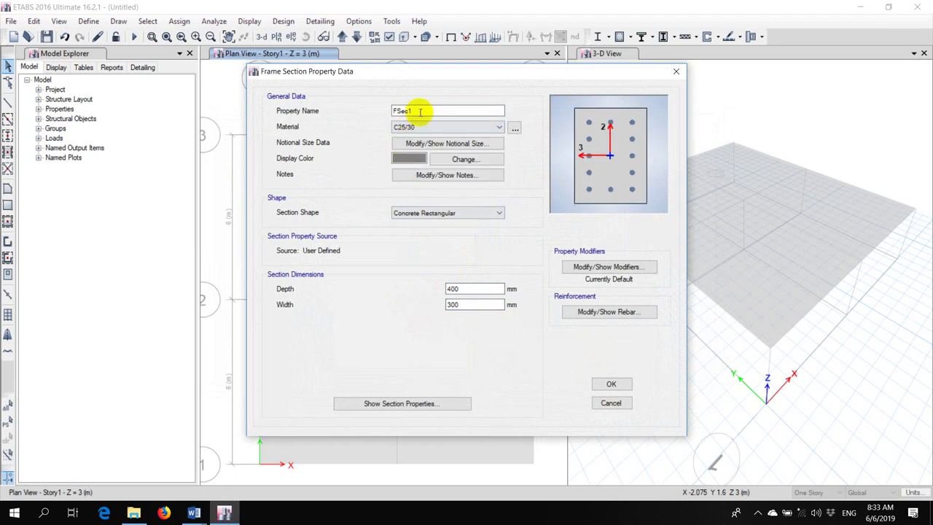
pyautogui.moveTo(416, 113); pyautogui.dragTo(367, 118)
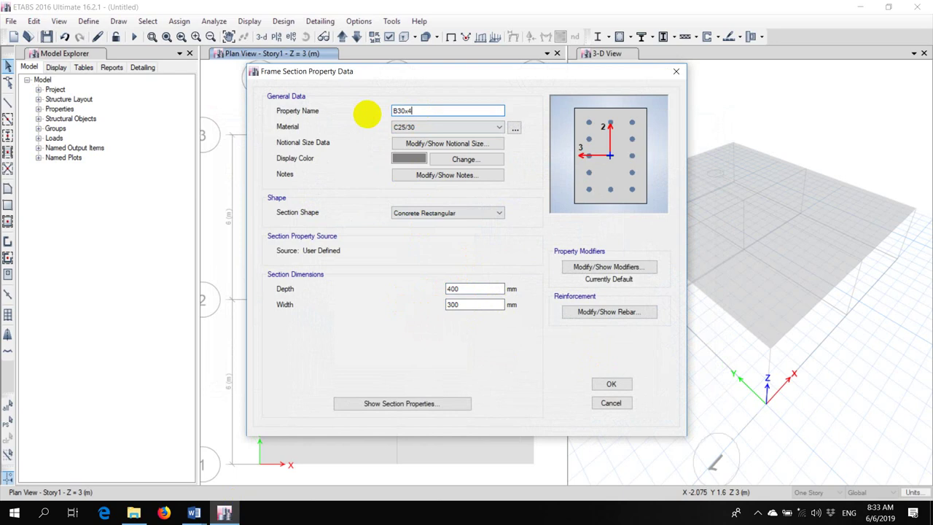
# Set the B30x40 reinforcement to M3 beam design with fy400 longitudinal and confinement bars, and accept the section definitions.
pyautogui.click(604, 313)
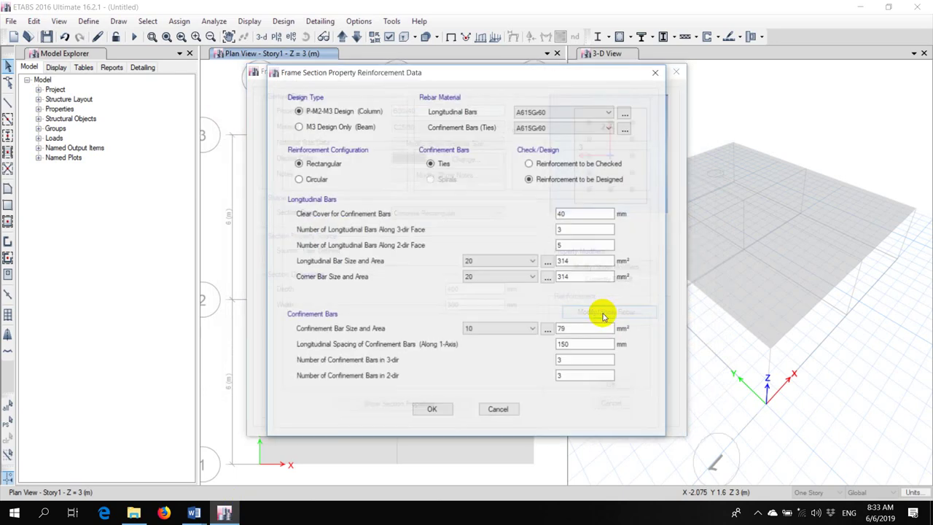
pyautogui.click(328, 126)
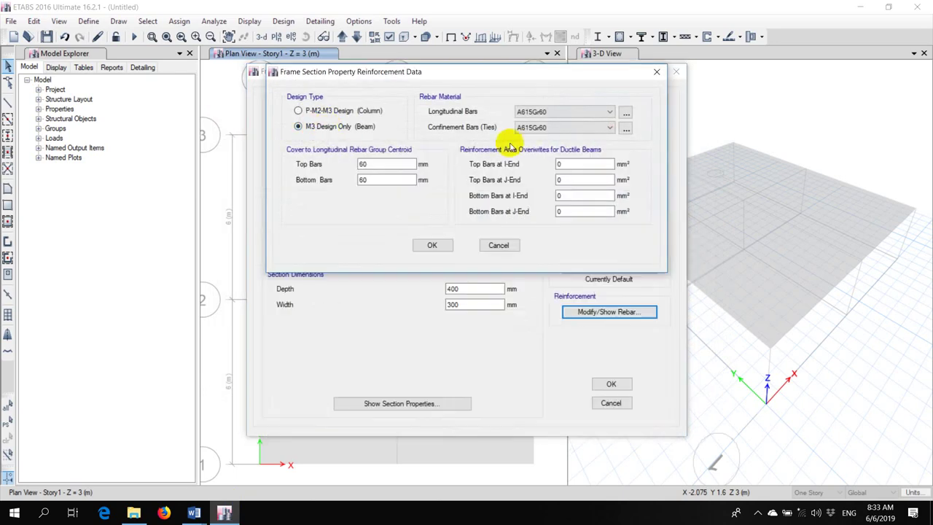
pyautogui.click(561, 112)
pyautogui.click(541, 131)
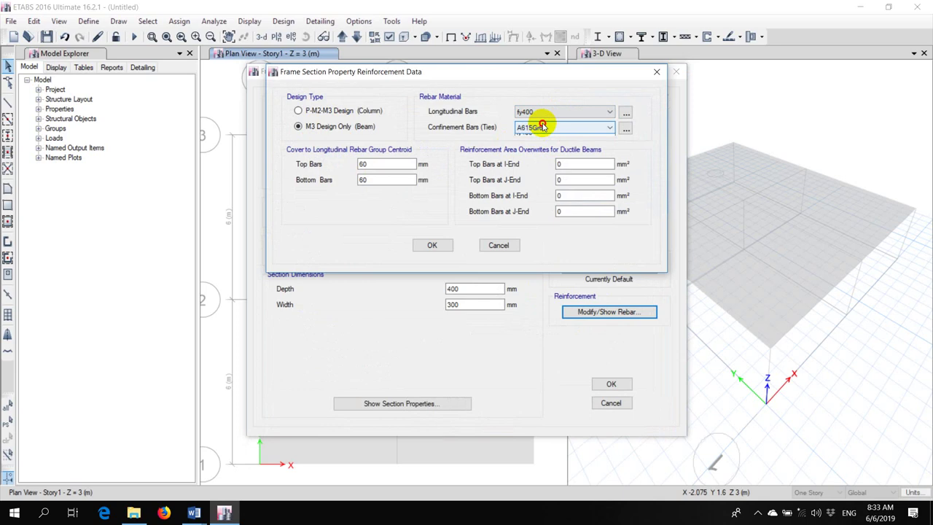
pyautogui.click(561, 127)
pyautogui.click(527, 143)
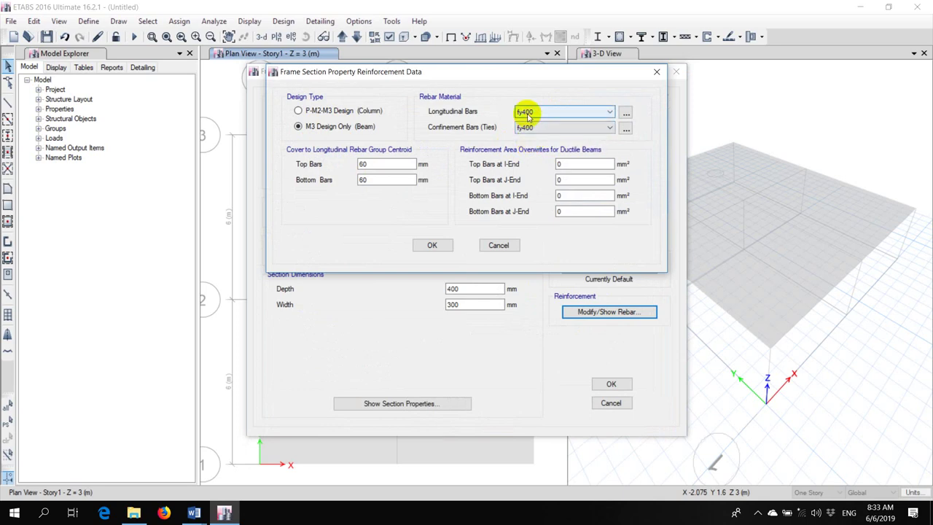
pyautogui.click(432, 245)
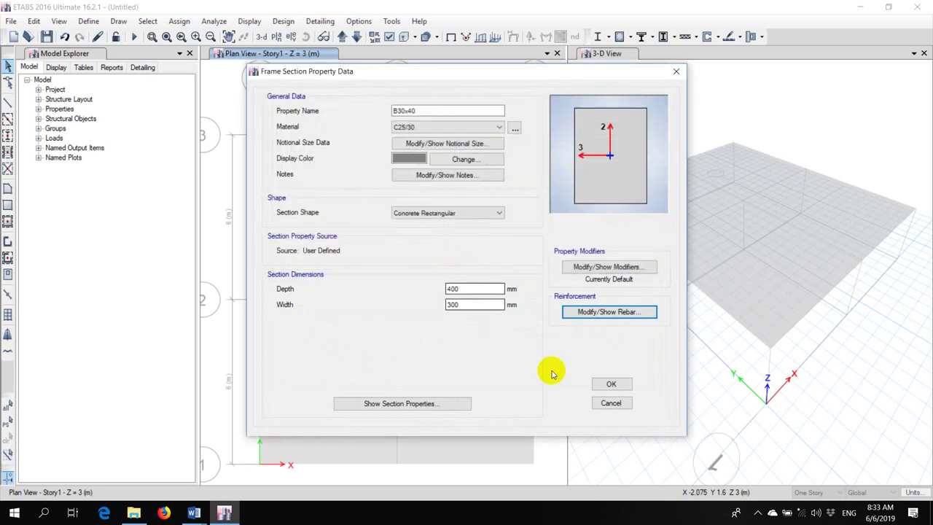
pyautogui.click(609, 385)
pyautogui.click(529, 376)
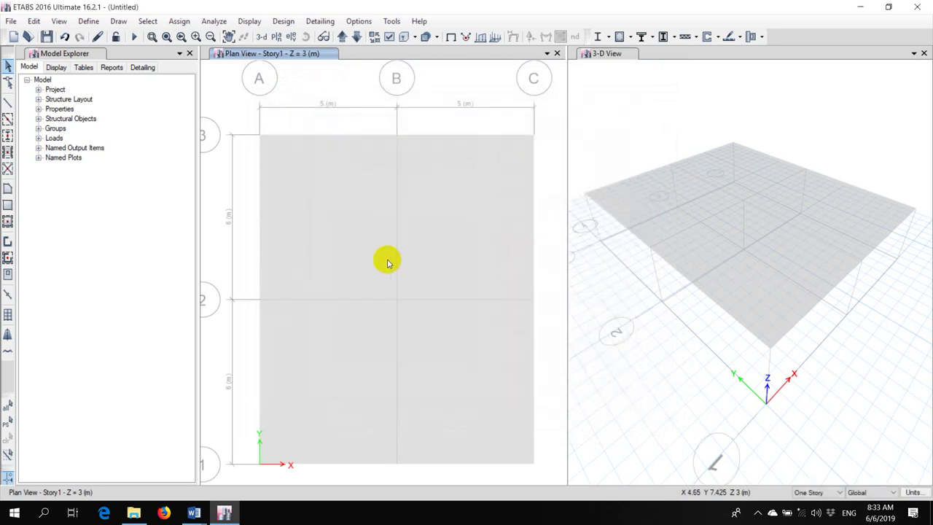
# Draw B30x50 beams in the Story1 plan along the full length of grid lines A, B and C.
pyautogui.click(7, 121)
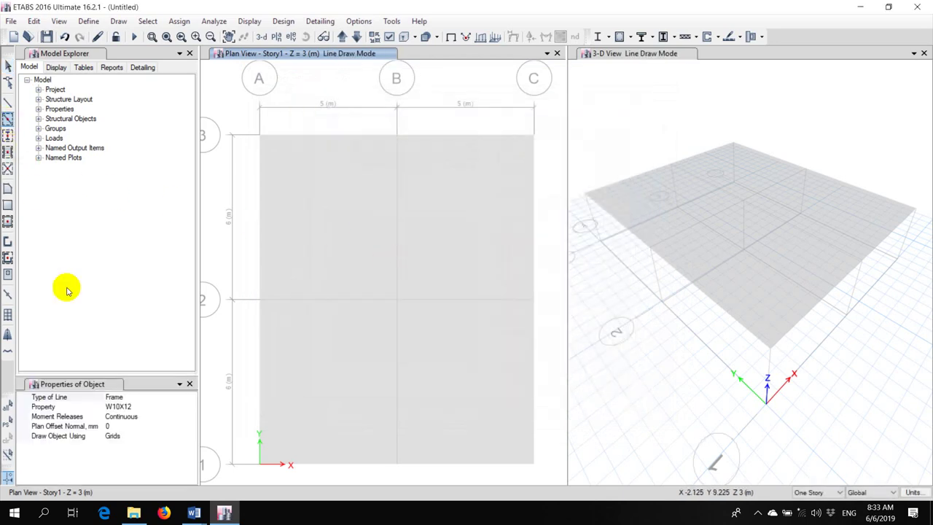
pyautogui.click(172, 409)
pyautogui.click(192, 408)
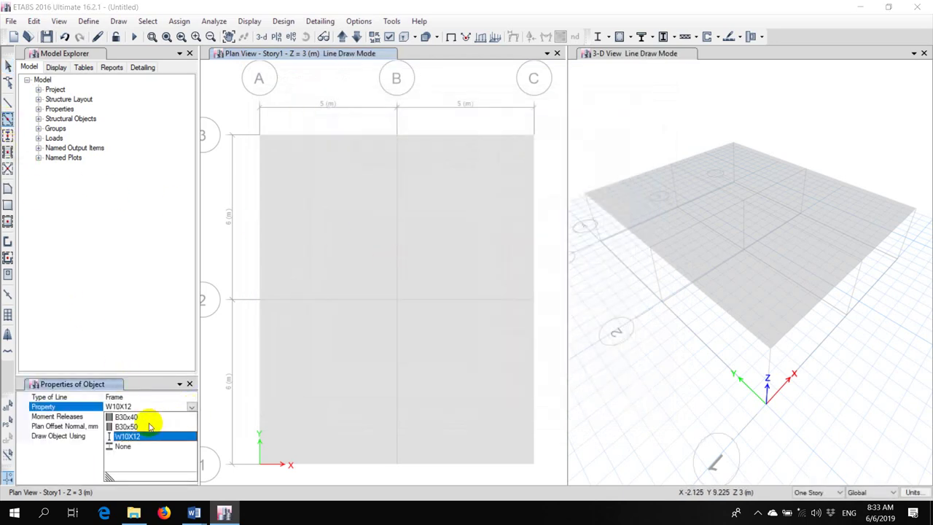
pyautogui.click(138, 426)
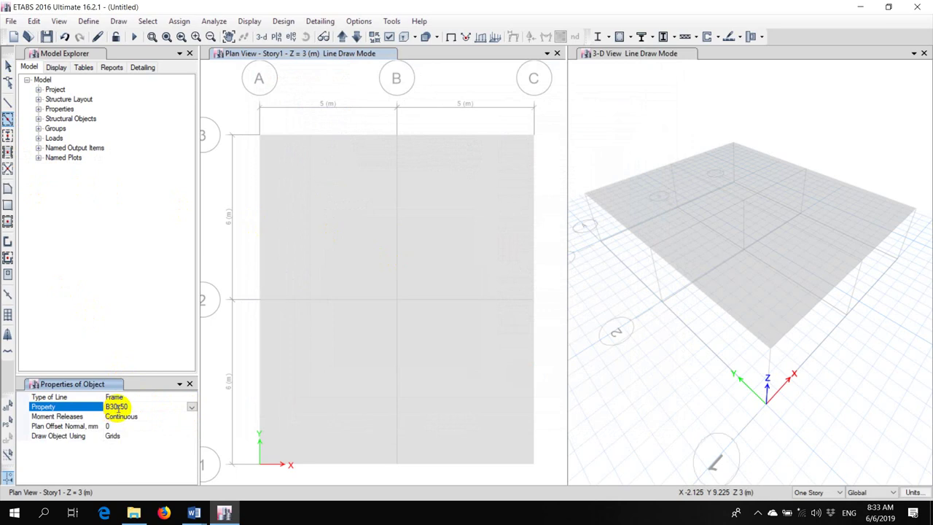
pyautogui.click(397, 135)
pyautogui.doubleClick(396, 464)
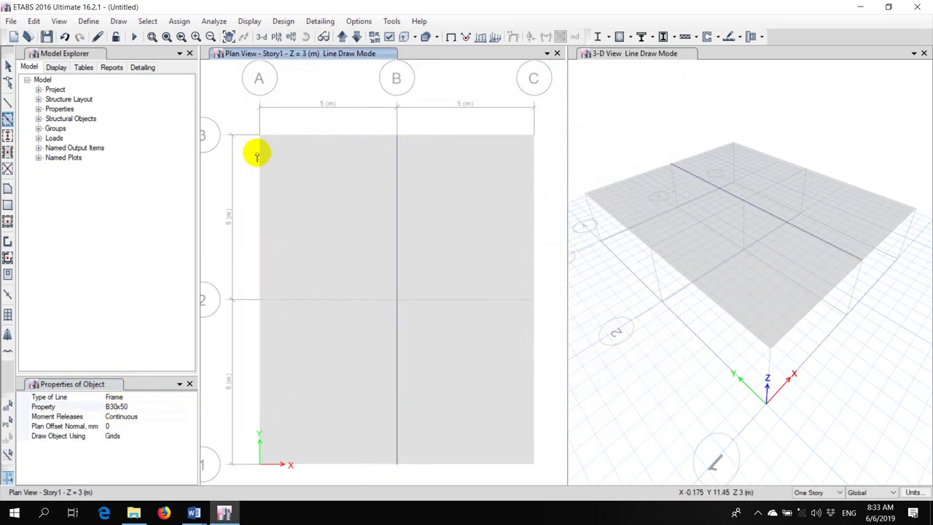
pyautogui.click(255, 131)
pyautogui.doubleClick(261, 463)
pyautogui.click(514, 124)
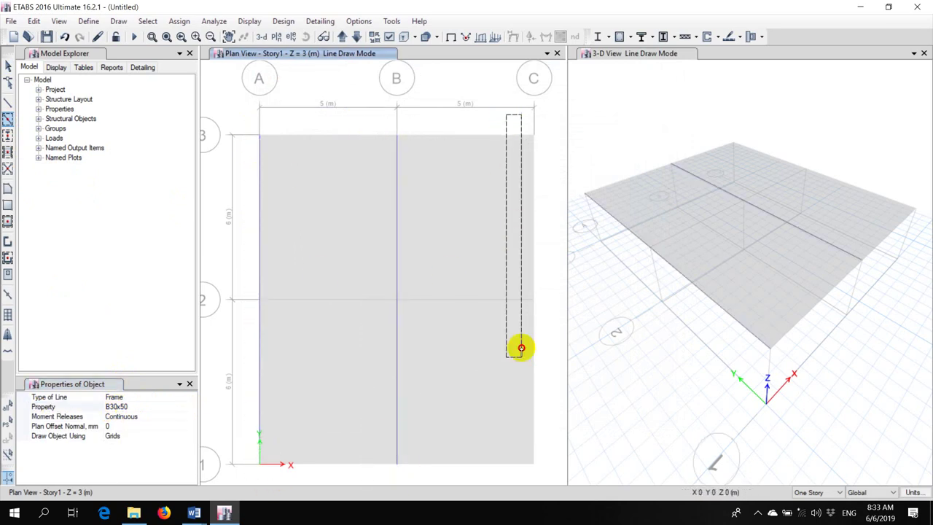
pyautogui.doubleClick(545, 473)
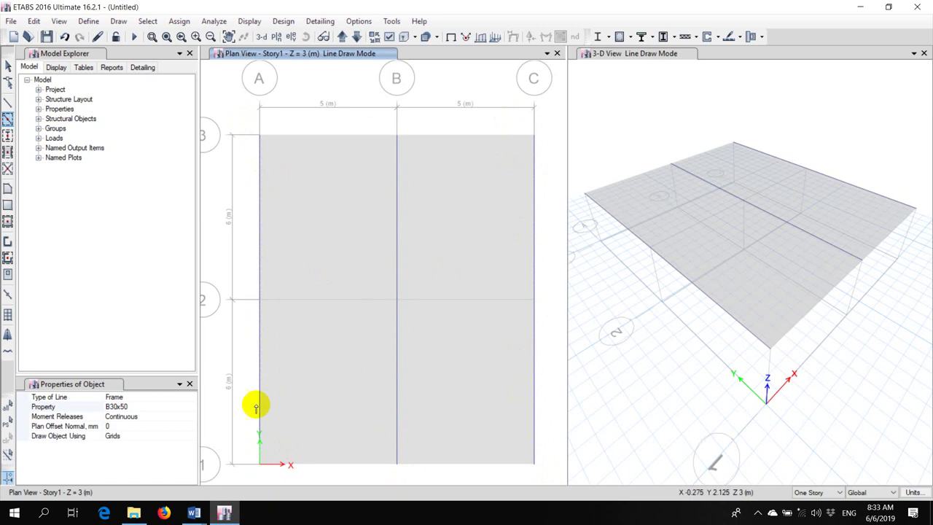
# Draw B30x40 beams in the plan along the full length of grid lines 1, 2 and 3.
pyautogui.click(175, 406)
pyautogui.click(190, 407)
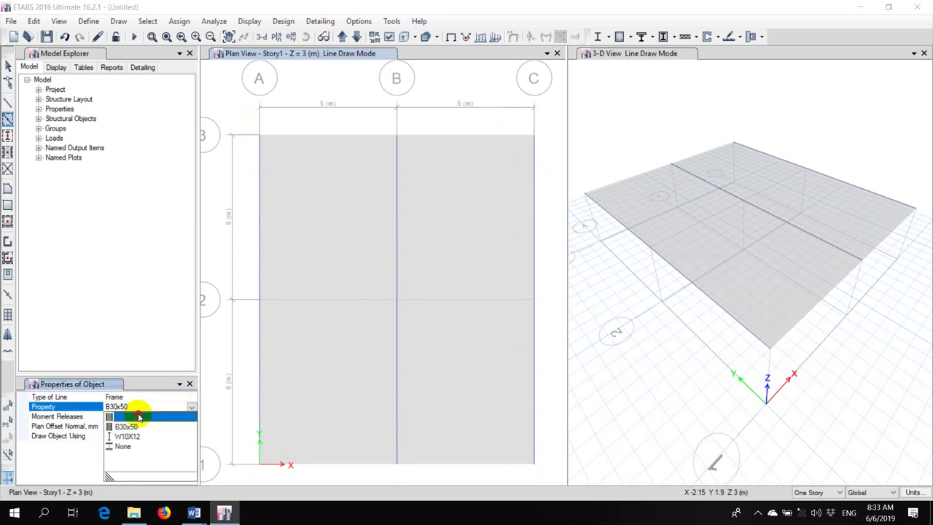
pyautogui.click(122, 415)
pyautogui.moveTo(241, 448); pyautogui.dragTo(549, 472)
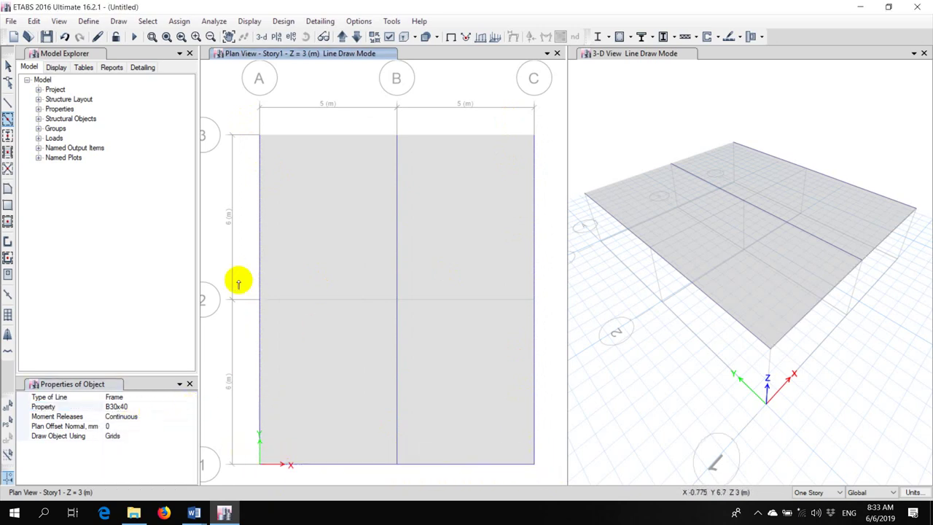
pyautogui.moveTo(240, 283); pyautogui.dragTo(565, 325)
pyautogui.moveTo(250, 129)
pyautogui.mouseDown()
pyautogui.moveTo(406, 150)
pyautogui.moveTo(569, 152)
pyautogui.mouseUp()
pyautogui.click(9, 67)
# Display the frame section names on the beams in the plan view.
pyautogui.click(390, 36)
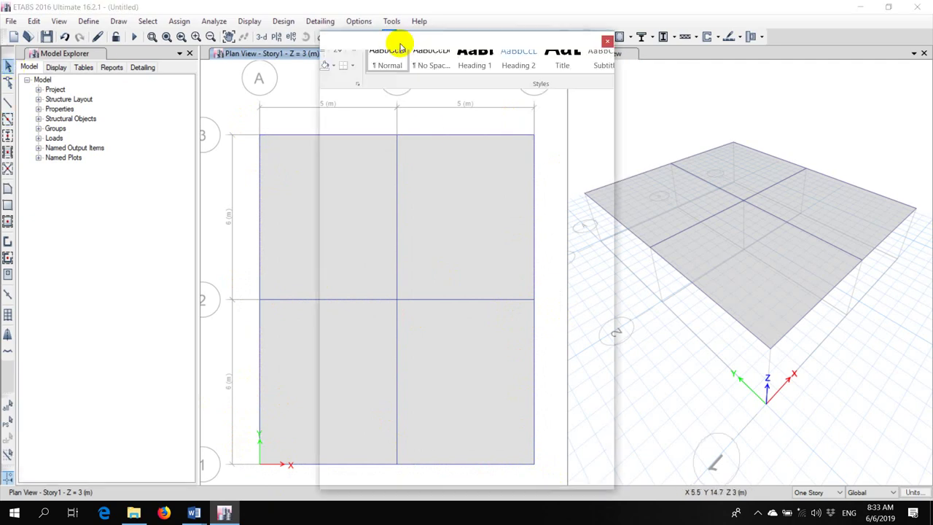
pyautogui.click(391, 77)
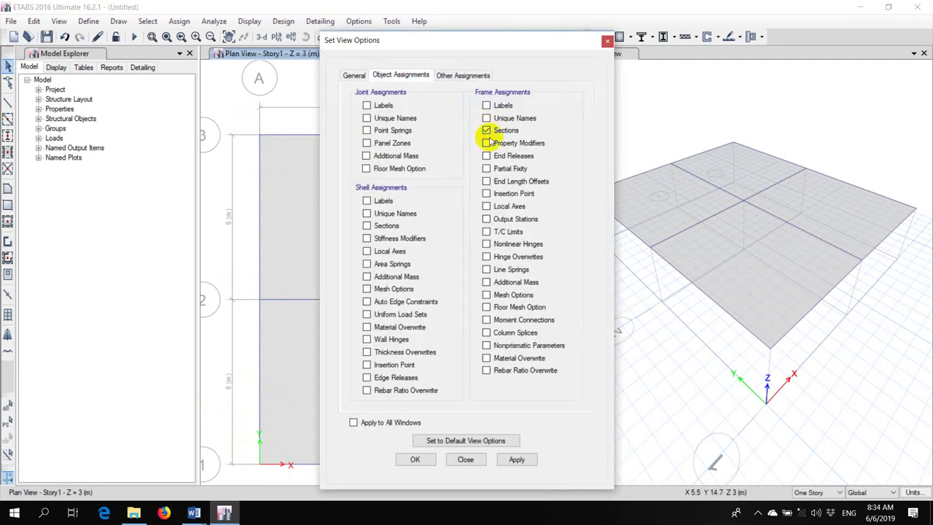
pyautogui.click(422, 458)
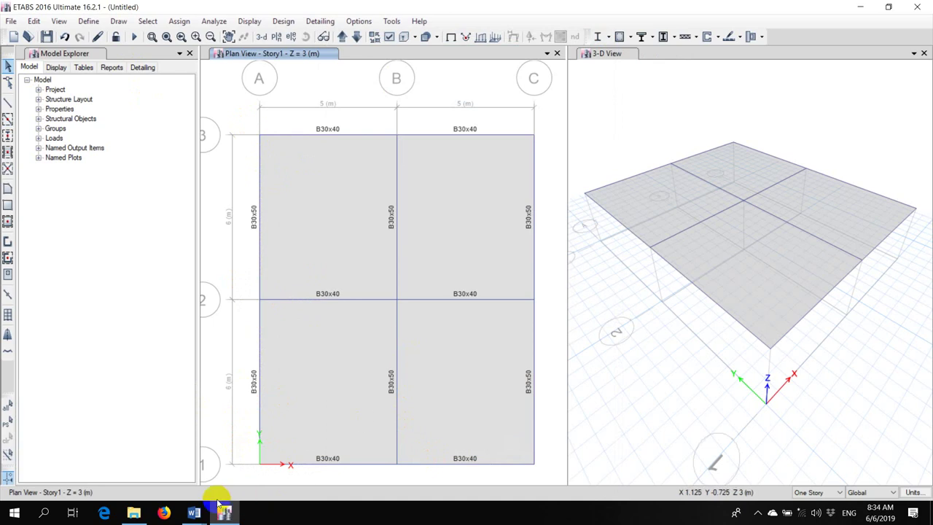
# Compare the beam layout with the Word exercise document, check the column (Poteau) size there, and return to ETABS.
pyautogui.click(245, 466)
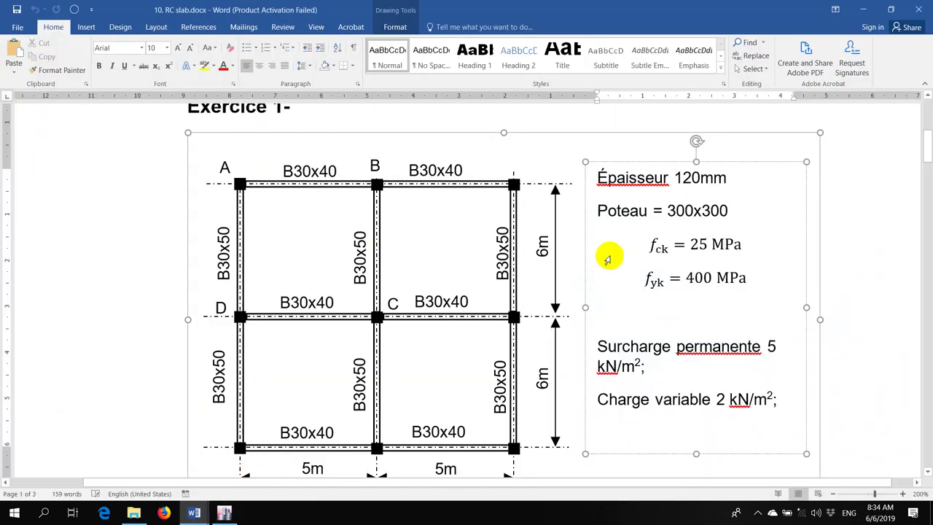
pyautogui.hotkey('alt', 'Tab')
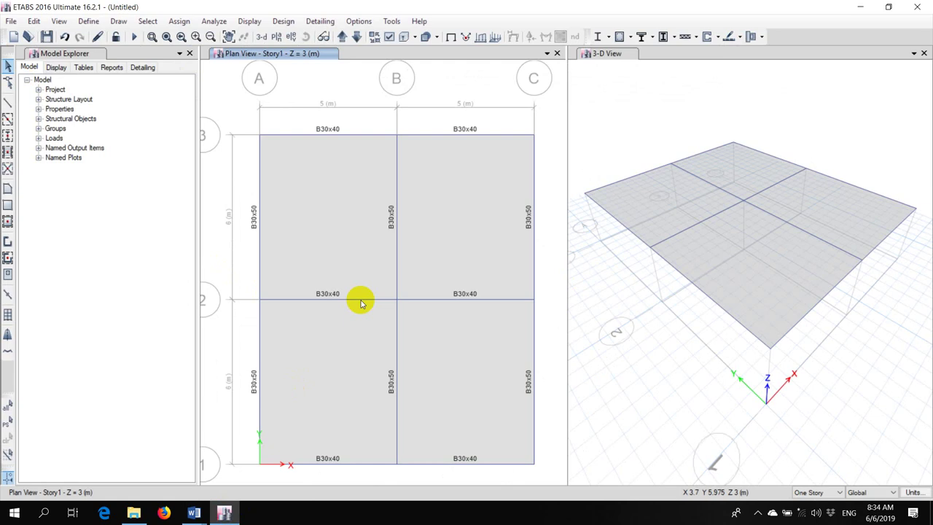
pyautogui.click(197, 513)
pyautogui.click(246, 475)
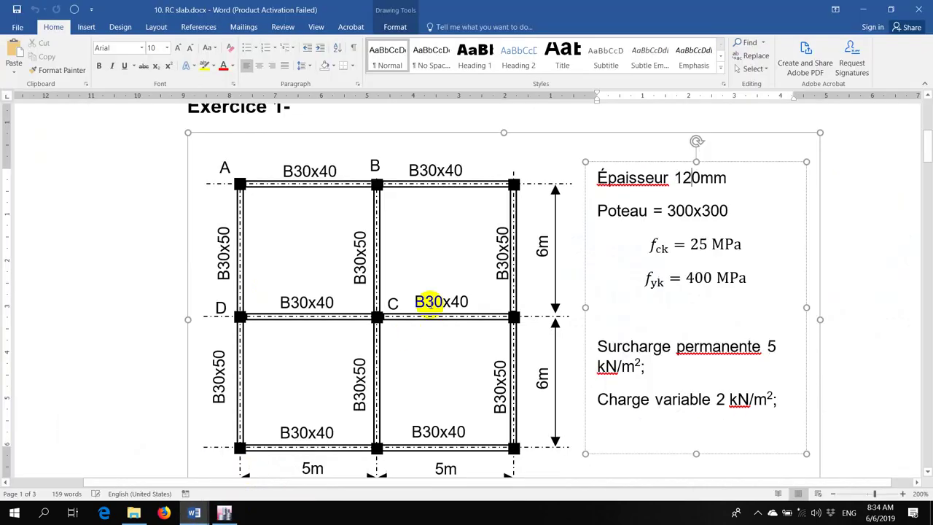
pyautogui.doubleClick(676, 210)
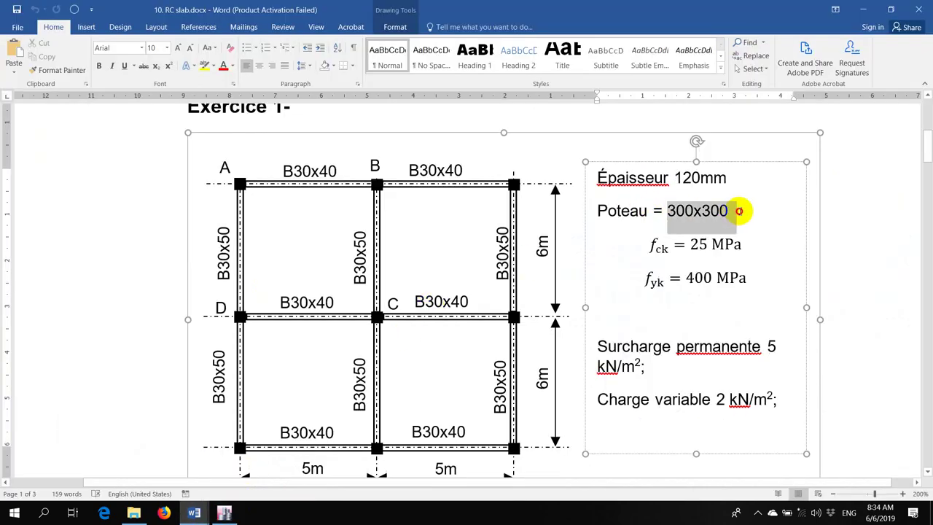
pyautogui.click(246, 476)
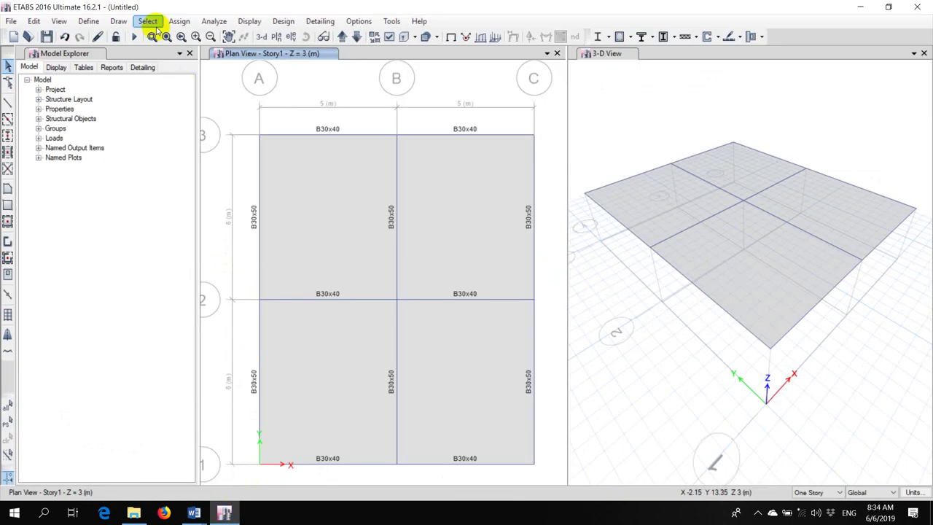
# Define a concrete rectangular frame section named C30x30 with depth 300 mm, width 300 mm and material C25/30.
pyautogui.click(88, 21)
pyautogui.moveTo(183, 58)
pyautogui.click(286, 57)
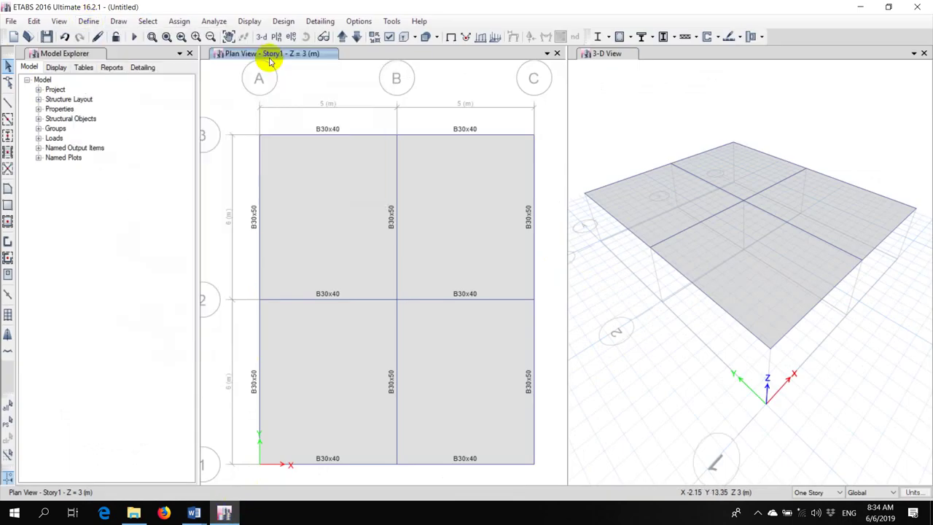
pyautogui.click(534, 159)
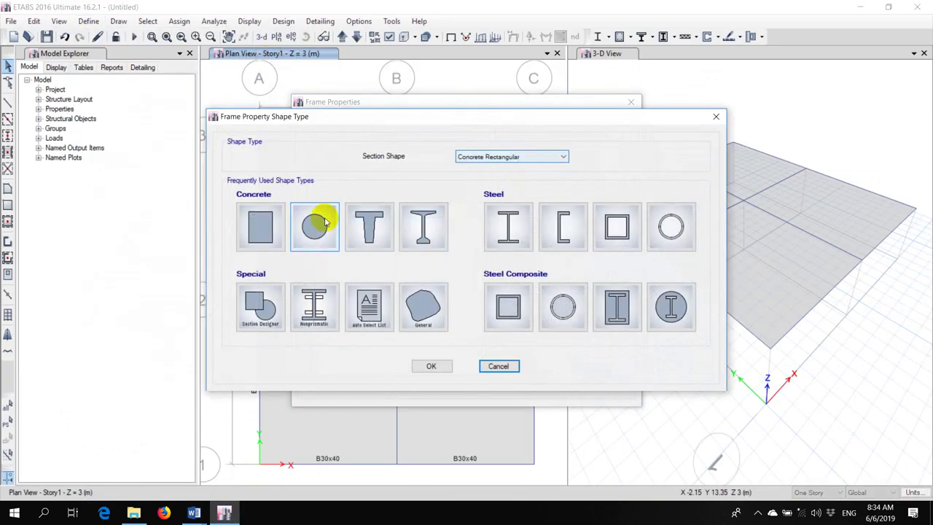
pyautogui.click(271, 225)
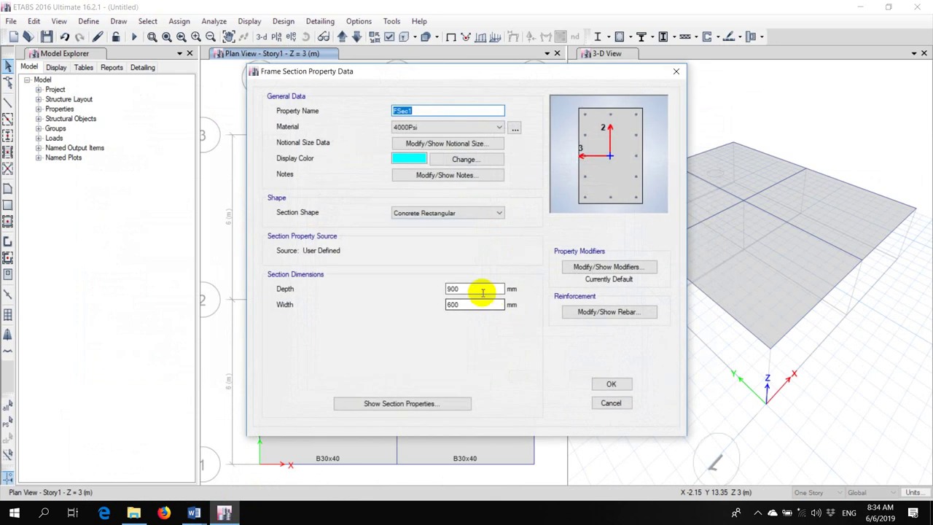
pyautogui.moveTo(477, 292); pyautogui.dragTo(421, 292)
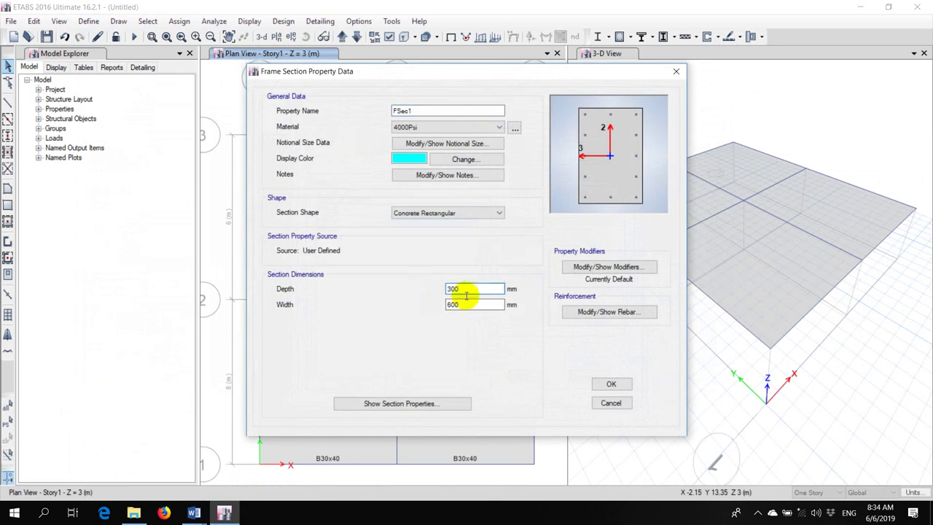
pyautogui.moveTo(461, 308); pyautogui.dragTo(434, 307)
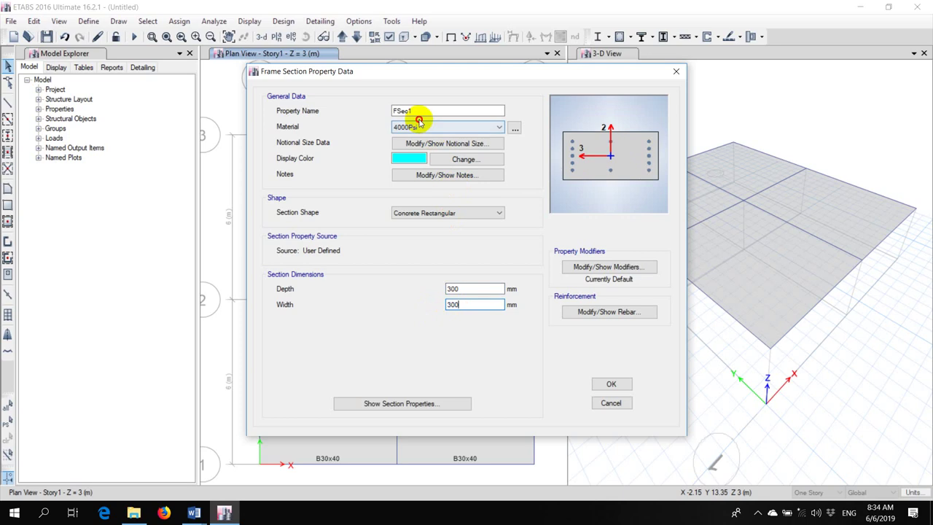
pyautogui.click(414, 128)
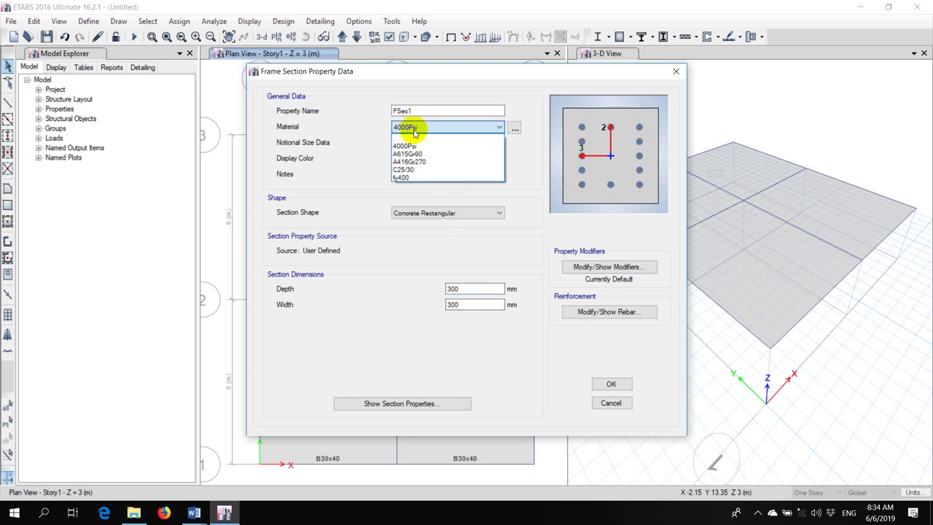
pyautogui.click(412, 169)
pyautogui.moveTo(413, 111); pyautogui.dragTo(374, 111)
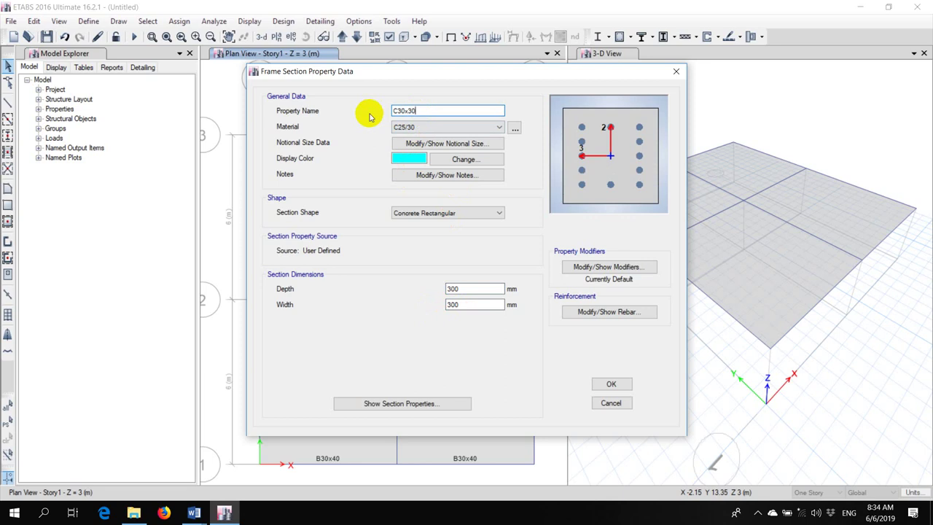
# Set the C30x30 column section's longitudinal and confinement bar materials to fy400 and confirm the section definition.
pyautogui.click(587, 310)
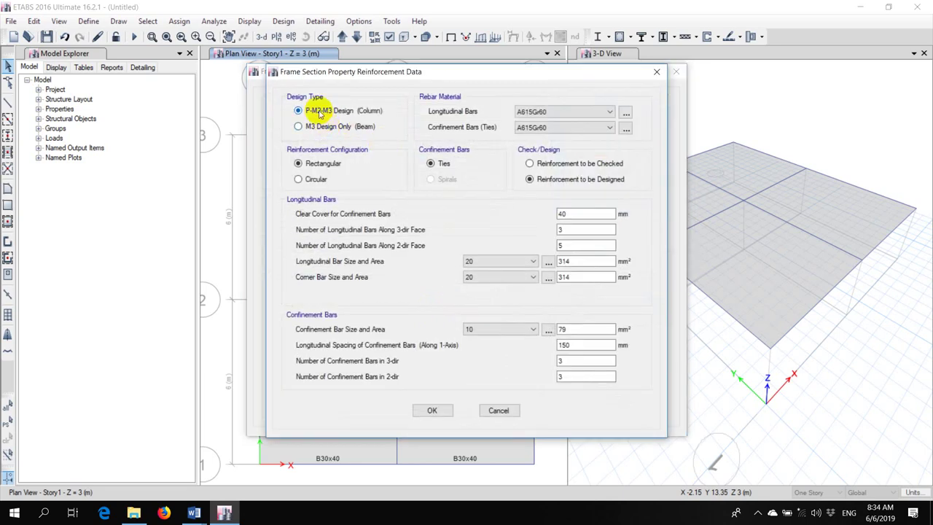
pyautogui.click(554, 117)
pyautogui.click(531, 130)
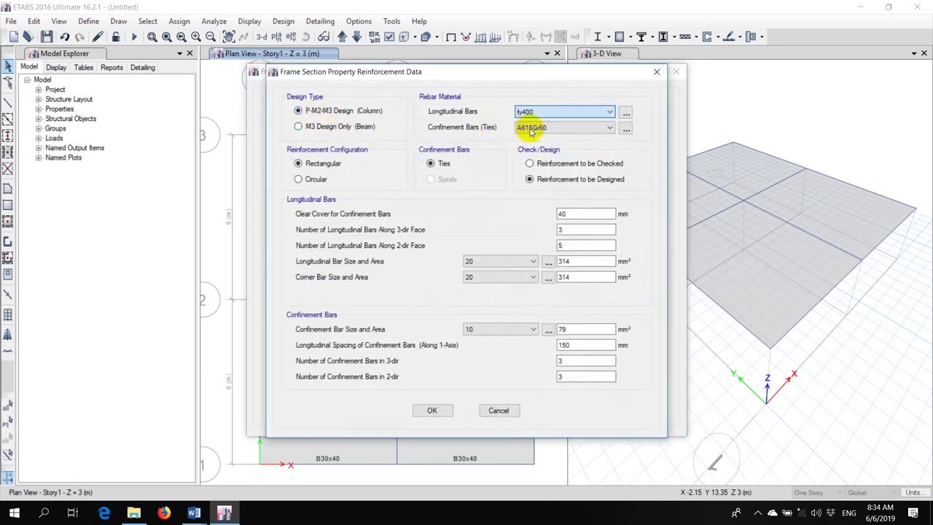
pyautogui.click(531, 129)
pyautogui.click(530, 148)
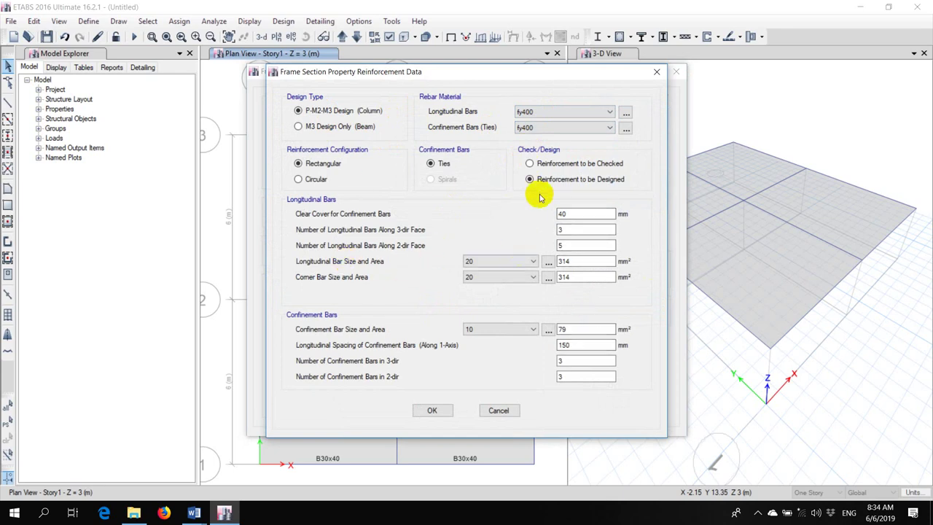
pyautogui.click(430, 410)
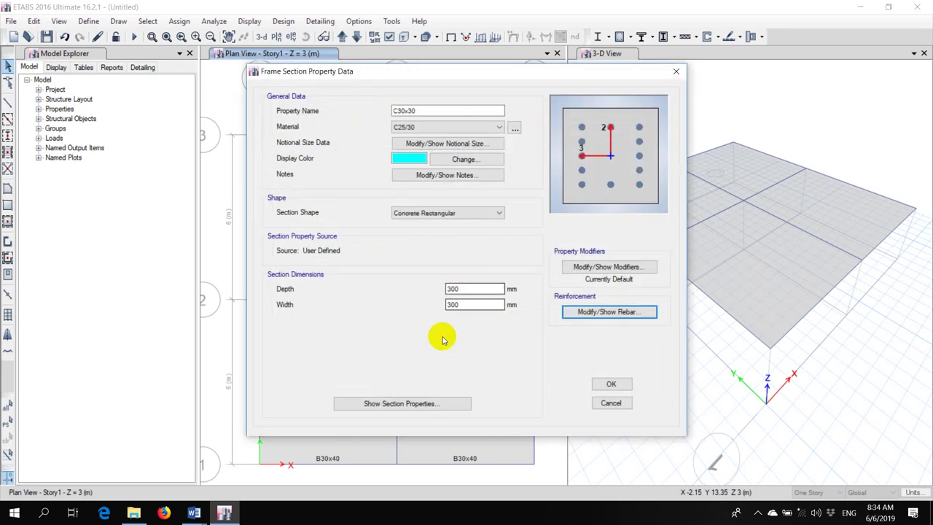
pyautogui.click(611, 383)
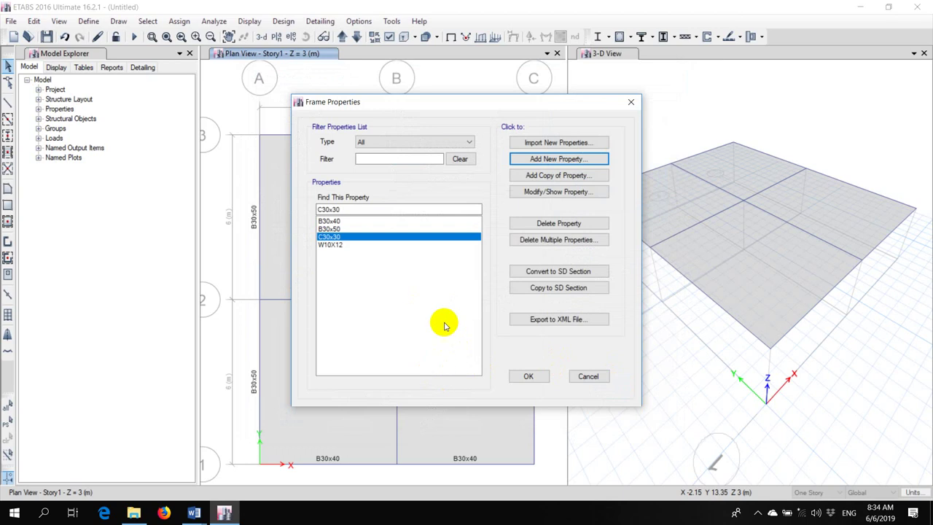
pyautogui.click(528, 376)
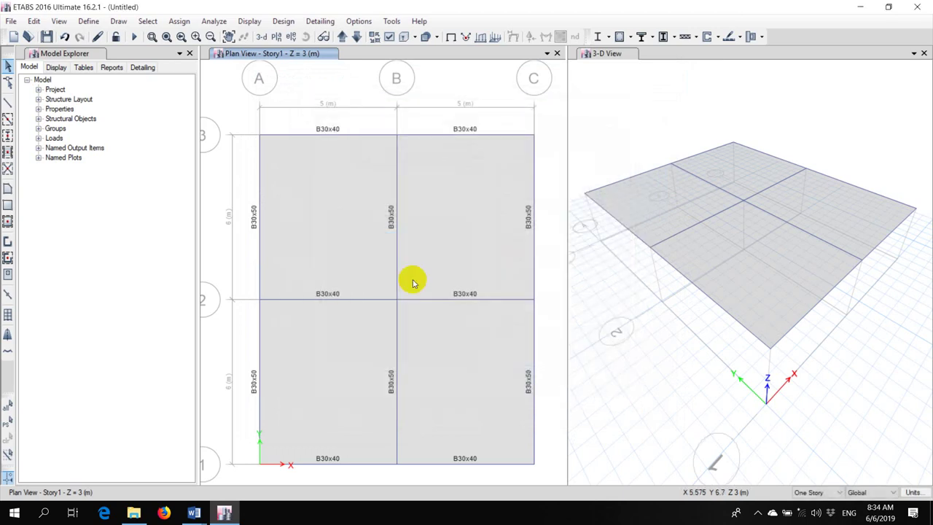
# Draw C30x30 columns at all nine grid intersections in the Story1 plan.
pyautogui.click(9, 136)
pyautogui.click(183, 400)
pyautogui.click(191, 398)
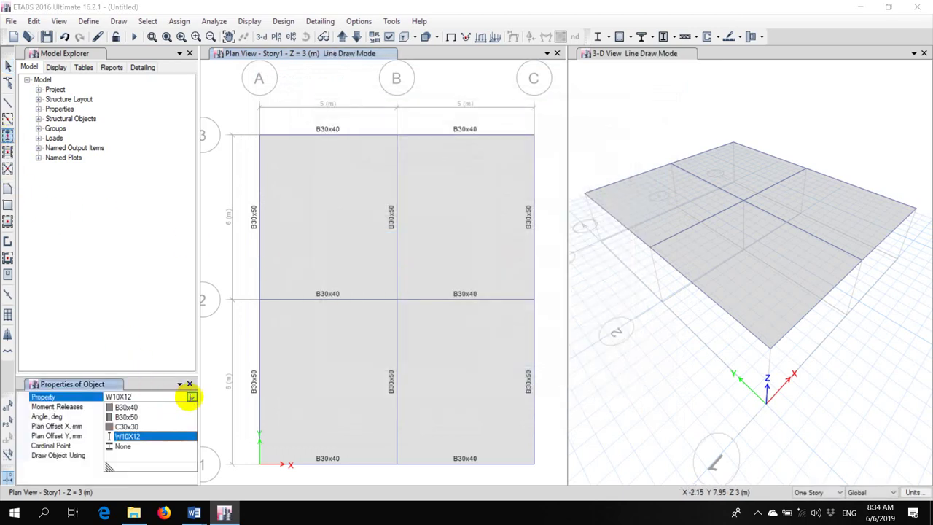
pyautogui.click(128, 426)
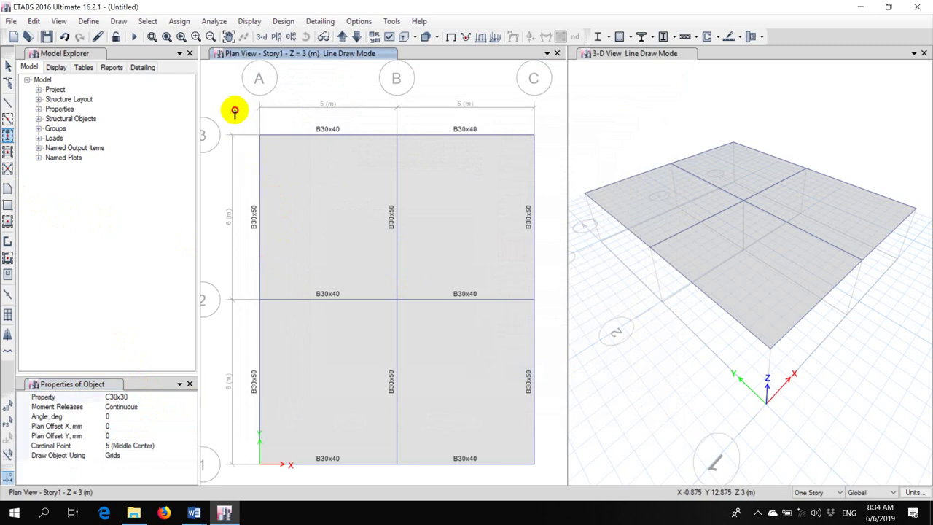
pyautogui.moveTo(235, 111); pyautogui.dragTo(549, 471)
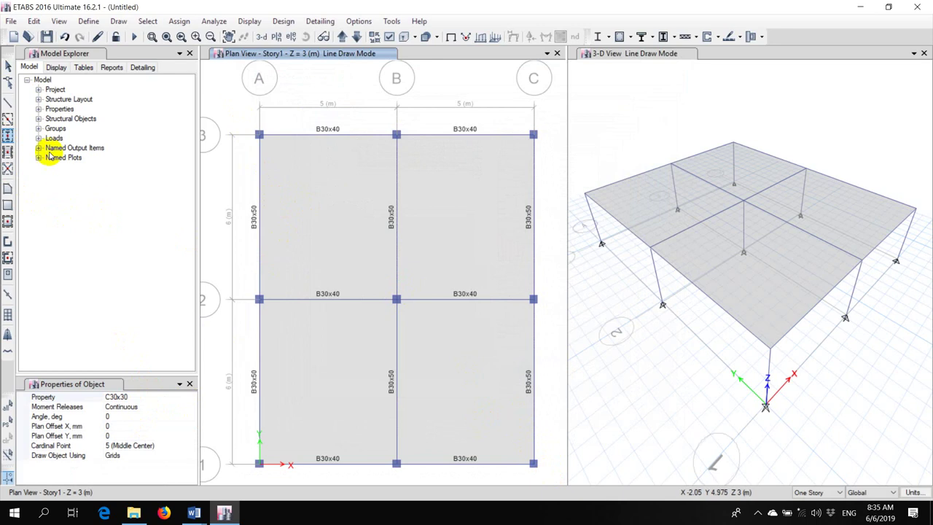
pyautogui.click(8, 66)
# Save the model as slab in the Temp folder on drive C.
pyautogui.click(46, 36)
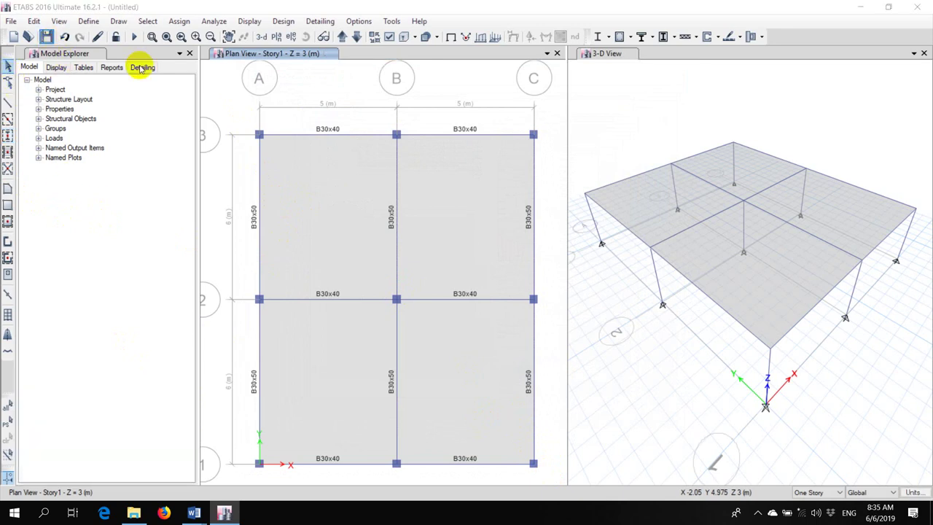
pyautogui.click(62, 202)
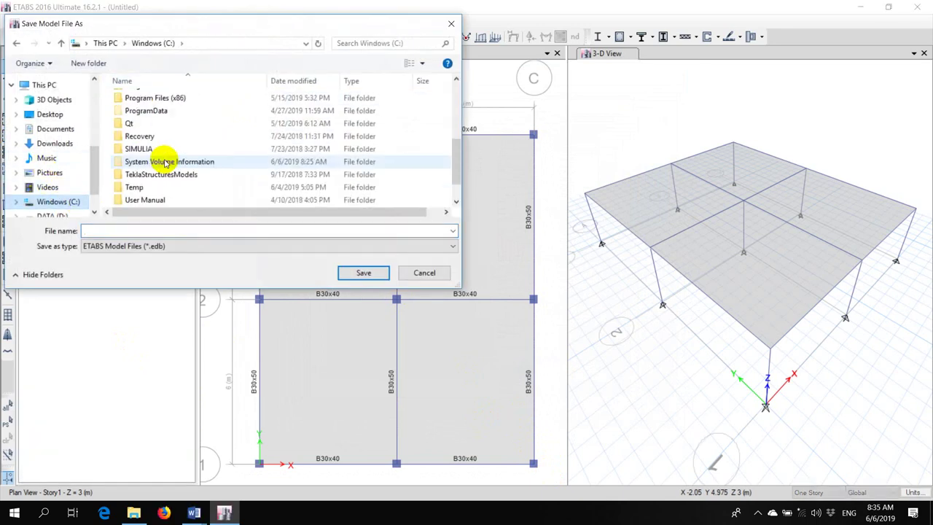
pyautogui.scroll(-1, 153, 155)
pyautogui.doubleClick(142, 148)
pyautogui.click(140, 231)
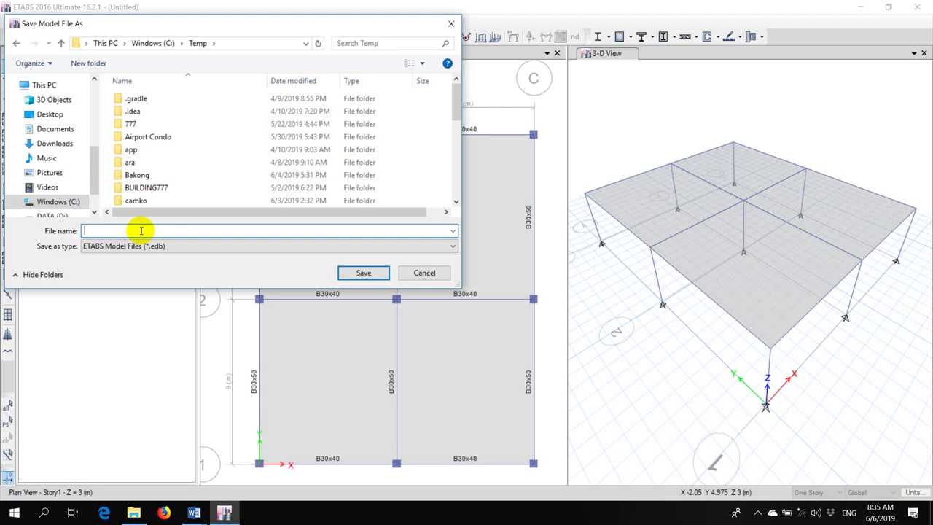
pyautogui.write('slab')
pyautogui.press('Return')
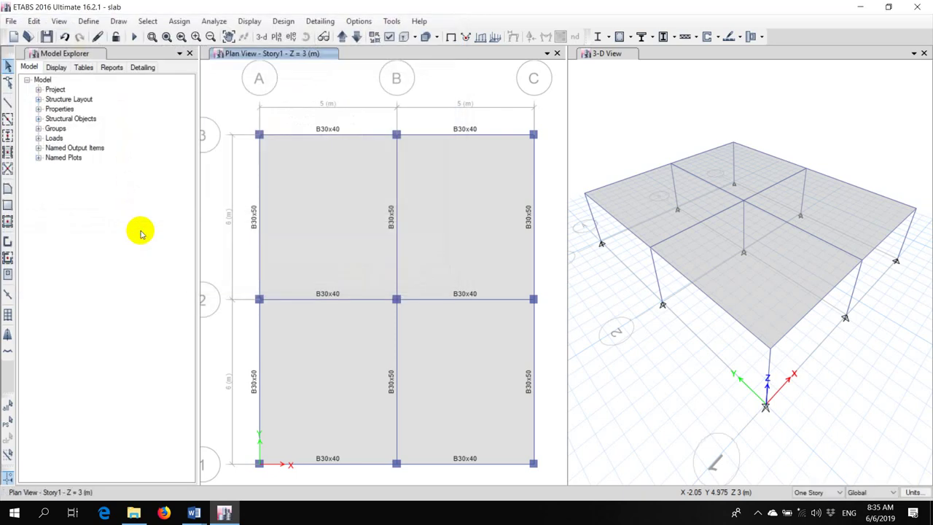
# Check the permanent surcharge (Surcharge permanente) in the Word exercise document and return to ETABS.
pyautogui.click(194, 513)
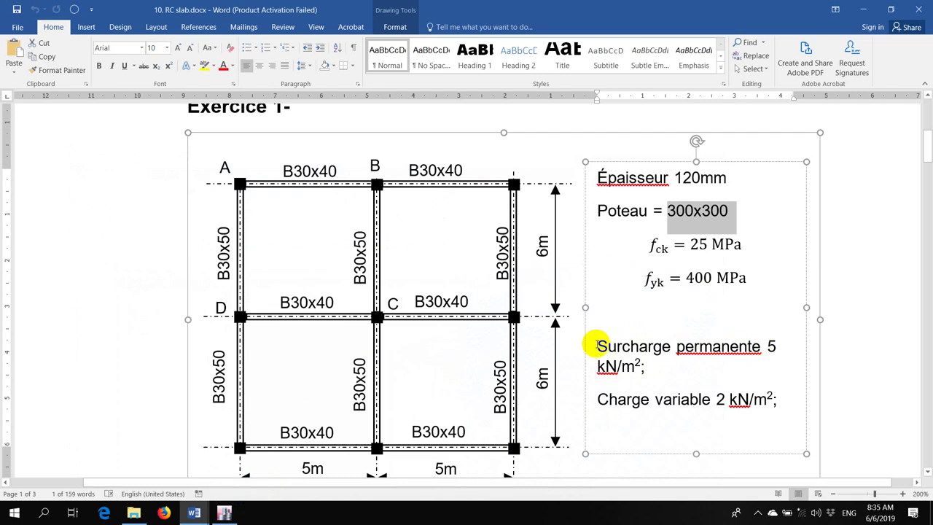
pyautogui.moveTo(598, 346); pyautogui.dragTo(737, 366)
pyautogui.click(638, 369)
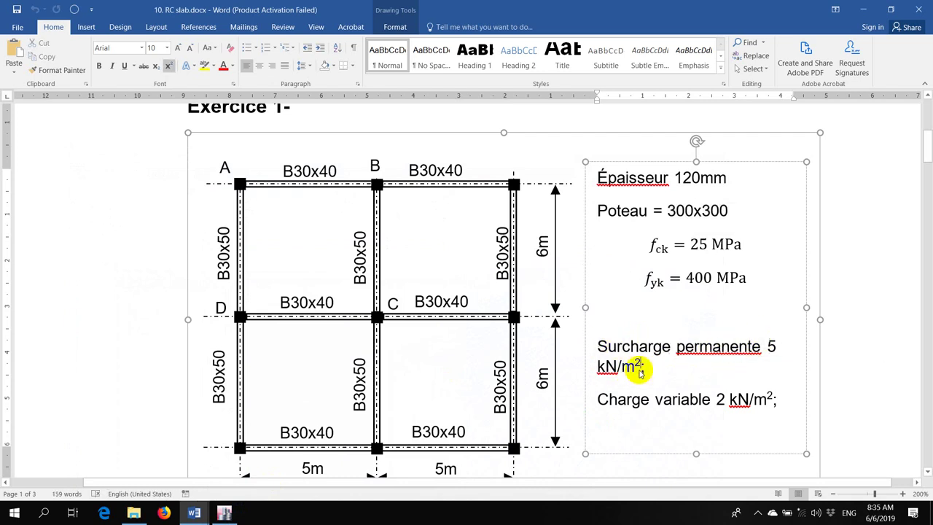
pyautogui.moveTo(658, 369); pyautogui.dragTo(602, 354)
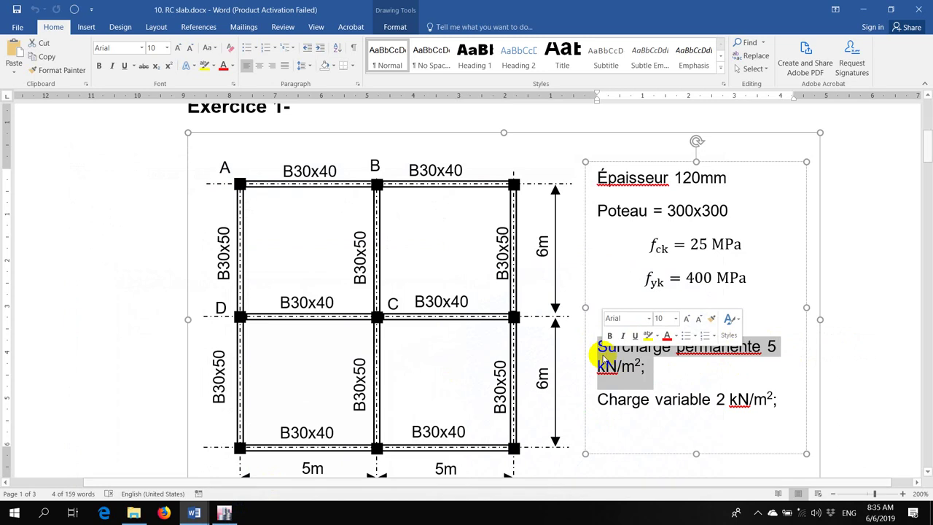
pyautogui.click(677, 375)
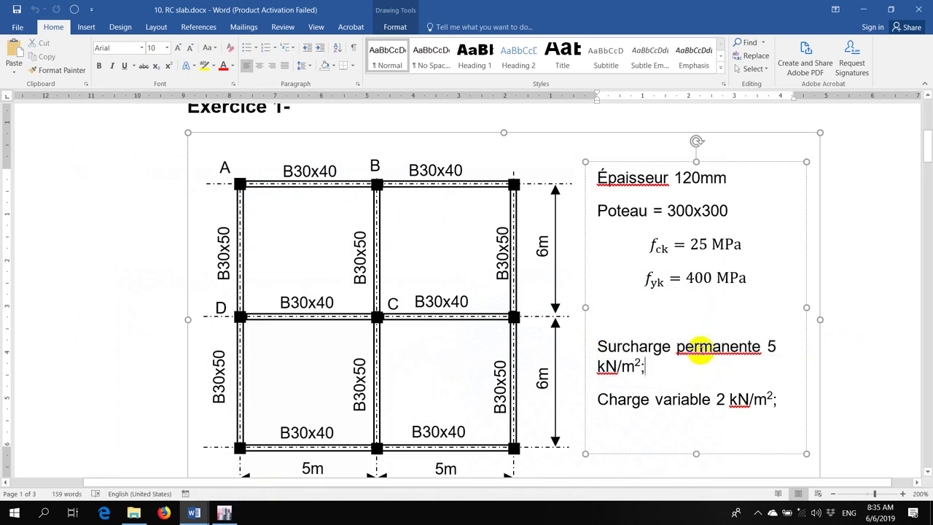
pyautogui.keyDown('shift'); pyautogui.click(777, 353); pyautogui.keyUp('shift')
pyautogui.hotkey('alt', 'Tab')
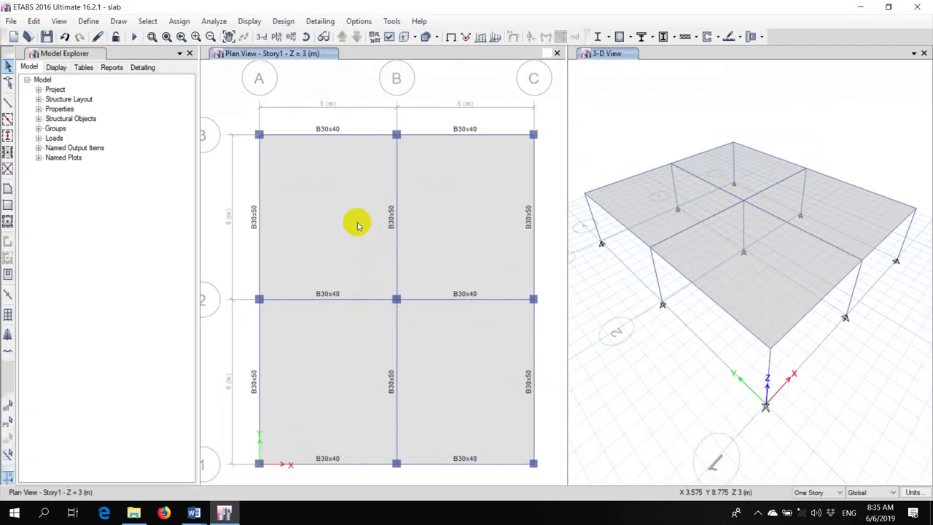
# Assign a uniform Dead load of 5 kN/m² in the Gravity direction to the slab, replacing existing loads.
pyautogui.click(357, 225)
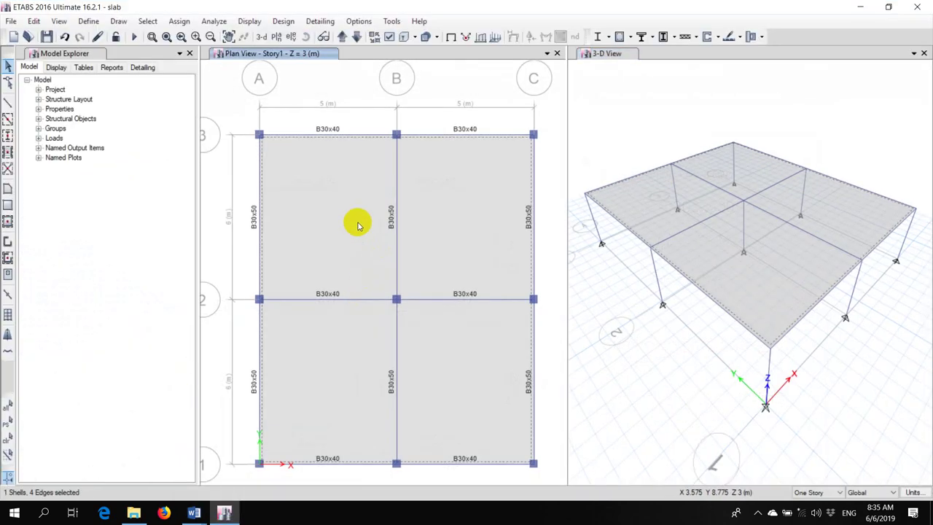
pyautogui.click(169, 20)
pyautogui.moveTo(214, 150)
pyautogui.click(349, 170)
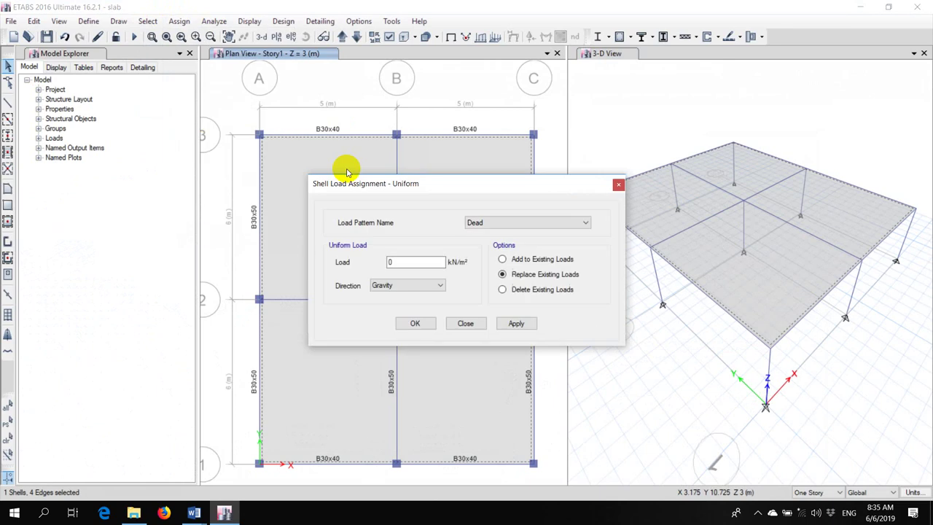
pyautogui.click(475, 222)
pyautogui.click(500, 222)
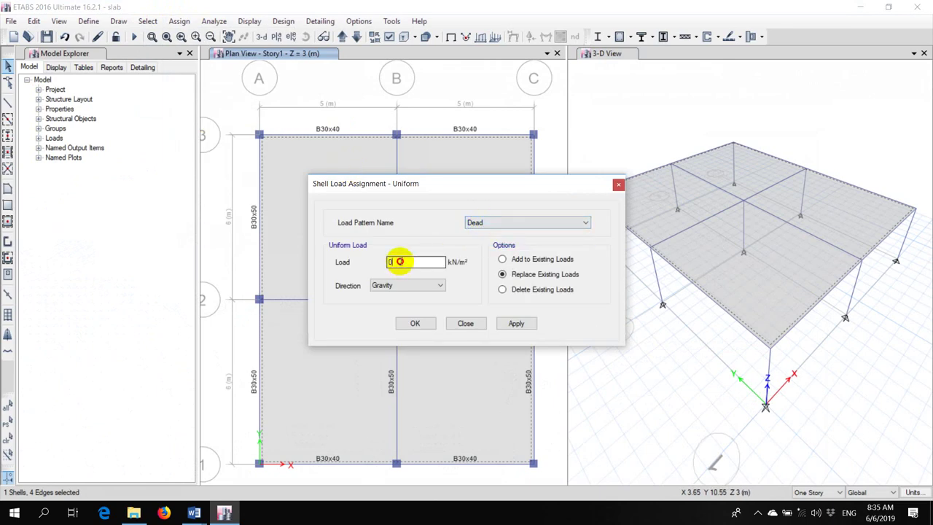
pyautogui.doubleClick(387, 262)
pyautogui.write('5')
pyautogui.doubleClick(388, 263)
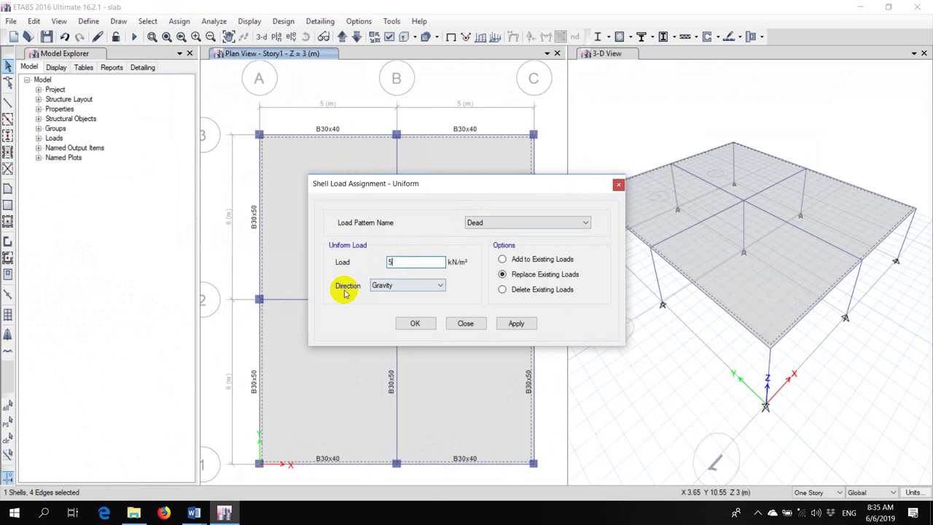
pyautogui.click(386, 290)
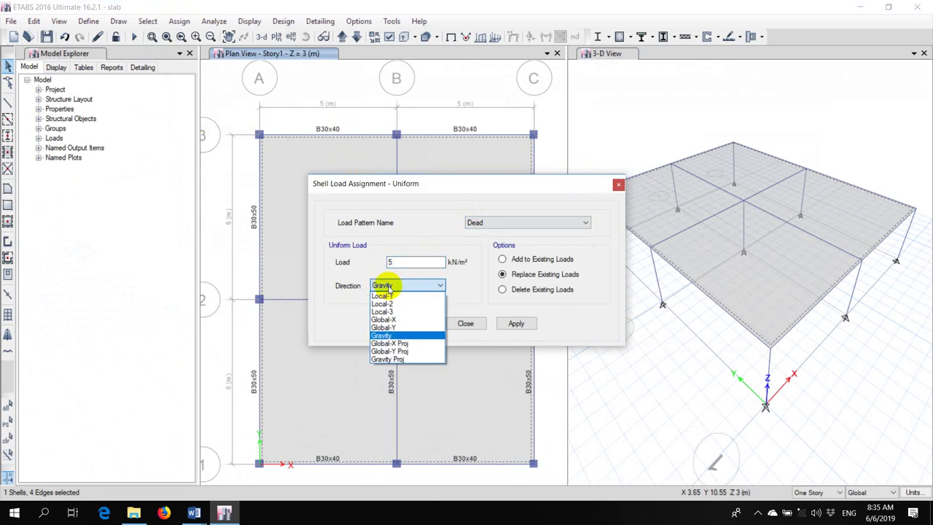
pyautogui.click(388, 290)
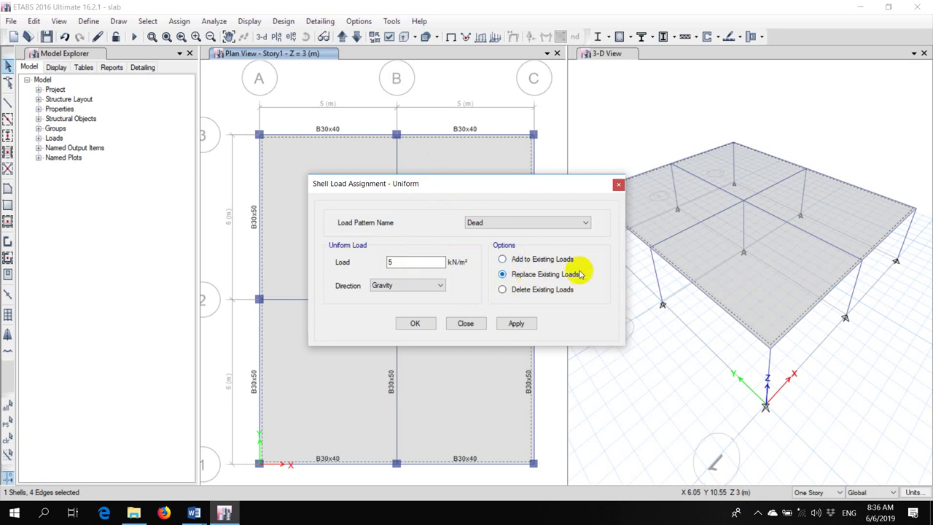
pyautogui.click(515, 323)
pyautogui.moveTo(439, 188); pyautogui.dragTo(689, 244)
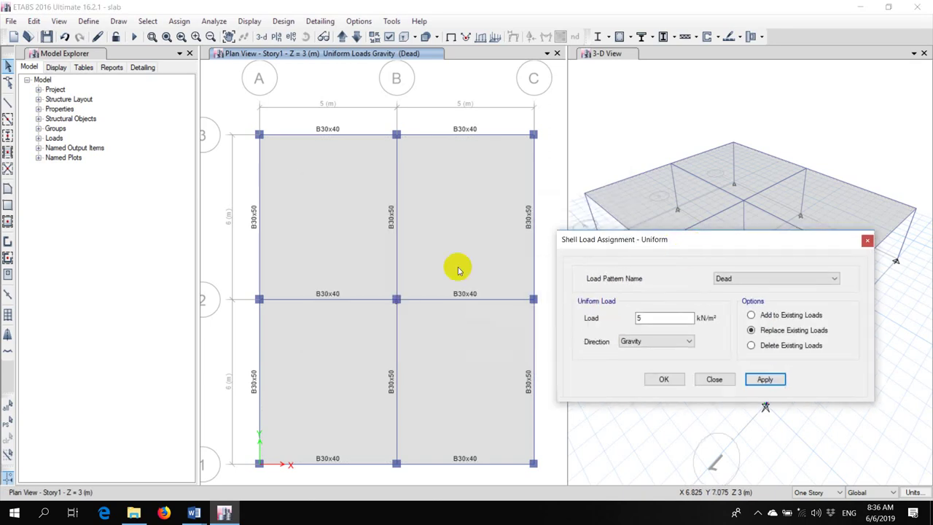
pyautogui.scroll(4, 394, 305)
pyautogui.click(393, 295)
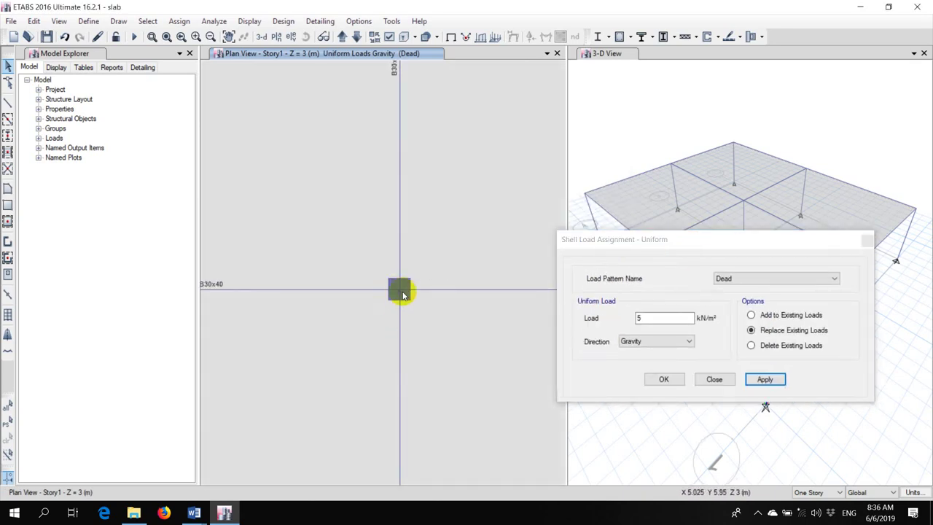
pyautogui.scroll(-5, 408, 299)
pyautogui.scroll(2, 421, 312)
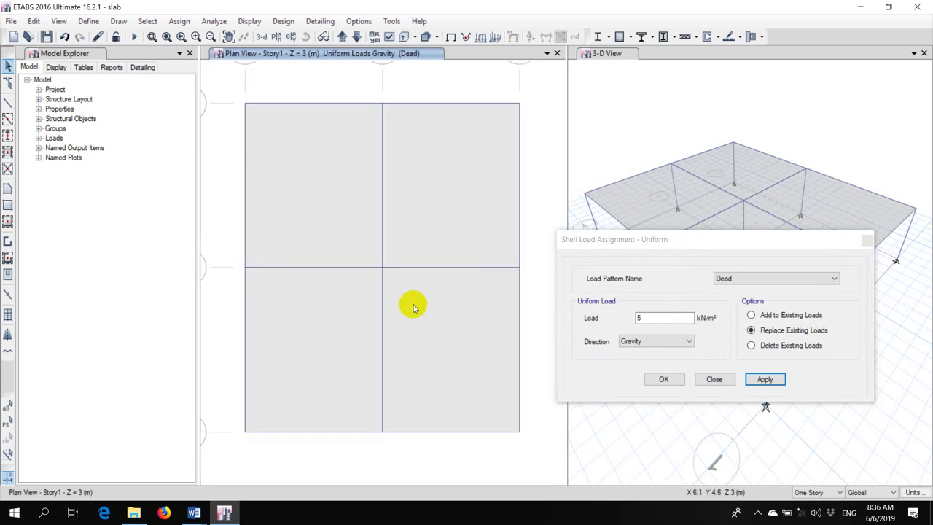
pyautogui.moveTo(612, 241); pyautogui.dragTo(540, 260)
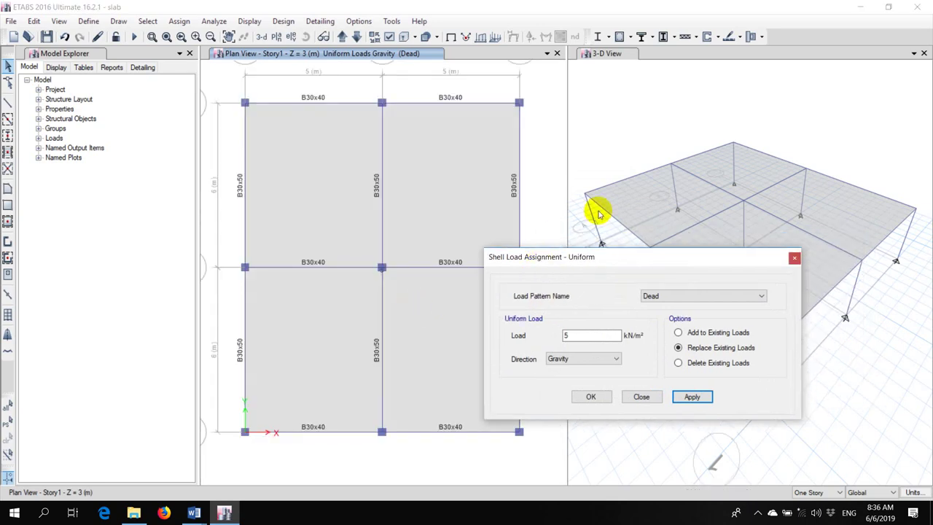
# Assign a uniform Live load in the Gravity direction to the slab, replacing existing loads.
pyautogui.click(409, 216)
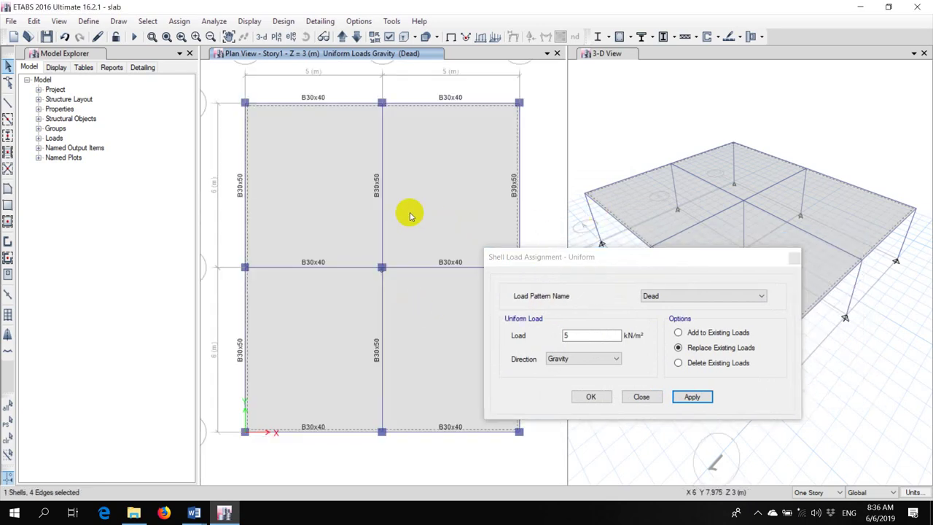
pyautogui.click(668, 295)
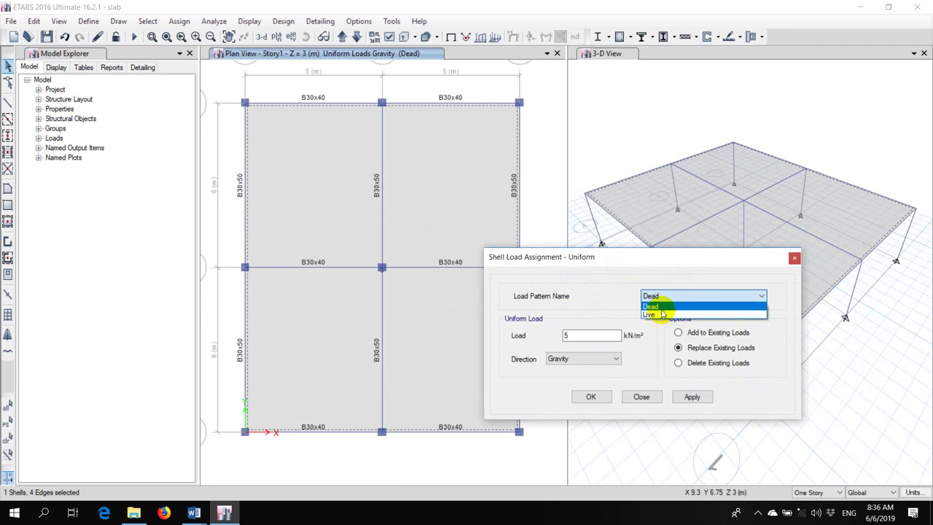
pyautogui.click(576, 324)
pyautogui.click(687, 296)
pyautogui.click(654, 314)
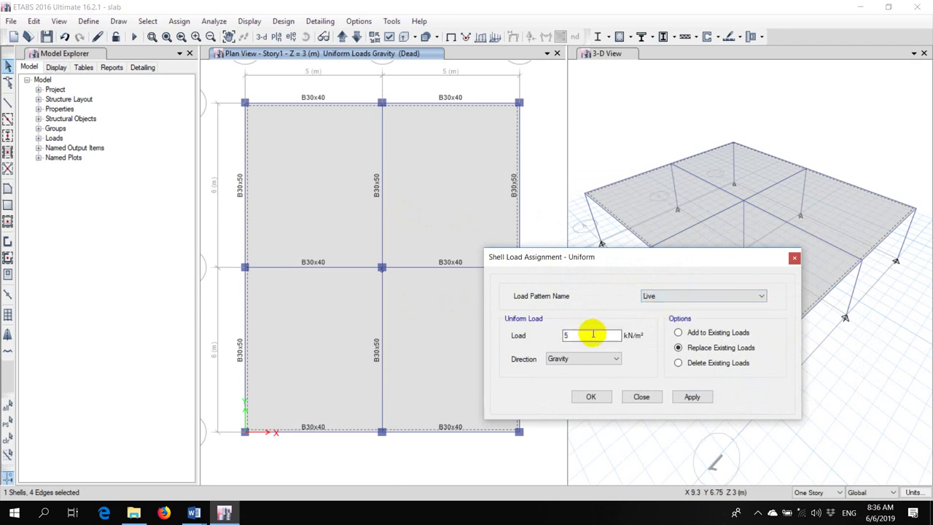
pyautogui.moveTo(594, 334); pyautogui.dragTo(541, 334)
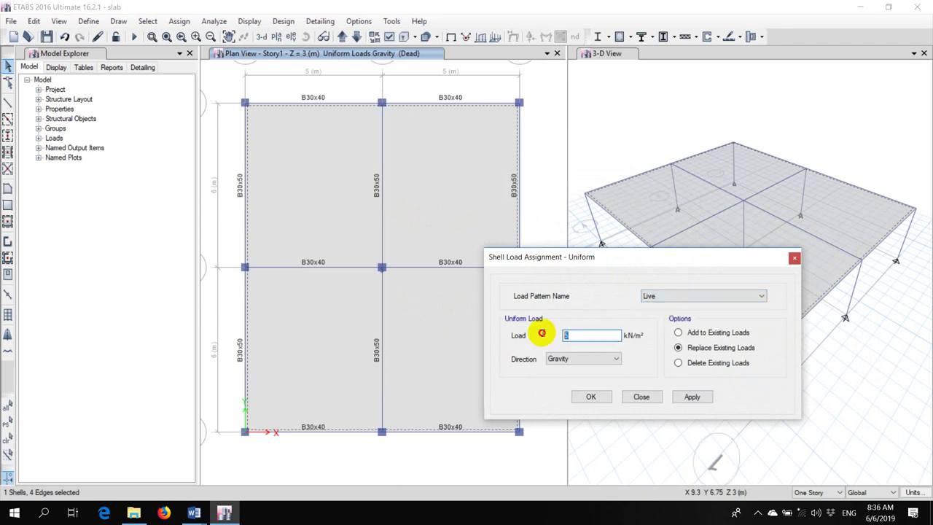
pyautogui.click(696, 397)
pyautogui.click(643, 396)
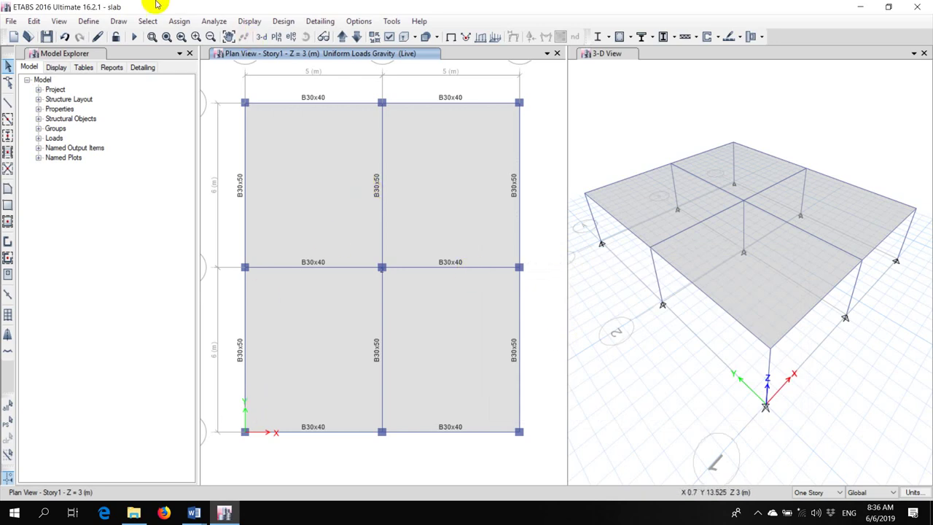
# Check the self-weight multipliers of the Dead and Live load patterns.
pyautogui.click(87, 22)
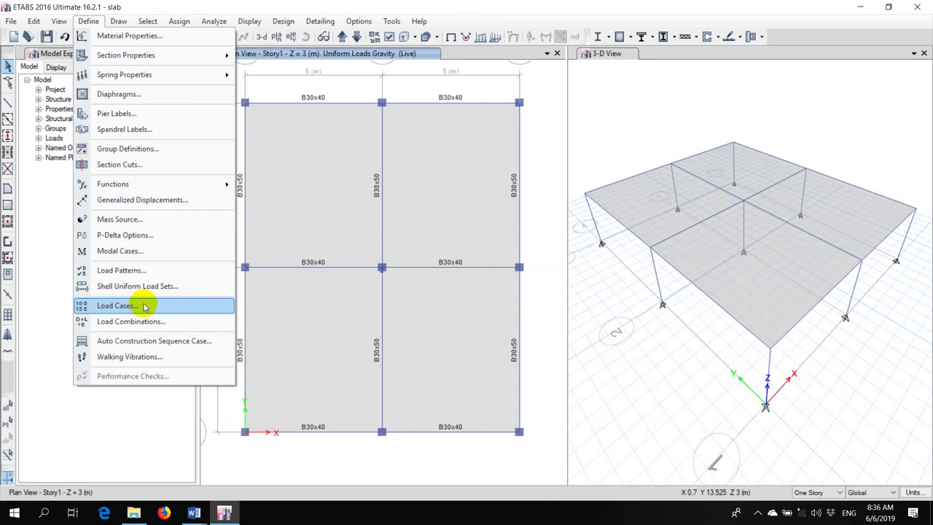
pyautogui.click(139, 269)
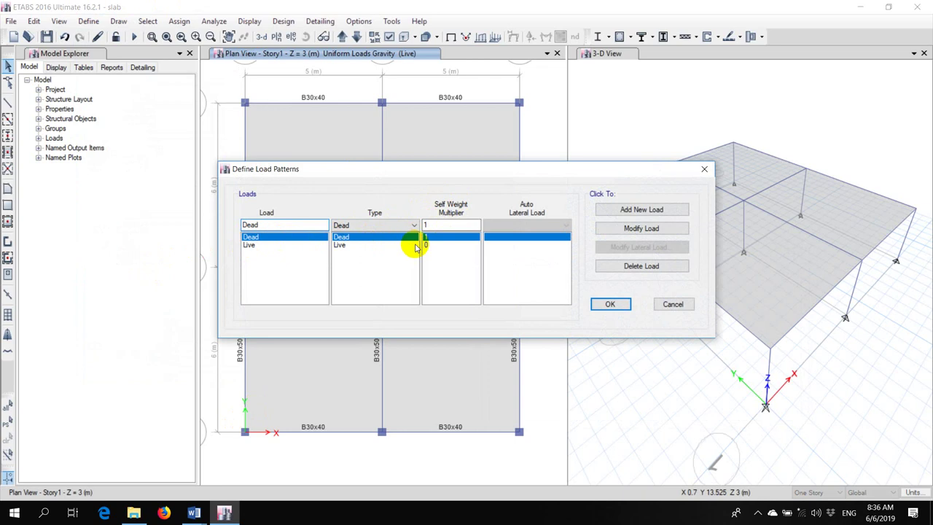
pyautogui.click(615, 305)
# Add the default Concrete Slab Design load combinations, converted to editable user combinations.
pyautogui.click(88, 22)
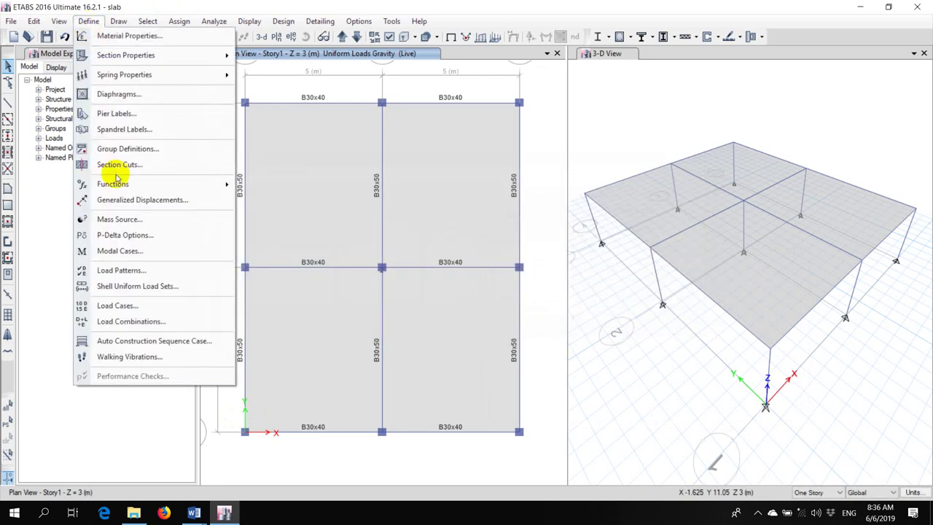
pyautogui.click(126, 321)
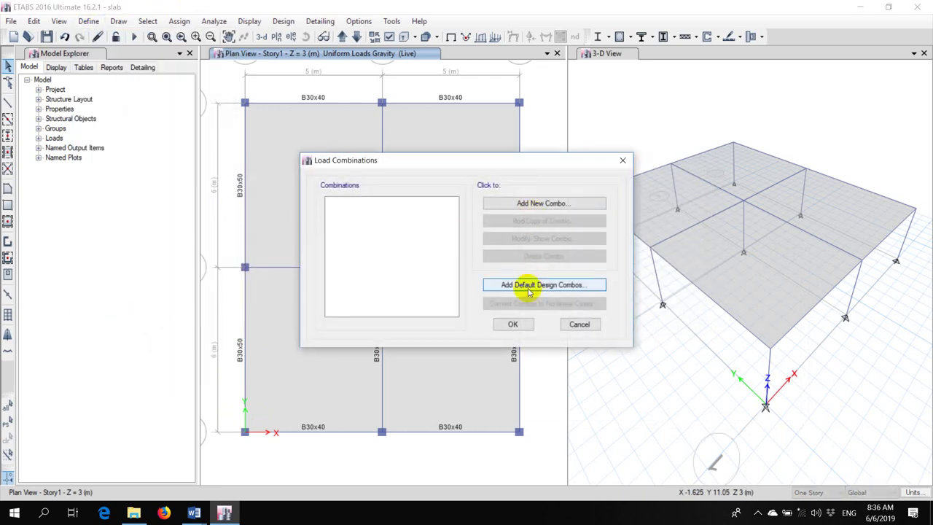
pyautogui.click(521, 290)
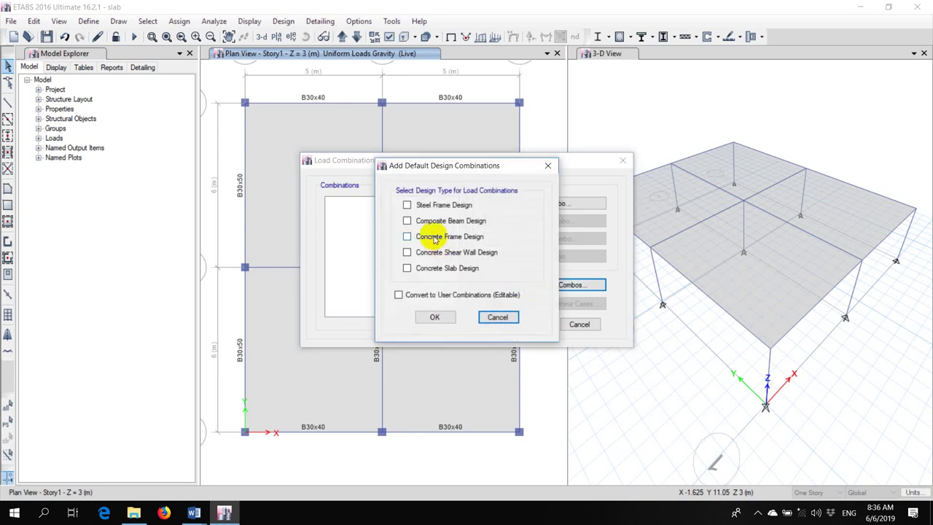
pyautogui.click(424, 268)
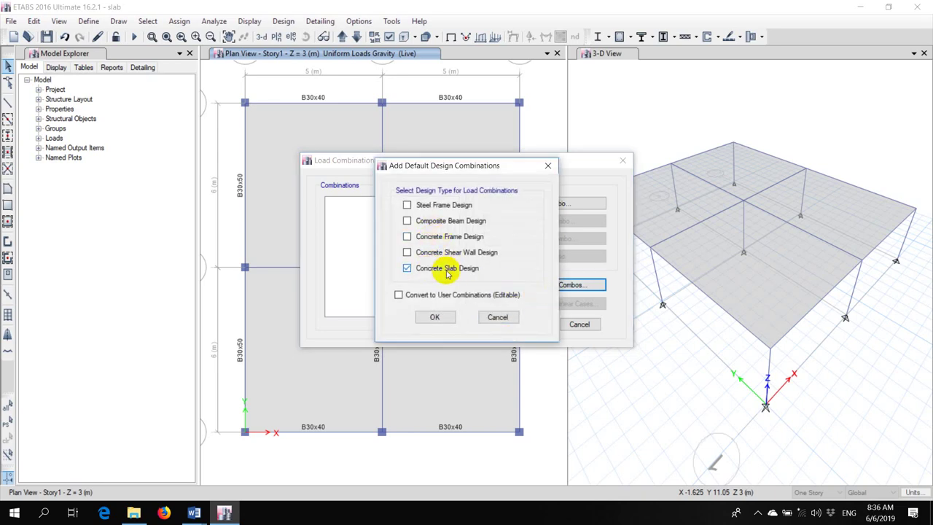
pyautogui.click(420, 296)
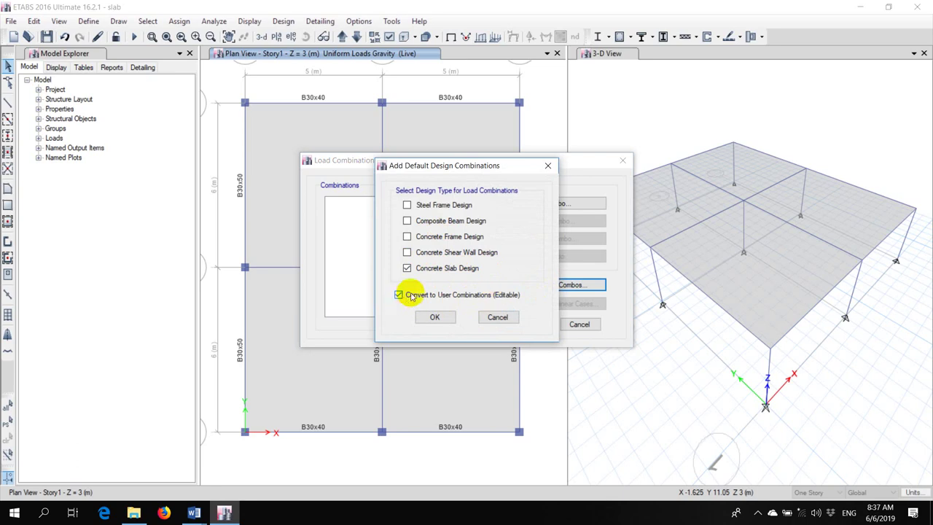
pyautogui.click(430, 318)
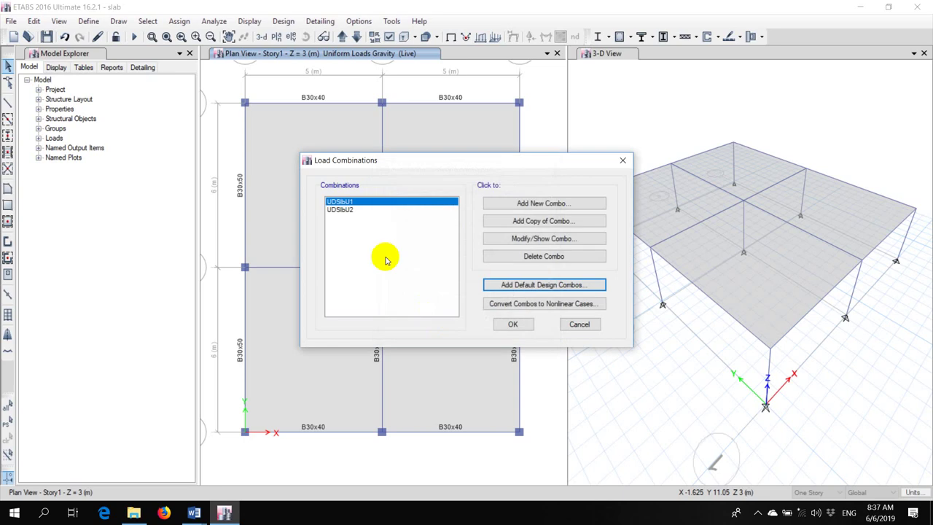
# Review the load cases and scale factors of the UDSlbU2 combination and accept the load combinations.
pyautogui.click(355, 210)
pyautogui.click(359, 201)
pyautogui.click(349, 211)
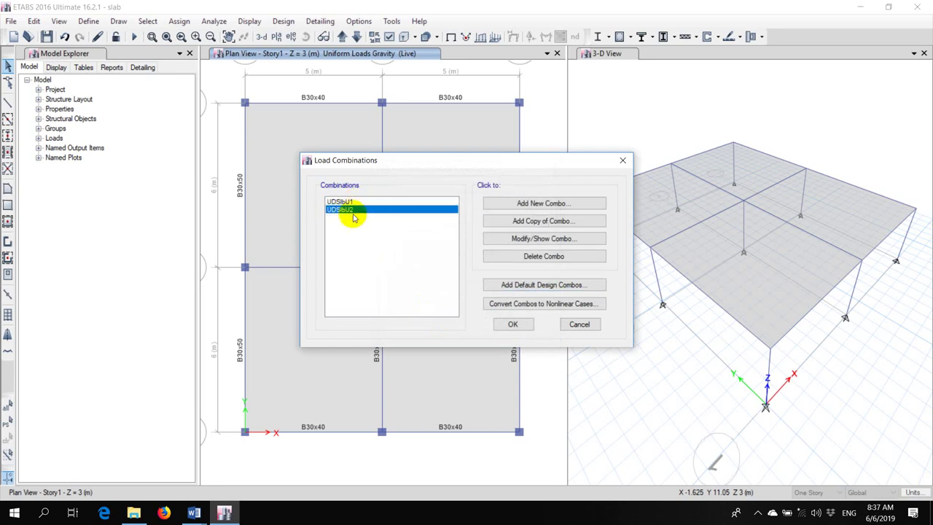
pyautogui.click(532, 238)
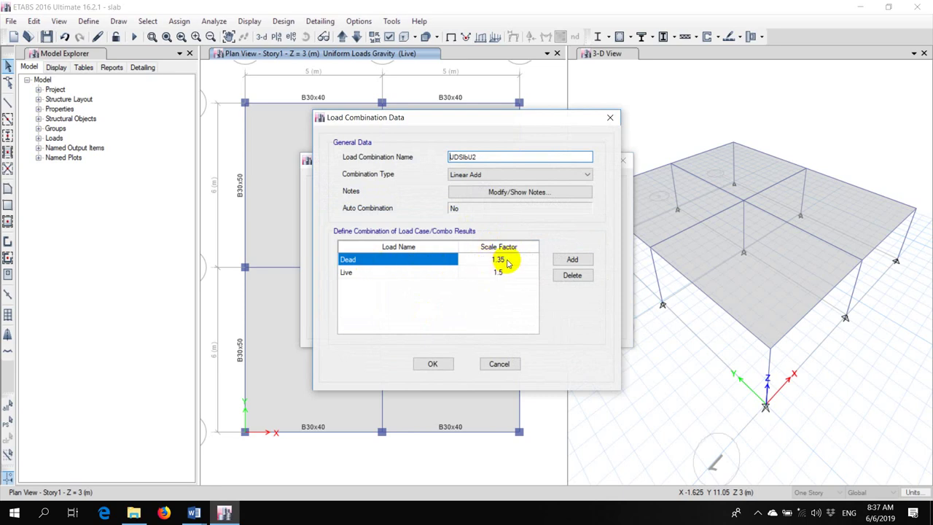
pyautogui.click(519, 264)
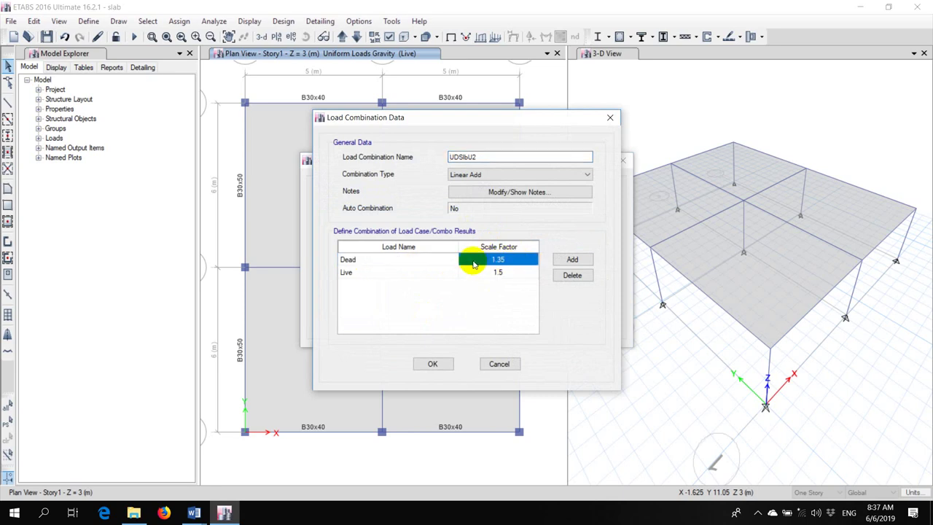
pyautogui.click(354, 274)
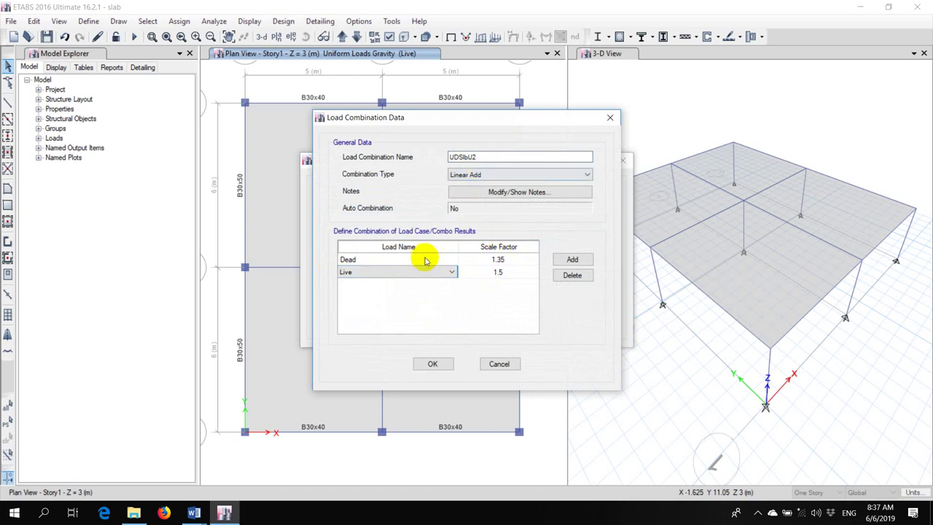
pyautogui.click(432, 364)
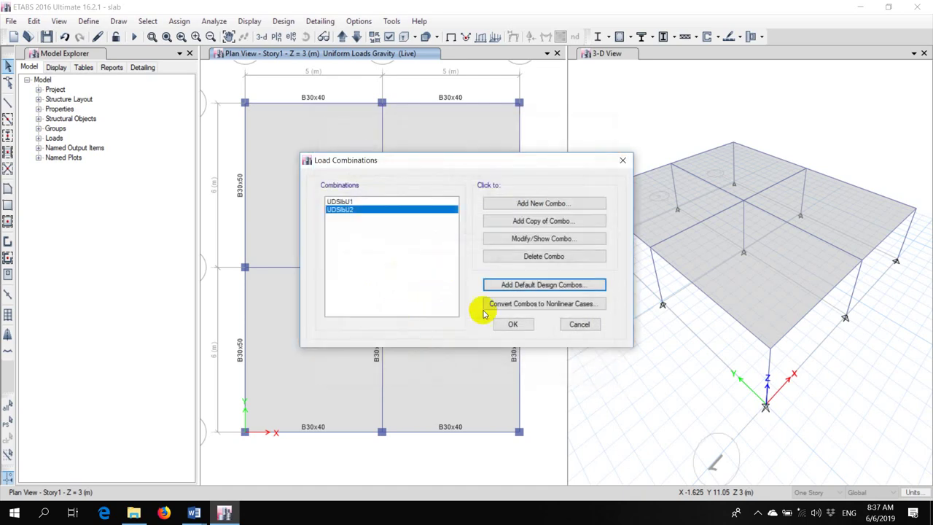
pyautogui.click(508, 321)
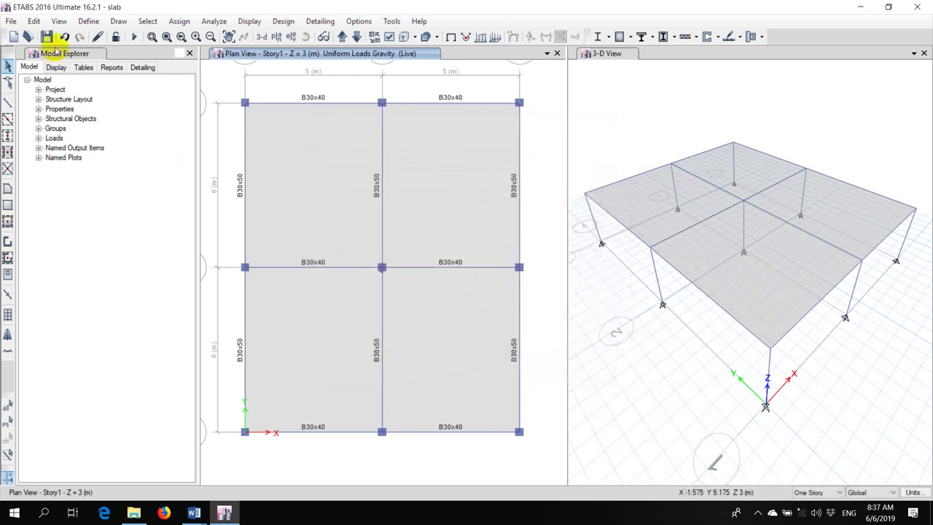
# Save the model, check the slab design tasks in the Word document 10. RC slab.docx and return to ETABS.
pyautogui.click(46, 37)
pyautogui.moveTo(194, 512)
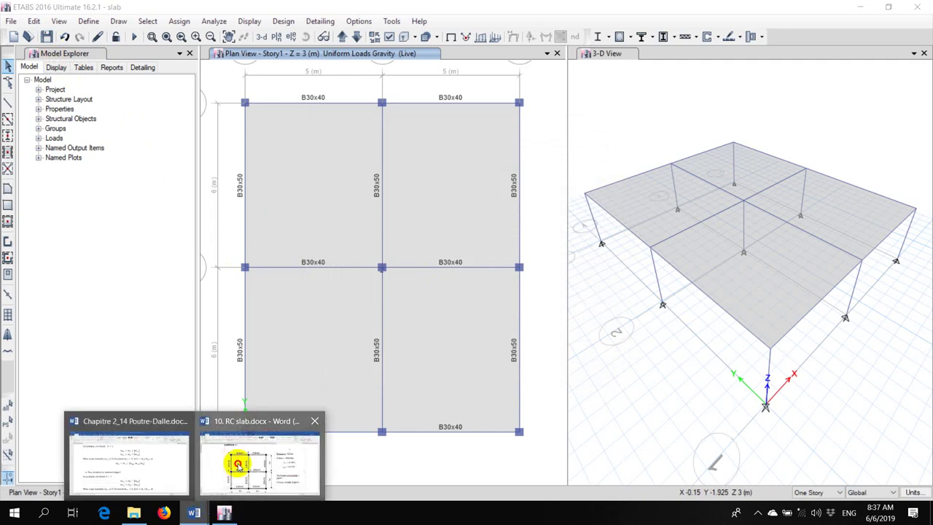
pyautogui.click(240, 465)
pyautogui.scroll(-10, 458, 248)
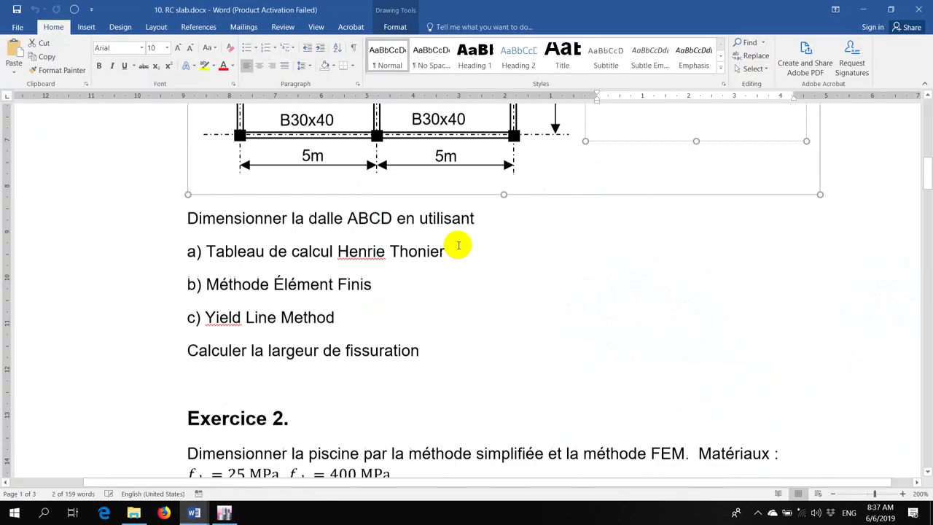
pyautogui.scroll(9, 457, 246)
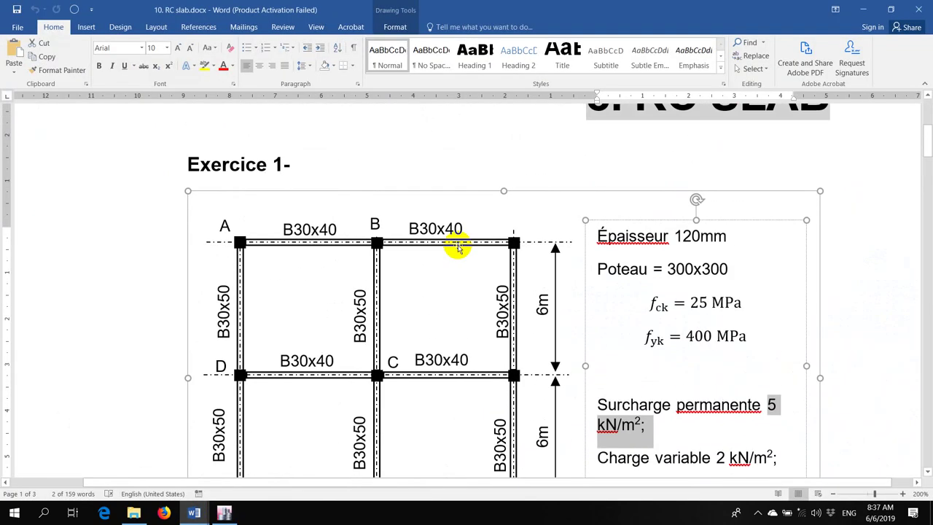
pyautogui.click(224, 512)
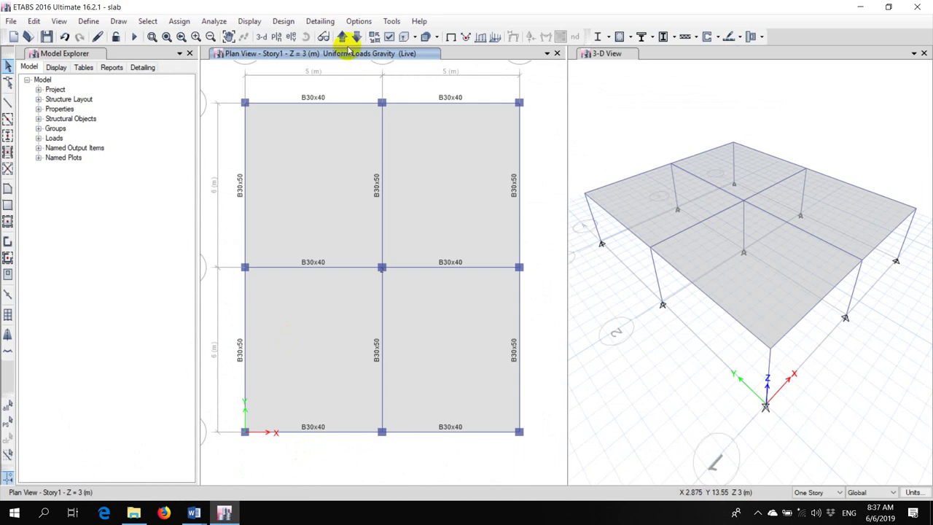
# Run the analysis and examine the slab's deformed shape under the Dead load in the 3-D view.
pyautogui.click(134, 37)
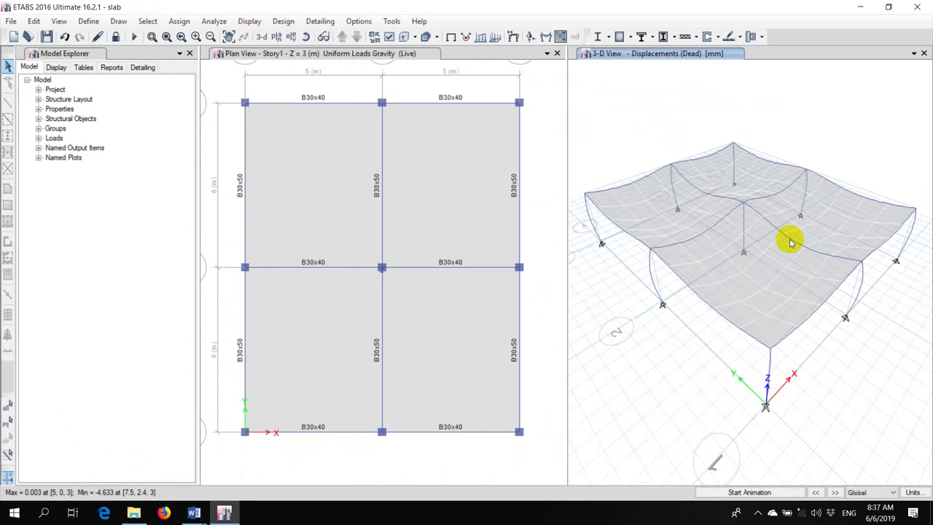
pyautogui.moveTo(800, 230)
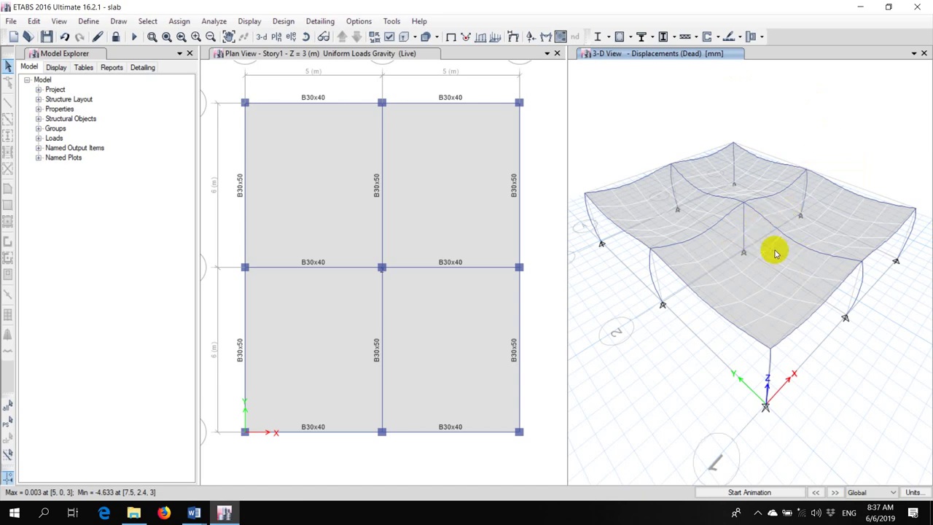
pyautogui.moveTo(743, 205)
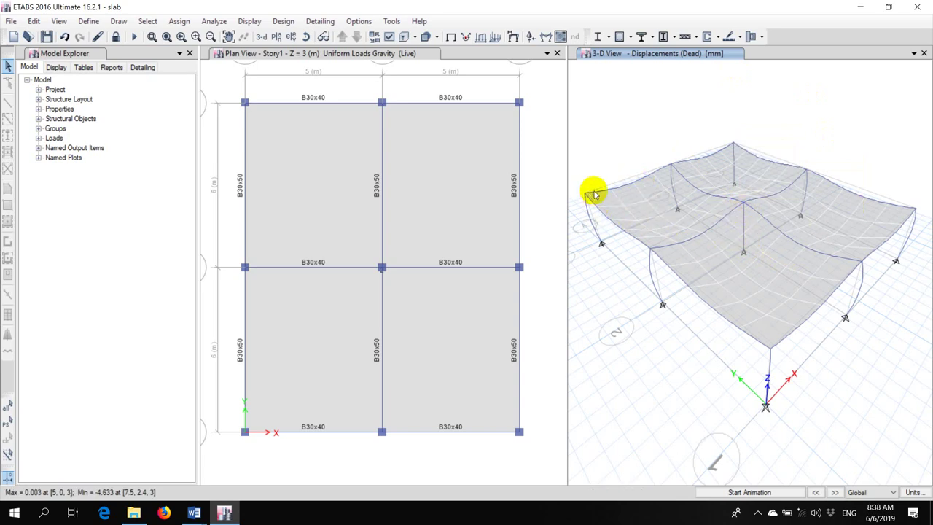
pyautogui.moveTo(837, 238)
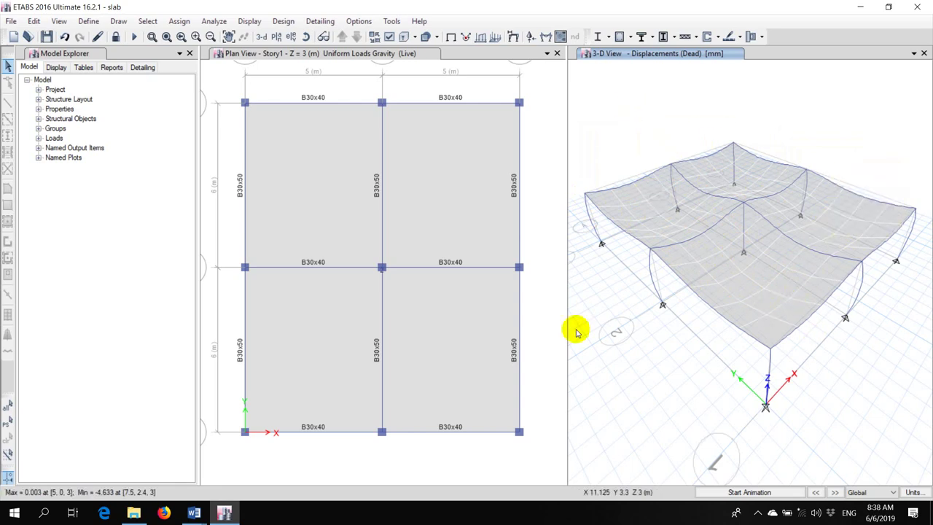
# Unlock the model, deleting the analysis results.
pyautogui.click(523, 346)
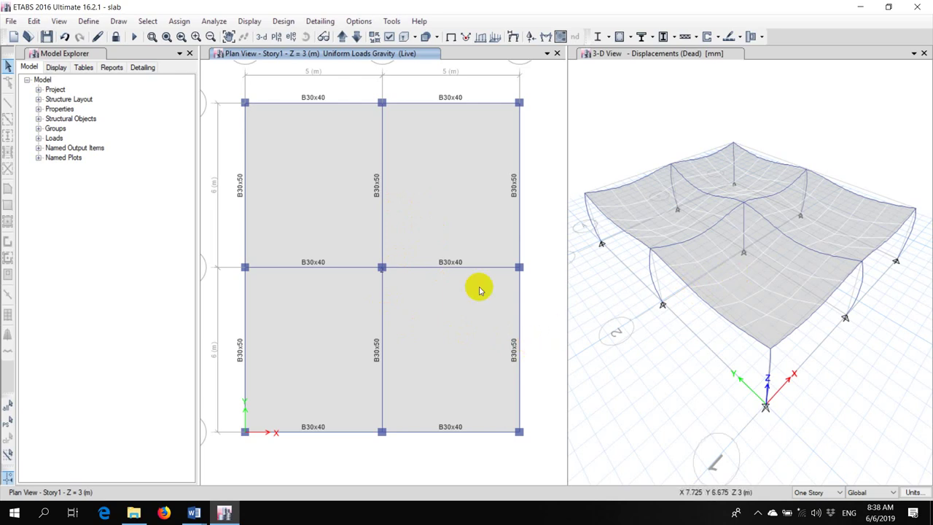
pyautogui.click(116, 38)
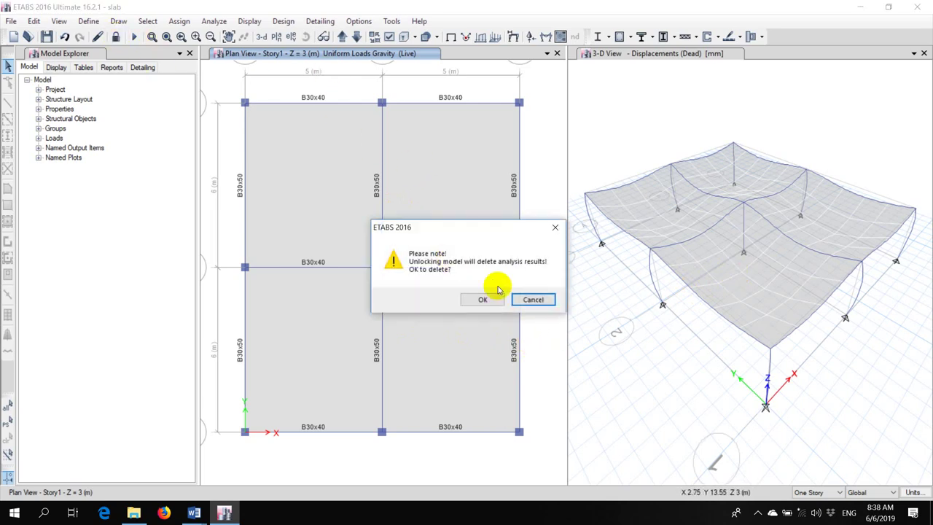
pyautogui.click(490, 300)
# Select the floor slab and set its automatic floor mesh to an approximate maximum size of 0.5 m.
pyautogui.click(442, 204)
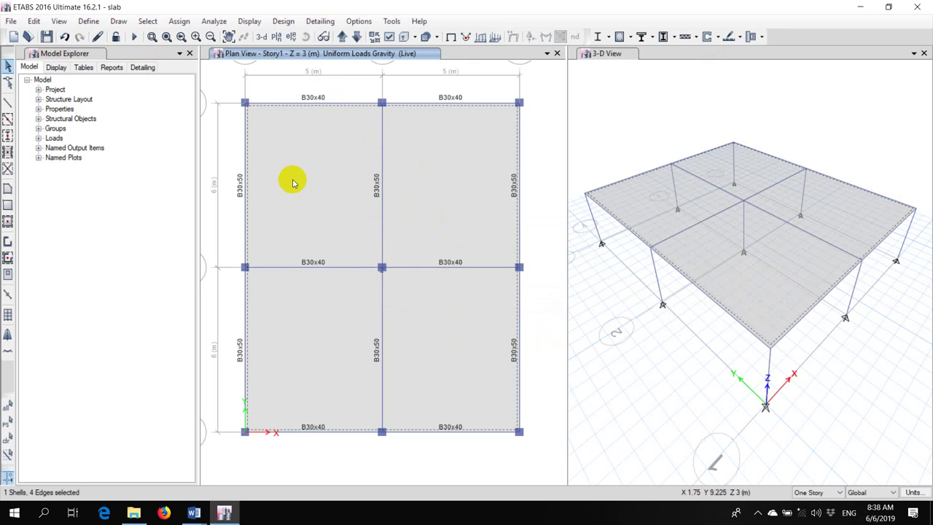
pyautogui.click(180, 22)
pyautogui.moveTo(239, 68)
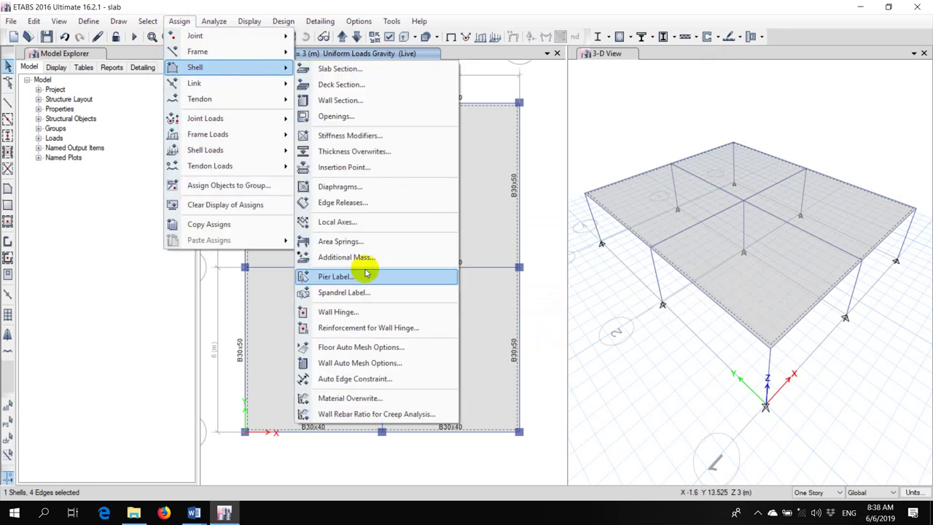
pyautogui.click(387, 348)
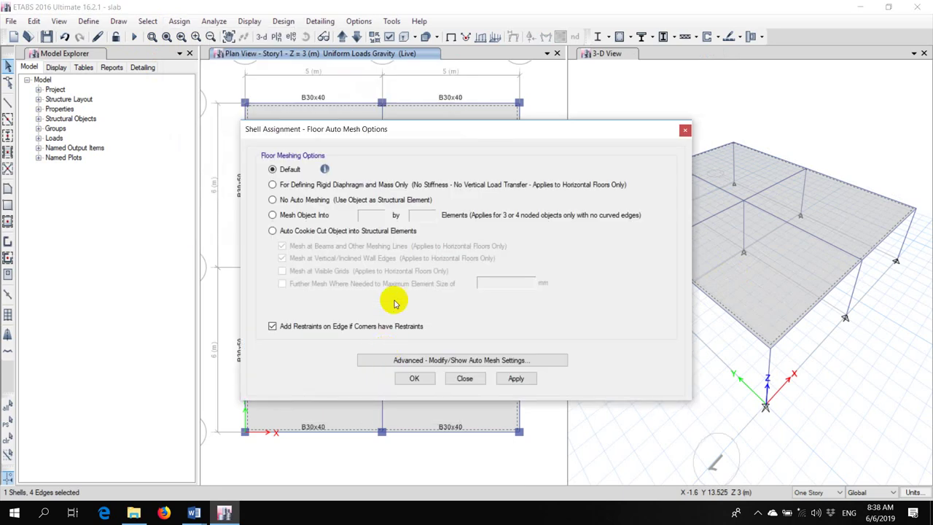
pyautogui.click(387, 363)
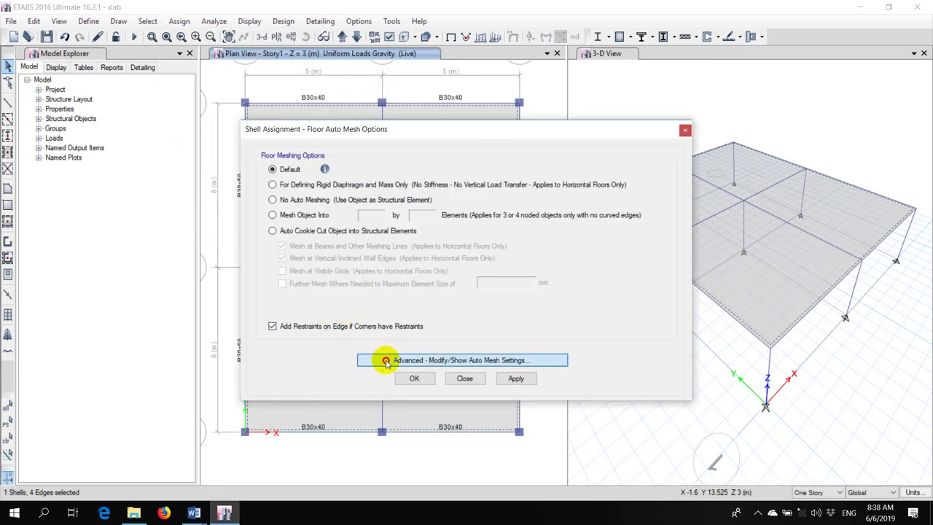
pyautogui.moveTo(496, 246); pyautogui.dragTo(479, 243)
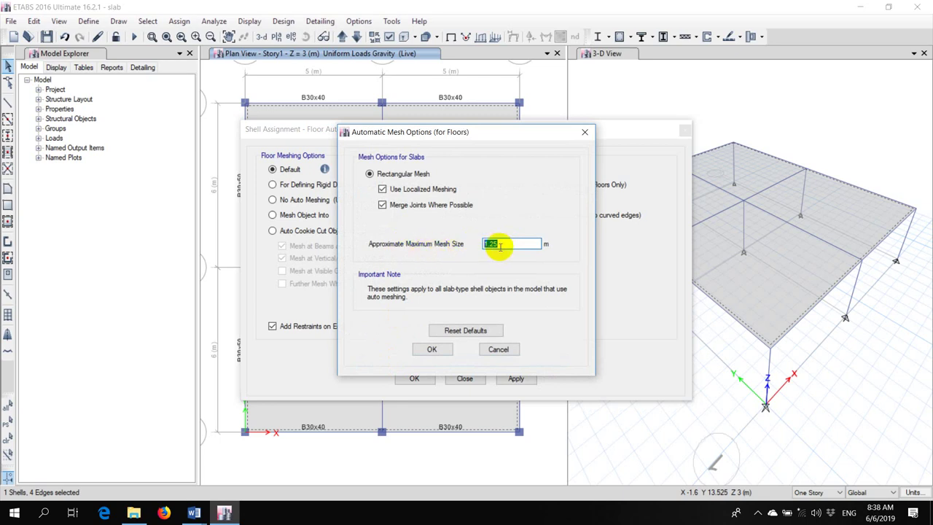
pyautogui.write('0.5')
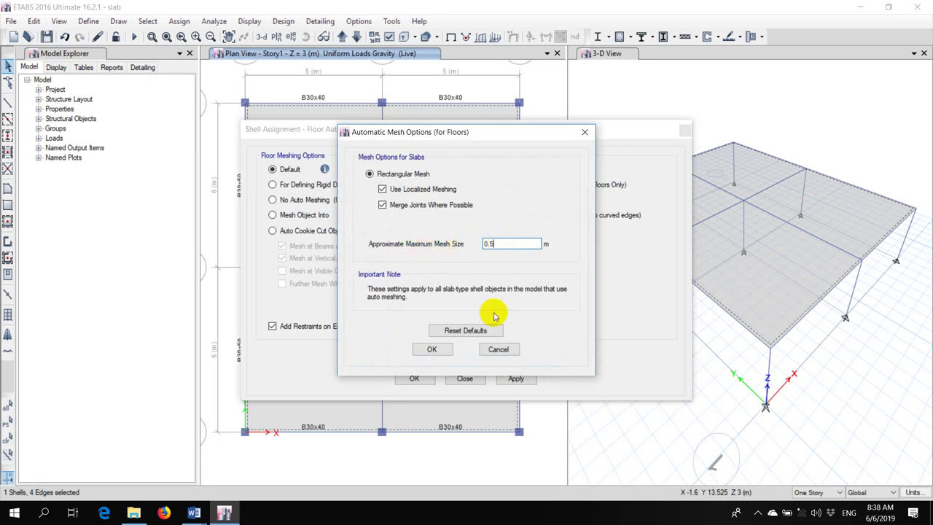
pyautogui.click(431, 349)
pyautogui.click(515, 379)
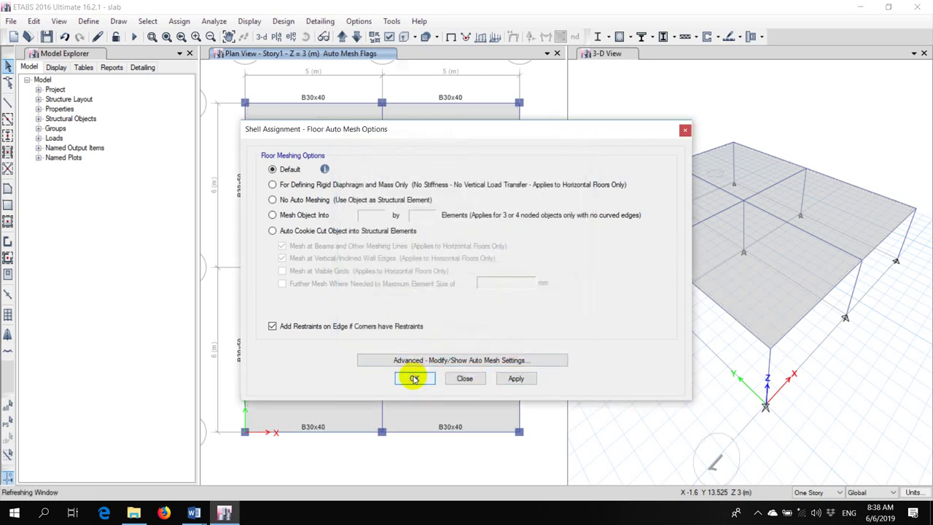
pyautogui.click(415, 377)
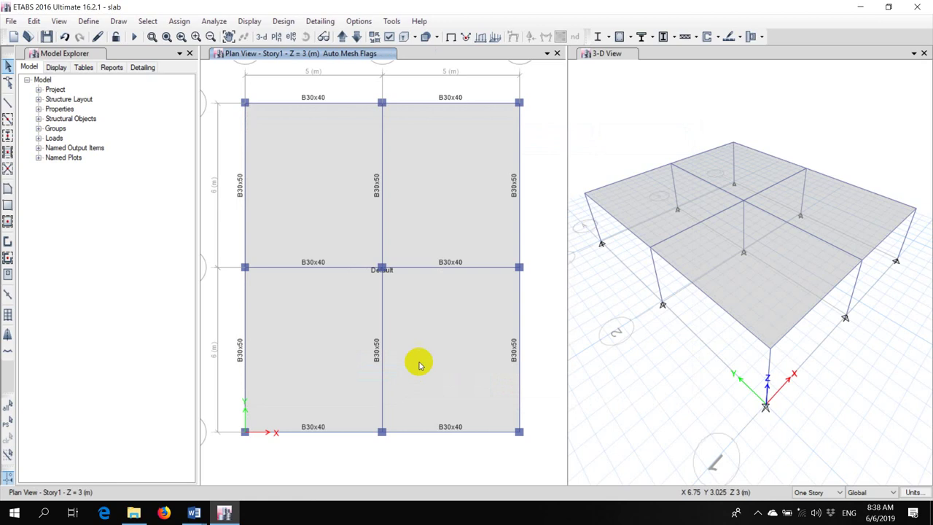
# Display the shell analysis mesh in the Story1 plan view and inspect the slab's mesh elements.
pyautogui.click(390, 38)
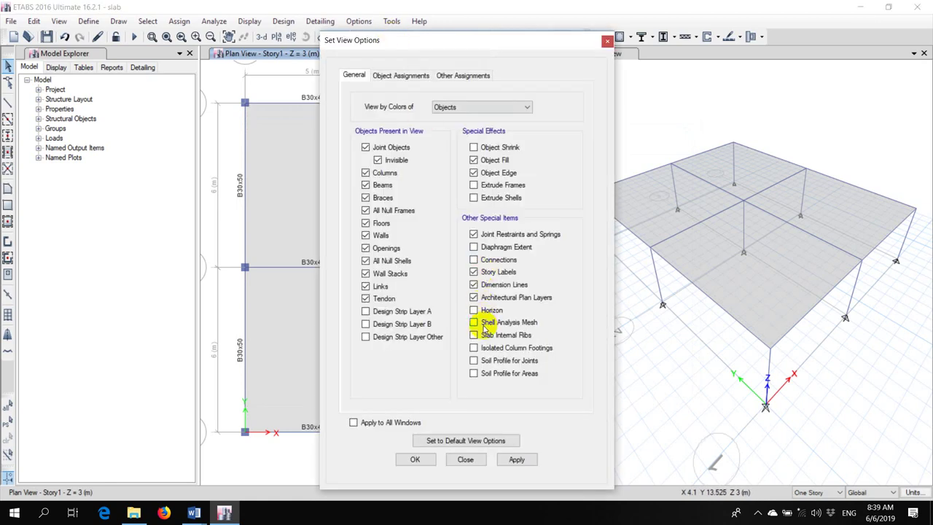
pyautogui.click(516, 459)
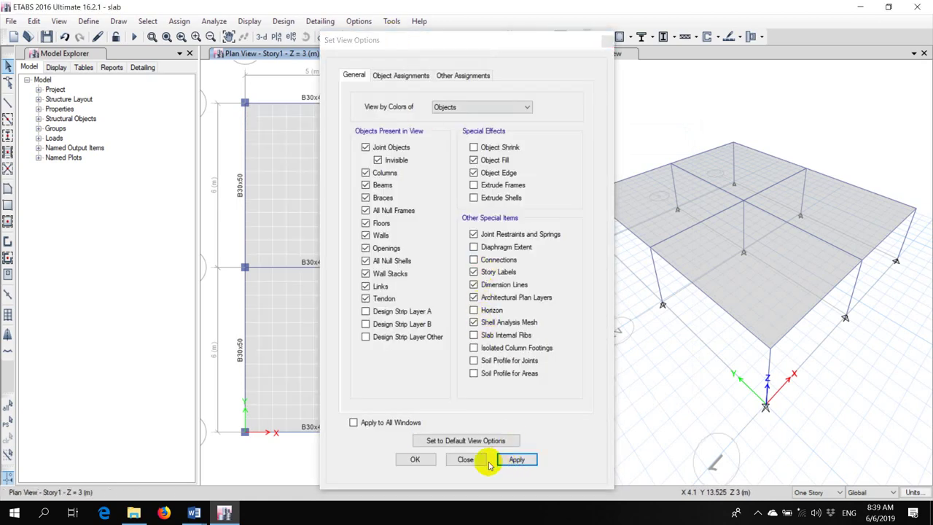
pyautogui.click(431, 459)
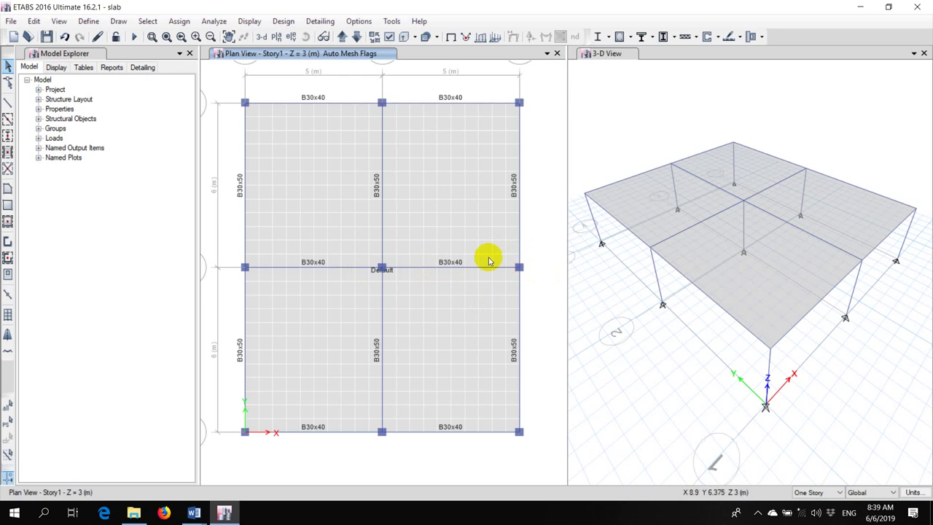
pyautogui.scroll(3, 506, 260)
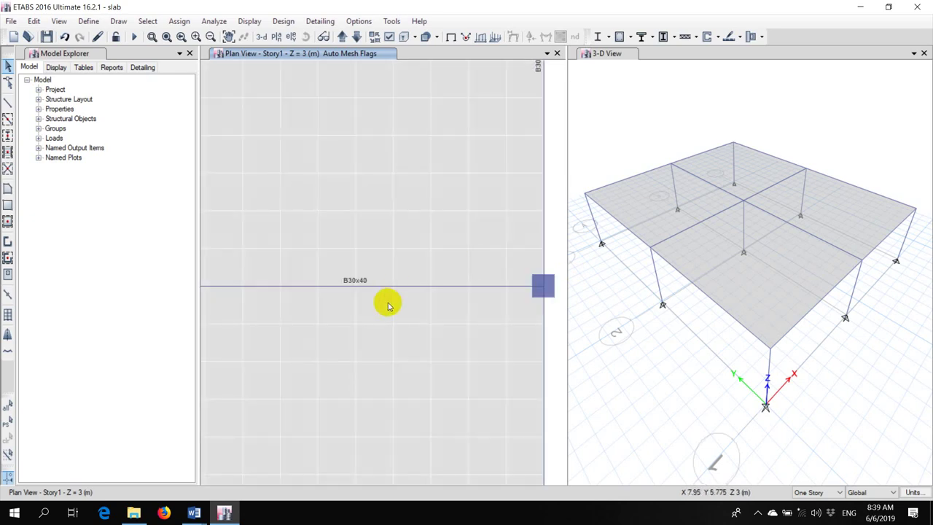
pyautogui.scroll(-3, 386, 303)
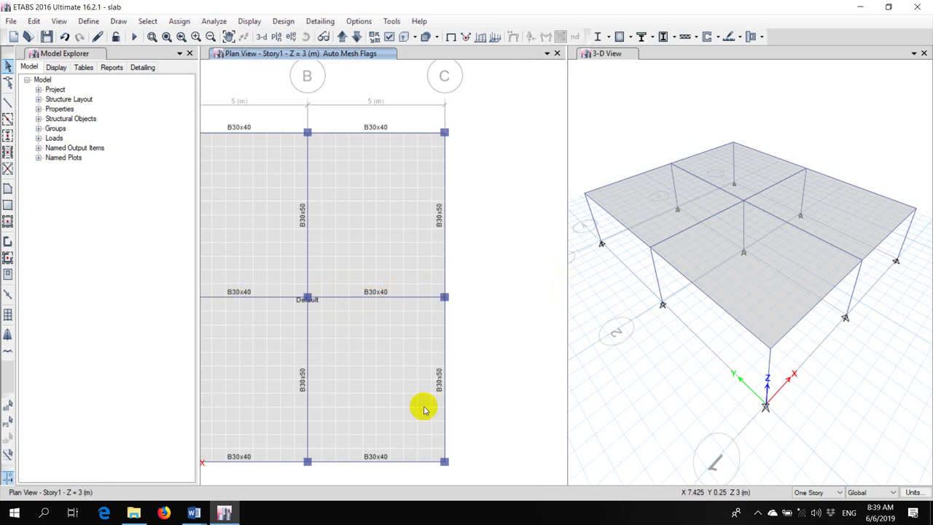
# Switch to the Word document 10. RC slab.docx, check the slab plan and design tasks, and return to ETABS.
pyautogui.click(207, 506)
pyautogui.click(258, 459)
pyautogui.scroll(-8, 364, 240)
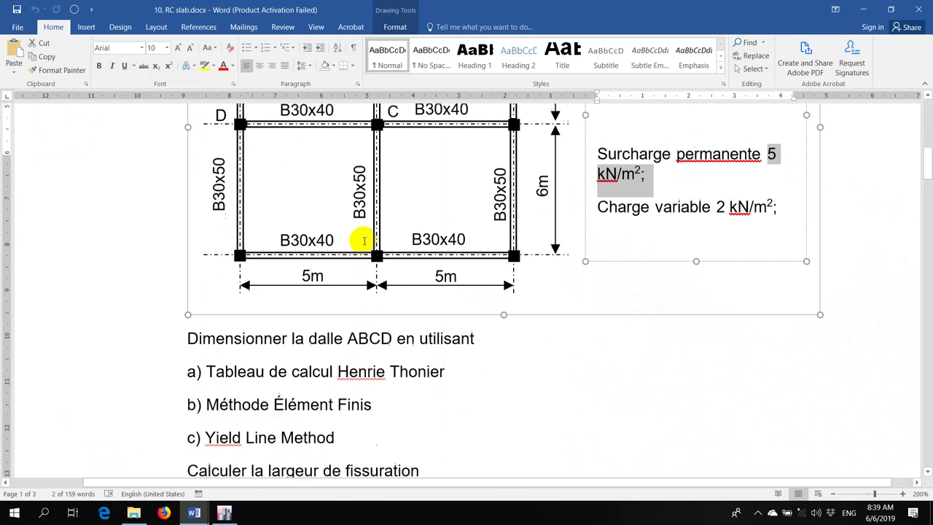
pyautogui.scroll(4, 437, 349)
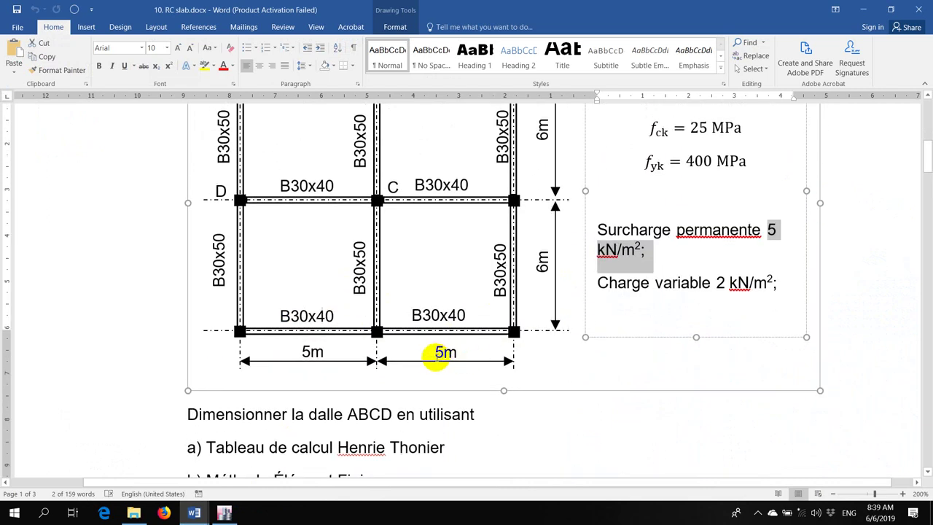
pyautogui.scroll(2, 514, 335)
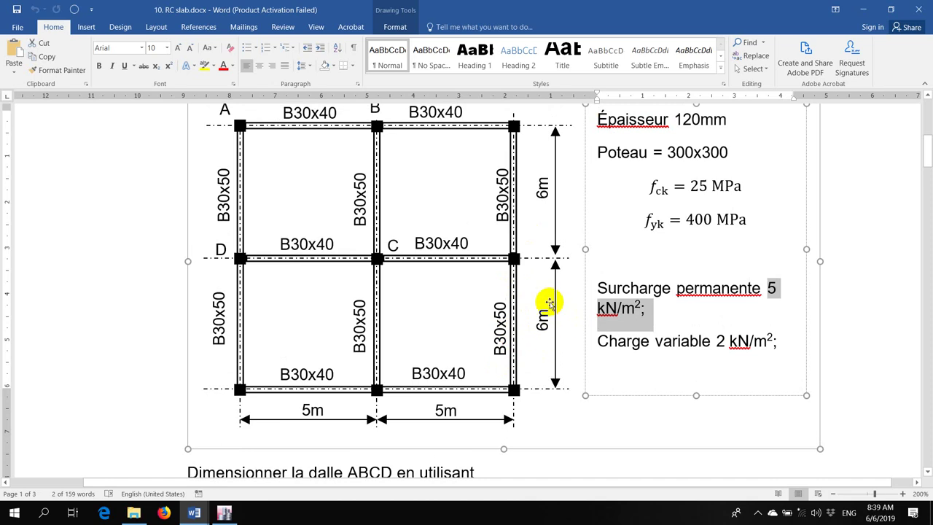
pyautogui.click(224, 512)
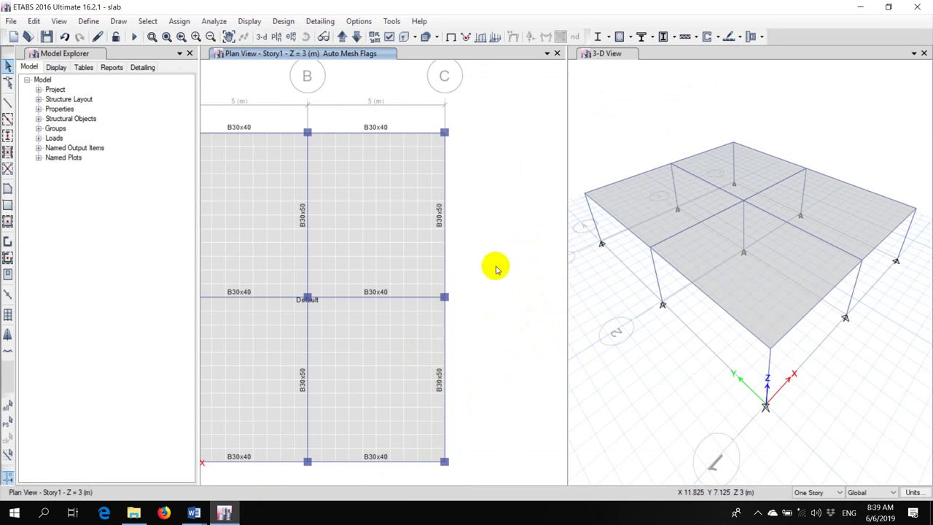
# Run the analysis again with the refined slab mesh.
pyautogui.click(133, 37)
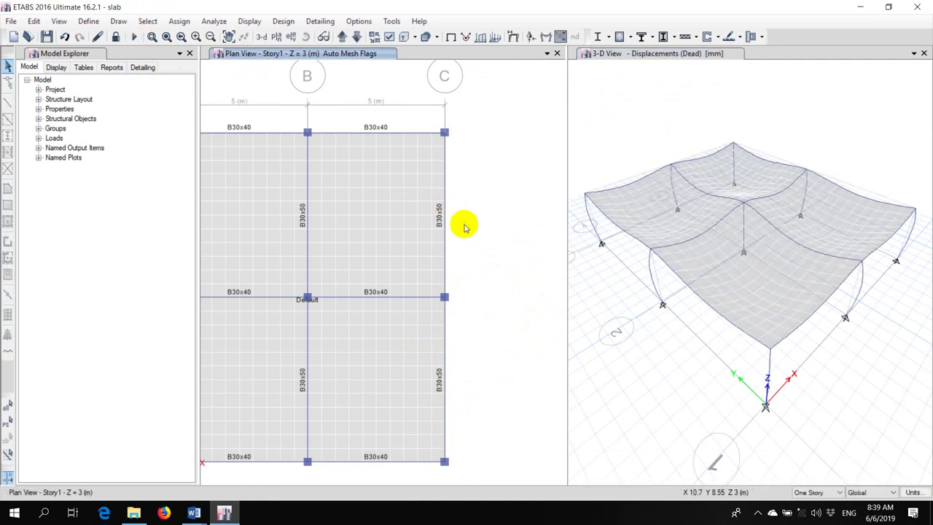
pyautogui.moveTo(477, 232); pyautogui.dragTo(375, 191, button='middle')
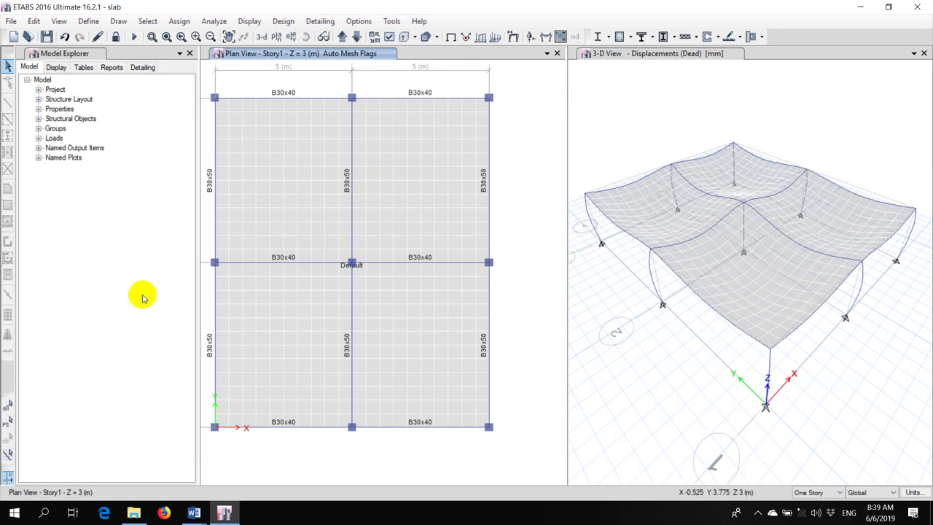
pyautogui.click(215, 21)
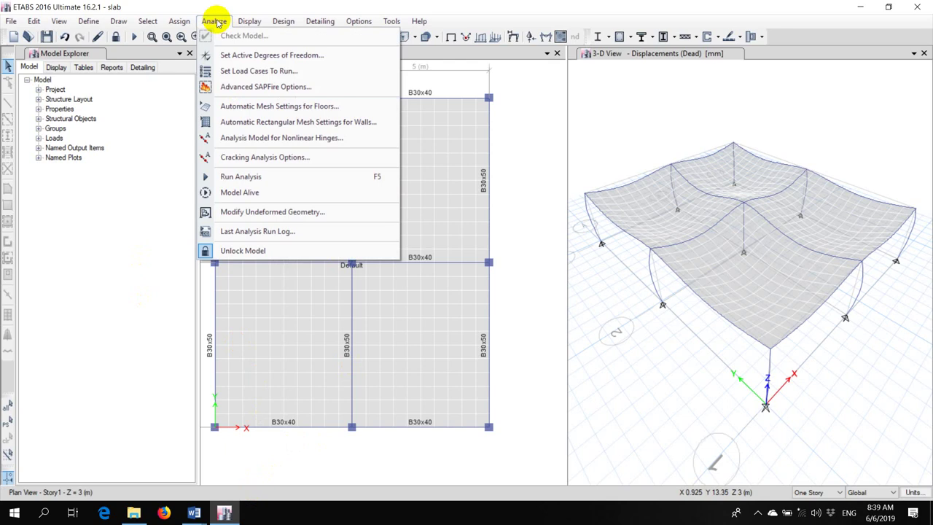
pyautogui.click(216, 22)
# Open the shell forces and stresses display settings and switch the results source from load case to load combination.
pyautogui.click(248, 21)
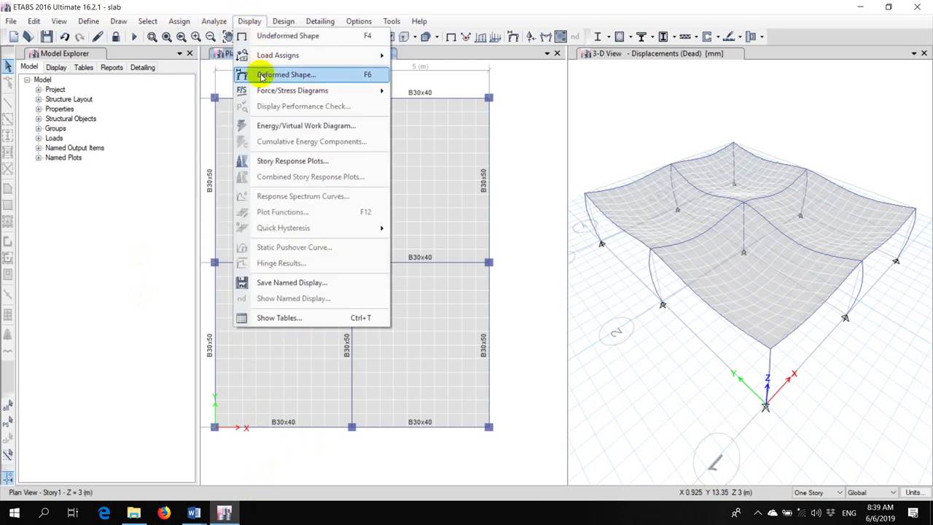
pyautogui.moveTo(365, 91)
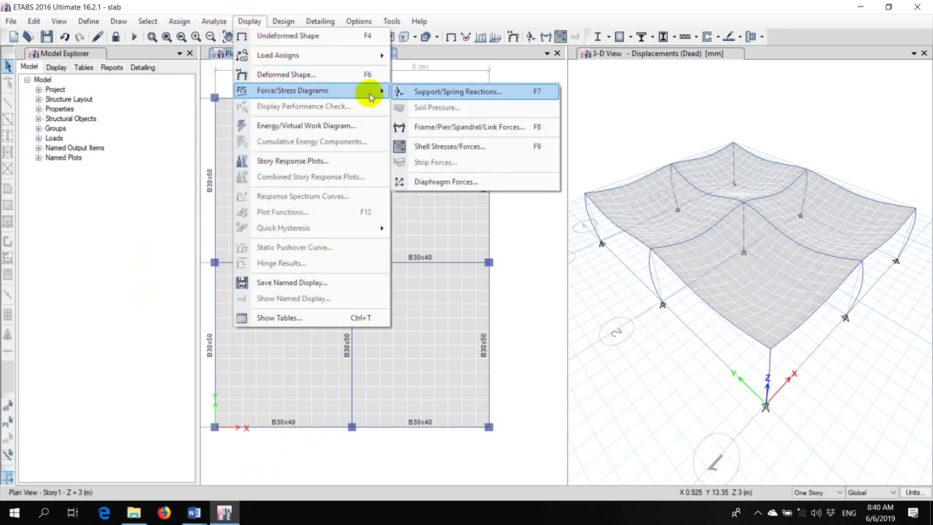
pyautogui.click(454, 146)
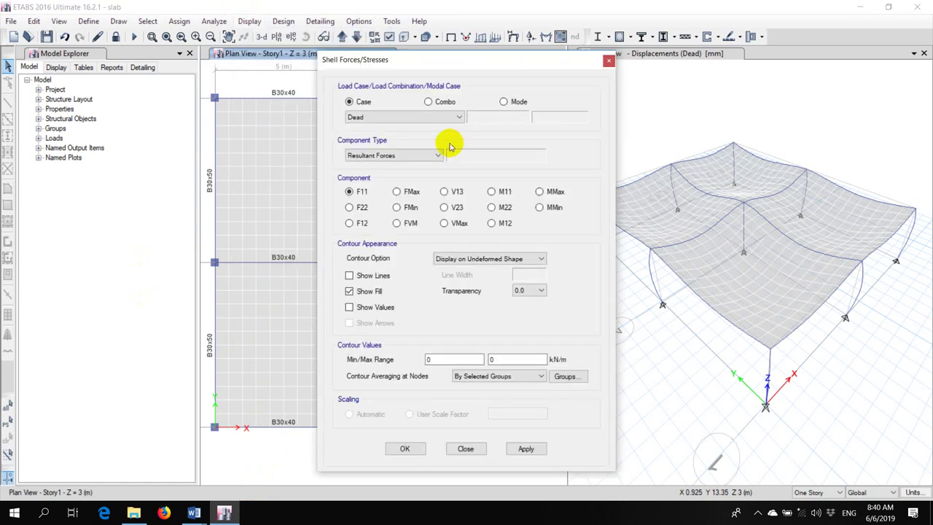
pyautogui.click(407, 116)
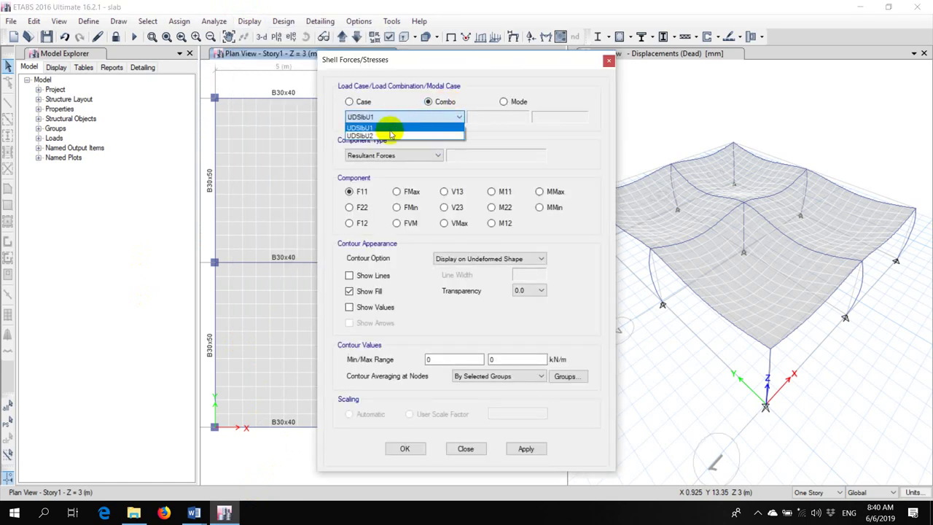
# Choose the load combination UDSlbU2 for the shell forces display and uncover the plan view.
pyautogui.click(381, 135)
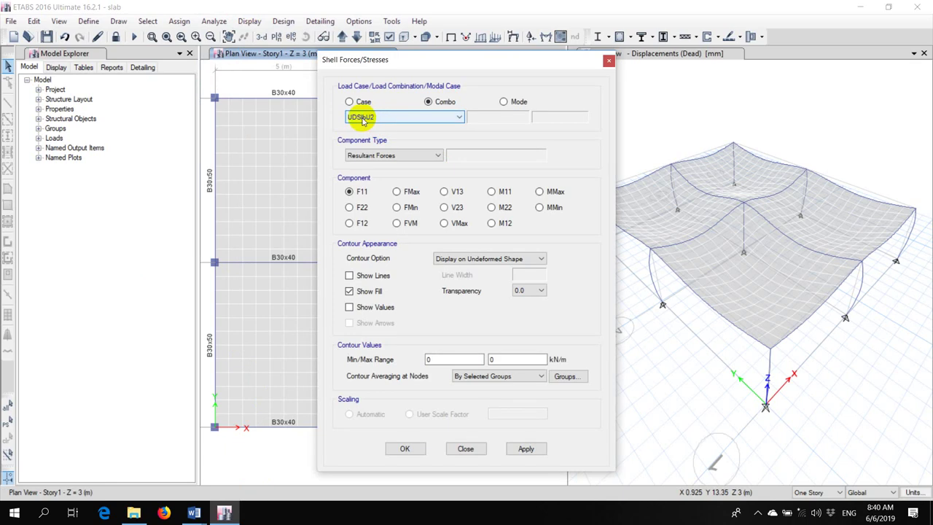
pyautogui.moveTo(417, 61); pyautogui.dragTo(612, 51)
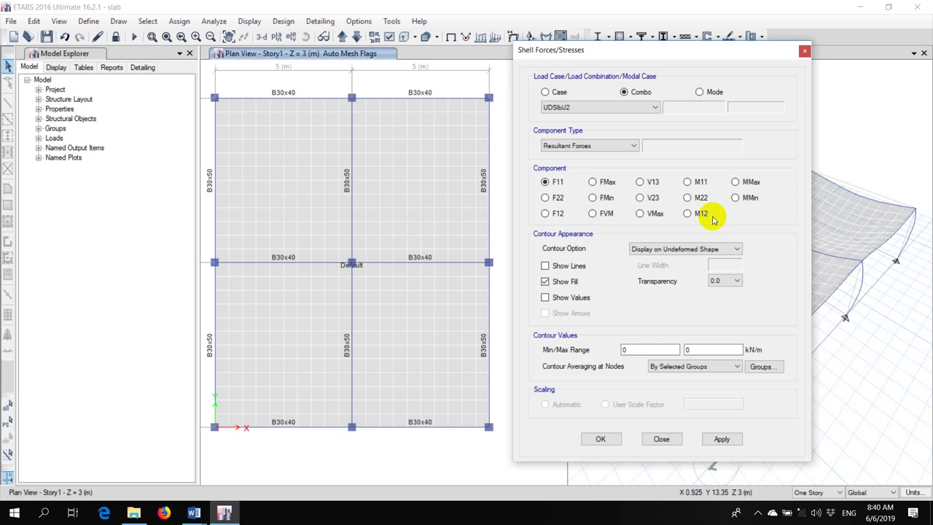
# Turn on the display of shell local axes in the Story1 plan view.
pyautogui.click(388, 83)
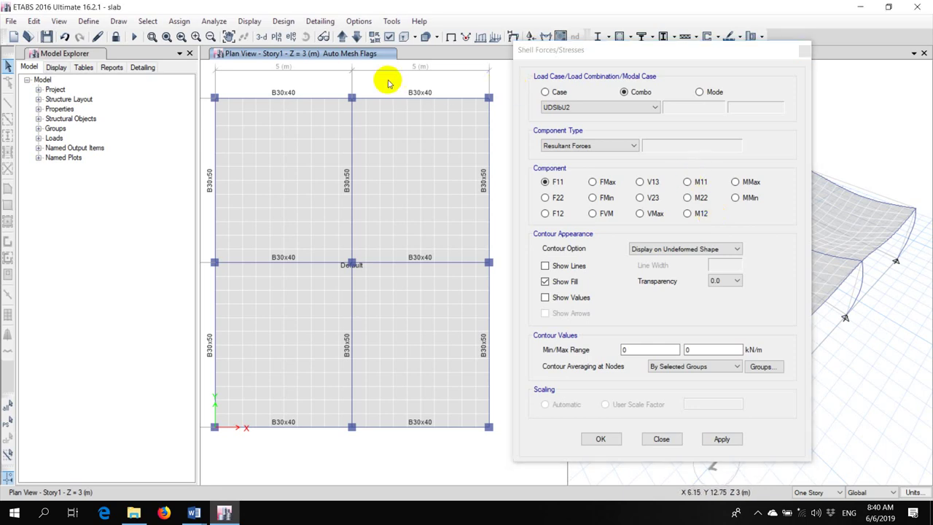
pyautogui.click(390, 36)
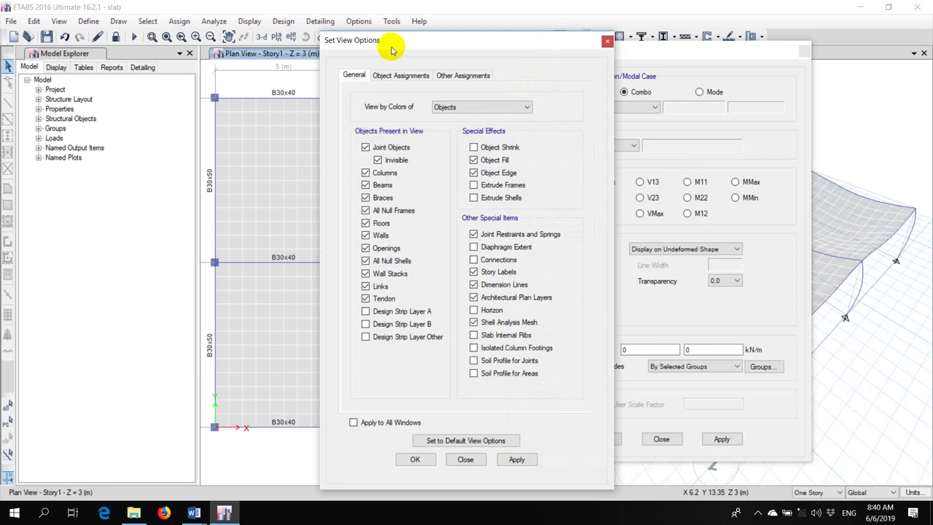
pyautogui.click(398, 76)
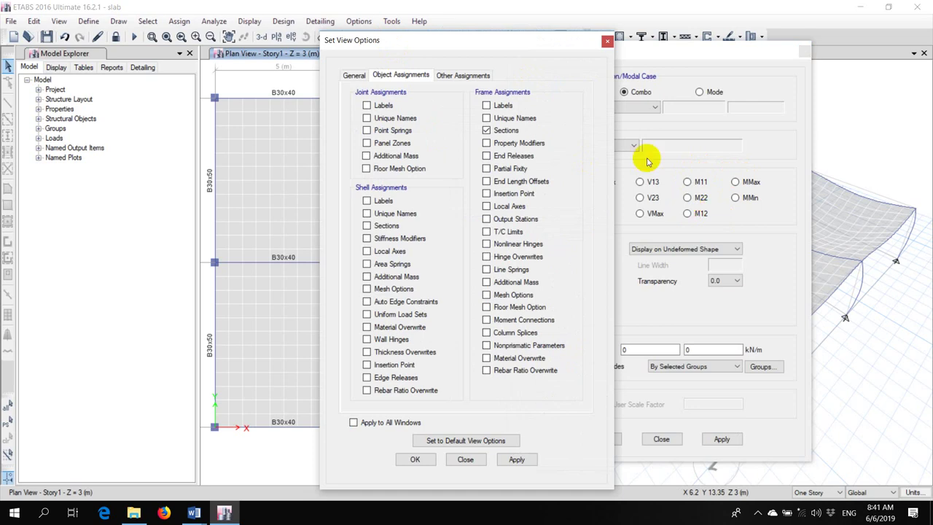
pyautogui.click(372, 253)
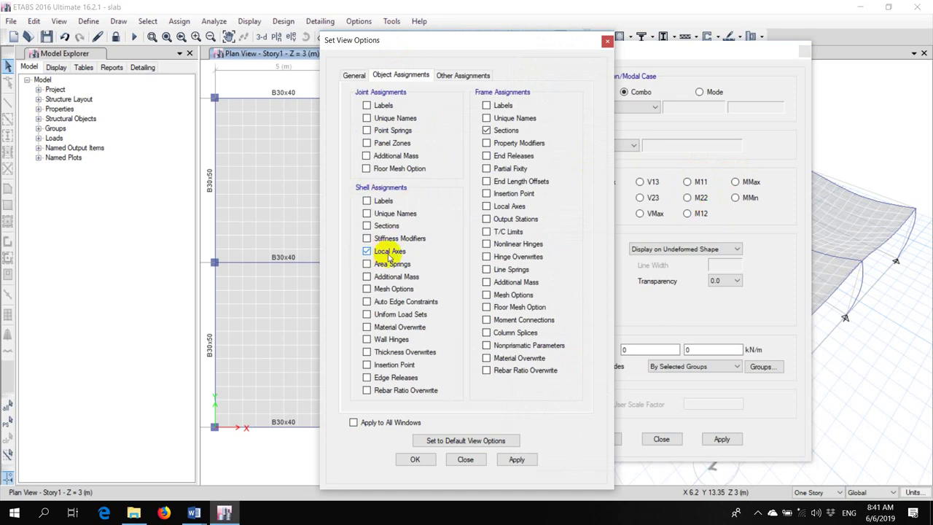
pyautogui.click(421, 459)
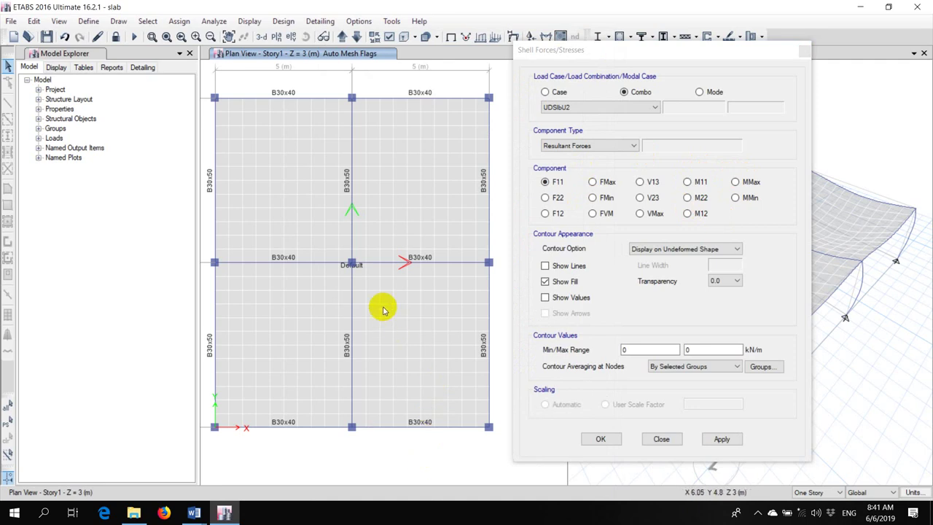
# Select the slab in the plan view and show only that selected object.
pyautogui.click(376, 229)
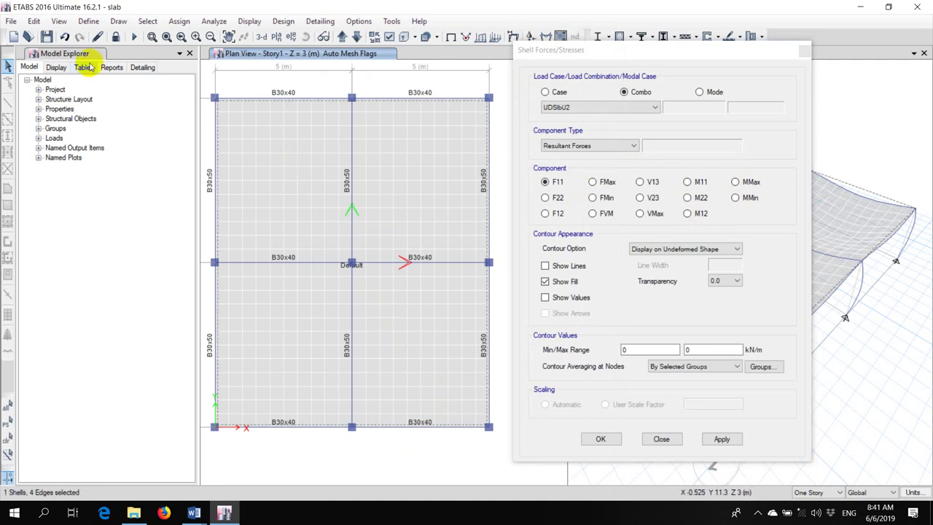
pyautogui.click(34, 22)
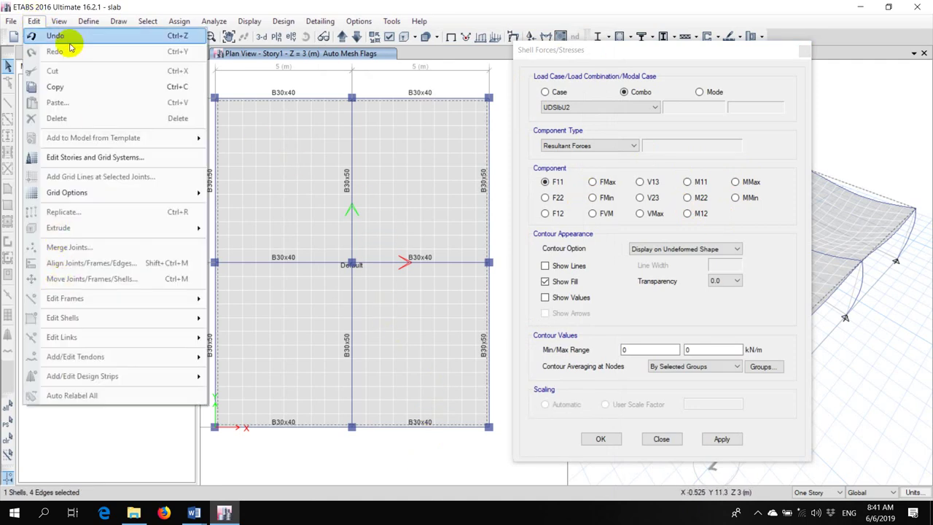
pyautogui.click(60, 35)
pyautogui.click(60, 22)
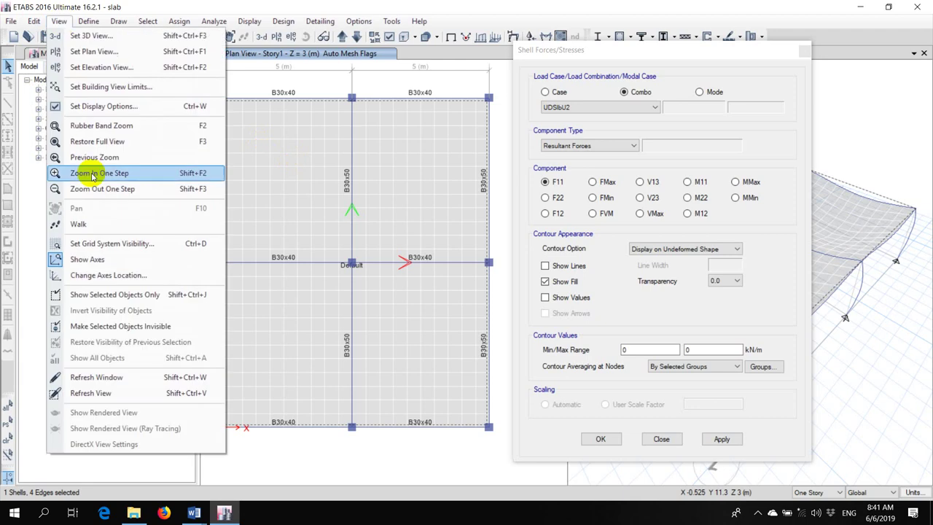
pyautogui.click(113, 293)
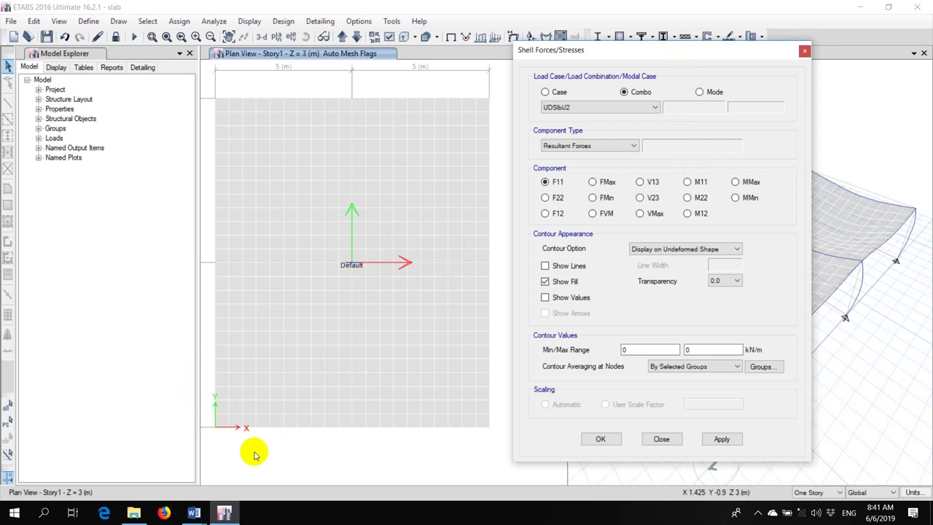
# Display the resultant M11 moment contours of the slab for UDSlbU2, keeping the whole plan uncovered.
pyautogui.click(689, 183)
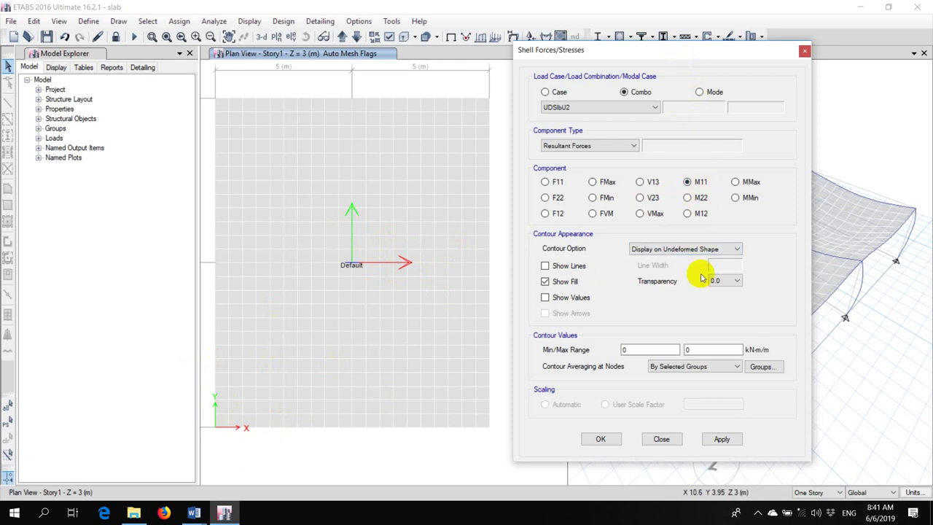
pyautogui.click(722, 440)
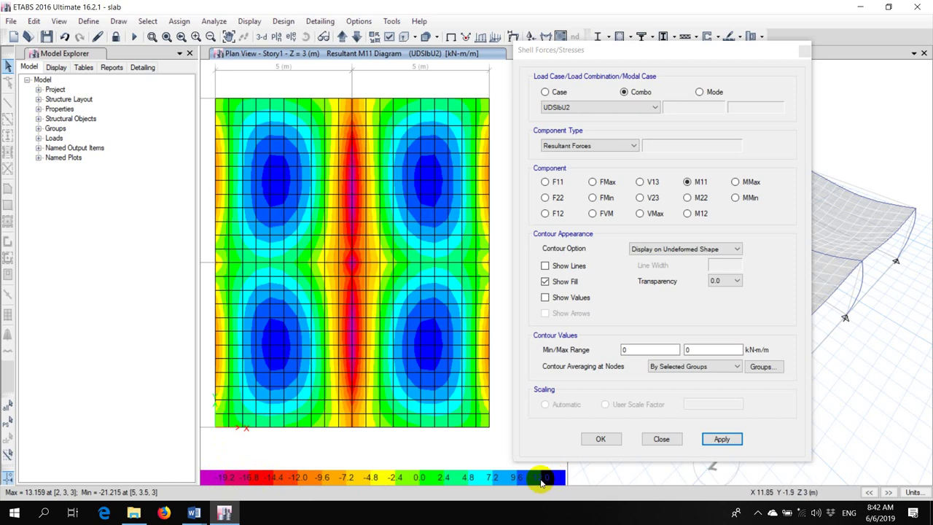
pyautogui.moveTo(558, 48); pyautogui.dragTo(615, 53)
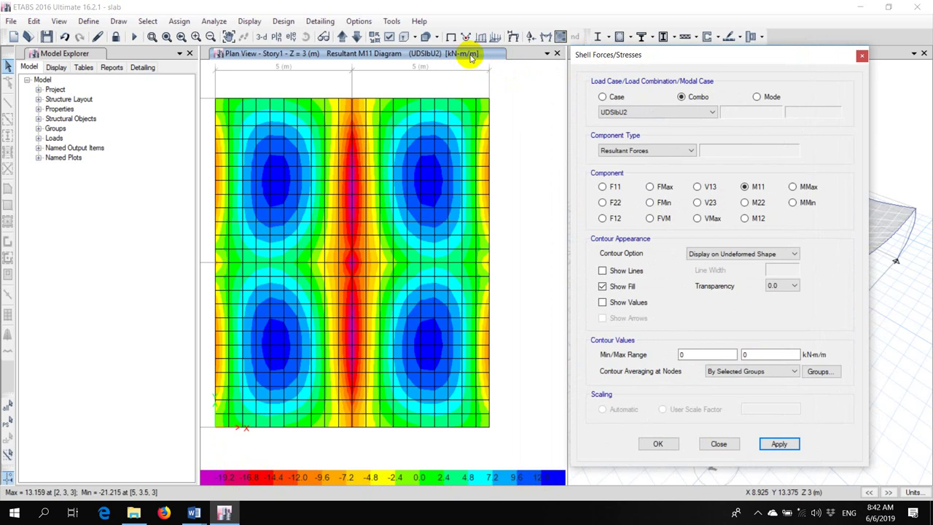
# Compare the slab's M22, M11 and M12 moment contours by displaying each component in turn.
pyautogui.click(744, 202)
pyautogui.click(758, 445)
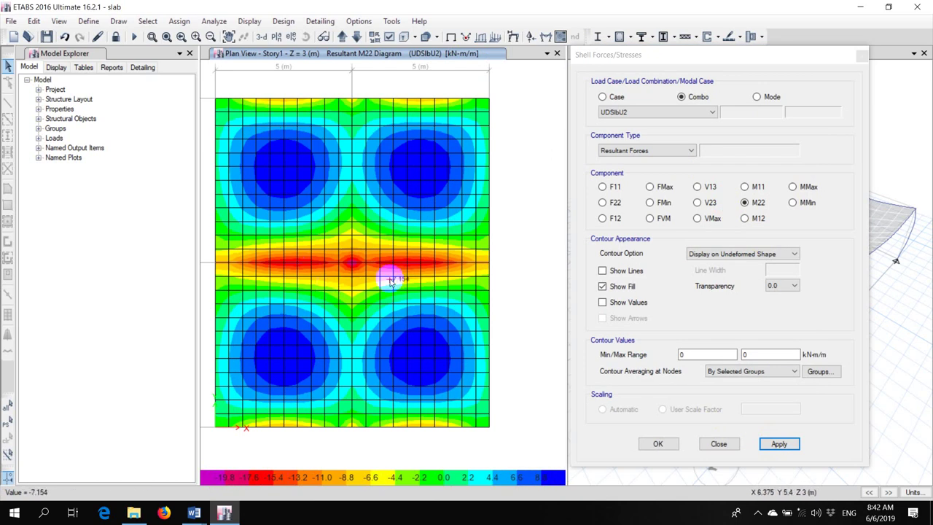
pyautogui.click(747, 187)
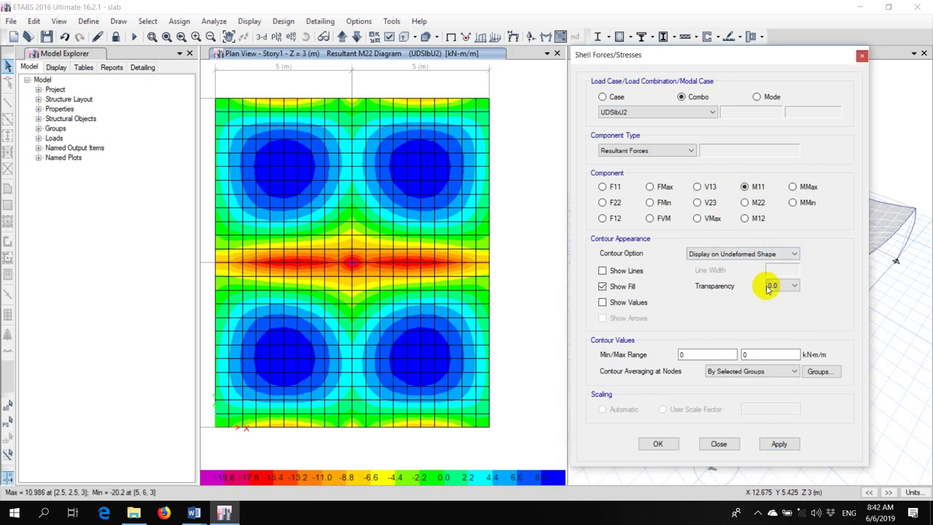
pyautogui.click(774, 442)
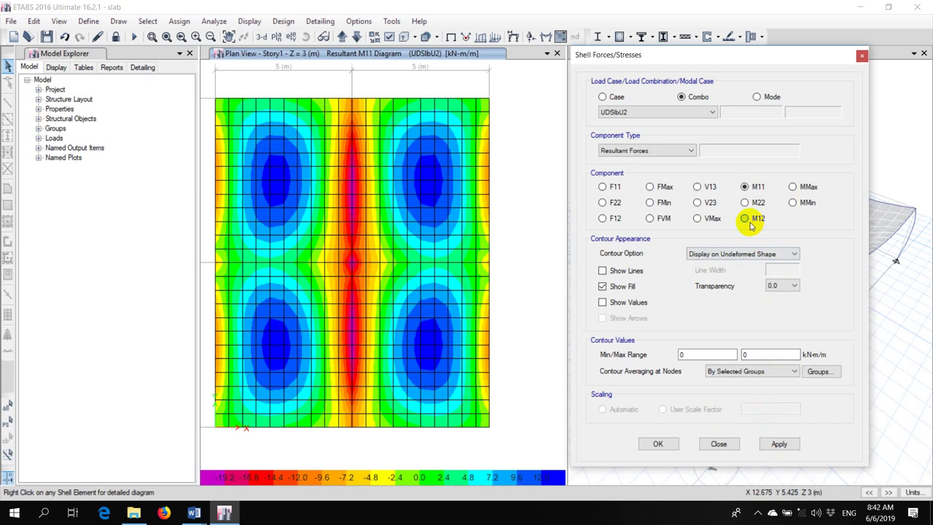
pyautogui.click(744, 218)
pyautogui.click(778, 442)
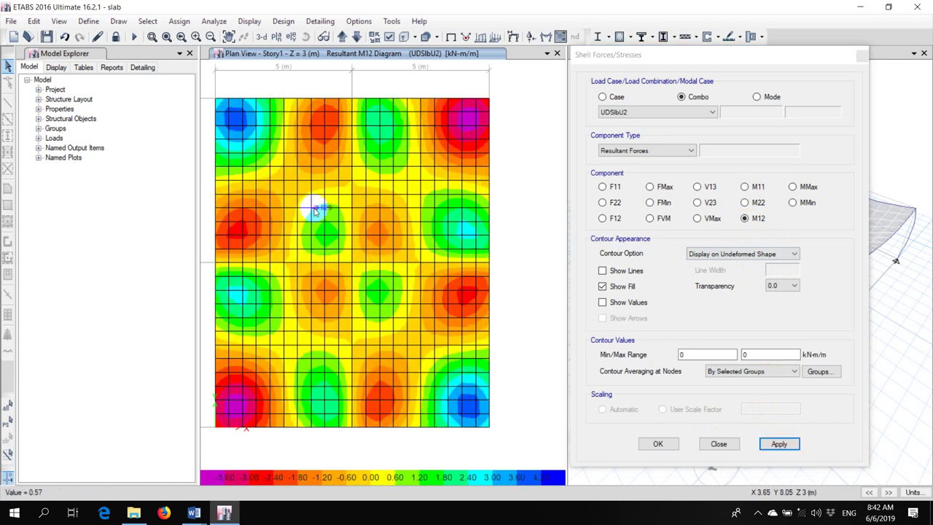
pyautogui.moveTo(446, 261)
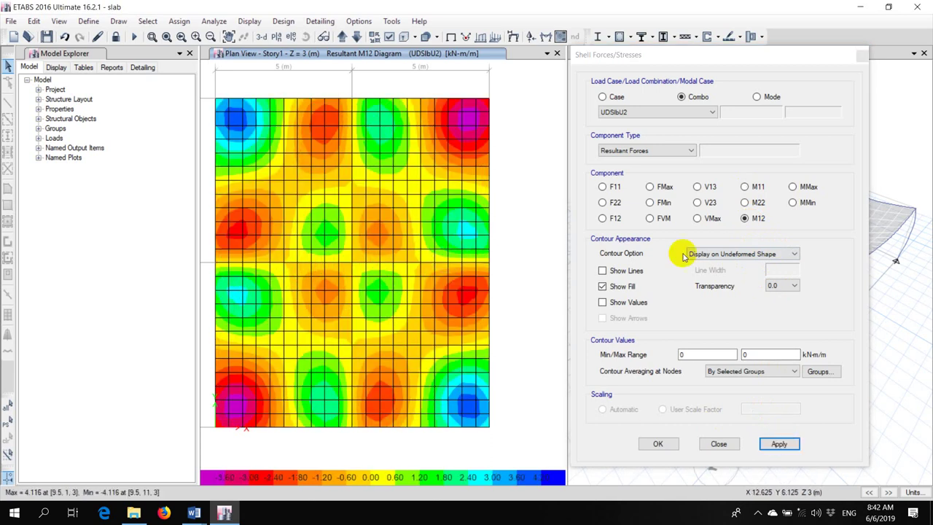
# Set the component back to M11, and switch to Word to examine the positive-moment formulas for mrx and mry.
pyautogui.click(745, 187)
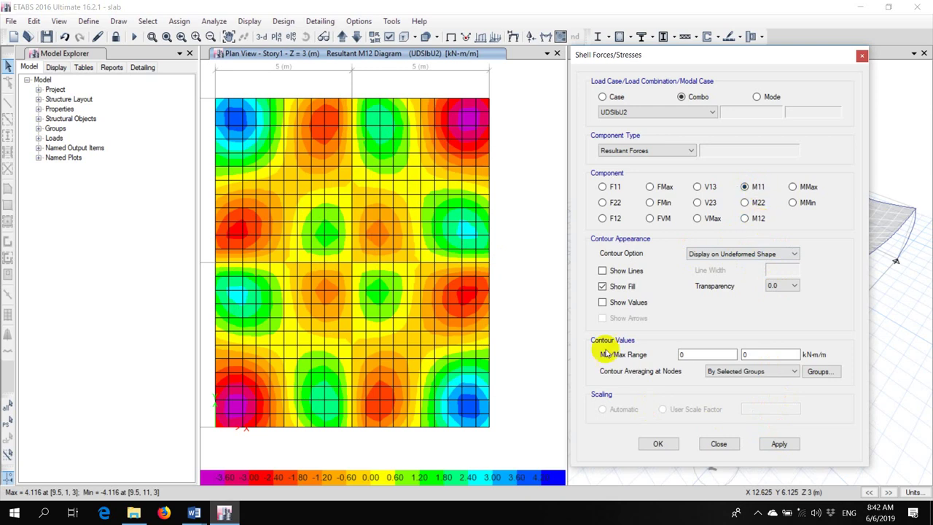
pyautogui.click(194, 513)
pyautogui.click(183, 484)
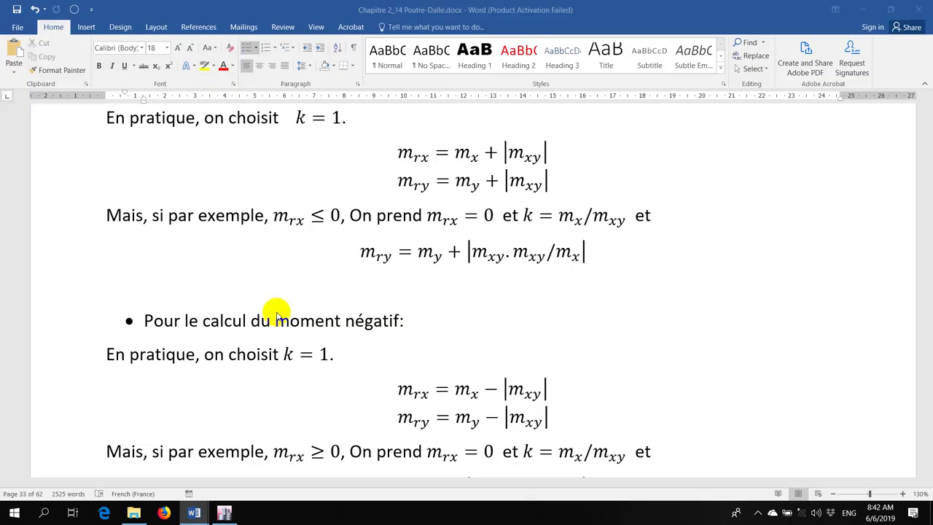
pyautogui.scroll(5, 277, 302)
pyautogui.scroll(-1, 280, 305)
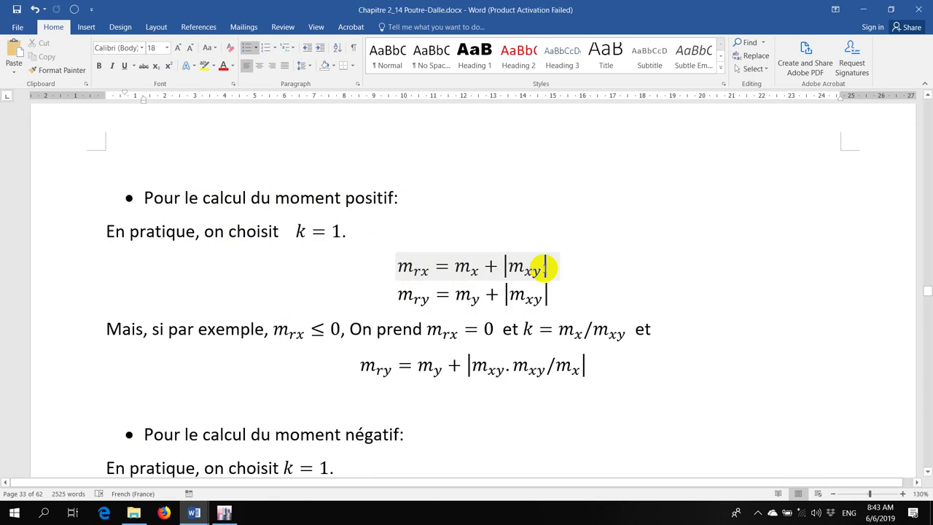
# Switch back to ETABS and read M11 and M12 in the upper-right slab panel at X 7.5, Y 9 m.
pyautogui.click(225, 512)
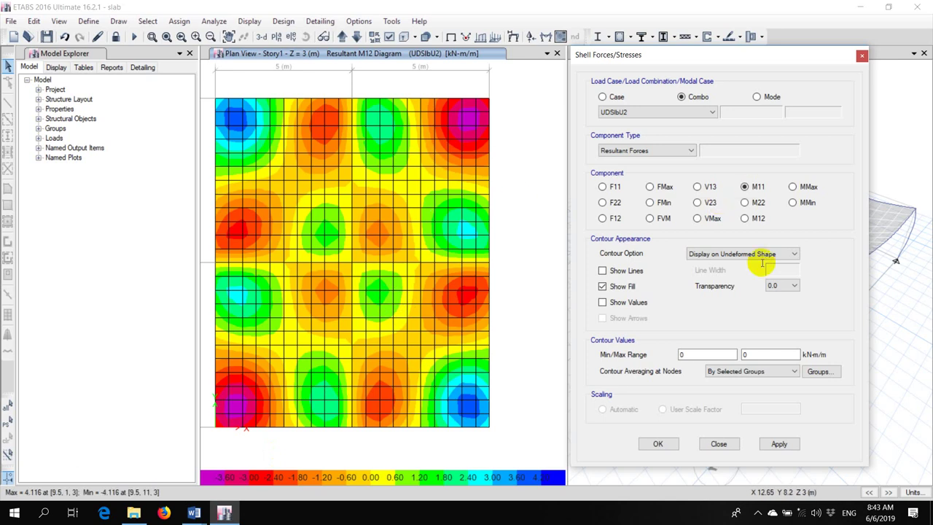
pyautogui.click(777, 443)
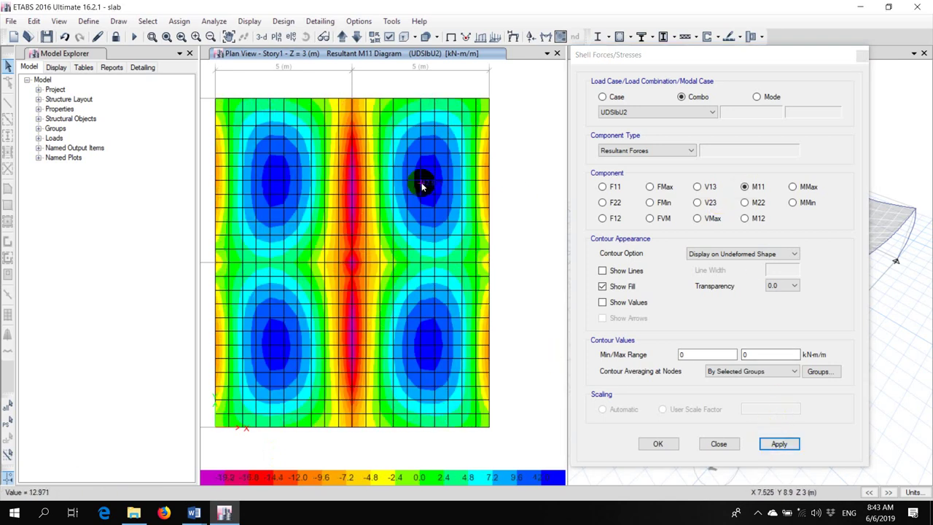
pyautogui.scroll(3, 422, 185)
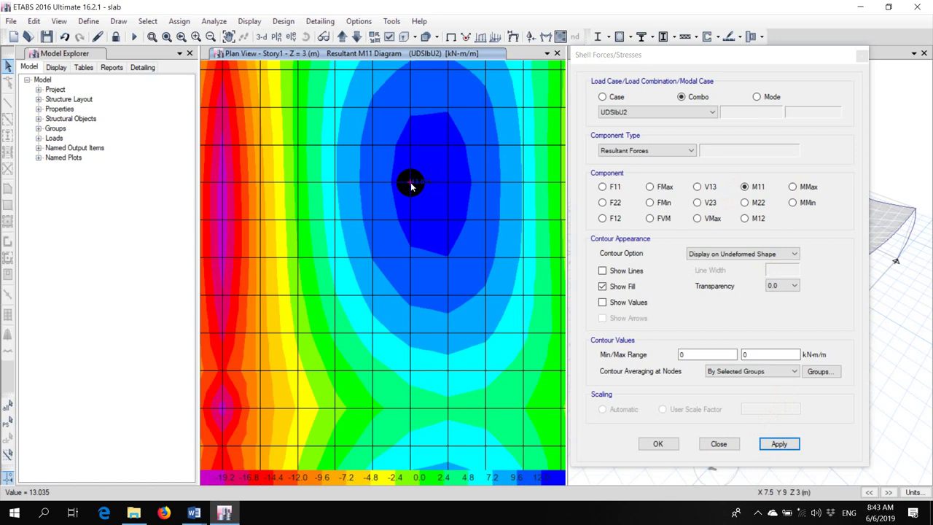
pyautogui.click(744, 218)
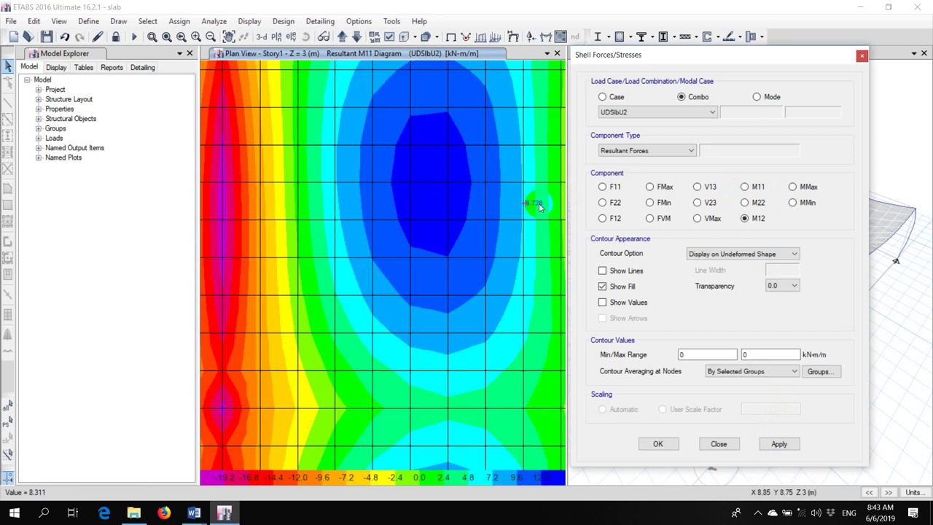
pyautogui.click(778, 443)
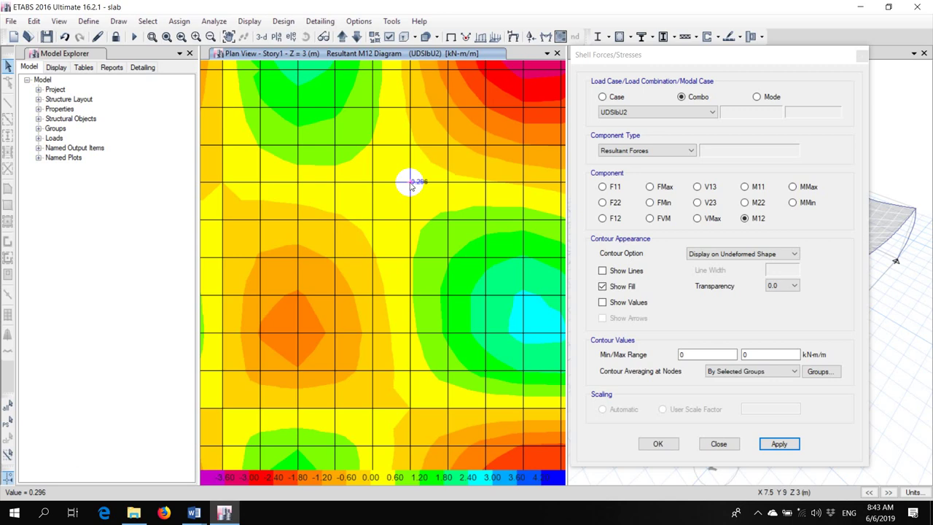
# Read M11 and M12 on the slab's middle support line near X 5, Y 8.5 m.
pyautogui.click(744, 187)
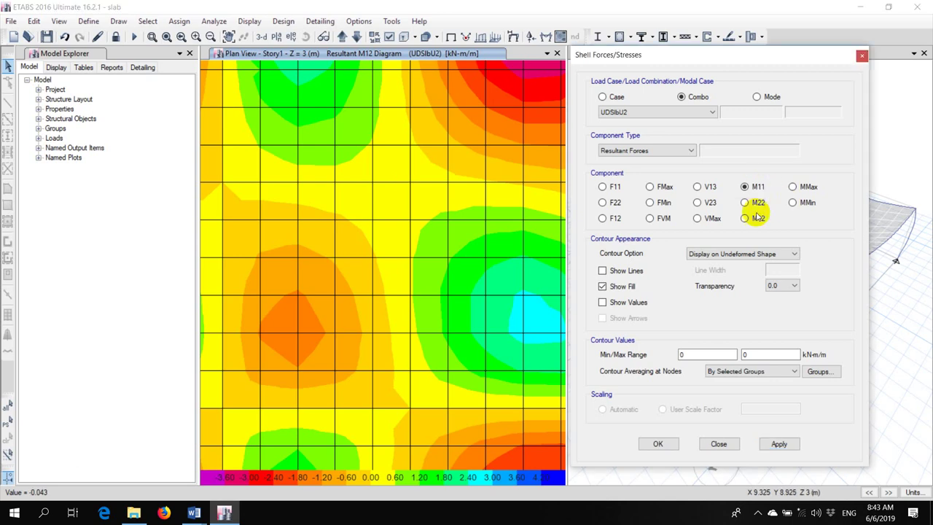
pyautogui.click(779, 443)
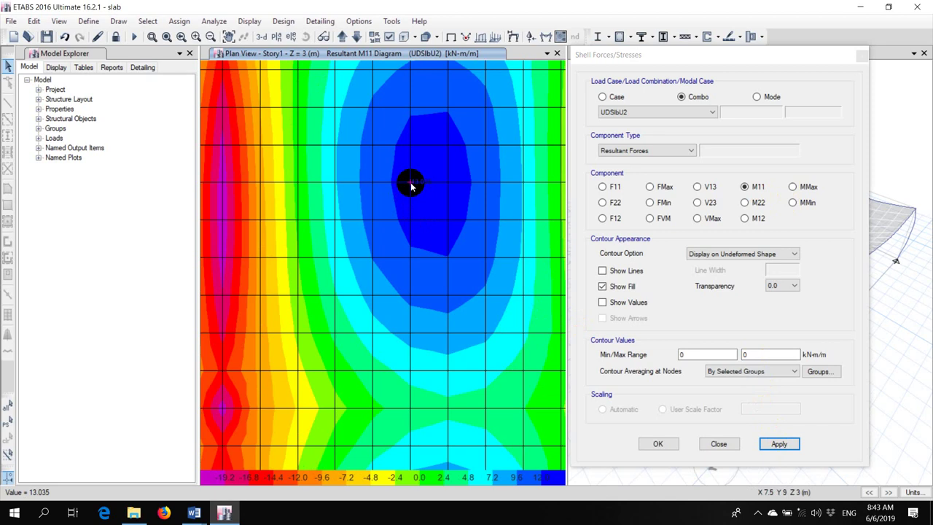
pyautogui.scroll(-3, 421, 187)
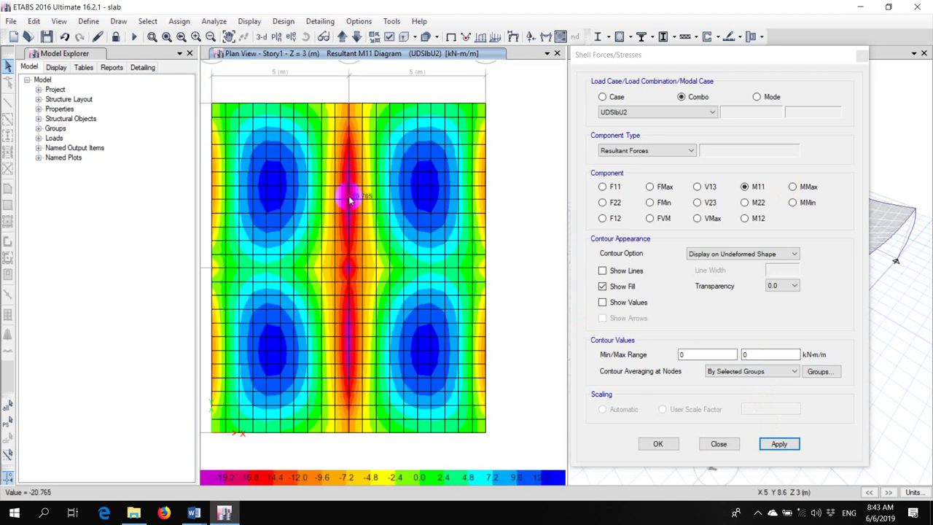
pyautogui.scroll(3, 350, 200)
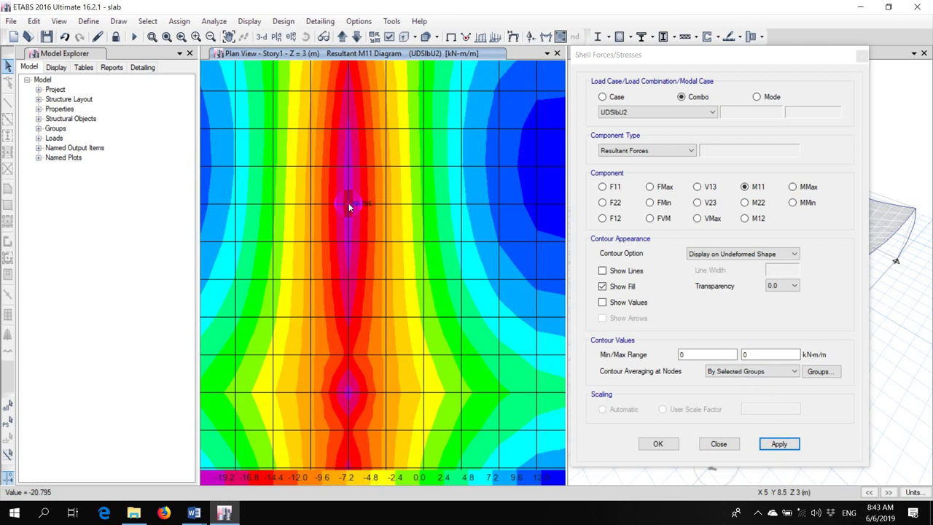
pyautogui.click(744, 218)
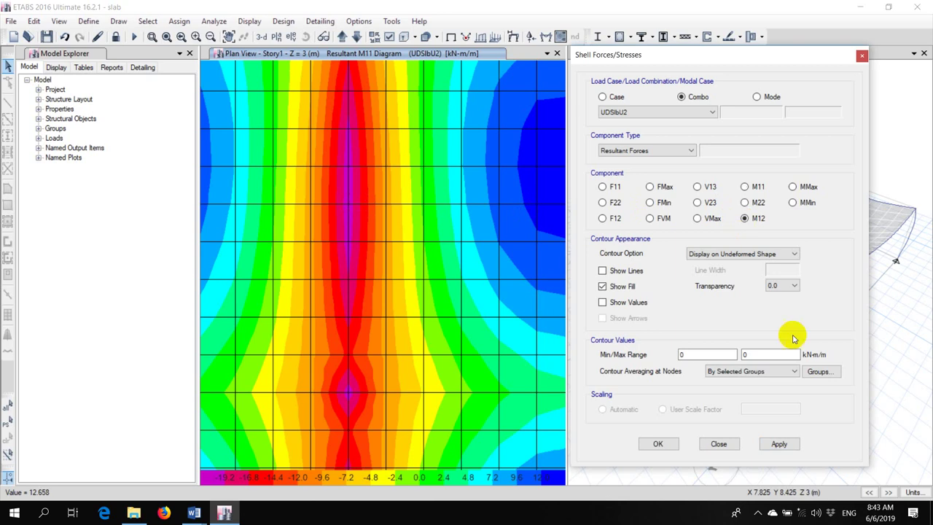
pyautogui.click(793, 442)
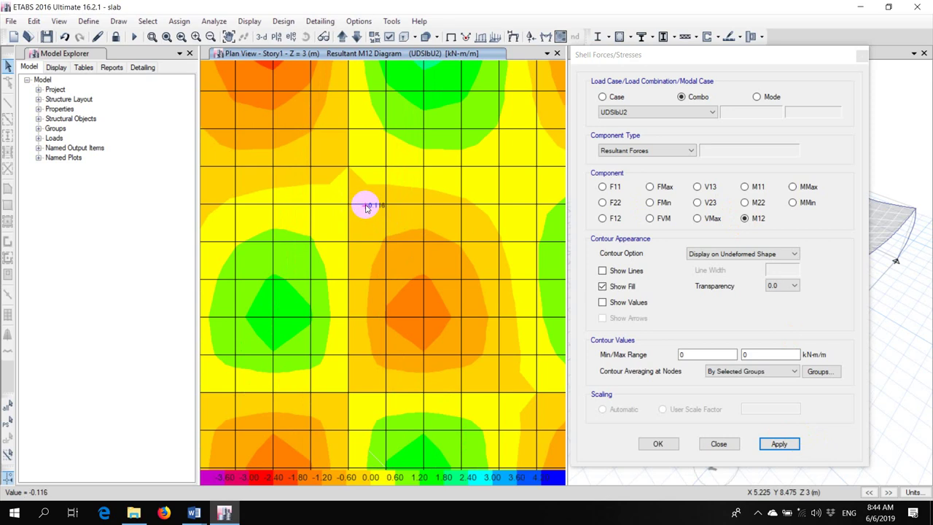
# Show the extruded beam widths and all objects on the M12 plan contour of Story1.
pyautogui.click(403, 38)
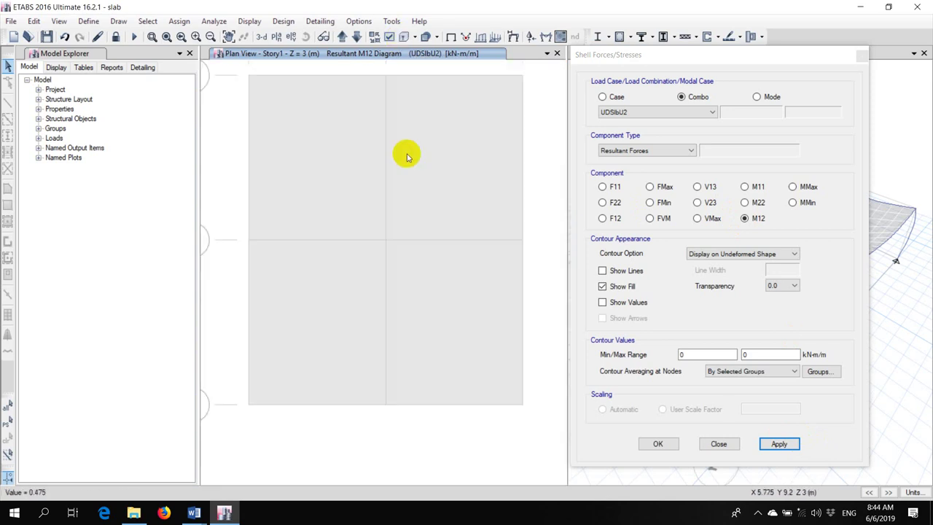
pyautogui.click(58, 22)
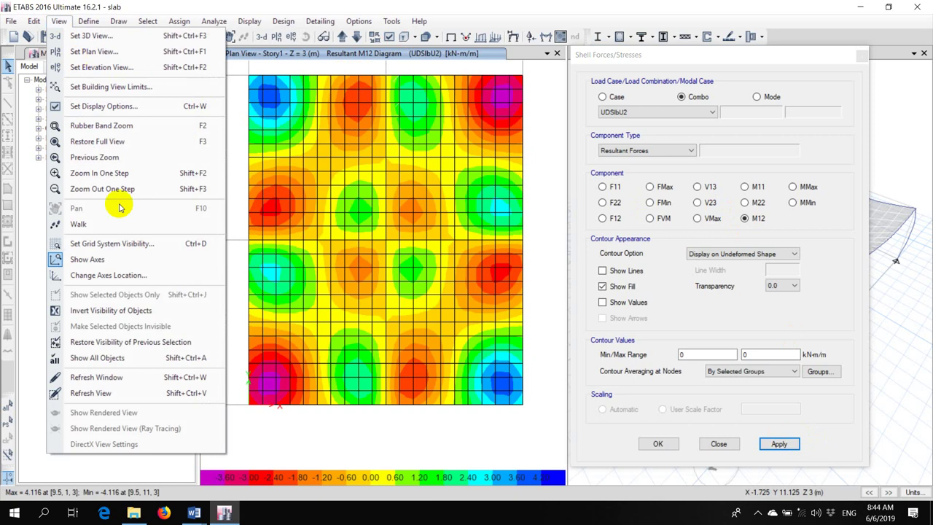
pyautogui.click(97, 357)
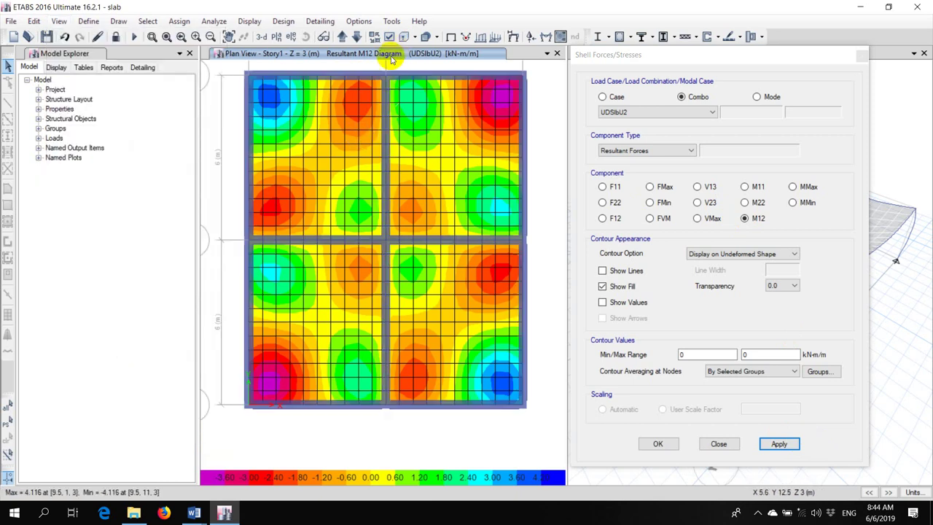
pyautogui.scroll(3, 385, 119)
# Display the M11 contour and read M11 at the face of the grid B beam near X 5.15, Y 9 m.
pyautogui.click(744, 187)
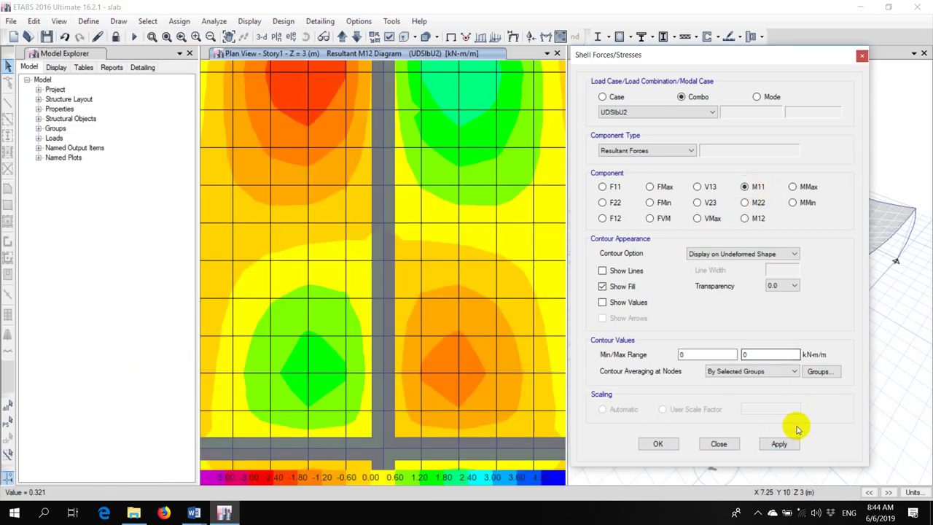
pyautogui.click(779, 443)
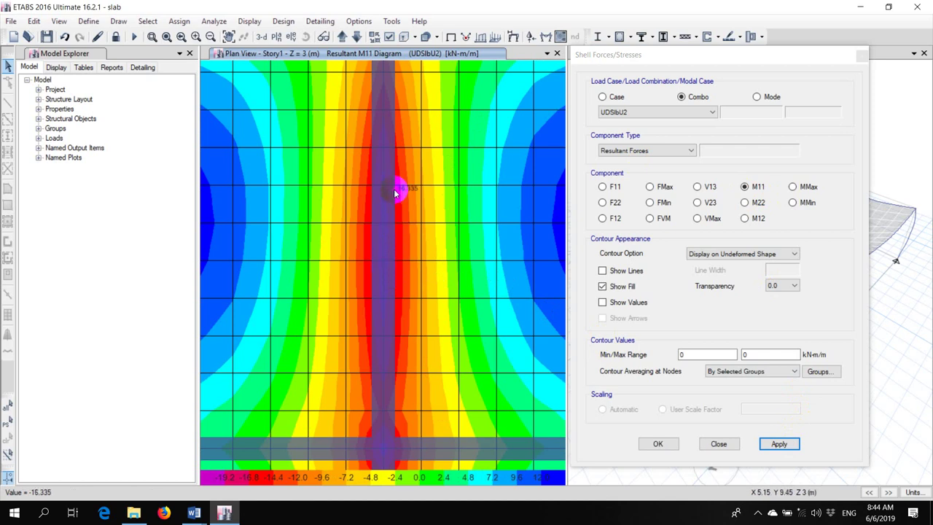
pyautogui.scroll(-3, 391, 285)
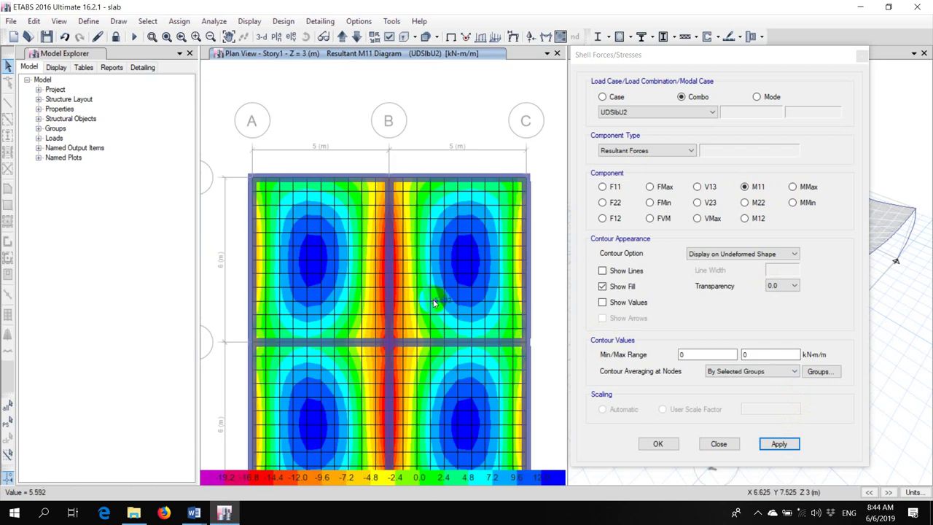
pyautogui.scroll(3, 384, 219)
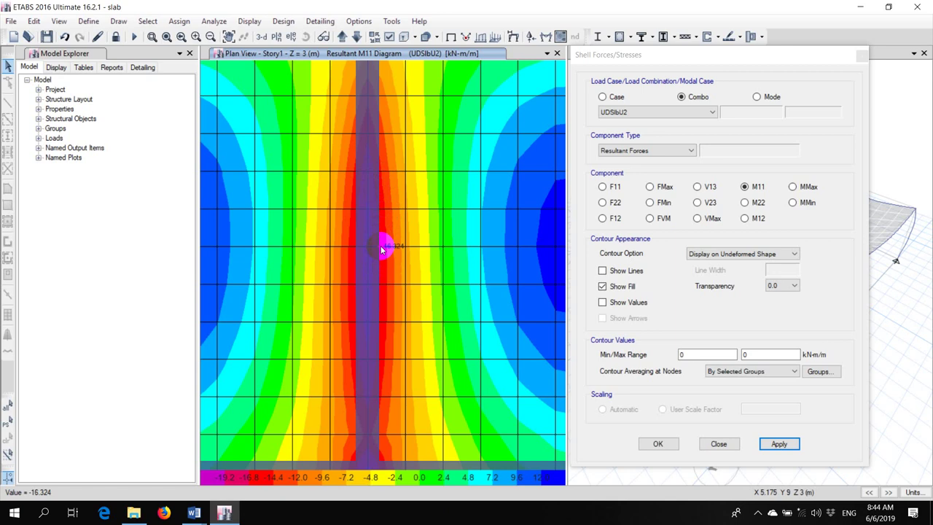
pyautogui.scroll(-3, 380, 249)
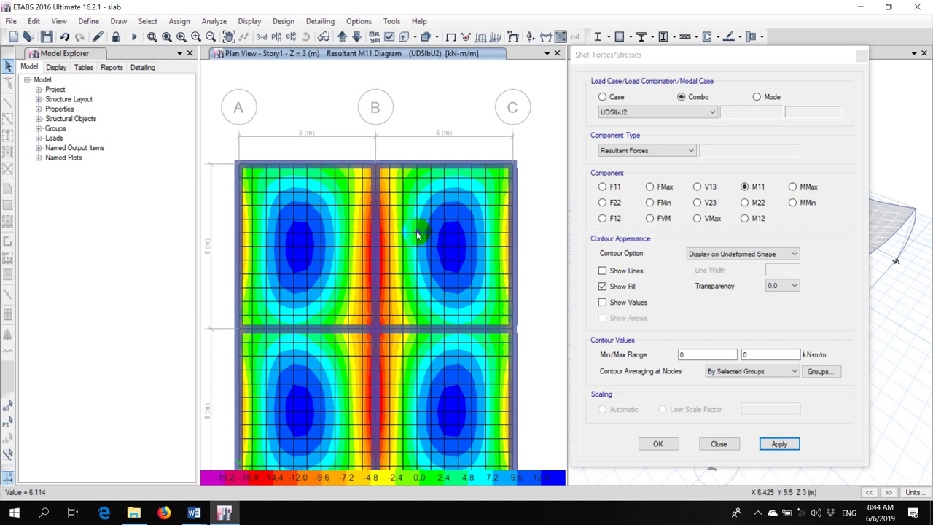
# Examine the M11 contour across the upper-right slab panel, including the points near X 7.4, Y 10.15 m and X 8.6, Y 11 m.
pyautogui.moveTo(361, 257); pyautogui.dragTo(371, 244, button='middle')
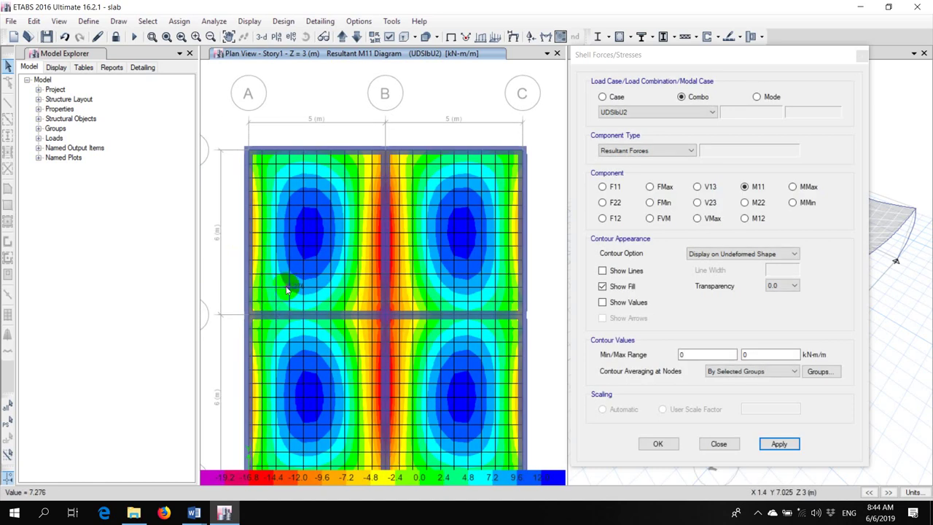
pyautogui.moveTo(286, 290); pyautogui.dragTo(301, 290, button='middle')
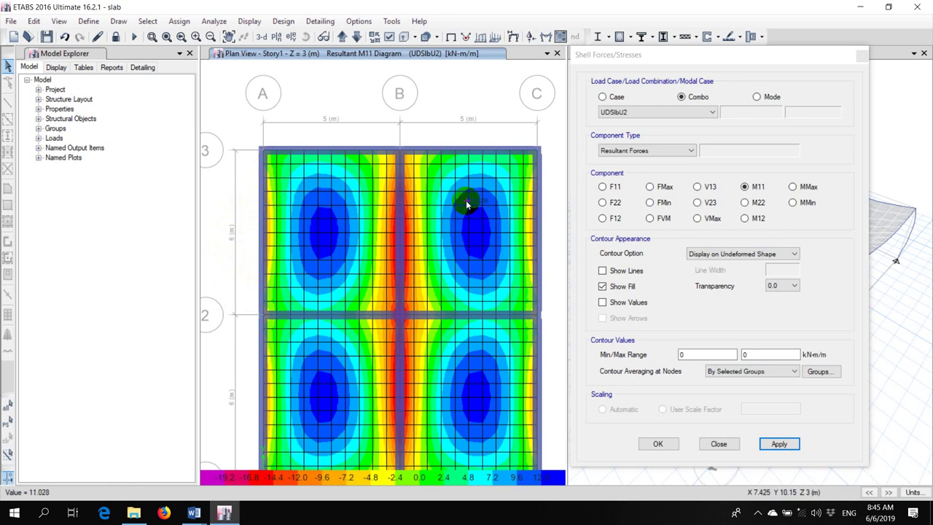
pyautogui.click(777, 443)
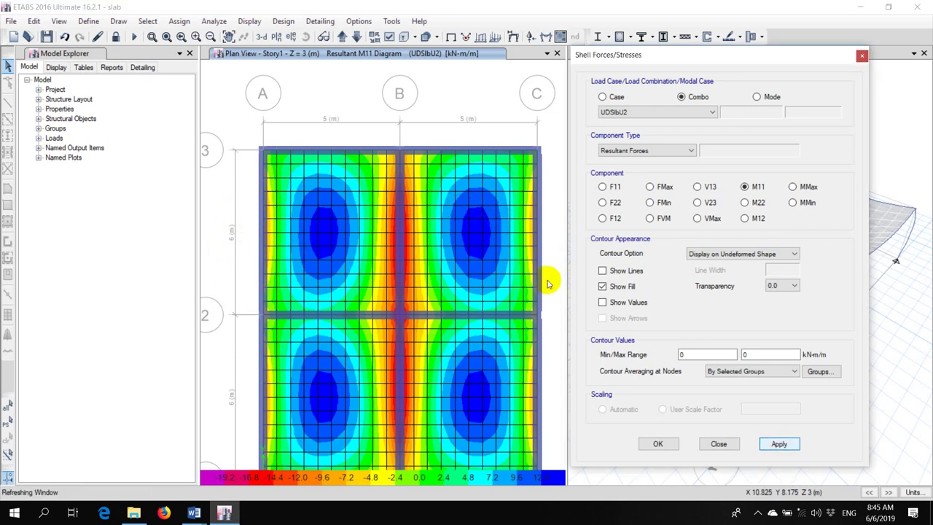
pyautogui.click(529, 233)
pyautogui.click(450, 235)
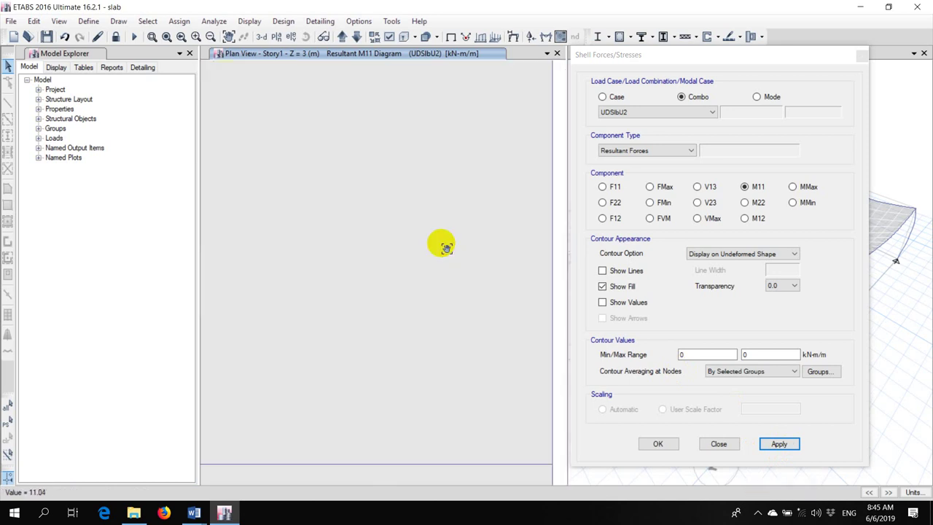
pyautogui.click(452, 286)
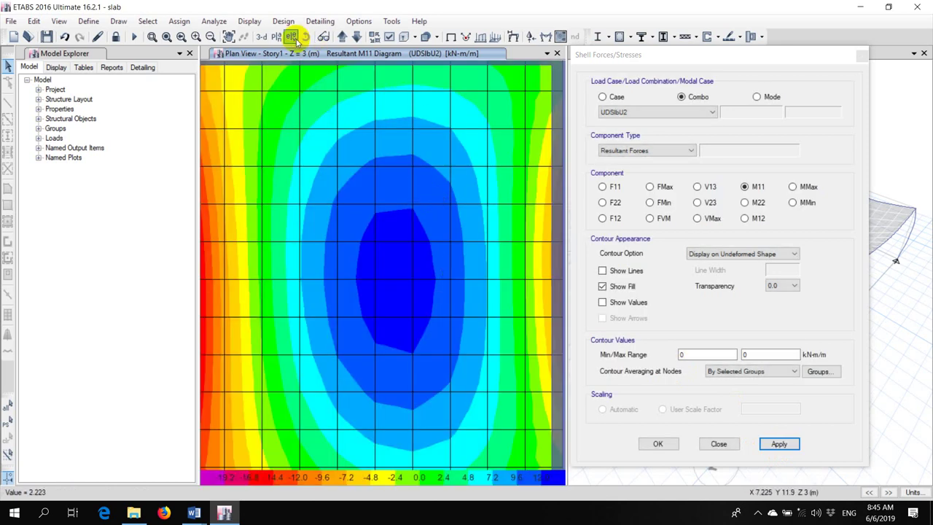
pyautogui.click(210, 37)
pyautogui.click(210, 36)
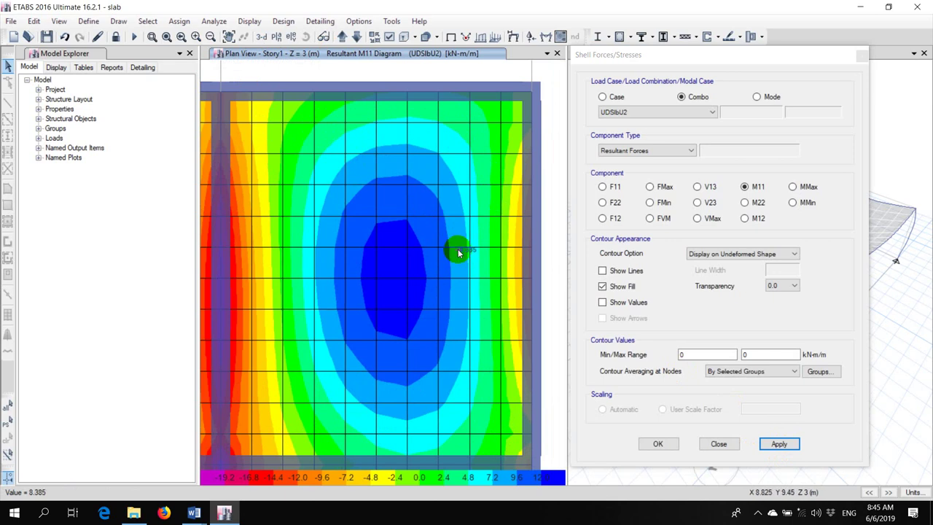
pyautogui.moveTo(457, 253); pyautogui.dragTo(373, 260)
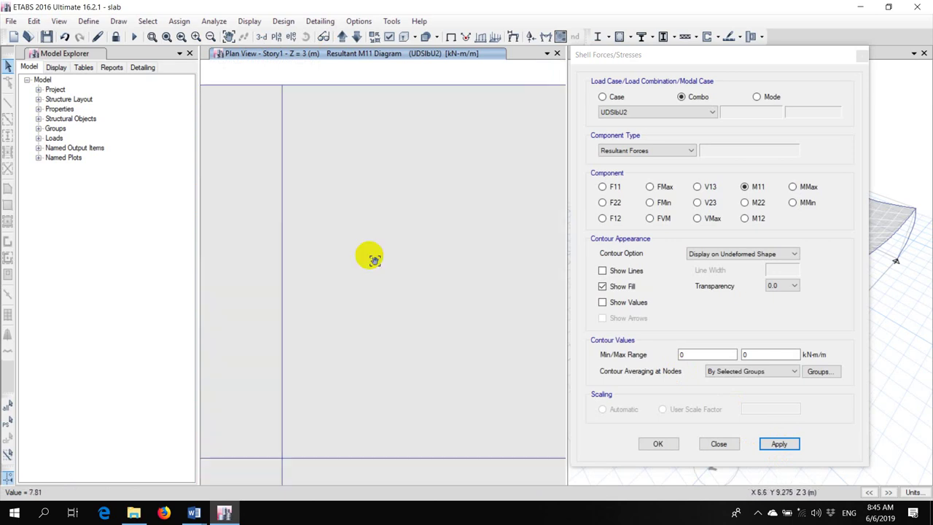
pyautogui.moveTo(478, 173); pyautogui.dragTo(369, 185)
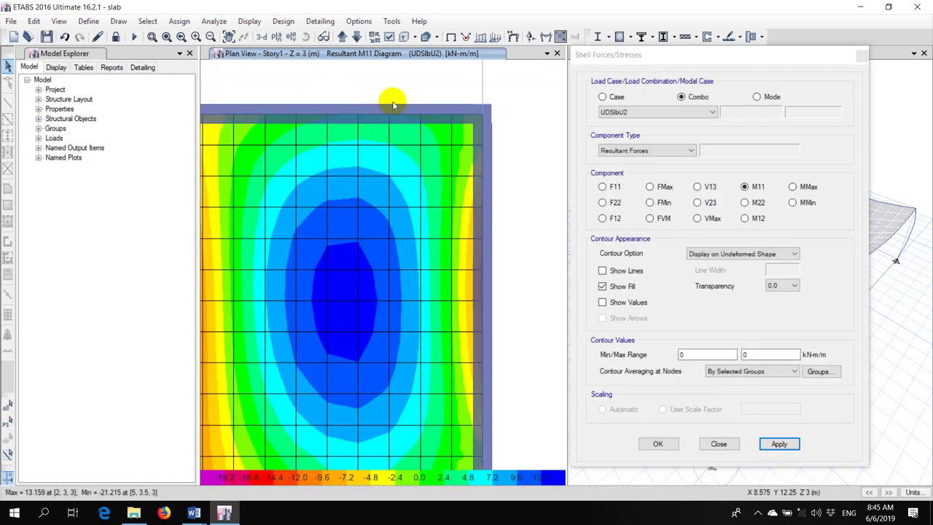
pyautogui.moveTo(394, 179)
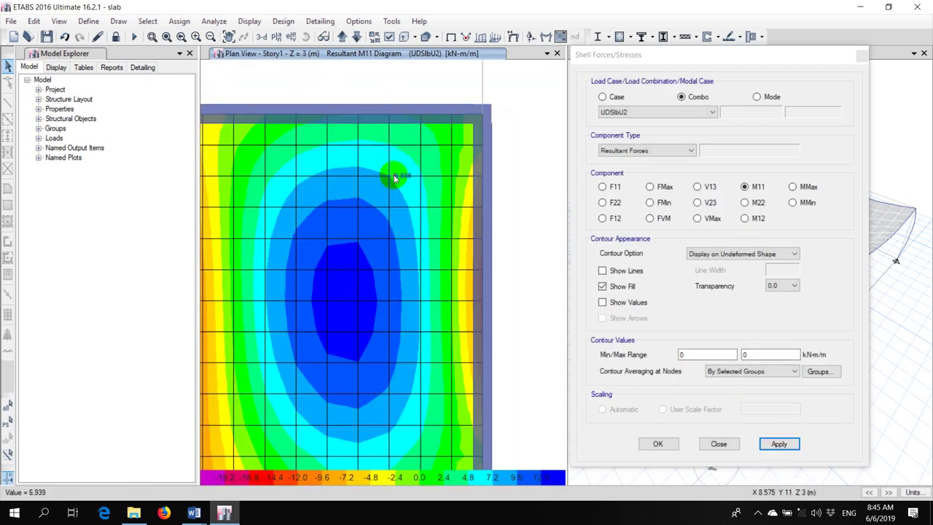
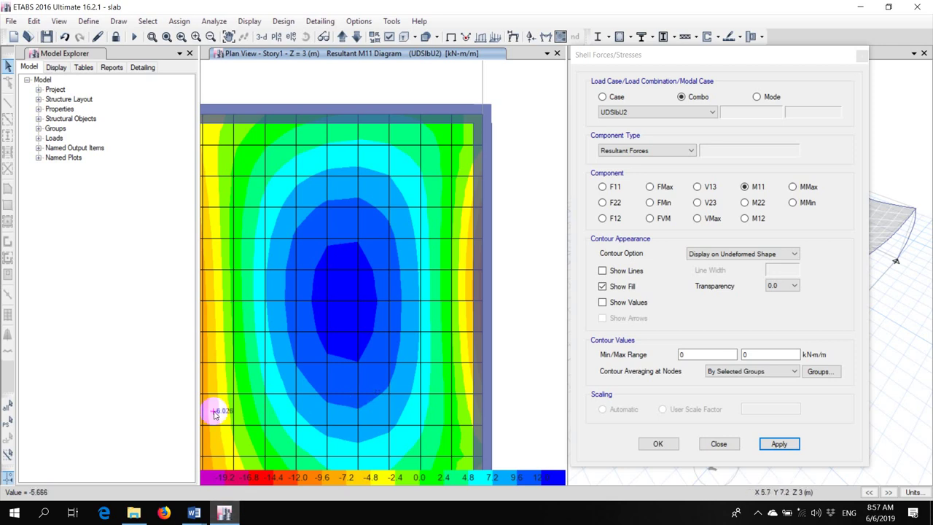
# Compare M12 and M11 in the upper-right slab panel, reading M11 at X 8, Y 10.5 m, and leave M12 displayed.
pyautogui.click(744, 218)
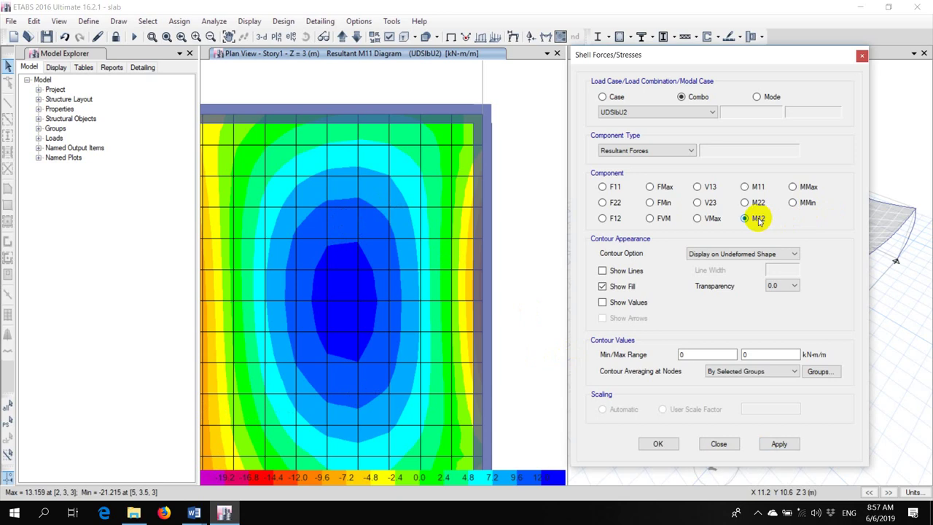
pyautogui.click(779, 444)
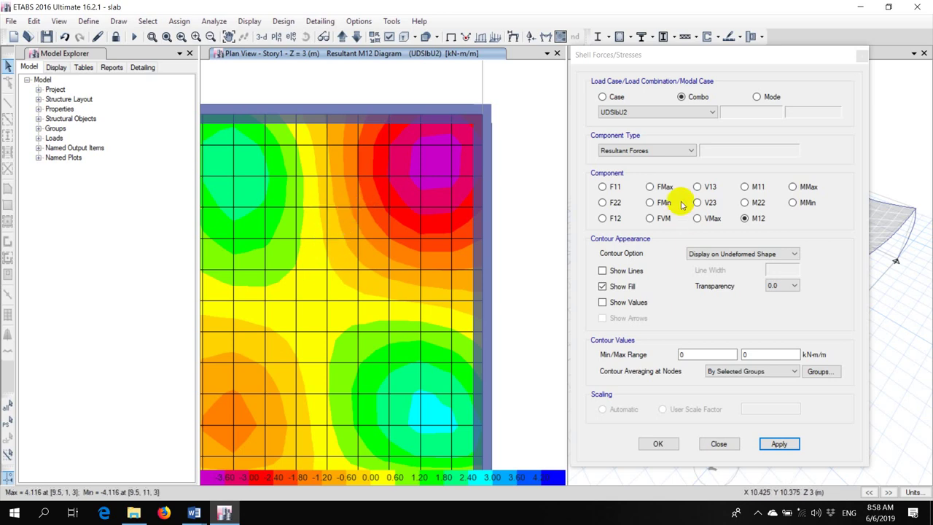
pyautogui.click(744, 186)
pyautogui.click(778, 444)
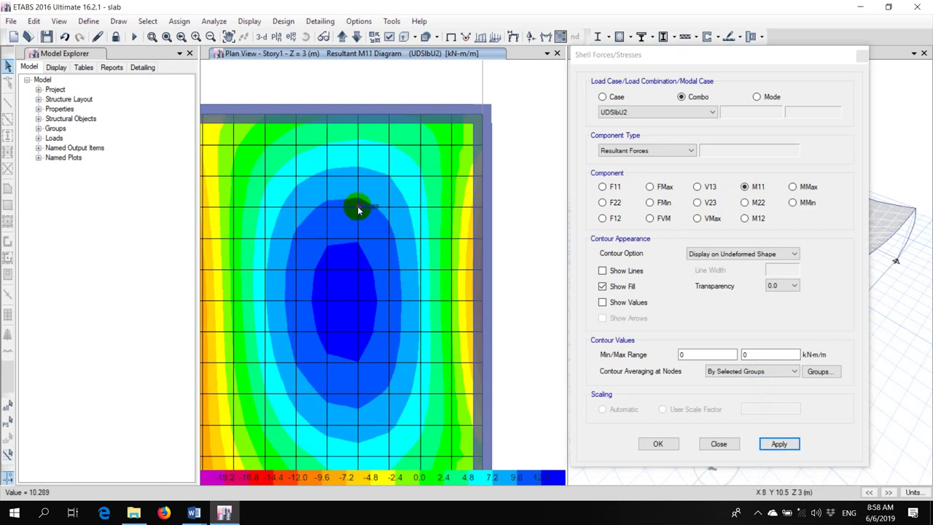
pyautogui.click(744, 218)
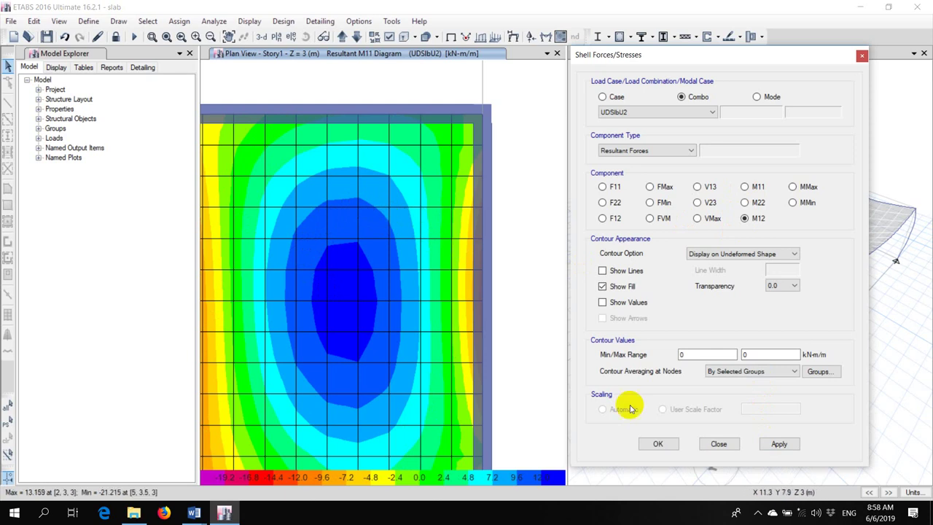
pyautogui.click(779, 444)
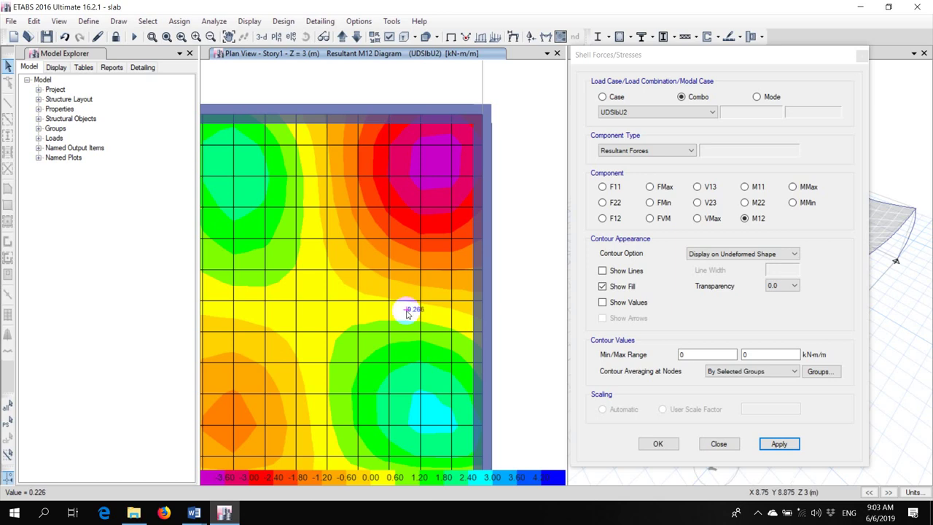
# Unlock the model, accepting deletion of the analysis results, and close the Shell Forces/Stresses dialog.
pyautogui.scroll(-2, 410, 309)
pyautogui.moveTo(327, 334); pyautogui.dragTo(431, 290, button='middle')
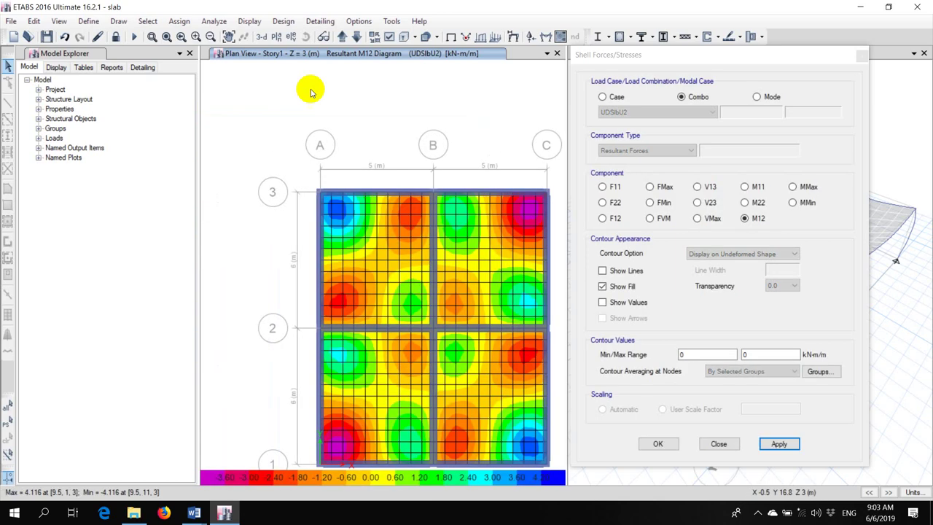
pyautogui.click(115, 36)
pyautogui.click(480, 299)
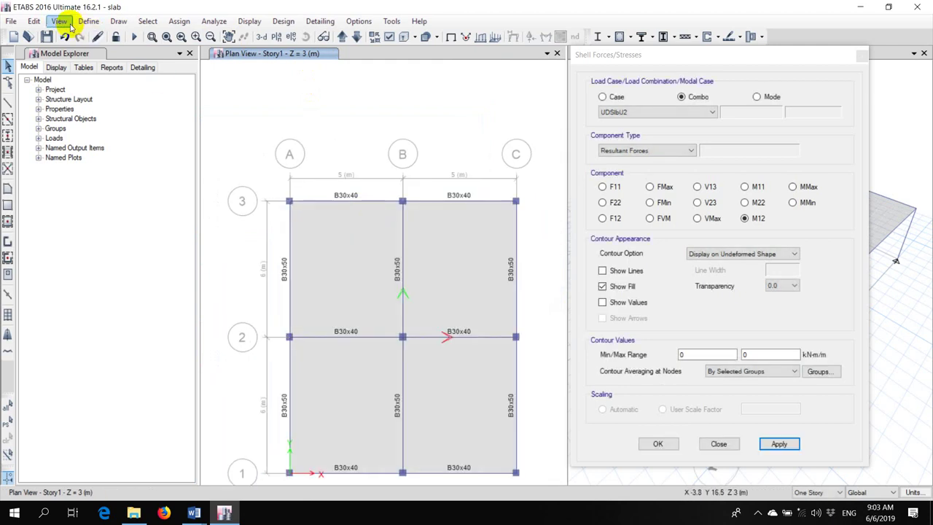
pyautogui.click(121, 21)
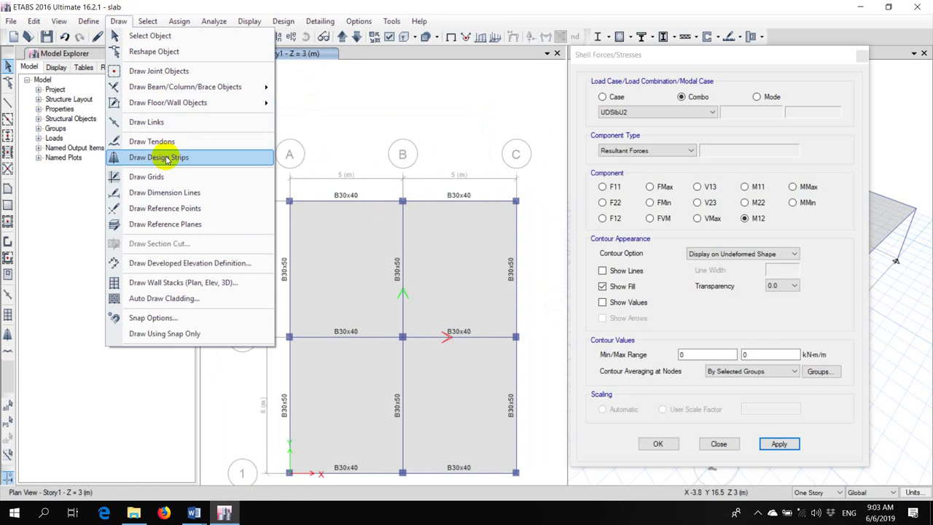
pyautogui.click(862, 55)
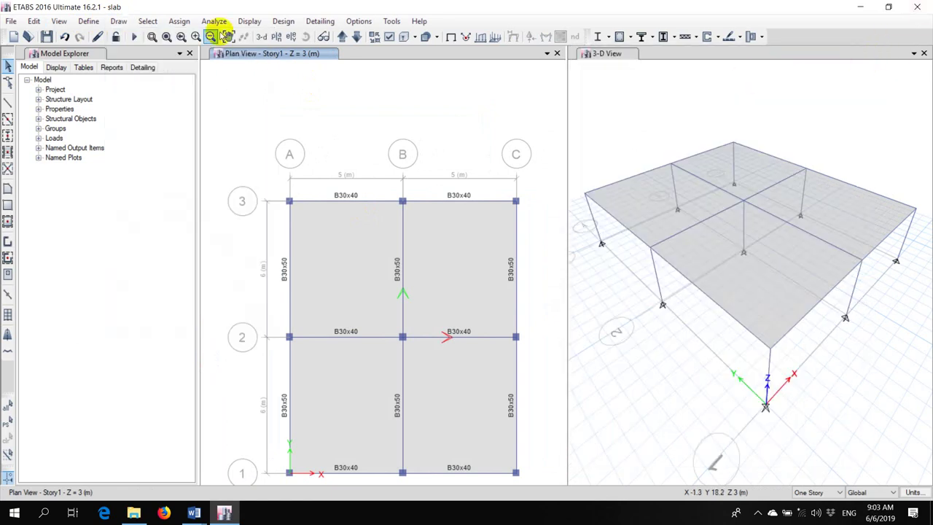
# Start drawing design strips on layer A with the strip design type set to Middle Strip.
pyautogui.click(119, 21)
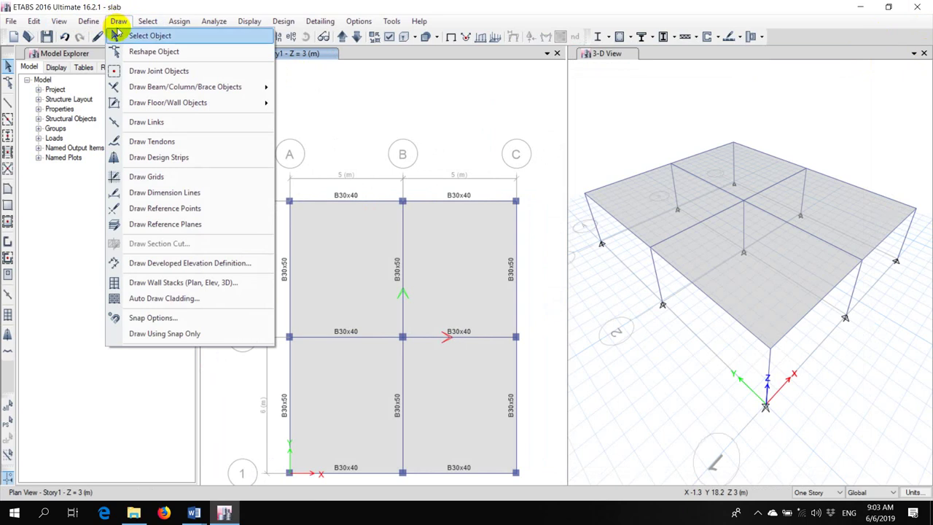
pyautogui.click(185, 157)
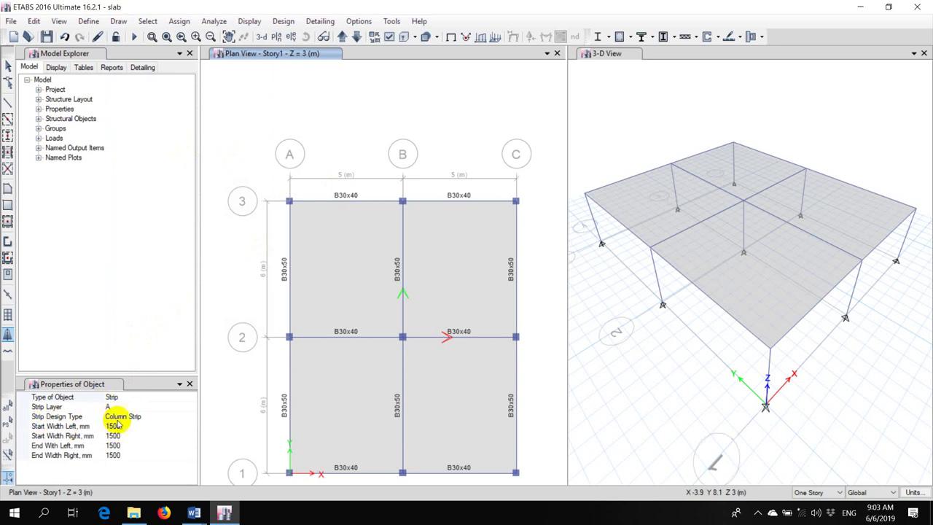
pyautogui.click(172, 417)
pyautogui.click(192, 417)
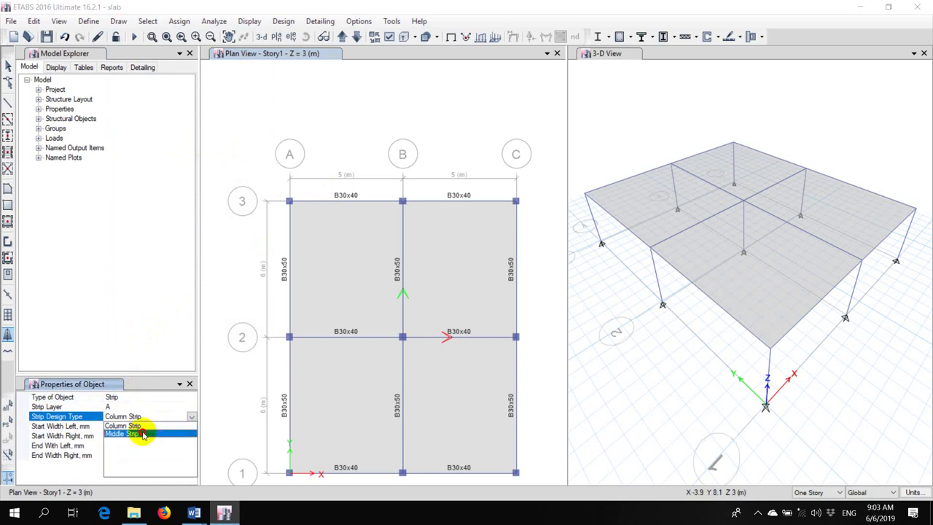
pyautogui.click(142, 430)
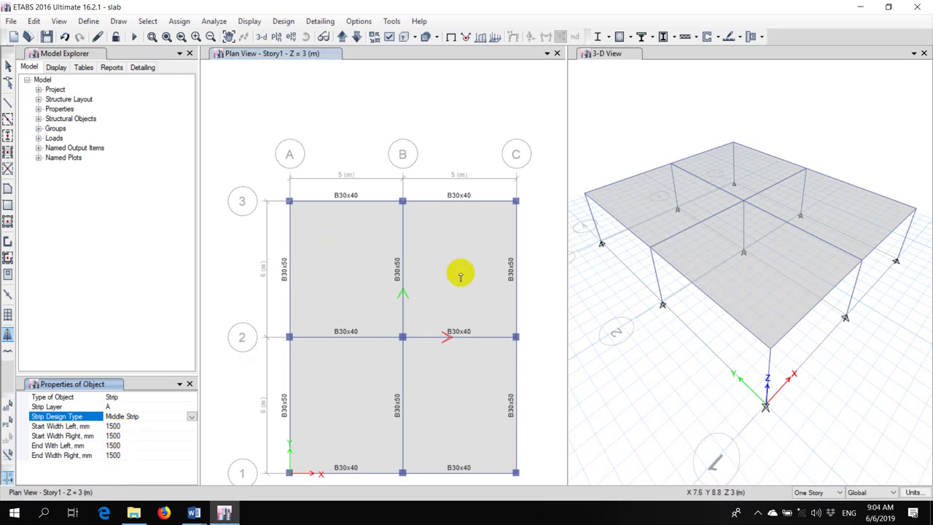
# Check the snap options for joints, line ends and midpoints, and grid intersections.
pyautogui.click(118, 20)
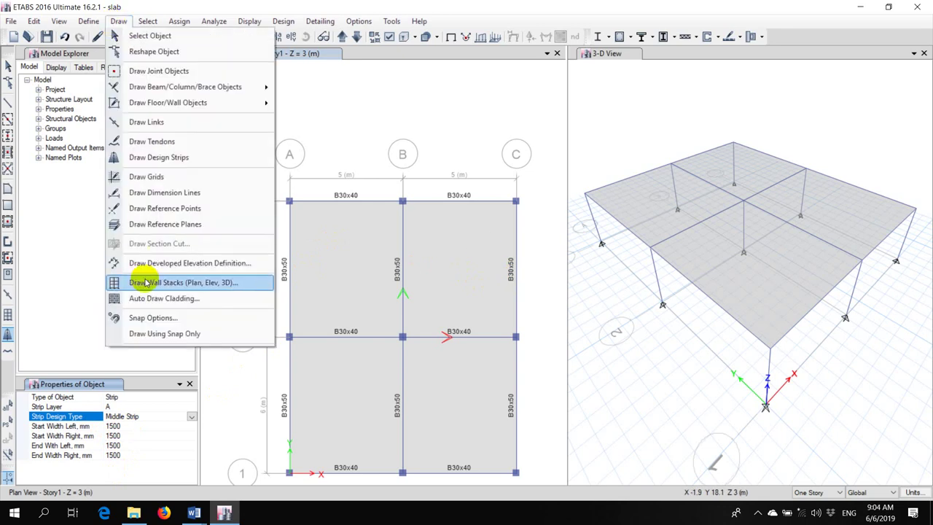
pyautogui.click(154, 314)
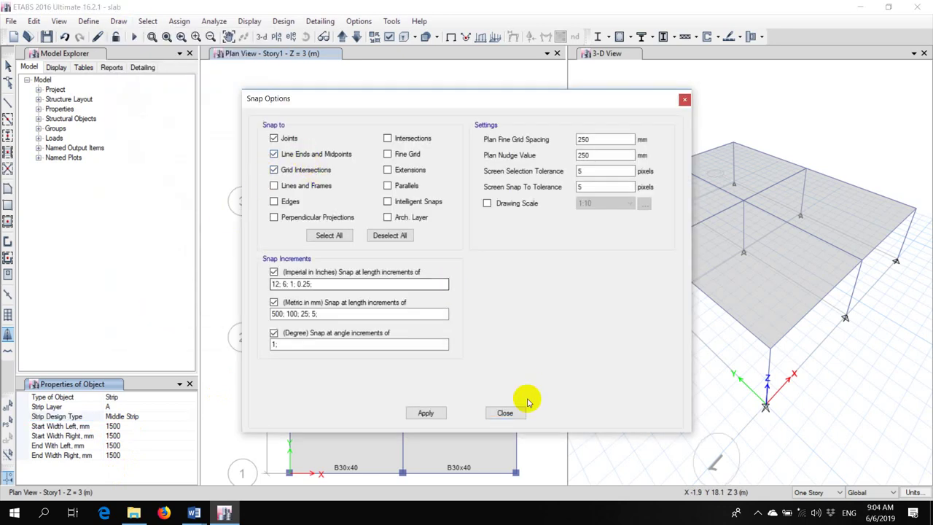
pyautogui.click(503, 413)
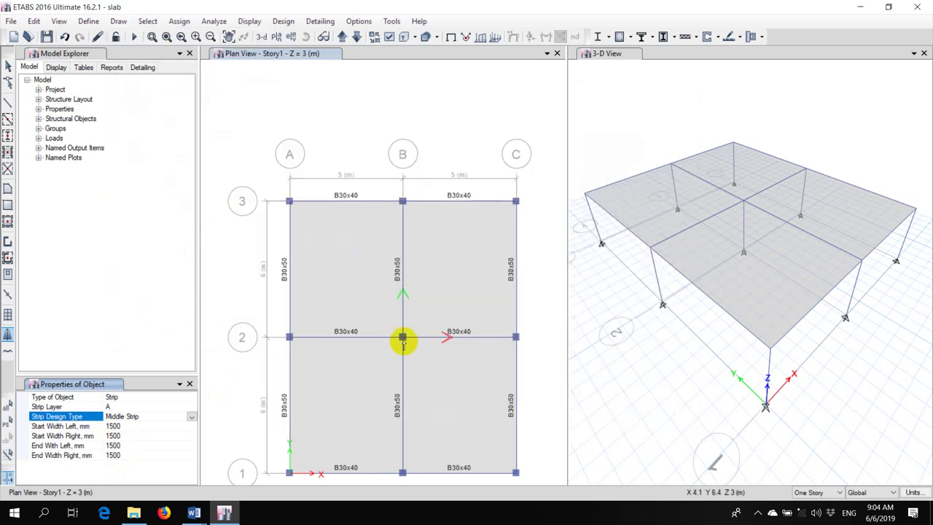
# Draw the middle strip along X from grid A to grid C, midway between grids 2 and 3, and finish drawing.
pyautogui.click(290, 269)
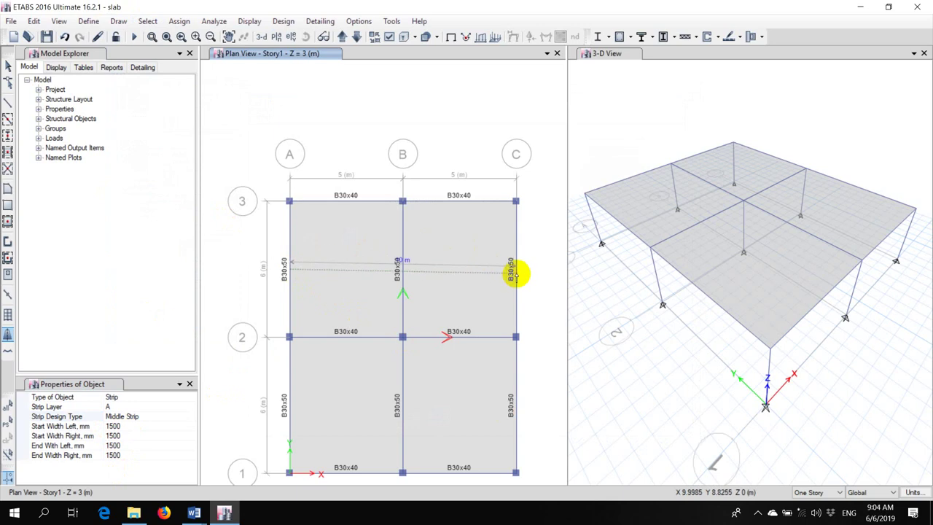
pyautogui.click(514, 269)
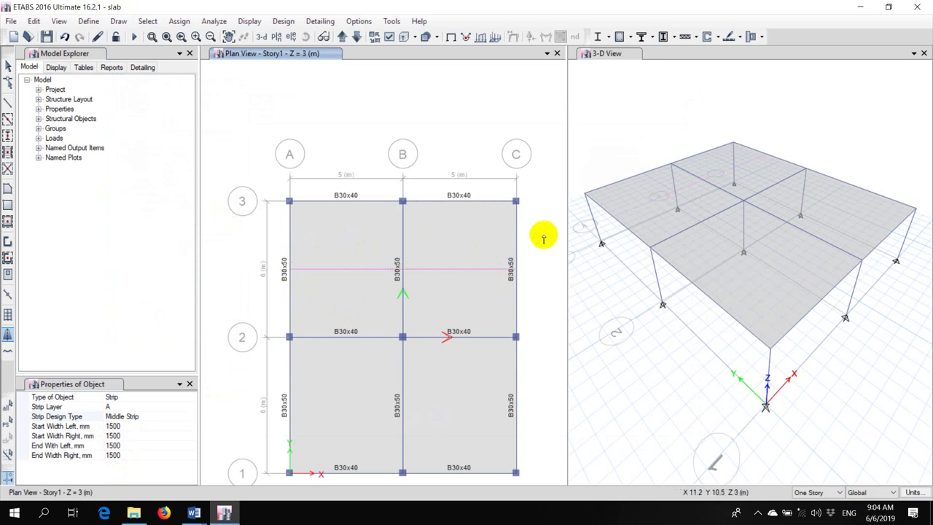
pyautogui.click(7, 66)
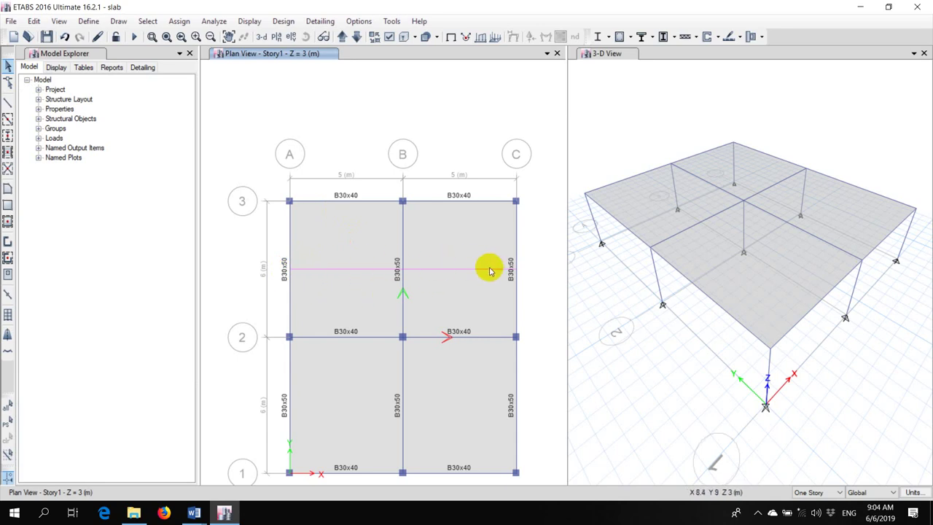
# Show the design strip width in the plan view and close the 3-D view.
pyautogui.click(389, 36)
pyautogui.click(462, 75)
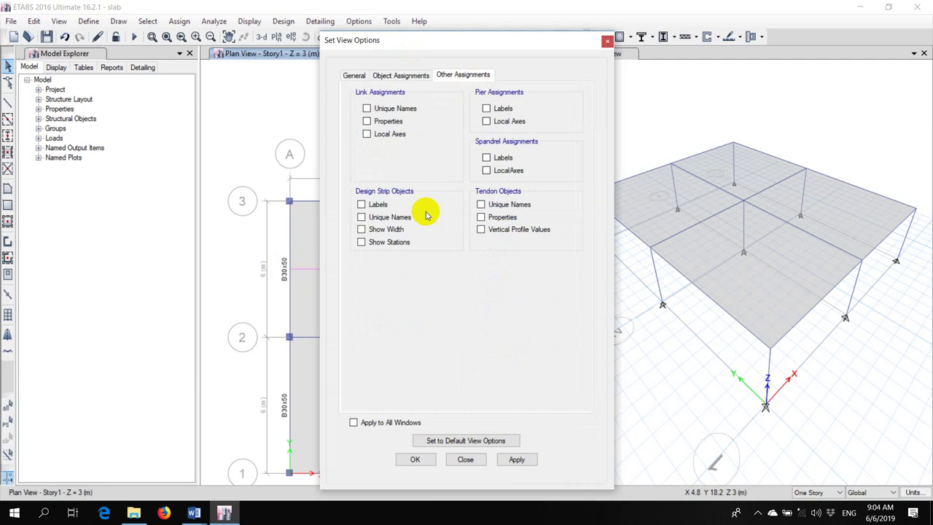
pyautogui.click(361, 229)
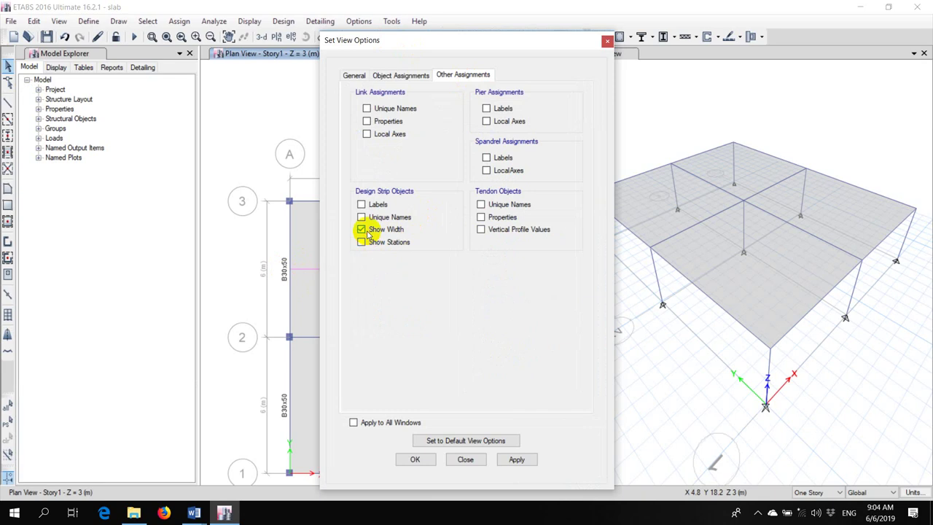
pyautogui.click(516, 459)
pyautogui.click(465, 459)
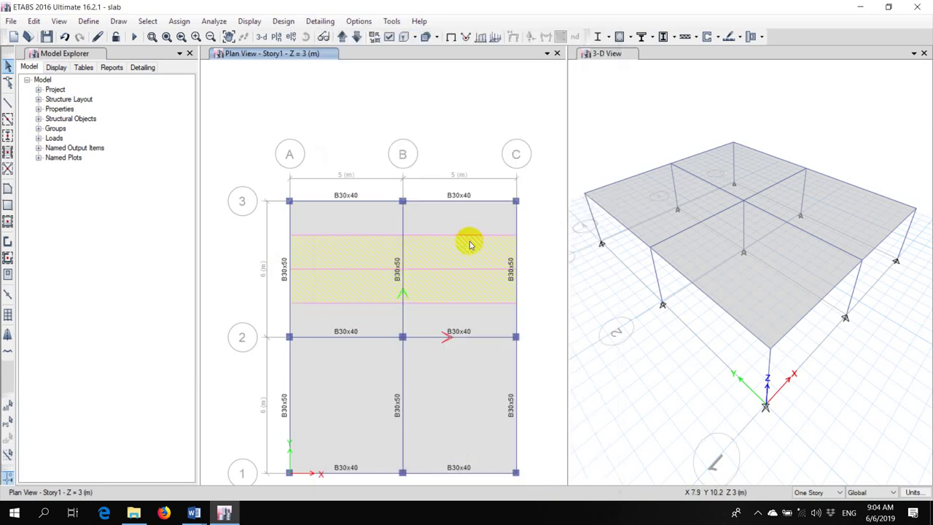
pyautogui.click(924, 53)
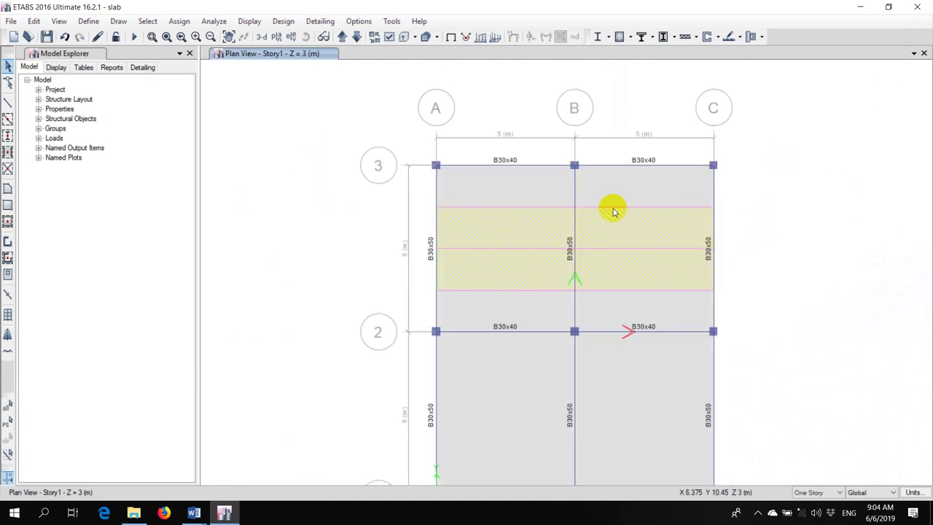
pyautogui.scroll(3, 650, 211)
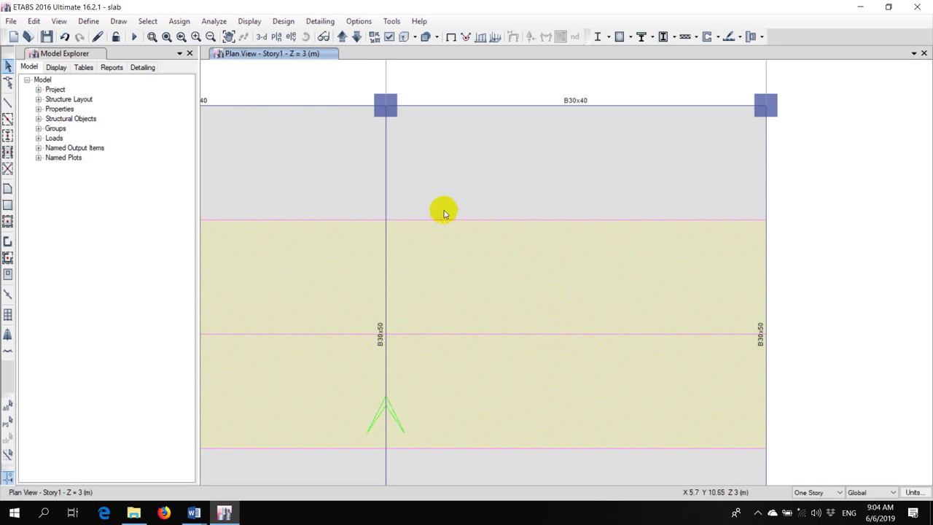
# Run the analysis and return the plan view to the undeformed shape.
pyautogui.click(146, 22)
pyautogui.click(132, 37)
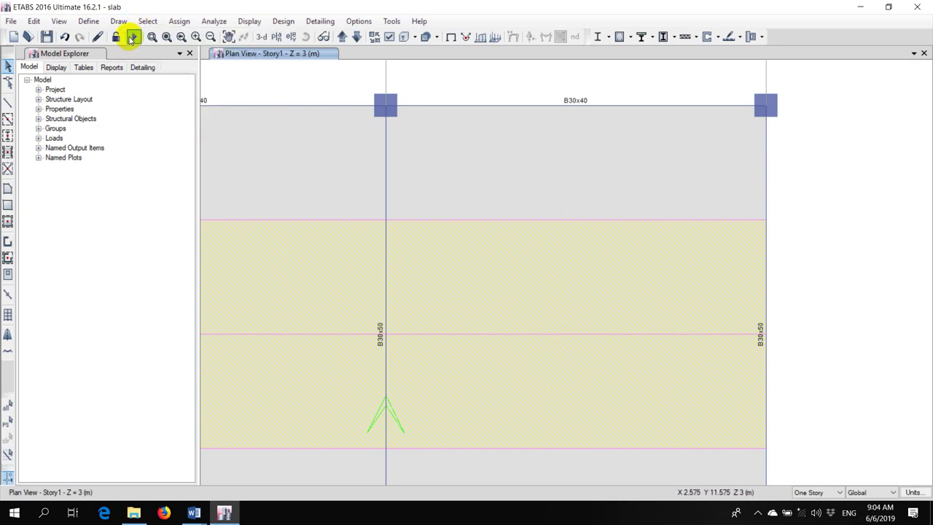
pyautogui.click(134, 36)
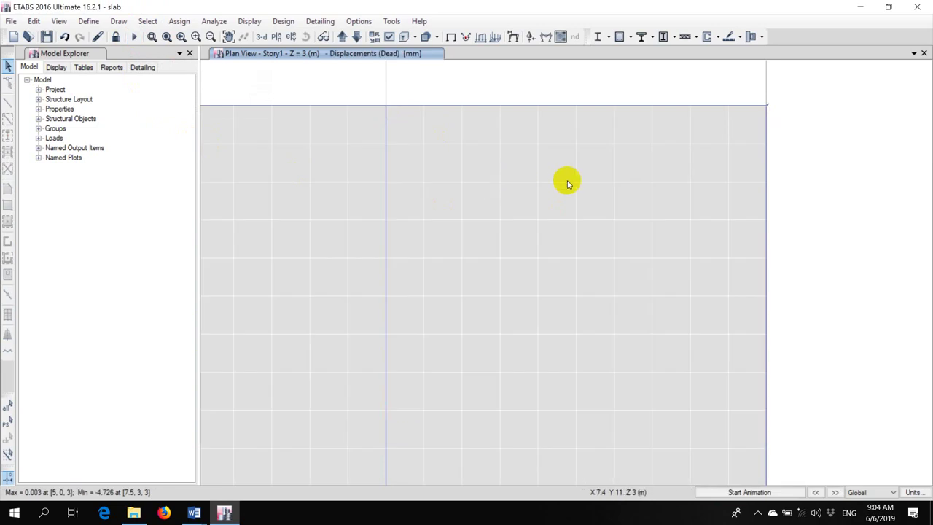
pyautogui.click(452, 36)
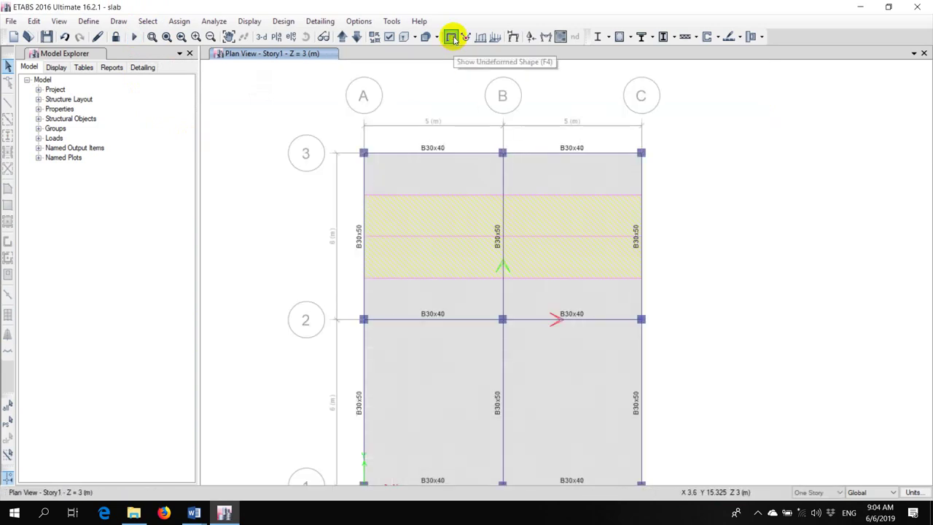
# Display the layer A strip moment diagram for combo UDSlbU2, filled and with values shown on the diagram.
pyautogui.click(249, 21)
pyautogui.moveTo(290, 93)
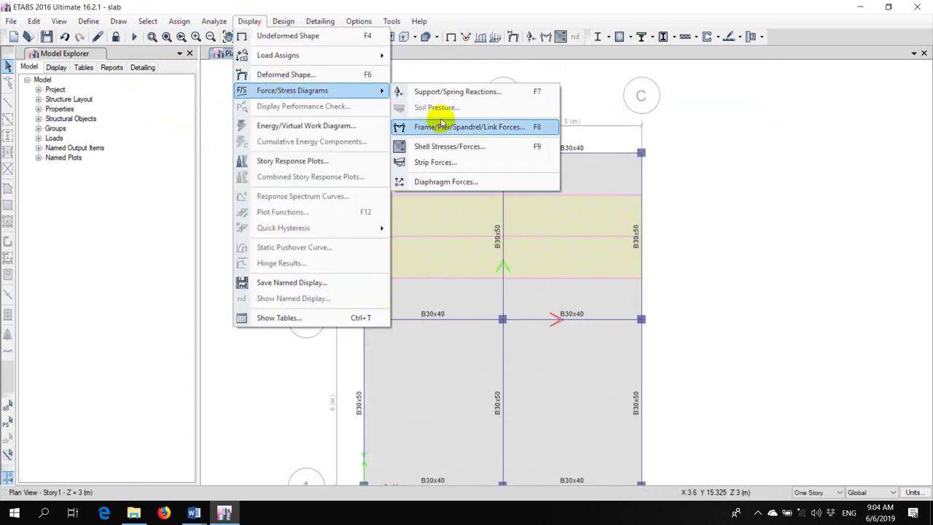
pyautogui.click(435, 162)
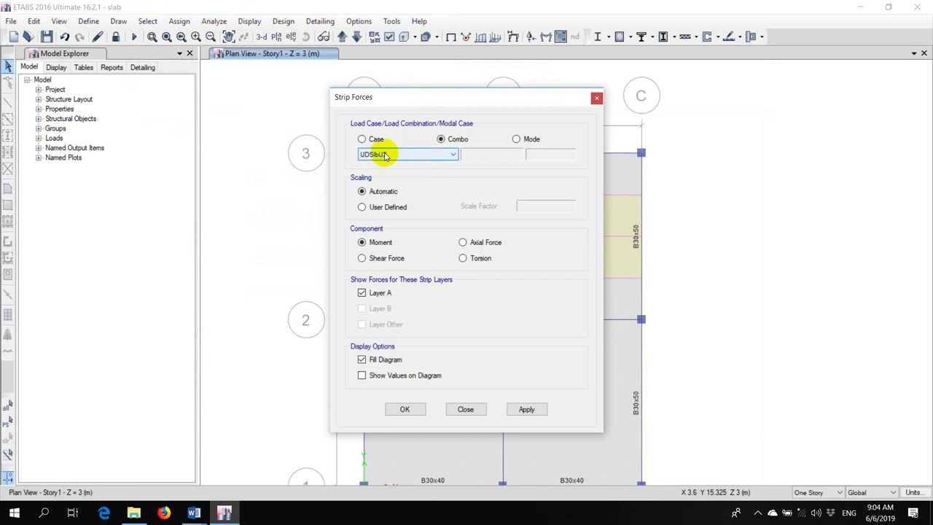
pyautogui.click(379, 246)
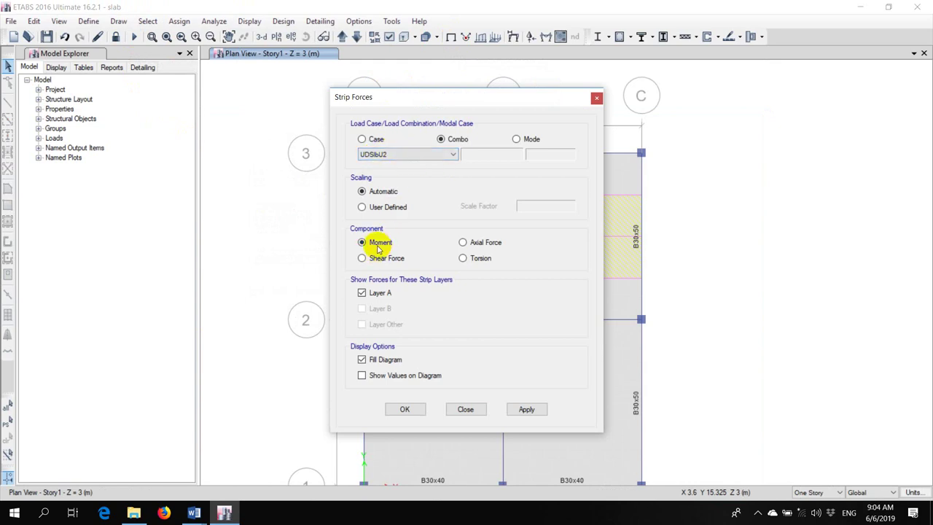
pyautogui.click(530, 409)
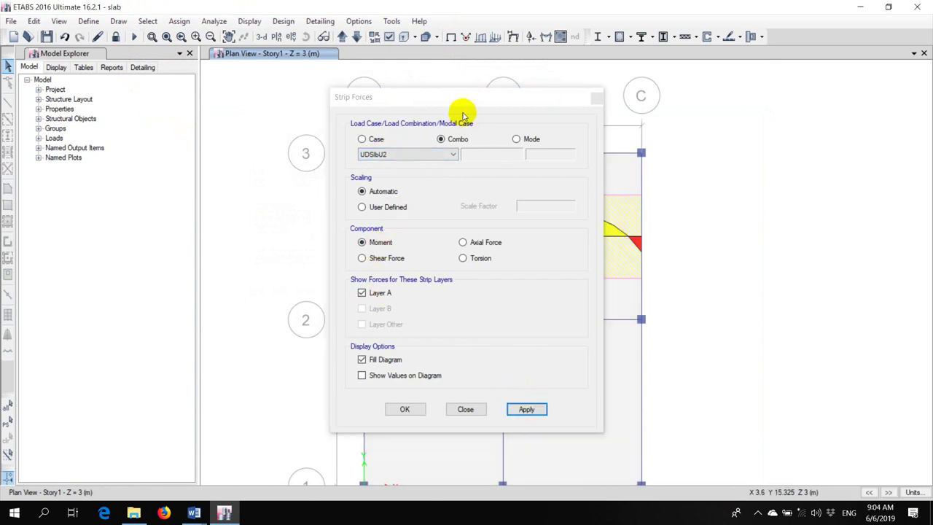
pyautogui.moveTo(461, 100); pyautogui.dragTo(170, 85)
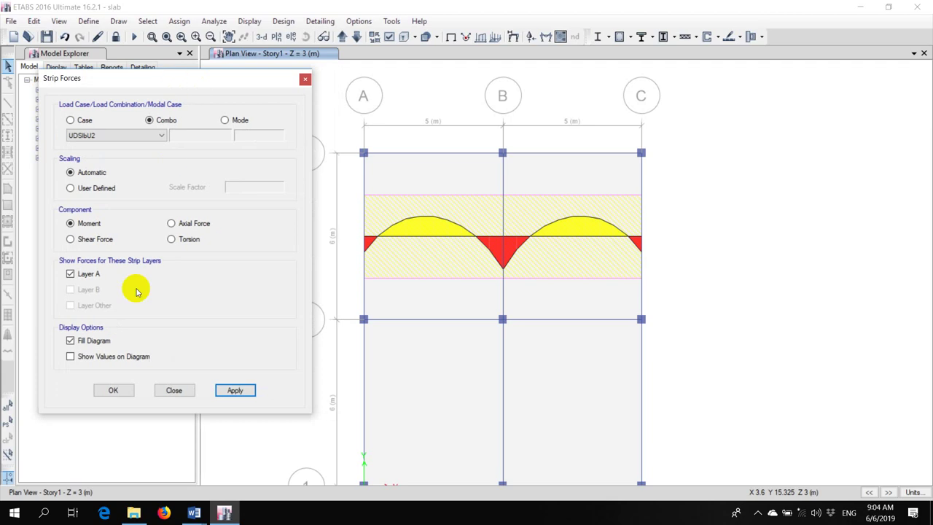
pyautogui.click(70, 357)
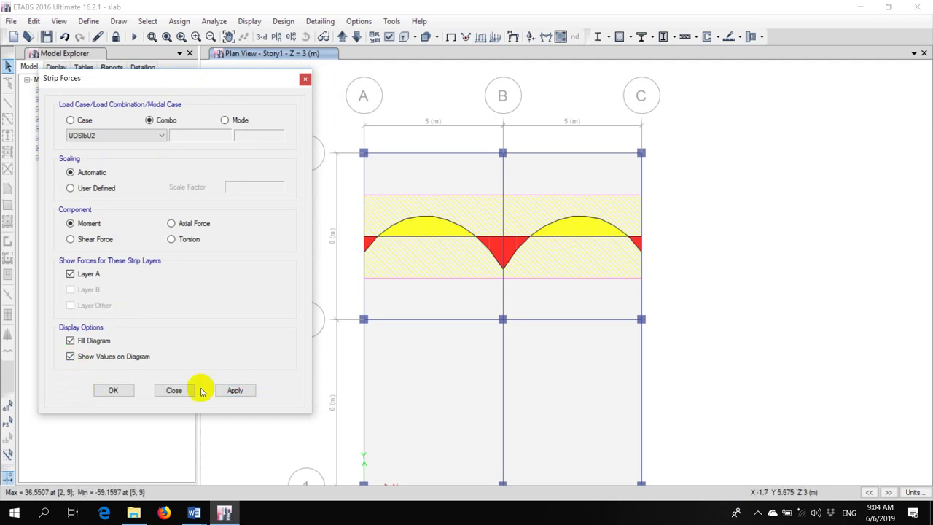
pyautogui.click(235, 390)
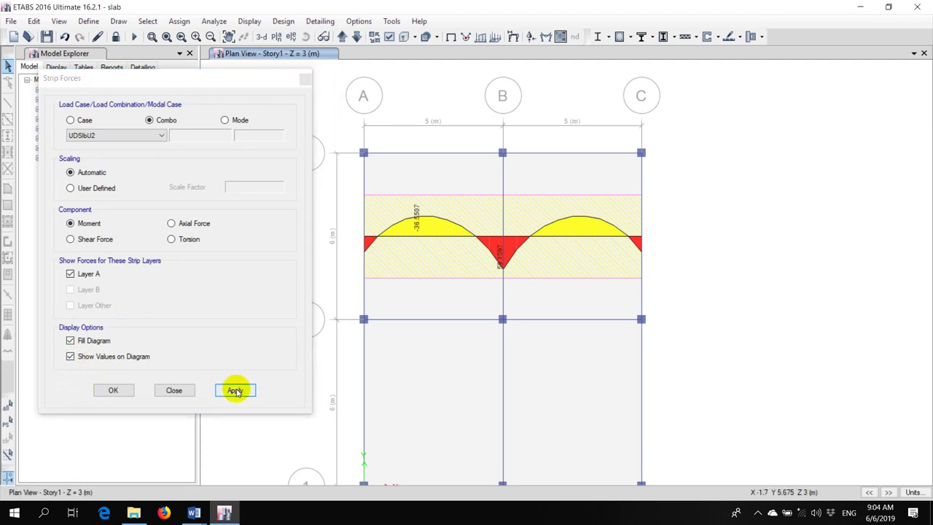
# Read the strip moment near the middle of span B–C, at about X 7.9 m, and close the Strip Forces dialog.
pyautogui.scroll(3, 545, 208)
pyautogui.moveTo(588, 282); pyautogui.dragTo(651, 286)
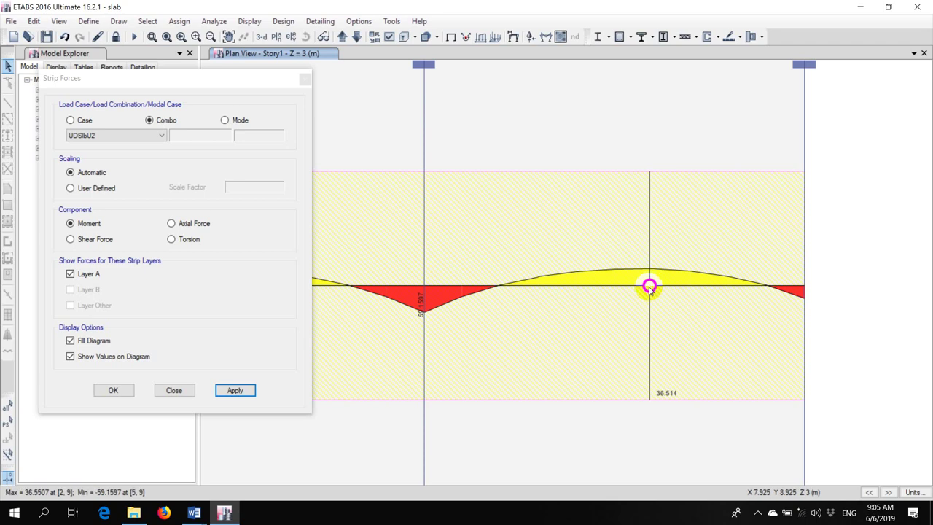
pyautogui.click(174, 390)
pyautogui.scroll(-3, 573, 331)
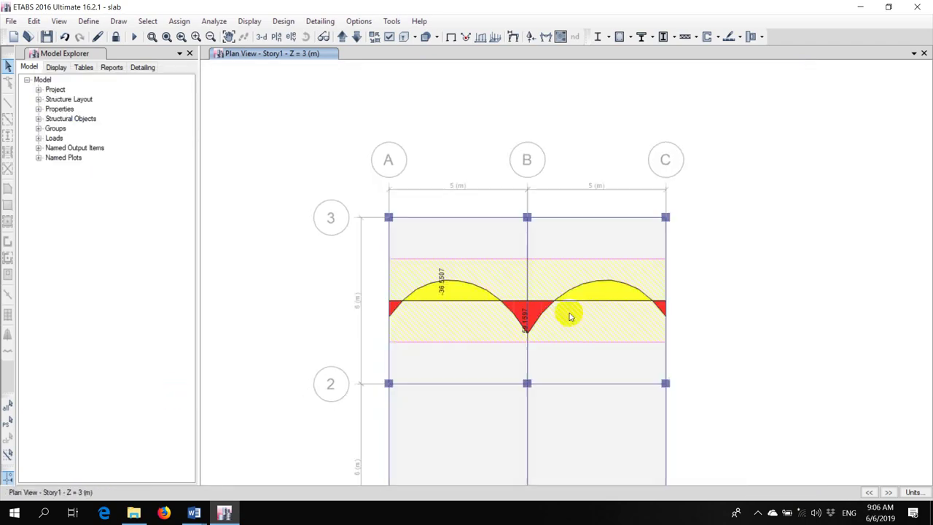
# Select the design strip and restore the undeformed shape in the plan view.
pyautogui.click(460, 307)
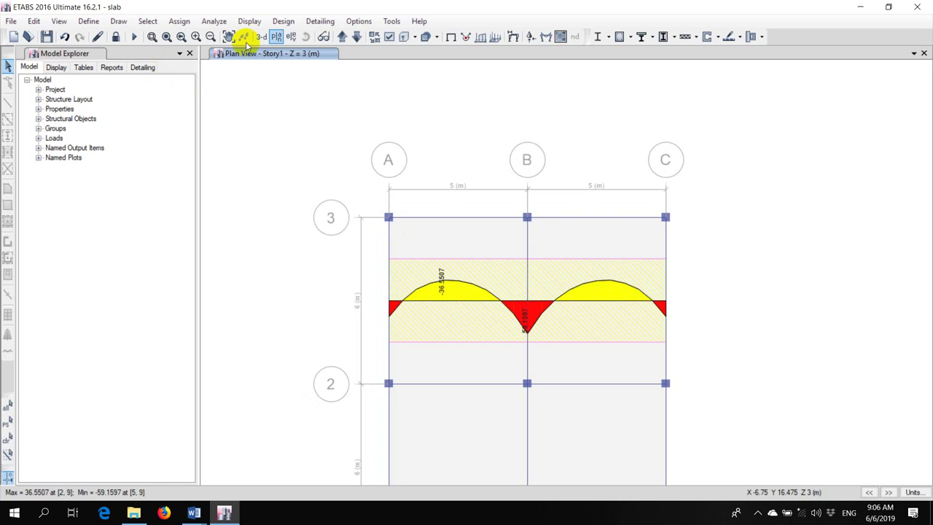
pyautogui.click(450, 38)
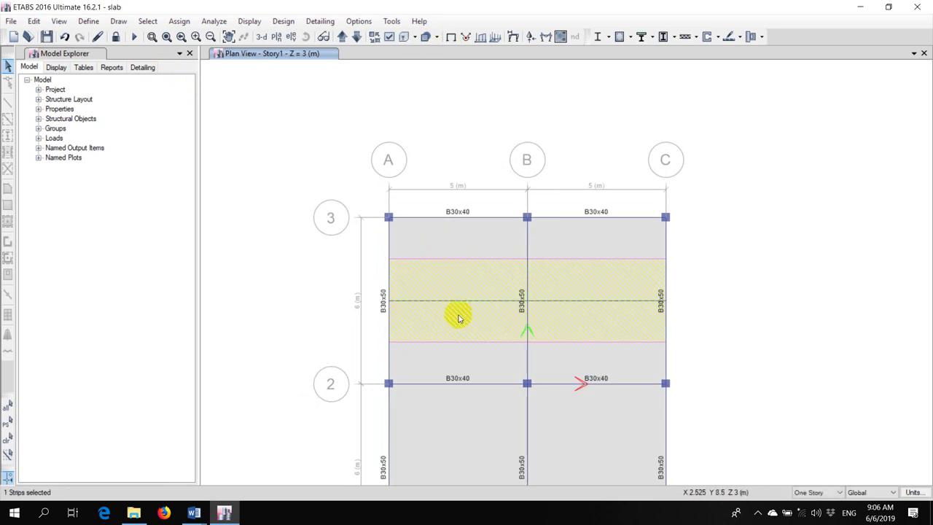
pyautogui.moveTo(462, 308); pyautogui.dragTo(391, 294, button='middle')
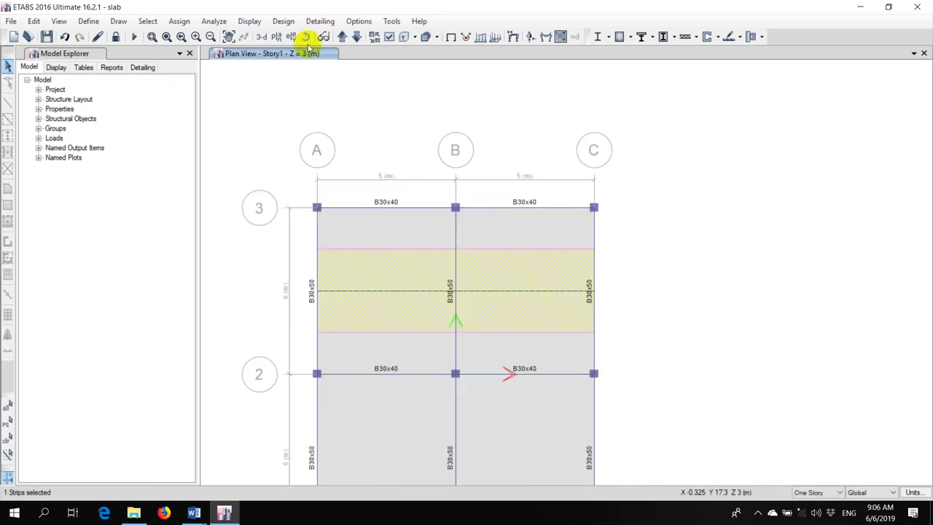
# Open the concrete slab design preferences and review the Country options and the Alpha CC factor for Eurocode 2-2004.
pyautogui.click(282, 21)
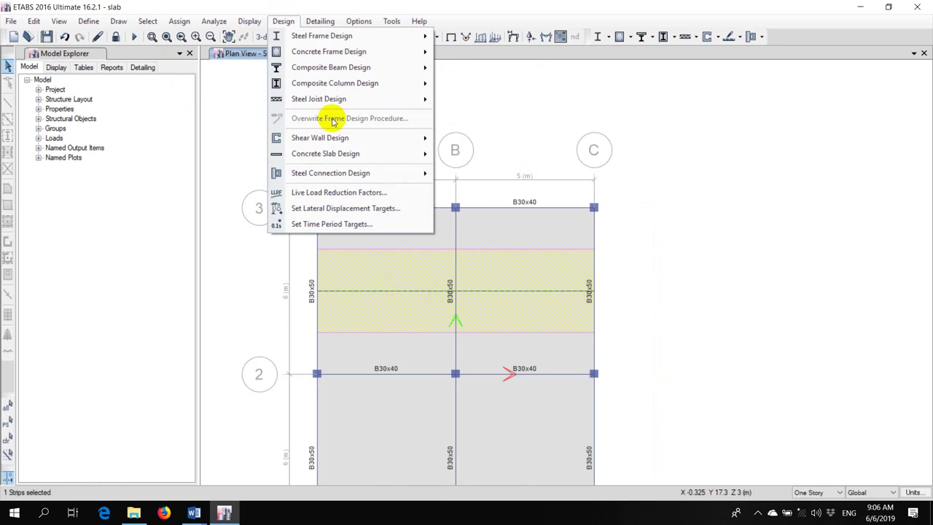
pyautogui.moveTo(349, 157)
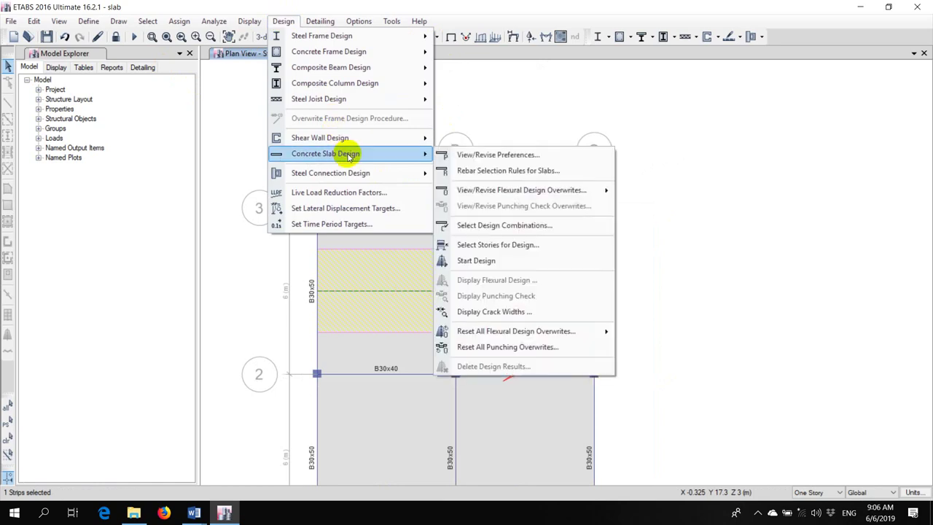
pyautogui.click(530, 156)
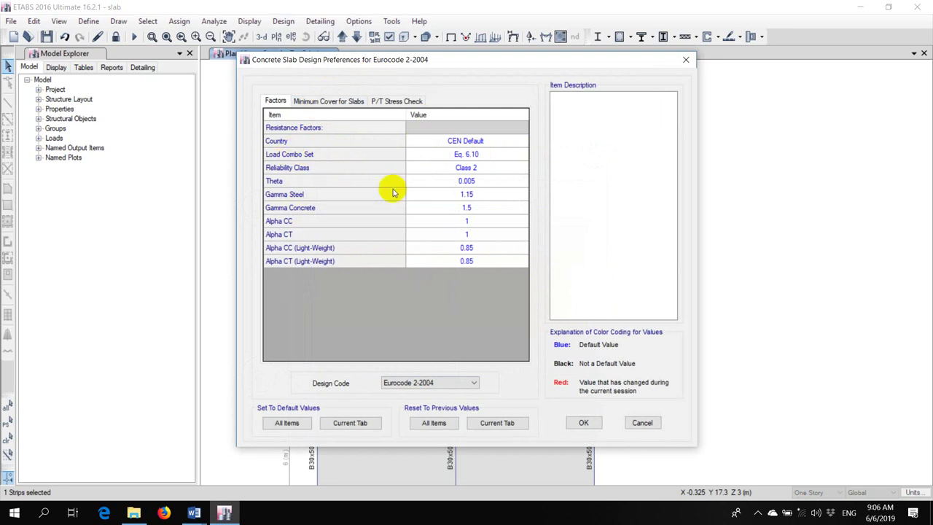
pyautogui.click(489, 142)
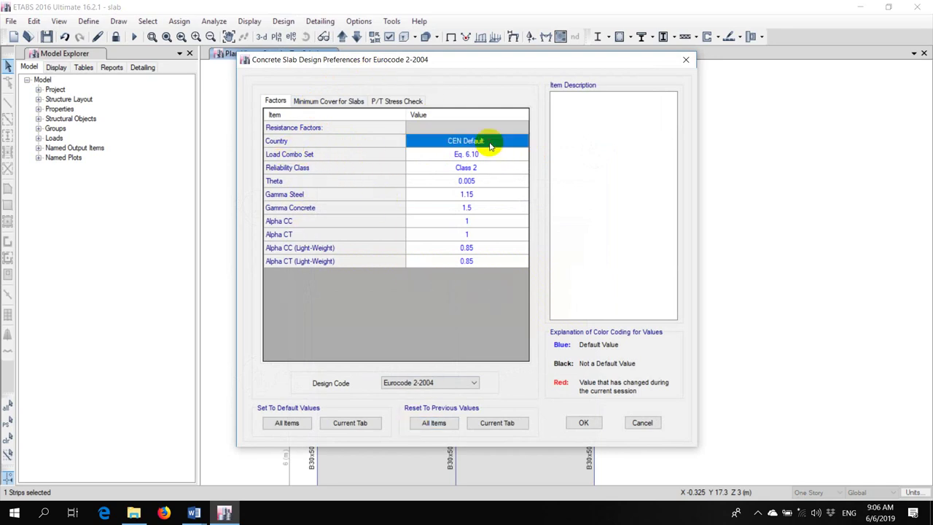
pyautogui.click(515, 145)
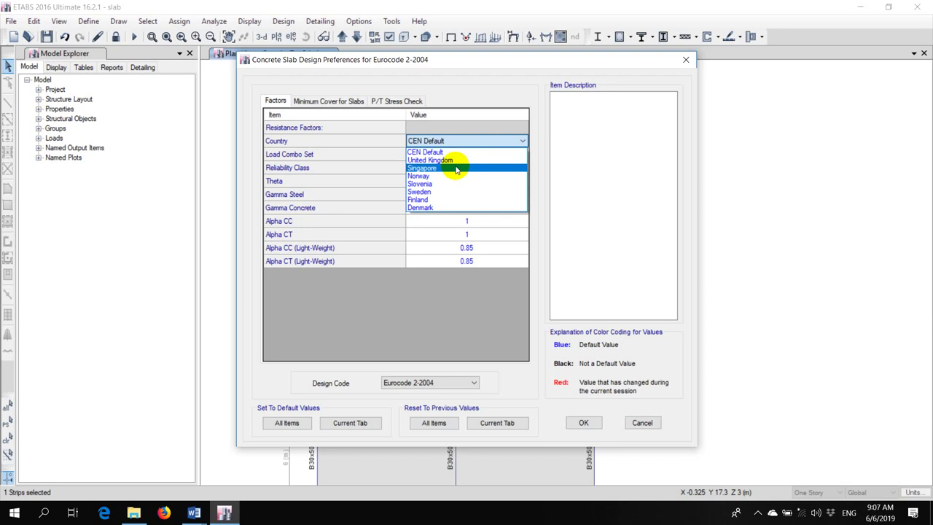
pyautogui.click(433, 151)
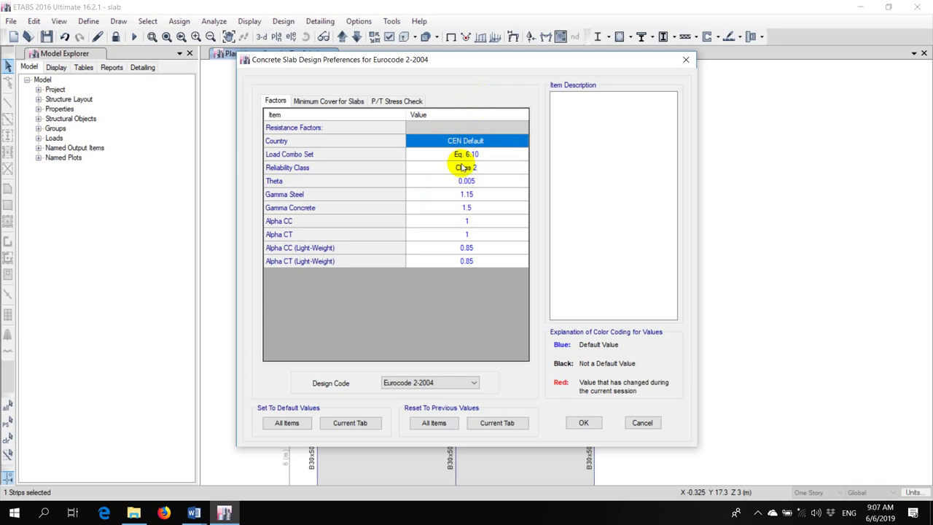
pyautogui.click(279, 223)
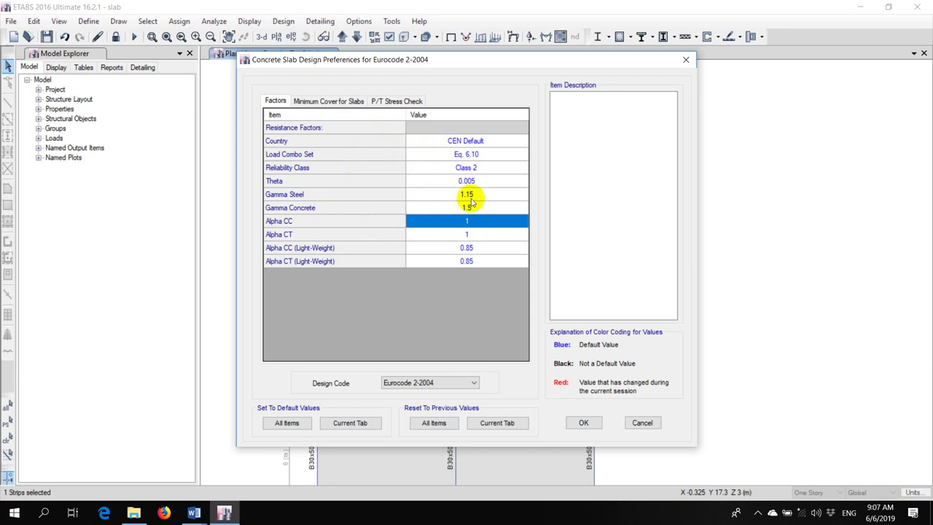
# Try United Kingdom as the country to compare its factors, set it back to CEN Default, and cancel the preferences.
pyautogui.click(500, 142)
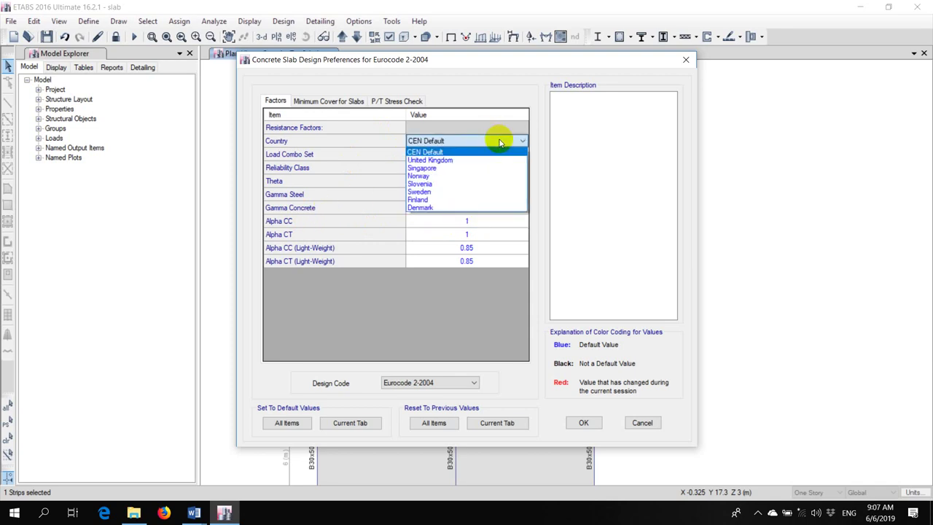
pyautogui.click(466, 160)
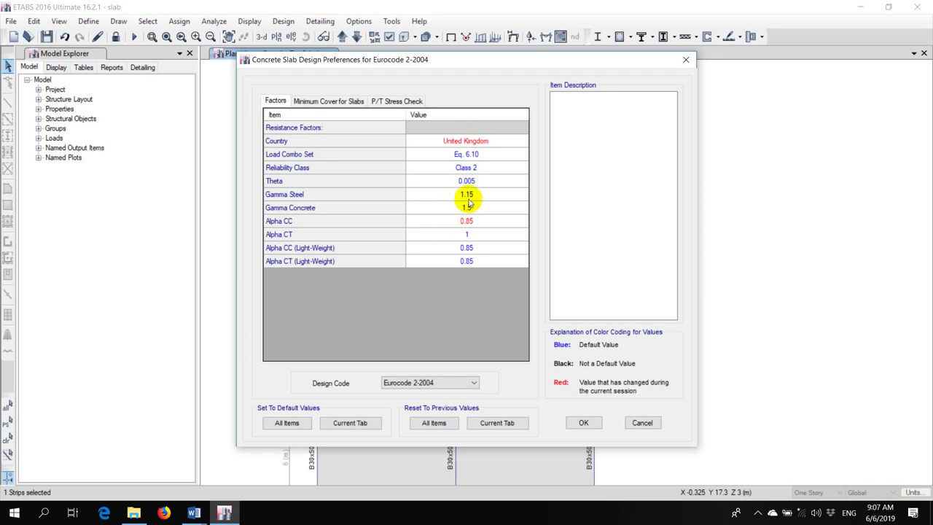
pyautogui.click(500, 141)
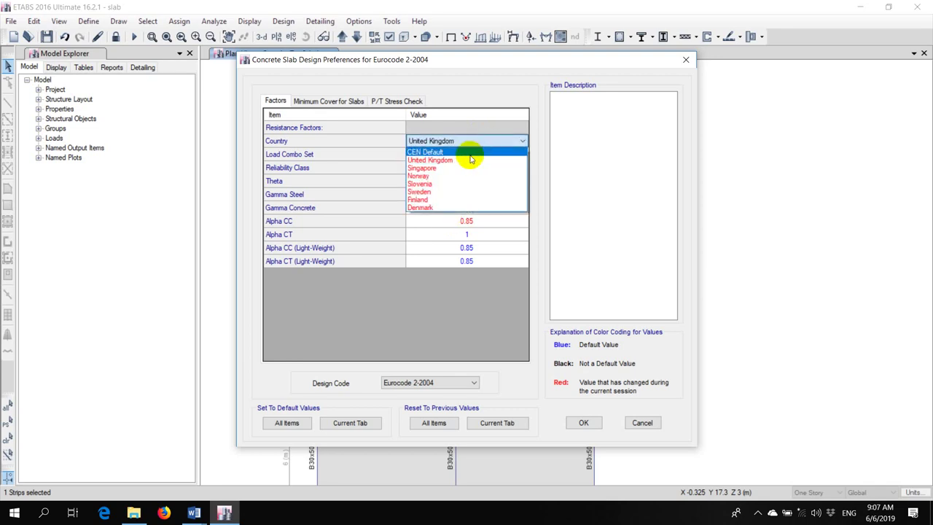
pyautogui.click(469, 152)
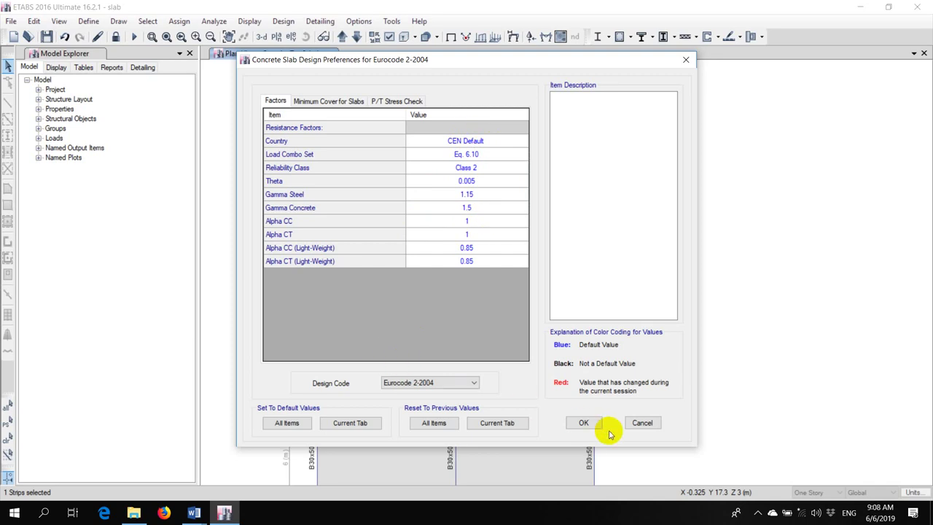
pyautogui.click(642, 423)
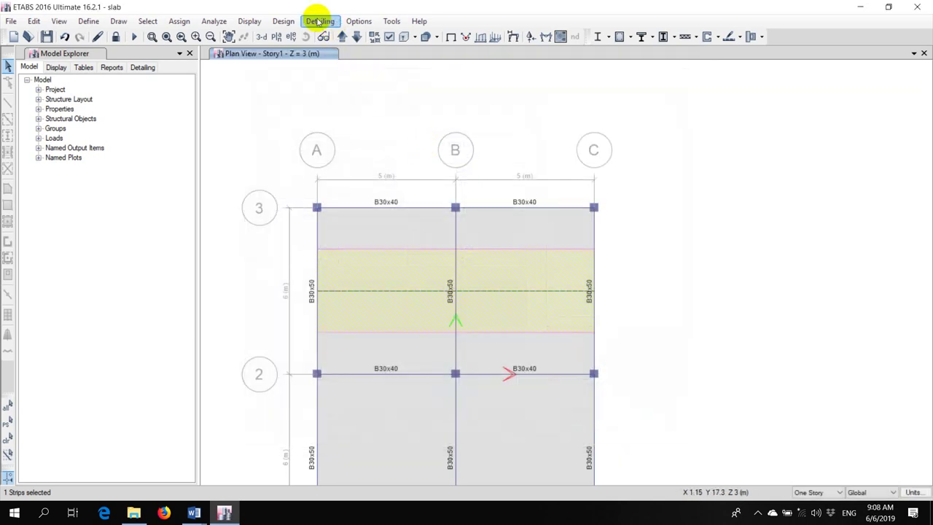
# Set the rebar material of the selected strip to fy400 in the strip-based flexural design overwrites.
pyautogui.click(283, 21)
pyautogui.moveTo(382, 152)
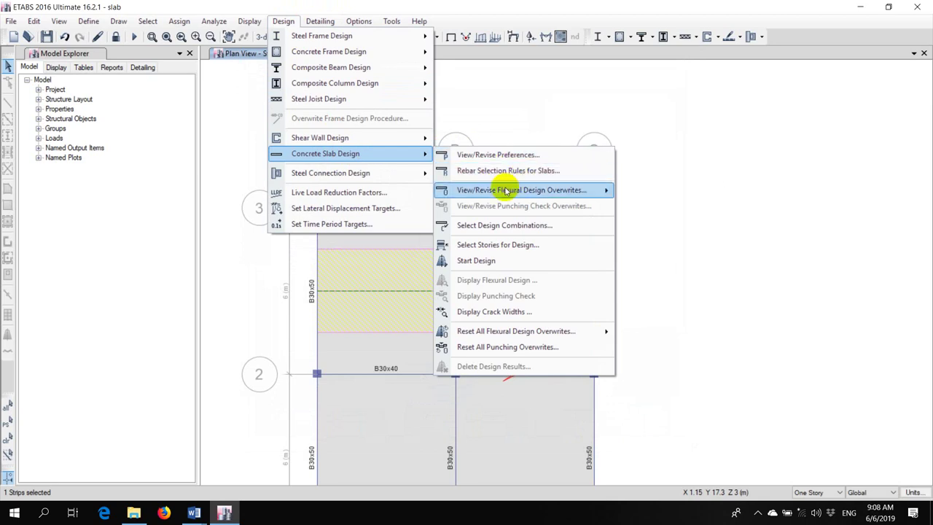
pyautogui.moveTo(505, 190)
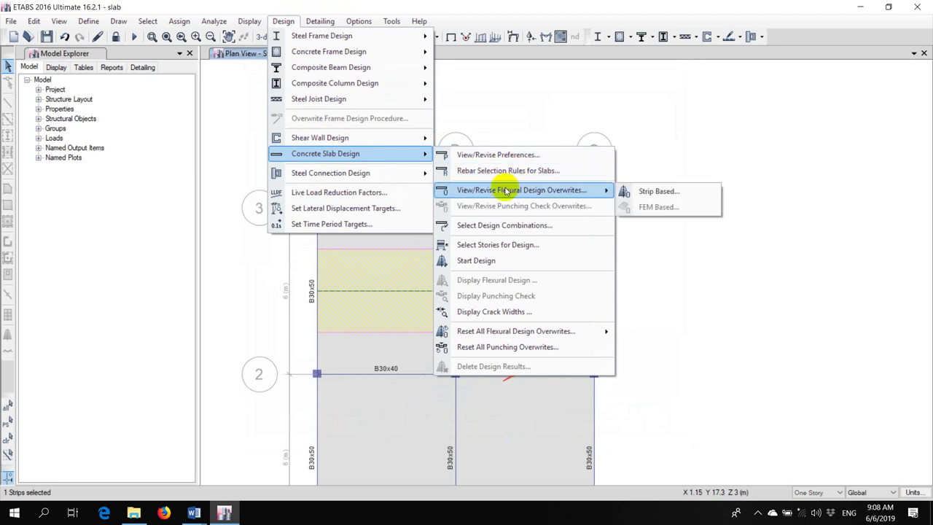
pyautogui.click(660, 191)
pyautogui.click(477, 227)
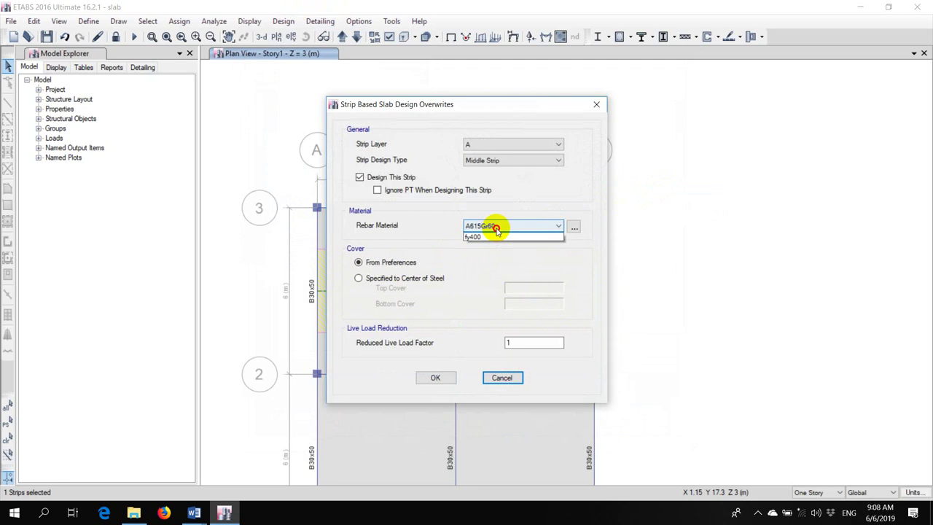
pyautogui.click(484, 245)
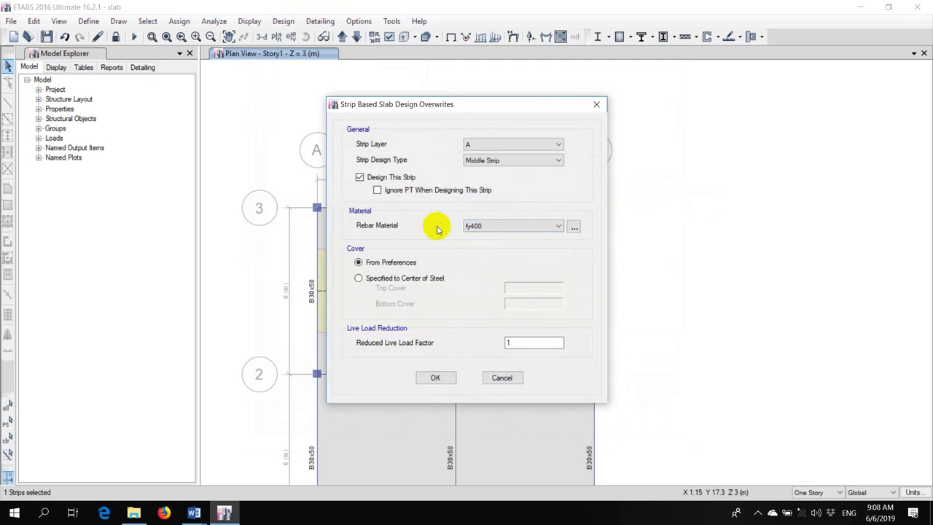
pyautogui.click(476, 159)
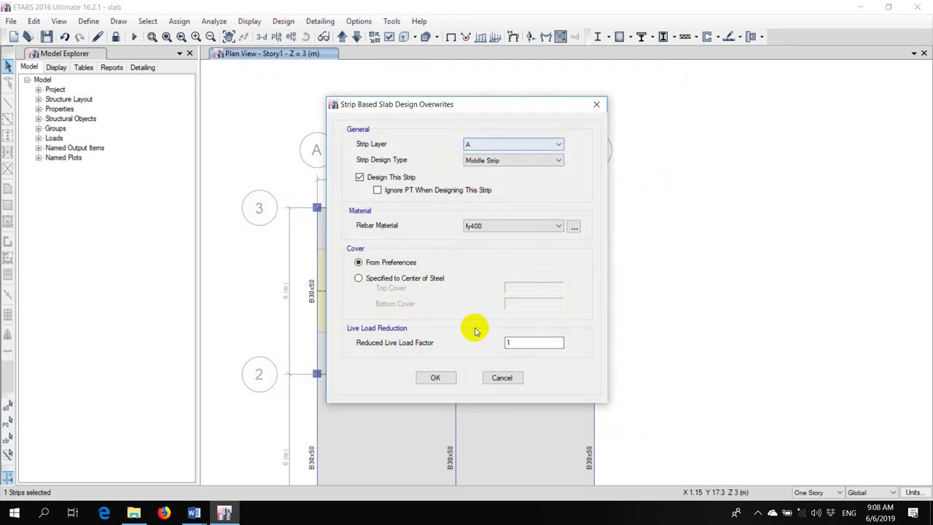
pyautogui.click(433, 377)
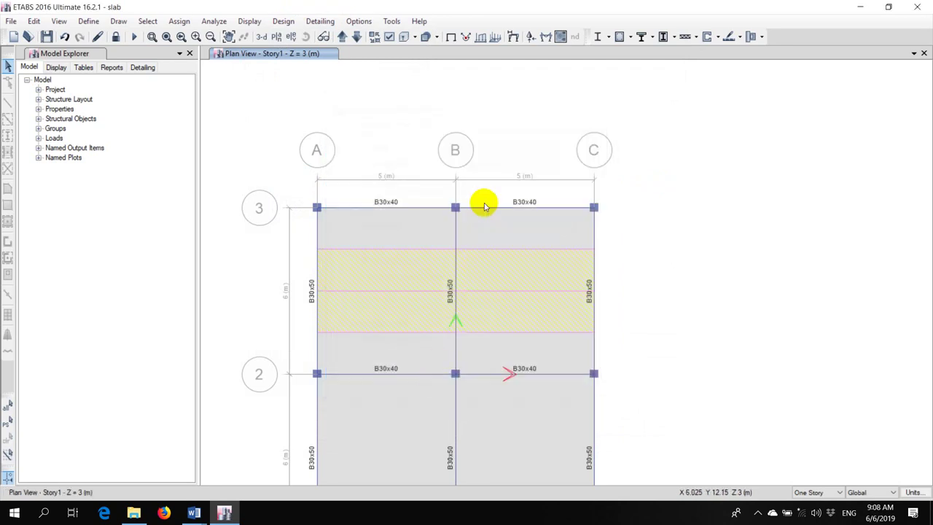
# Reselect the design strip between grids 2 and 3 and run the concrete slab design for Story1.
pyautogui.click(406, 292)
pyautogui.click(284, 21)
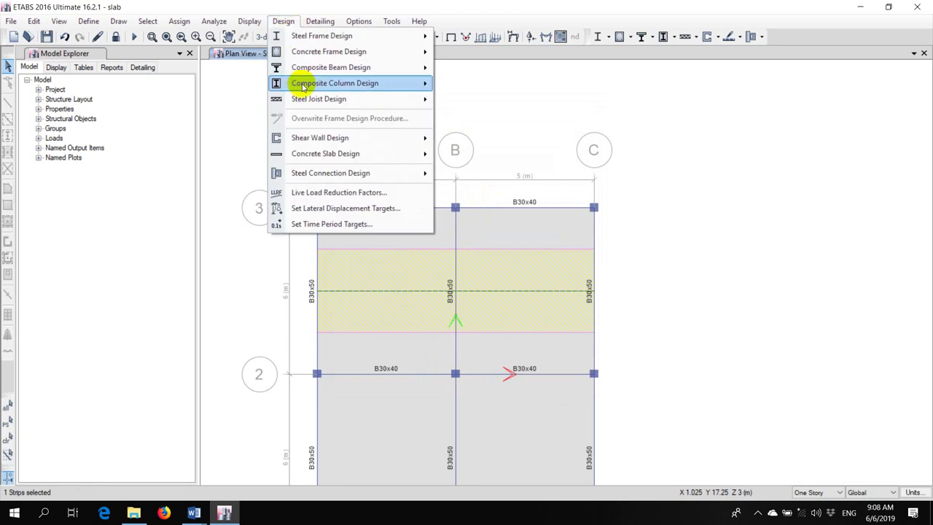
pyautogui.moveTo(325, 153)
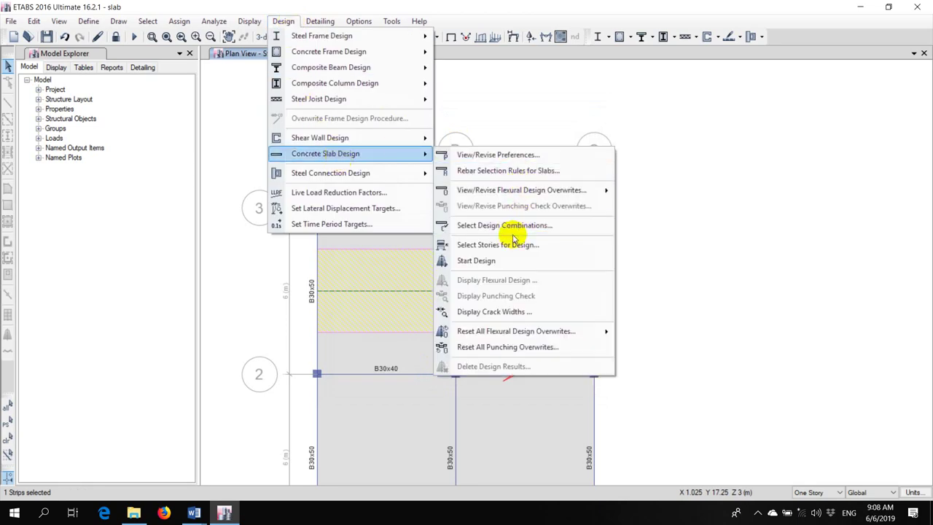
pyautogui.click(487, 263)
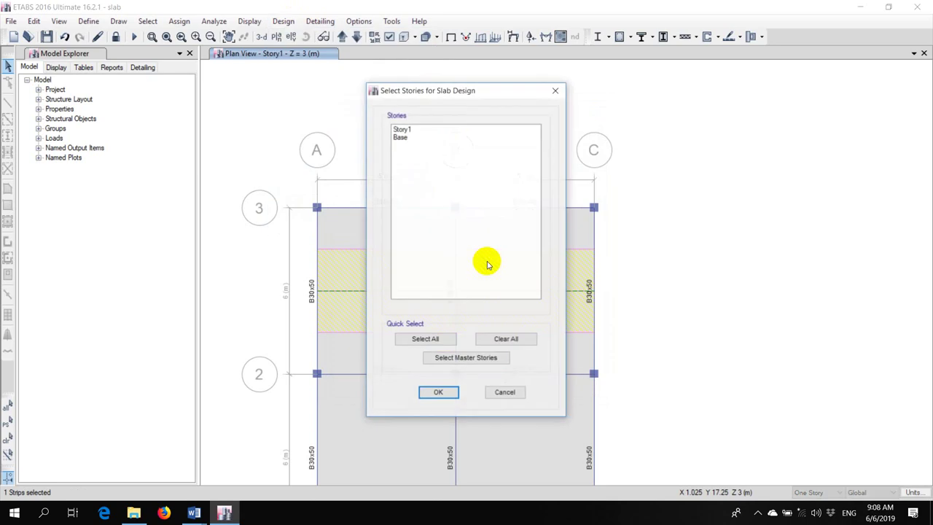
pyautogui.click(418, 130)
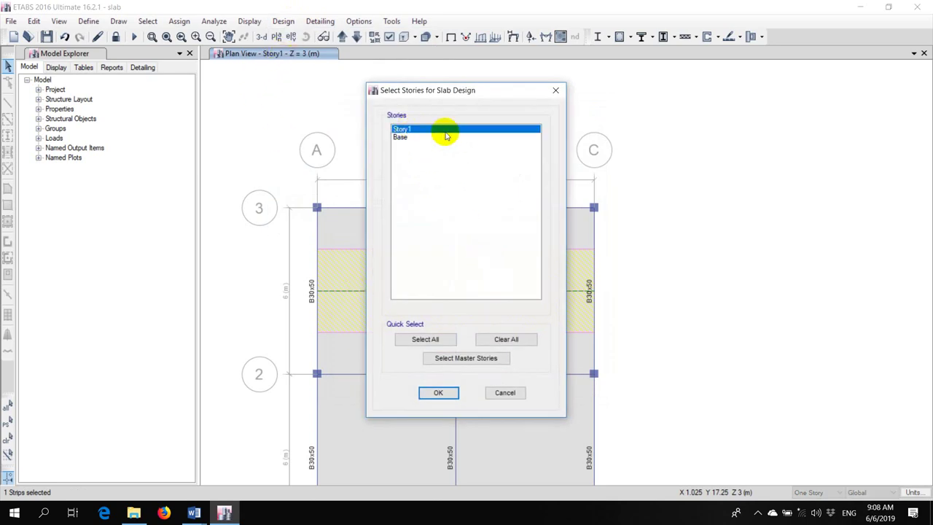
pyautogui.click(438, 392)
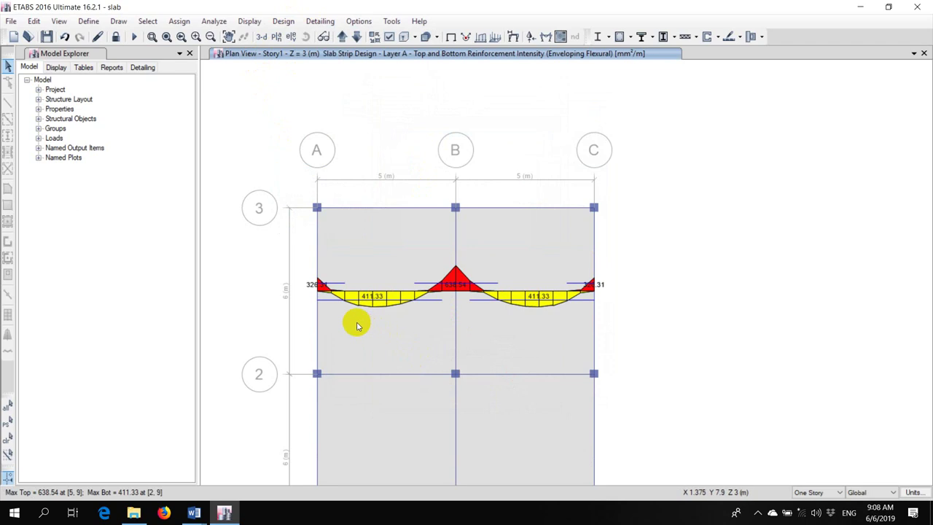
# Read the top and bottom reinforcement intensity along the strip in span A–B, near grid B and in span B–C.
pyautogui.click(383, 292)
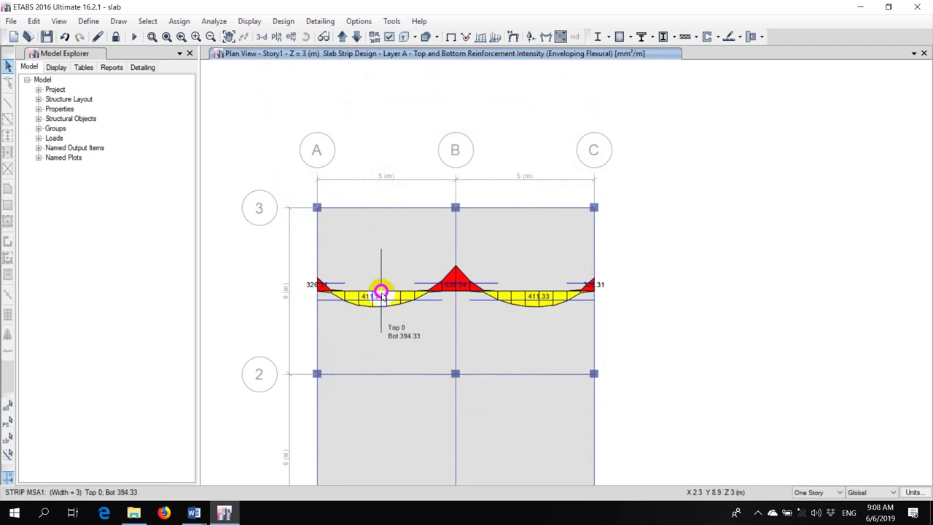
pyautogui.click(452, 292)
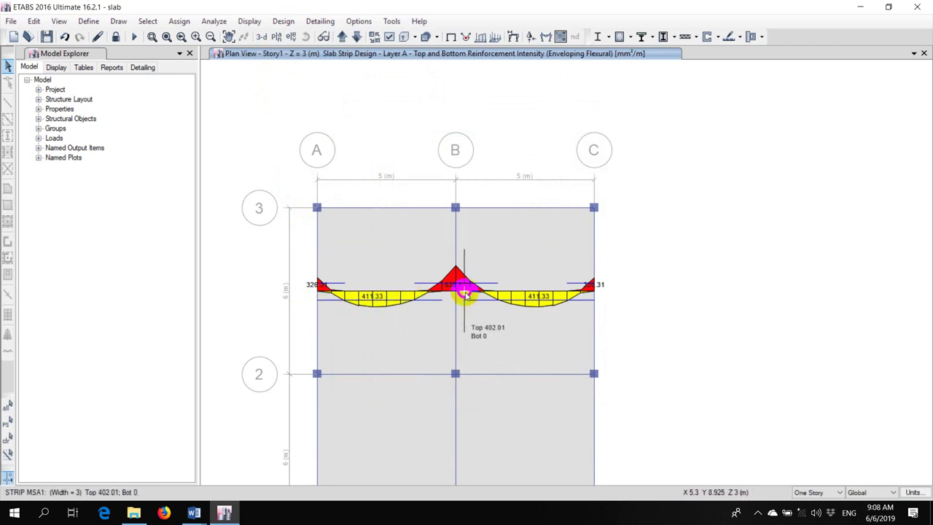
pyautogui.click(521, 292)
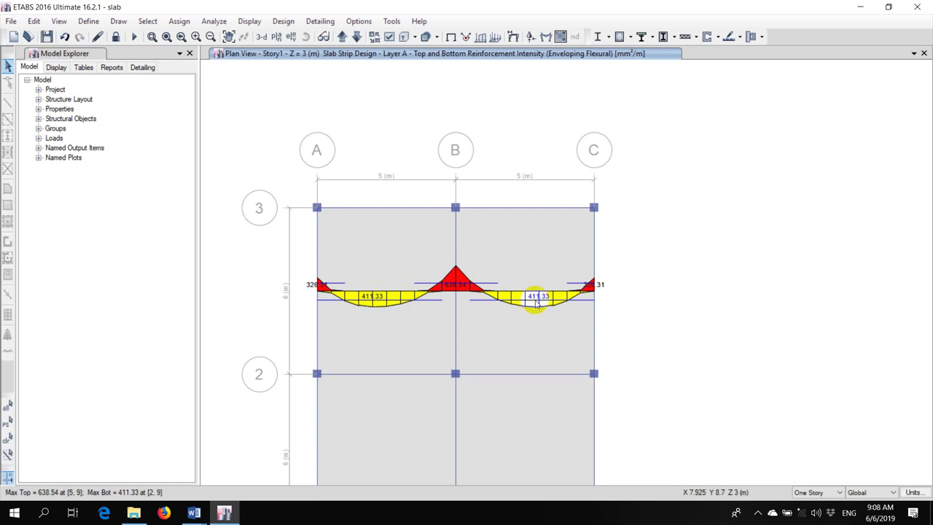
pyautogui.click(537, 293)
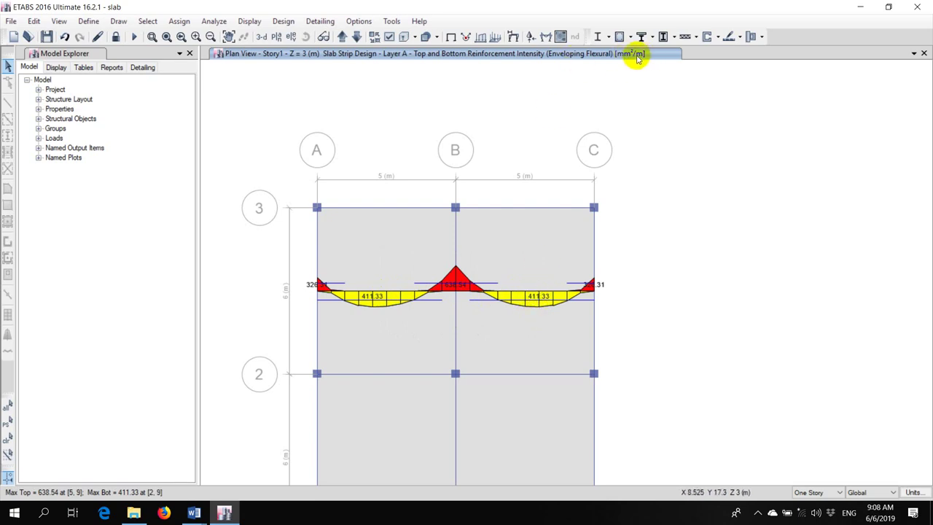
pyautogui.moveTo(461, 292)
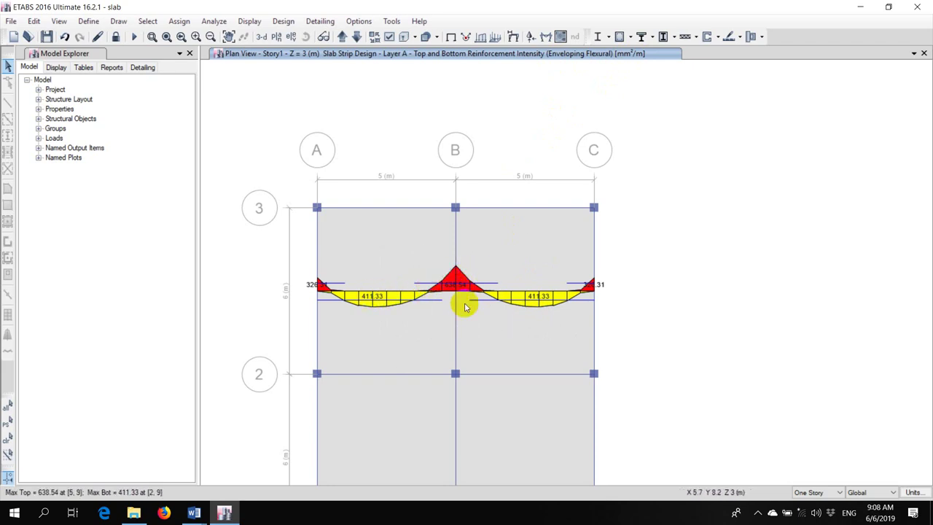
# Open the strip's design details from the middle of span B–C and examine the moment and longitudinal reinforcement diagrams.
pyautogui.moveTo(504, 330); pyautogui.dragTo(542, 277, button='middle')
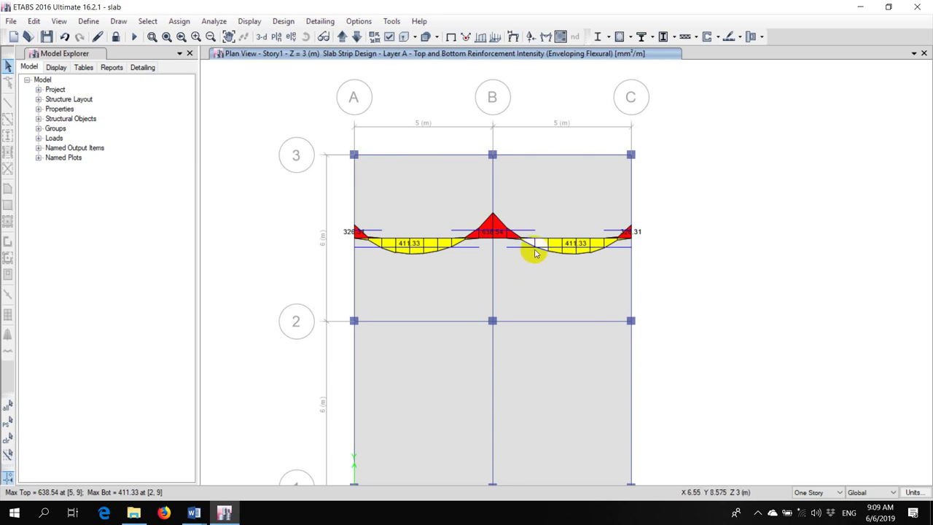
pyautogui.click(573, 239)
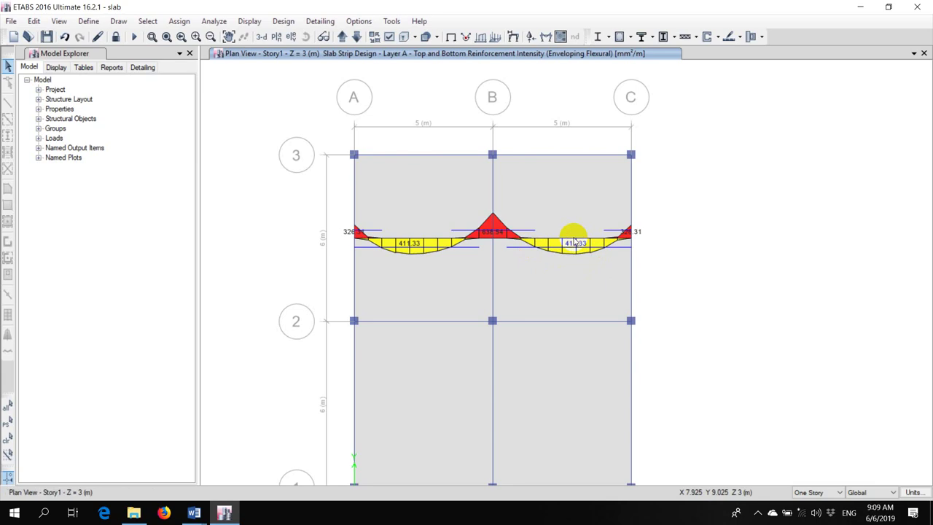
pyautogui.click(575, 241)
pyautogui.click(576, 240)
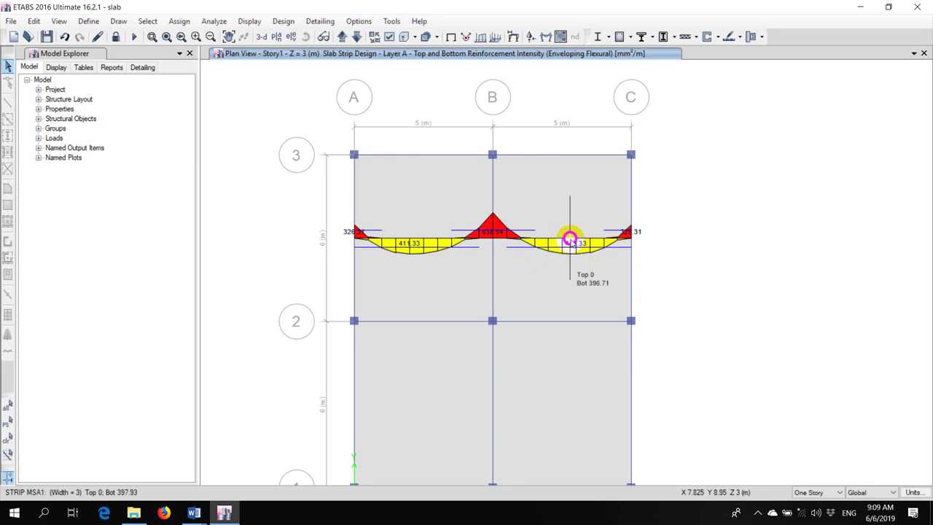
pyautogui.rightClick(576, 240)
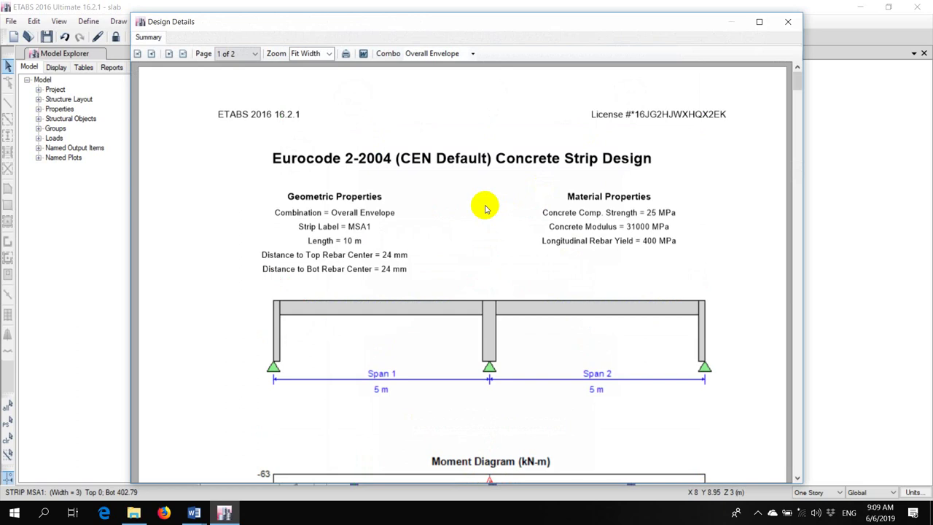
pyautogui.scroll(-5, 485, 209)
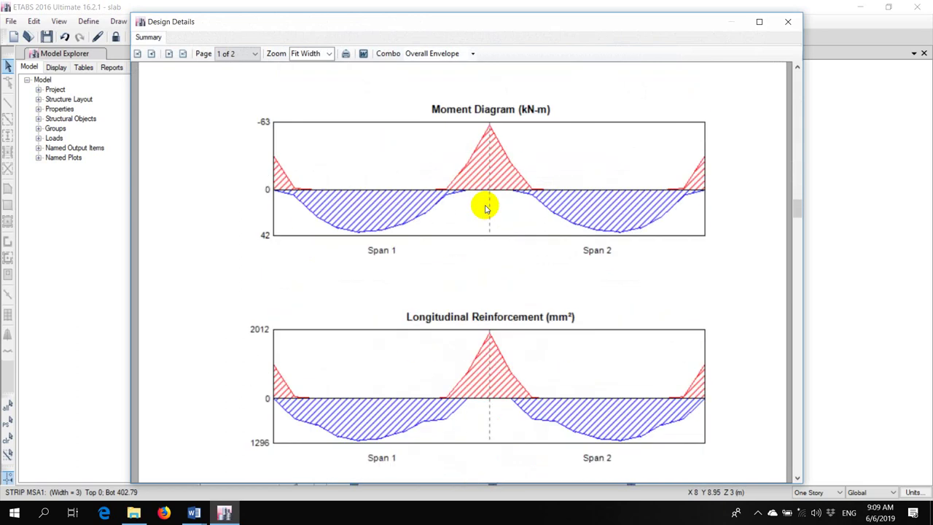
pyautogui.scroll(-3, 486, 209)
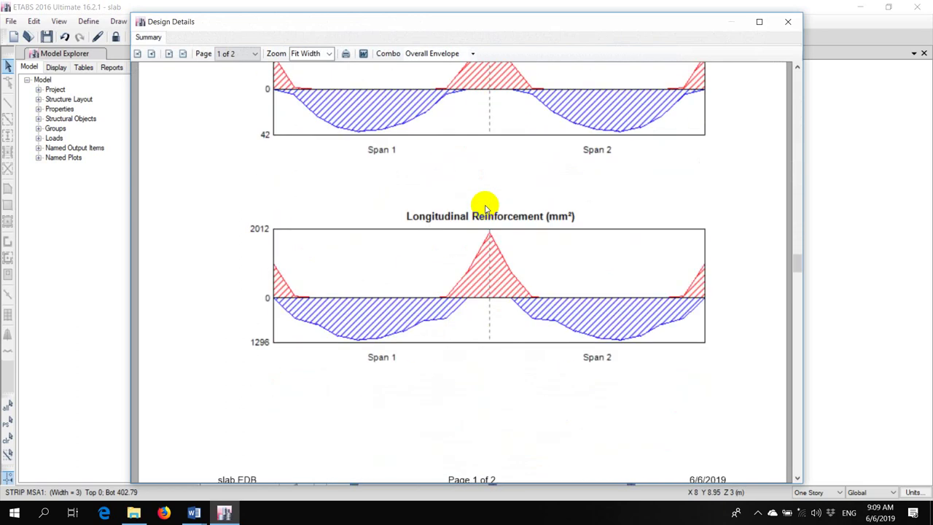
pyautogui.scroll(-2, 486, 210)
pyautogui.scroll(-5, 486, 209)
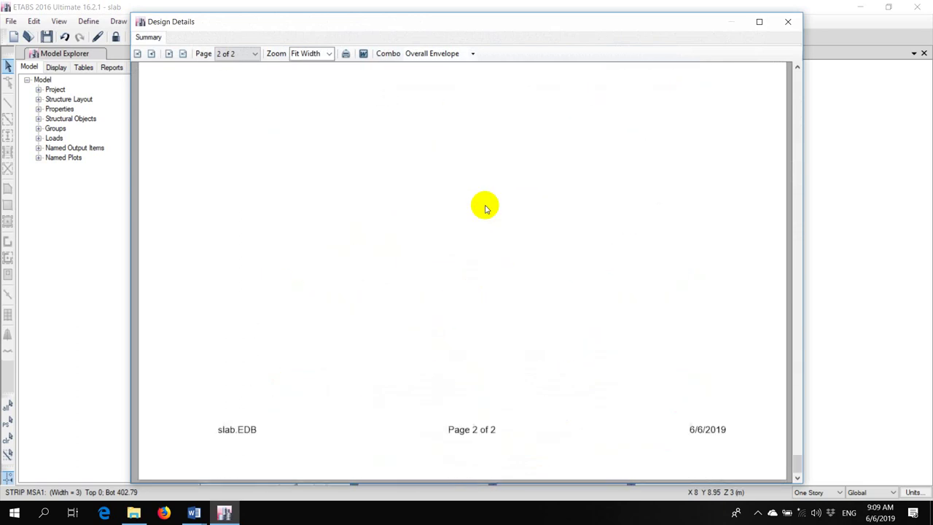
# Check the material properties and the diagrams again in the strip design report, and close the report.
pyautogui.scroll(15, 486, 209)
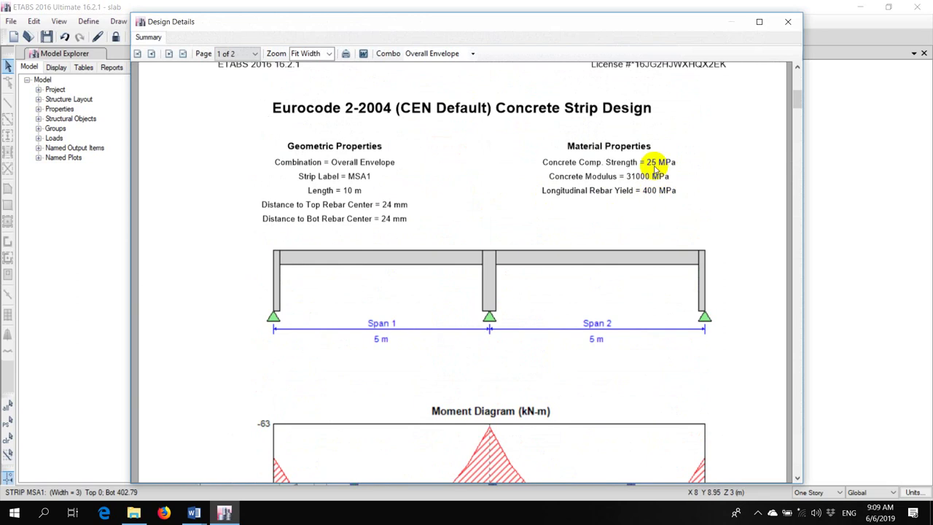
pyautogui.scroll(1, 656, 164)
pyautogui.scroll(-5, 652, 167)
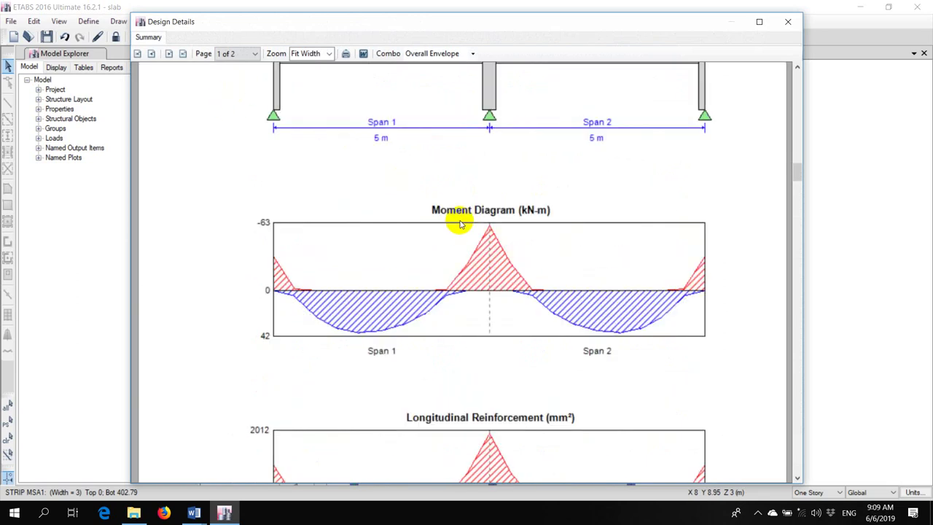
pyautogui.scroll(-15, 460, 224)
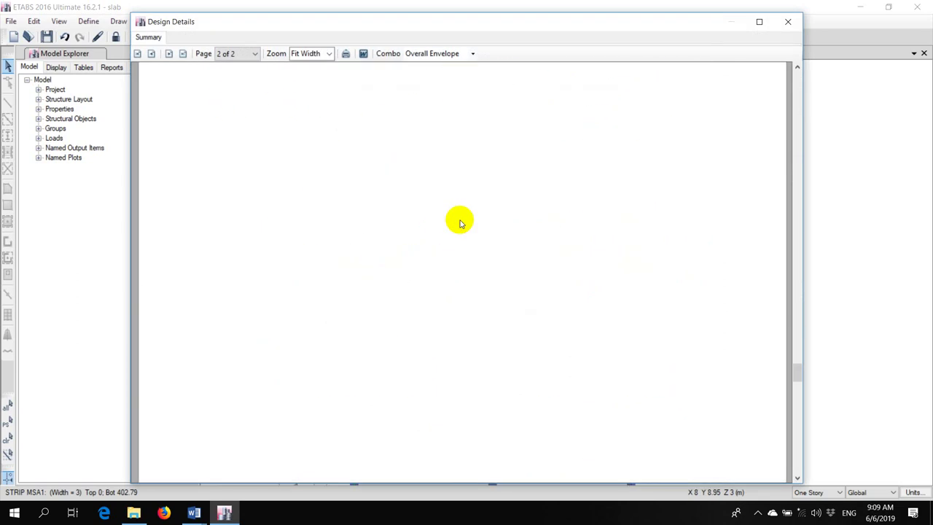
pyautogui.scroll(3, 457, 220)
pyautogui.scroll(-6, 458, 220)
pyautogui.scroll(2, 458, 220)
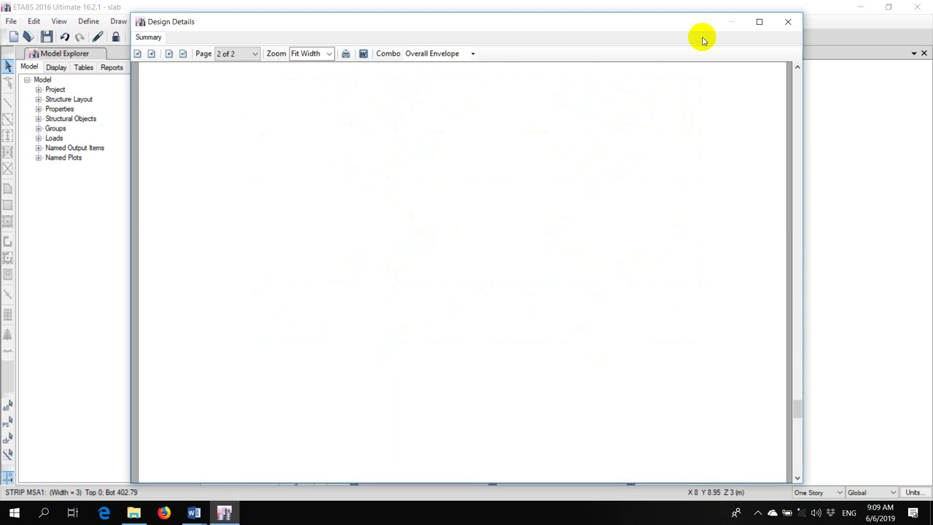
pyautogui.click(788, 21)
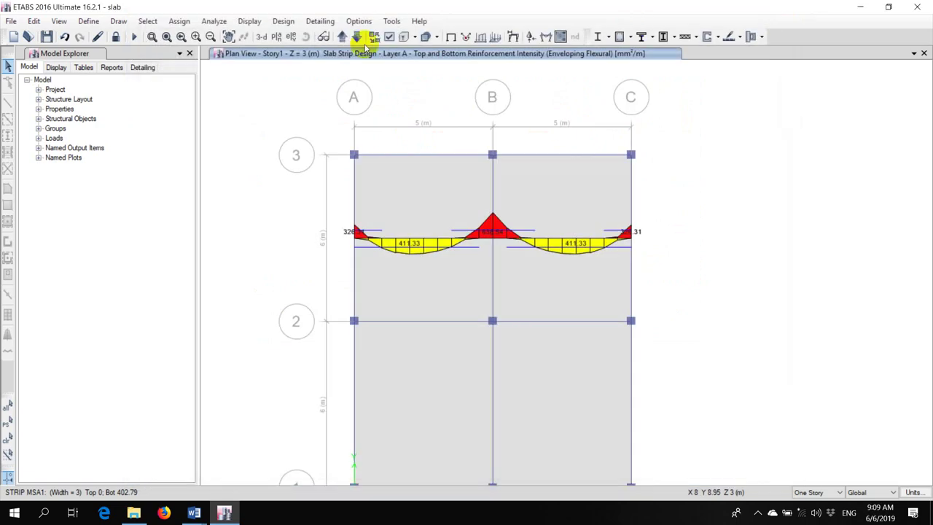
# Open the flexural slab design display settings, review the Display Type choices and rebar display options, and close them.
pyautogui.click(283, 21)
pyautogui.moveTo(328, 153)
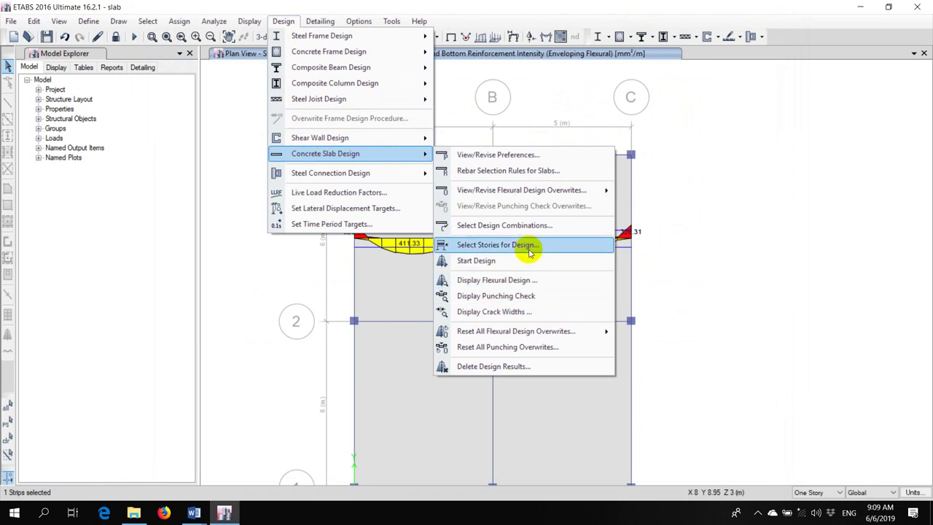
pyautogui.click(516, 280)
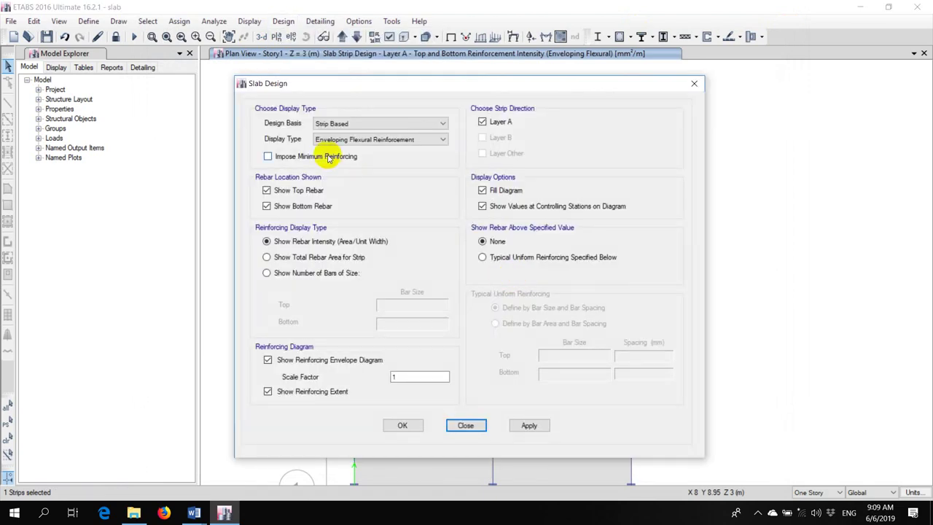
pyautogui.click(514, 423)
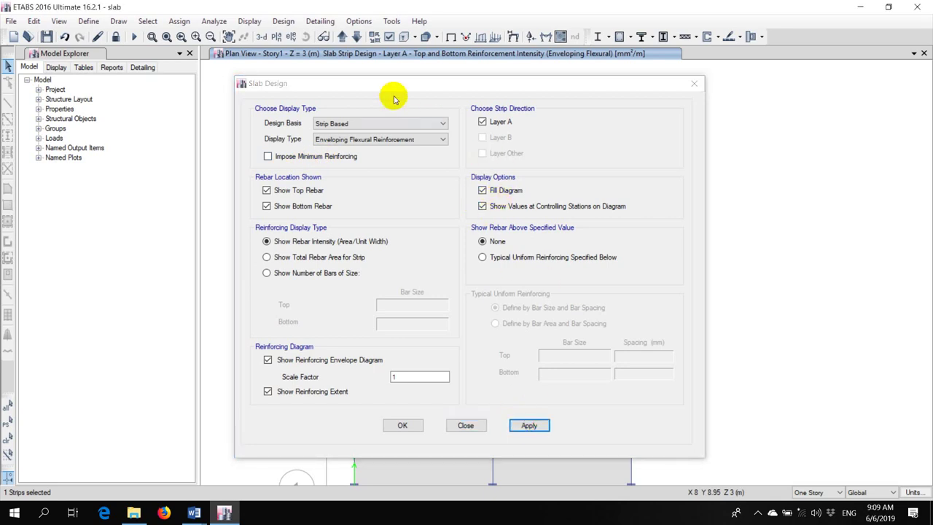
pyautogui.moveTo(375, 88); pyautogui.dragTo(613, 126)
pyautogui.click(603, 177)
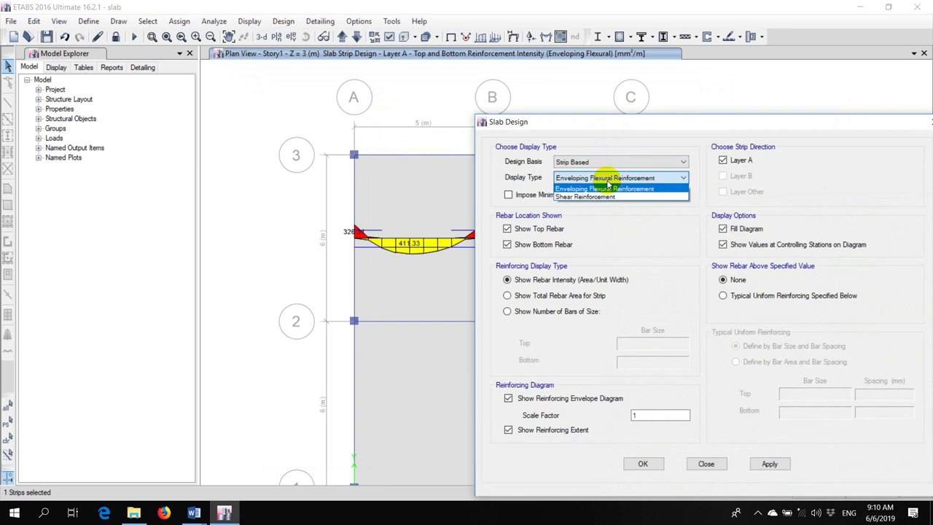
pyautogui.click(611, 178)
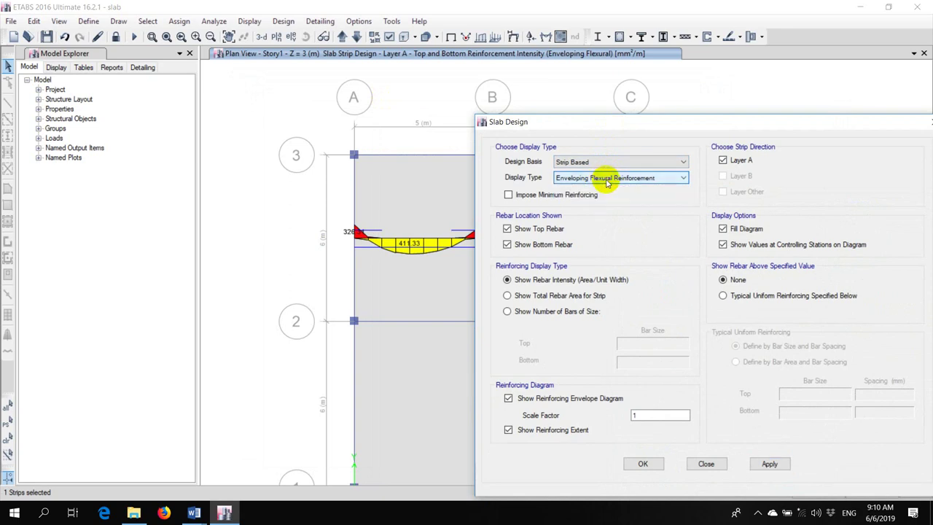
pyautogui.click(607, 178)
pyautogui.click(610, 181)
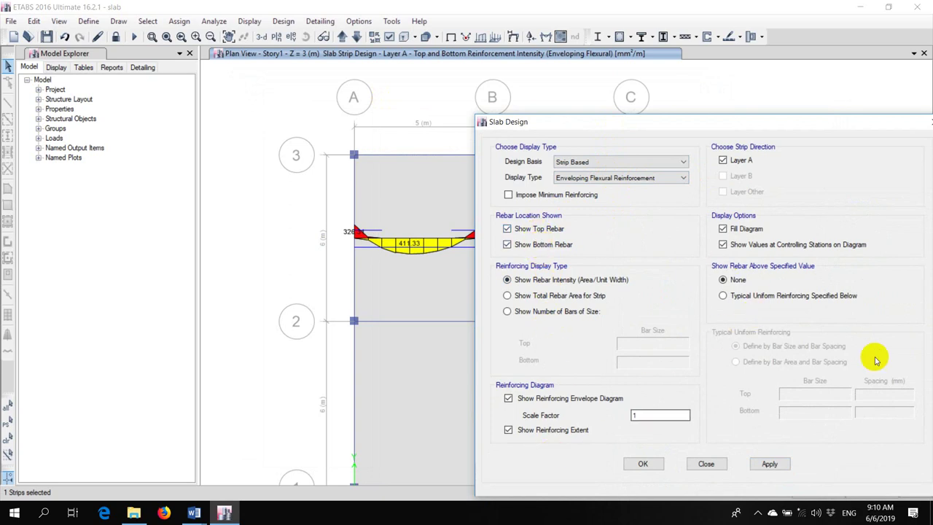
pyautogui.click(705, 464)
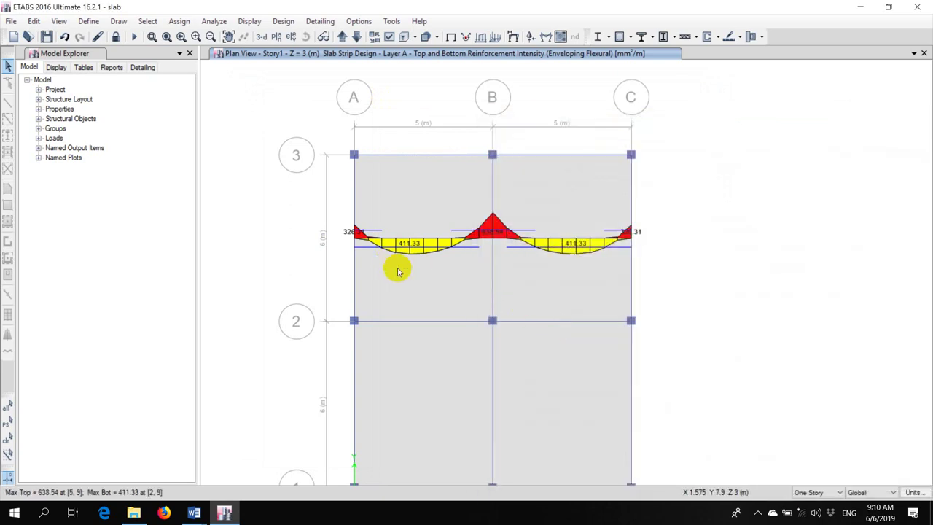
# Unlock the model and accept deleting the analysis results.
pyautogui.scroll(-3, 401, 269)
pyautogui.scroll(3, 437, 277)
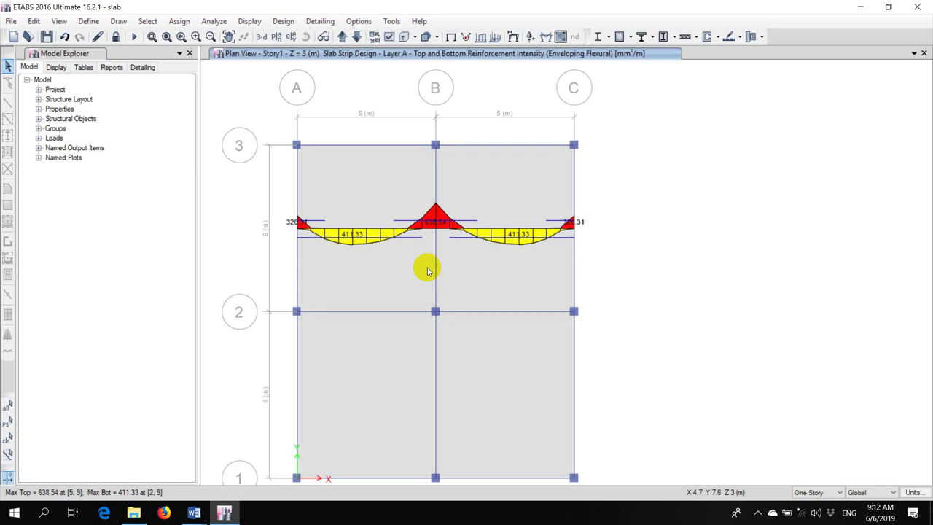
pyautogui.click(116, 37)
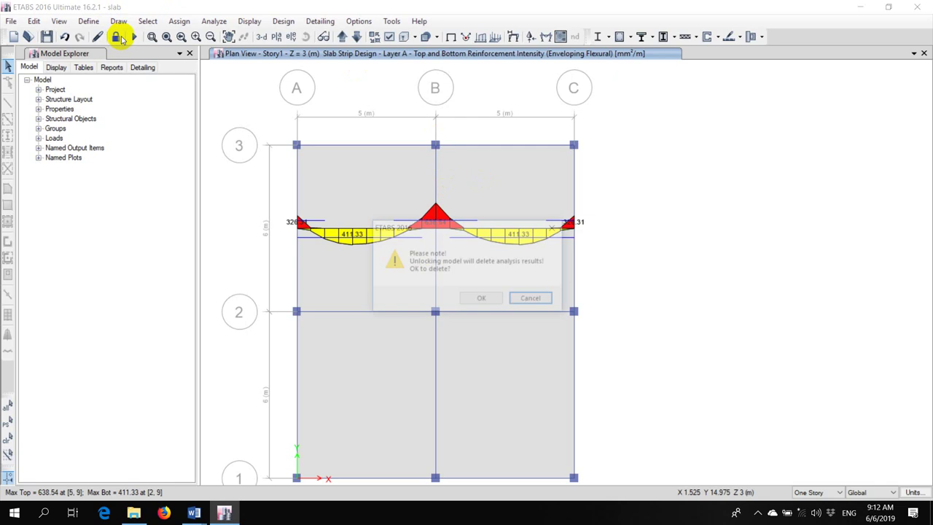
pyautogui.click(473, 300)
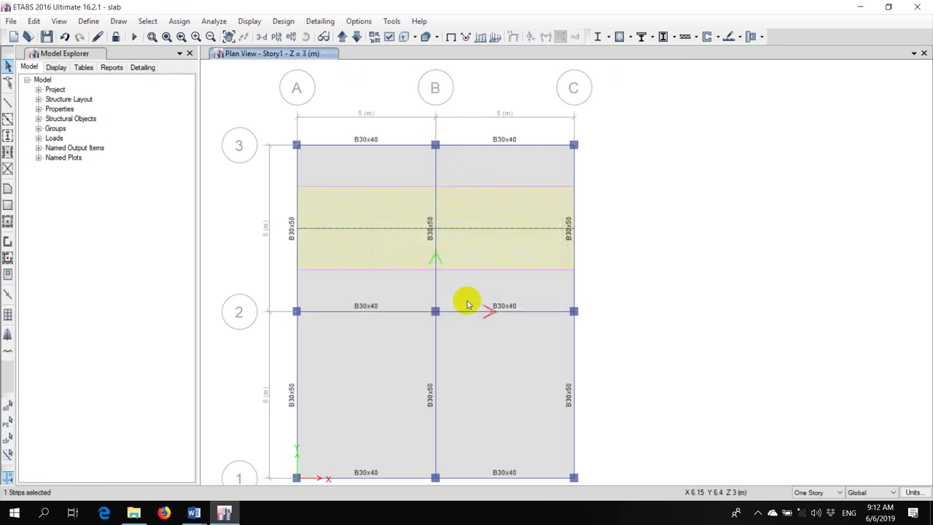
# Start a new linear-add load combination and name it SLS-DEFLECTION.
pyautogui.click(90, 22)
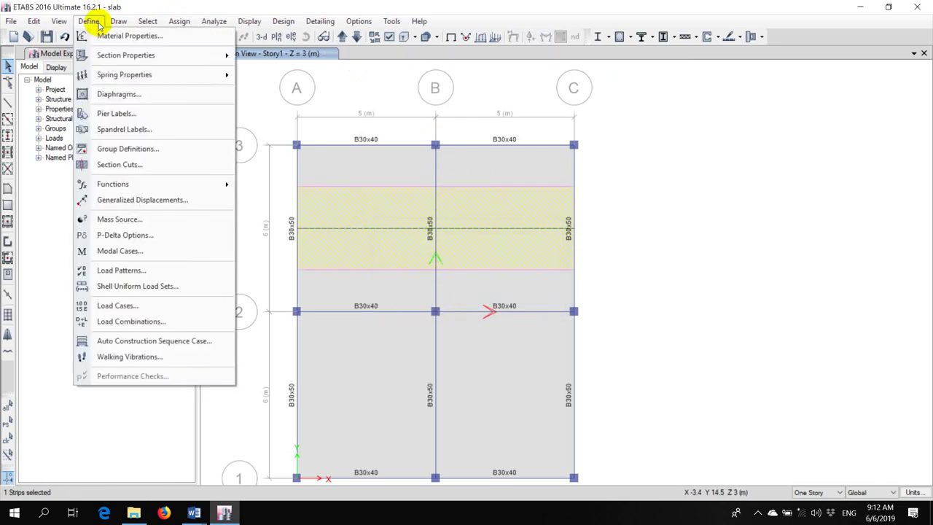
pyautogui.click(150, 321)
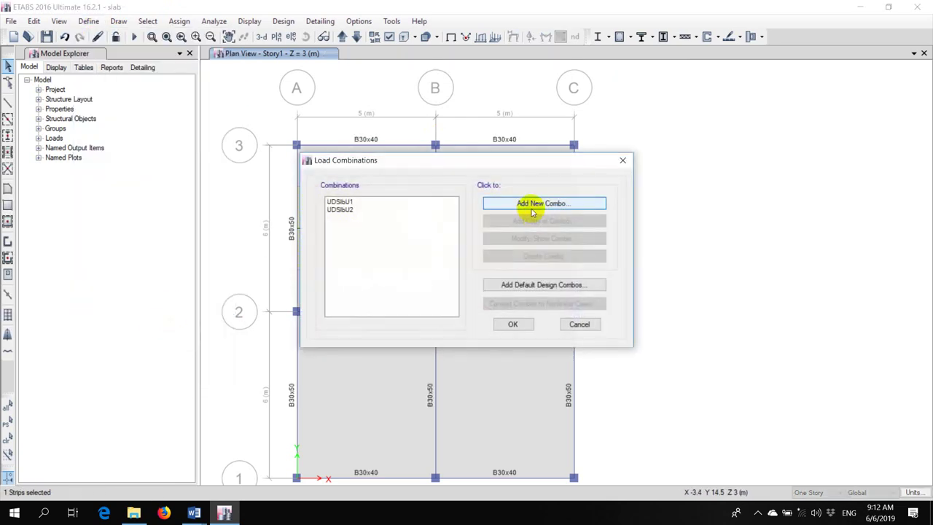
pyautogui.click(532, 207)
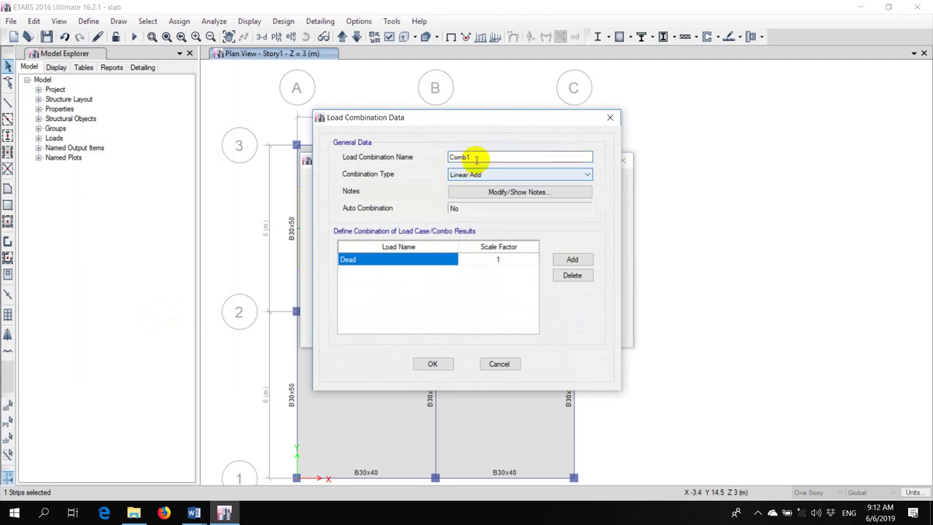
pyautogui.moveTo(476, 159); pyautogui.dragTo(423, 156)
pyautogui.write('SL')
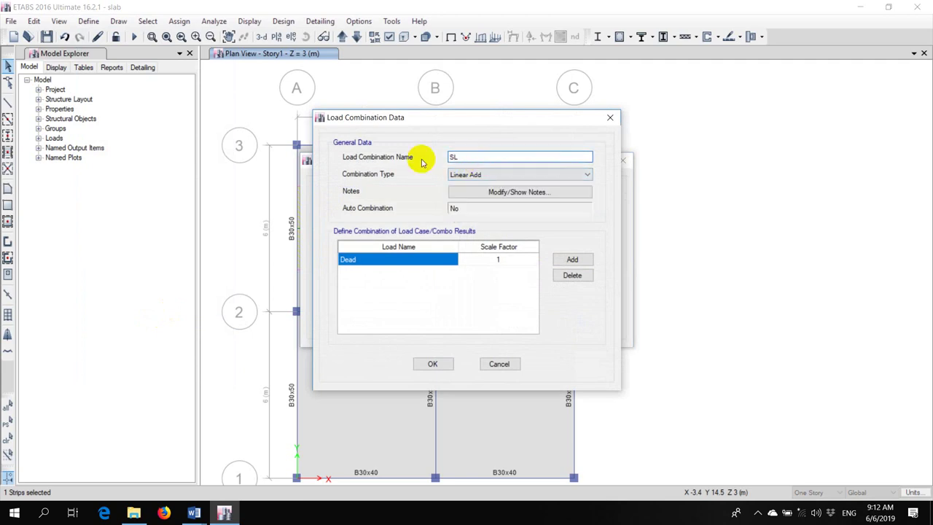
pyautogui.write('S-DEFLECTION')
# Add the Live load case to the SLS-DEFLECTION combination as a second entry below Dead.
pyautogui.click(564, 259)
pyautogui.click(386, 274)
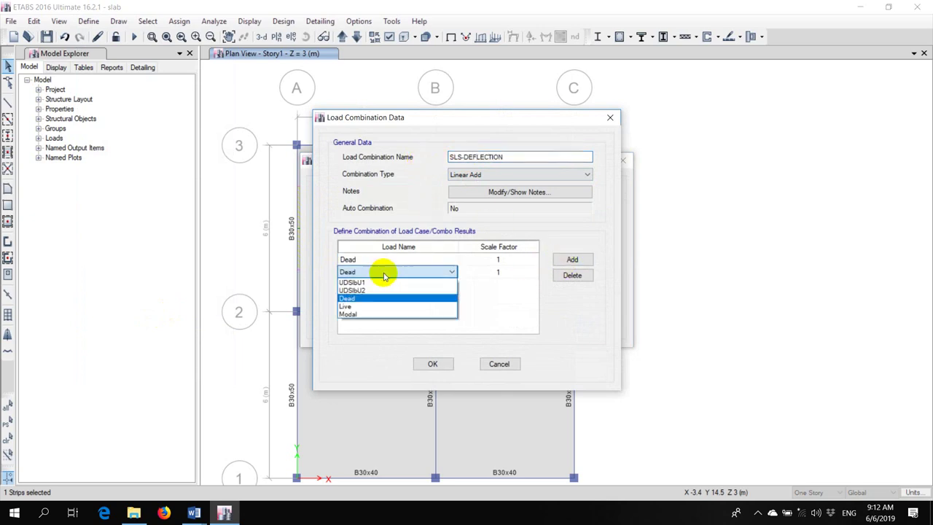
pyautogui.click(358, 303)
pyautogui.click(486, 259)
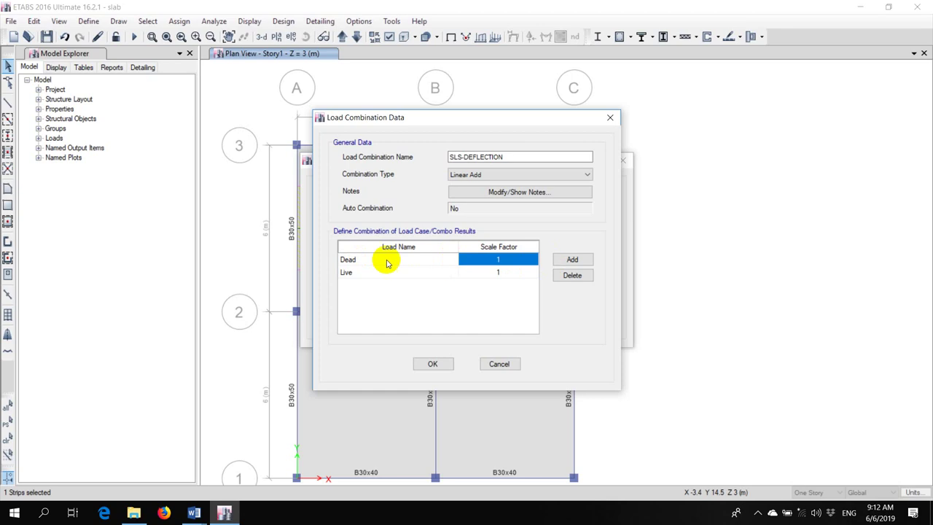
pyautogui.click(370, 273)
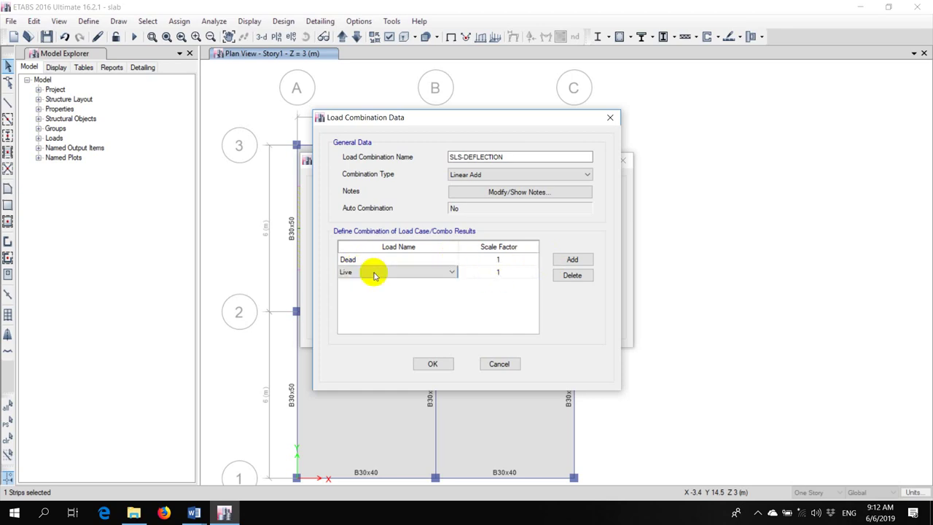
# Set the Live scale factor to 0.3 and save the load combination definitions.
pyautogui.click(497, 272)
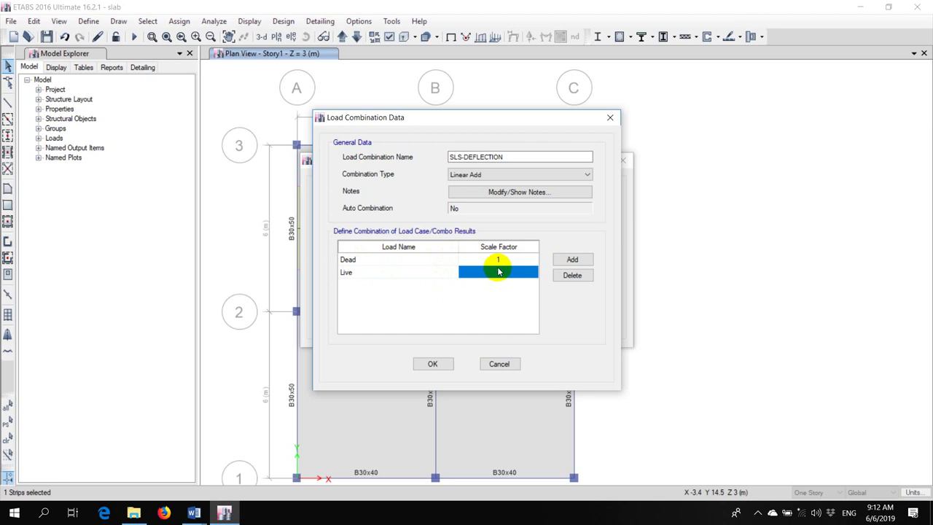
pyautogui.write('1')
pyautogui.click(511, 274)
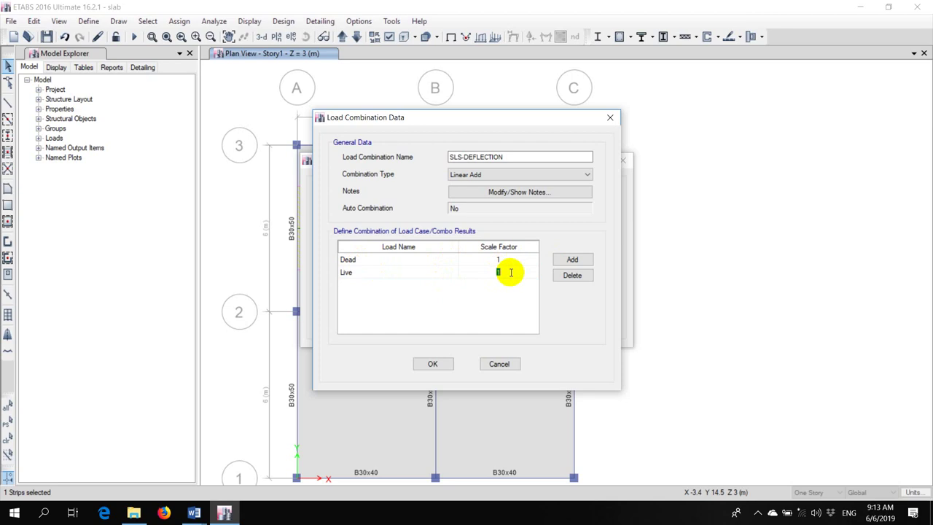
pyautogui.press('BackSpace')
pyautogui.write('0.3')
pyautogui.press('Return')
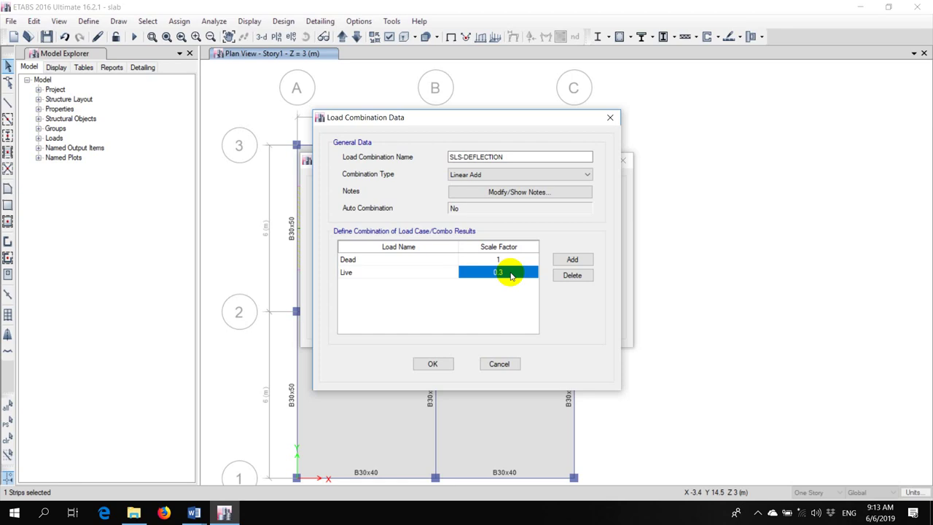
pyautogui.click(432, 363)
pyautogui.click(514, 323)
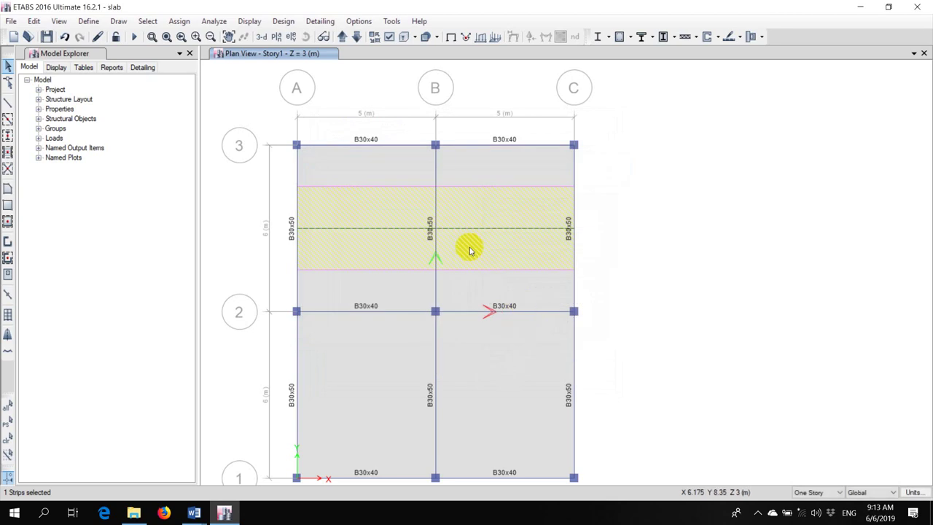
# Assign shell stiffness modifiers of 0.35 to the floor slab for bending m11, m22 and m12.
pyautogui.click(390, 291)
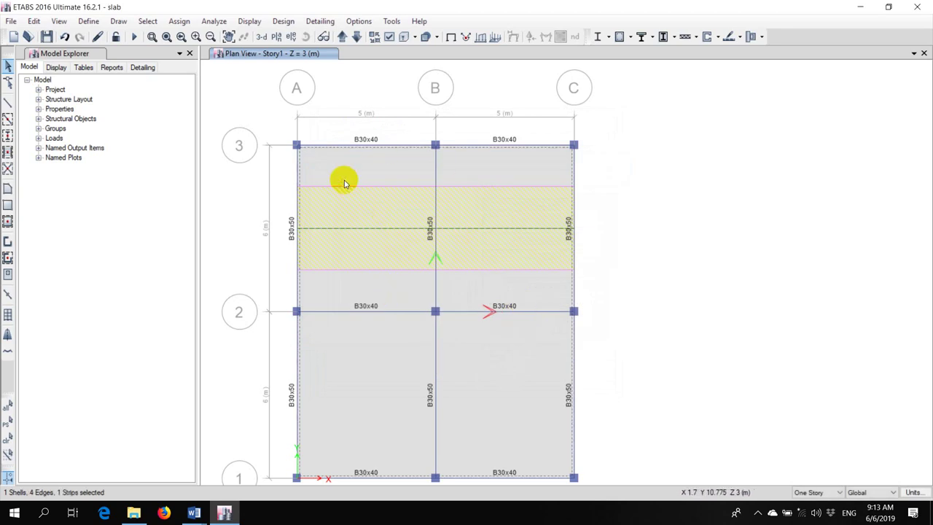
pyautogui.click(178, 22)
pyautogui.moveTo(254, 66)
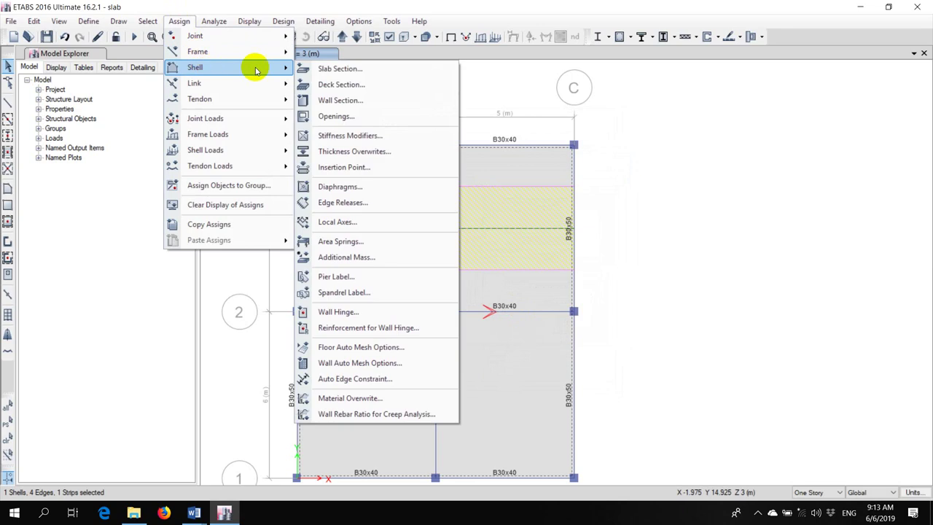
pyautogui.click(356, 138)
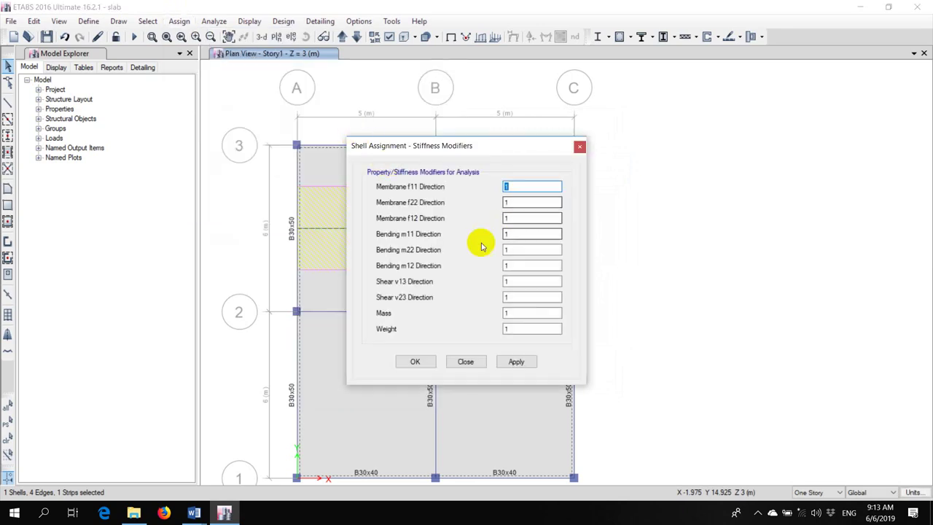
pyautogui.click(528, 234)
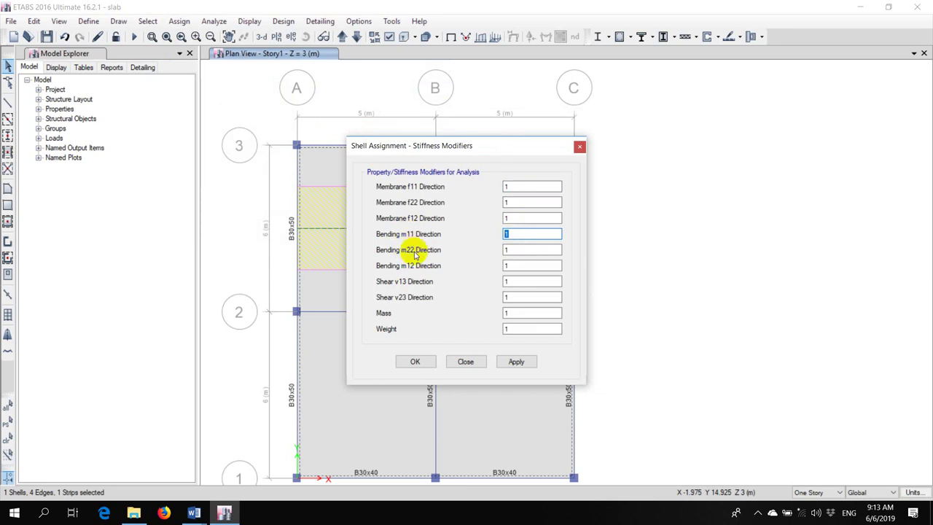
pyautogui.write('0.35')
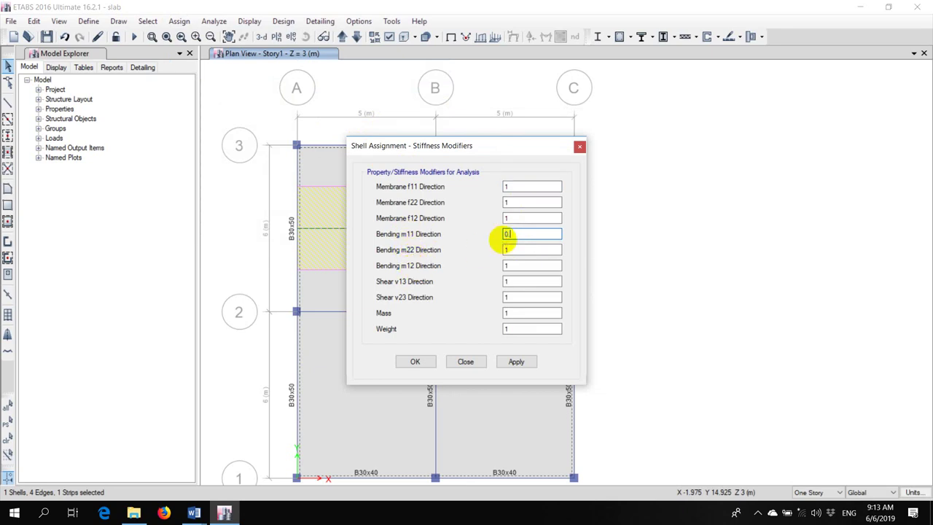
pyautogui.doubleClick(509, 249)
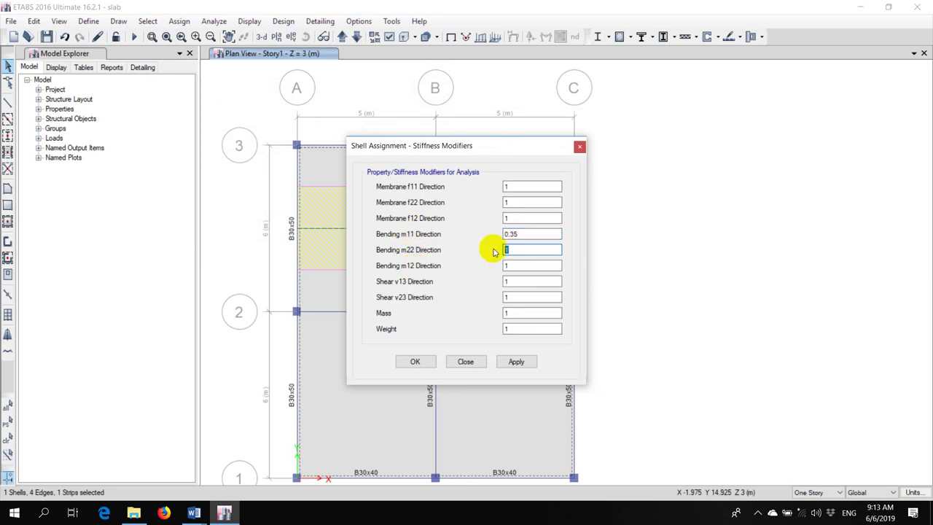
pyautogui.write('0.35')
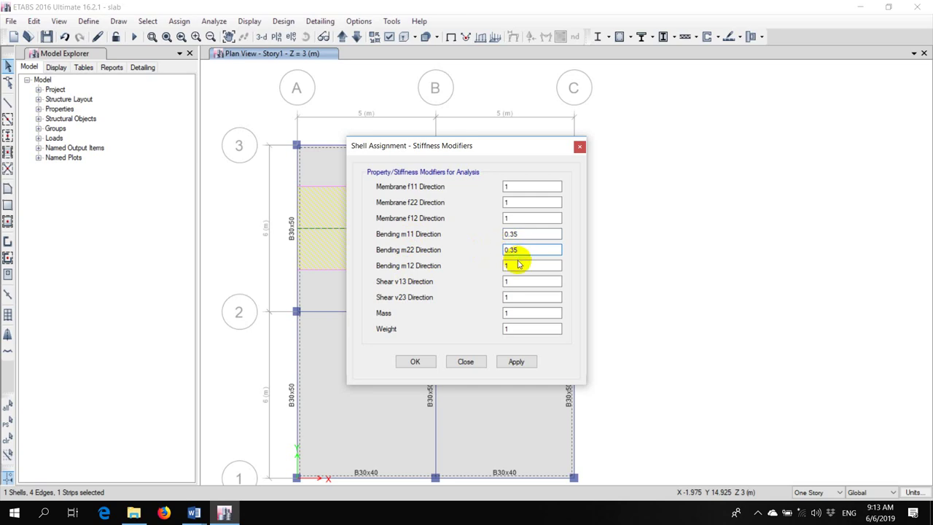
pyautogui.doubleClick(506, 266)
pyautogui.write('0.35')
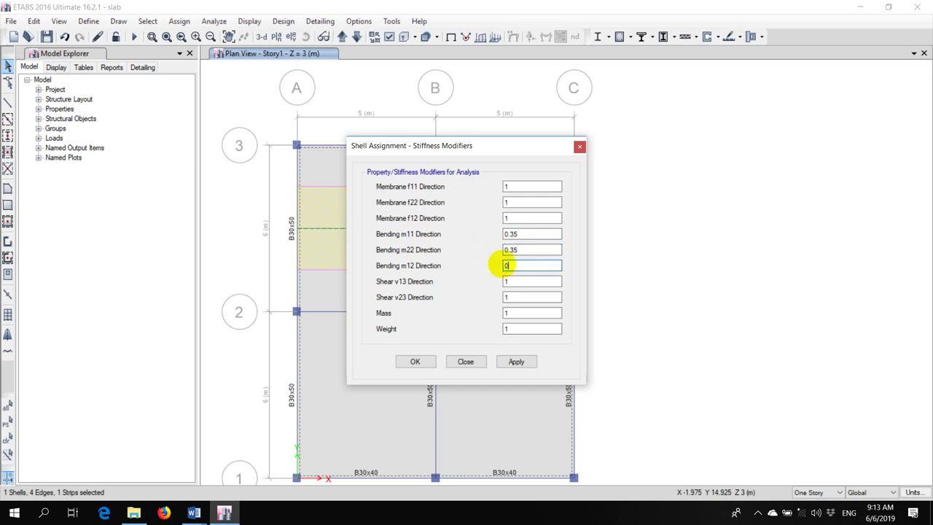
pyautogui.click(519, 359)
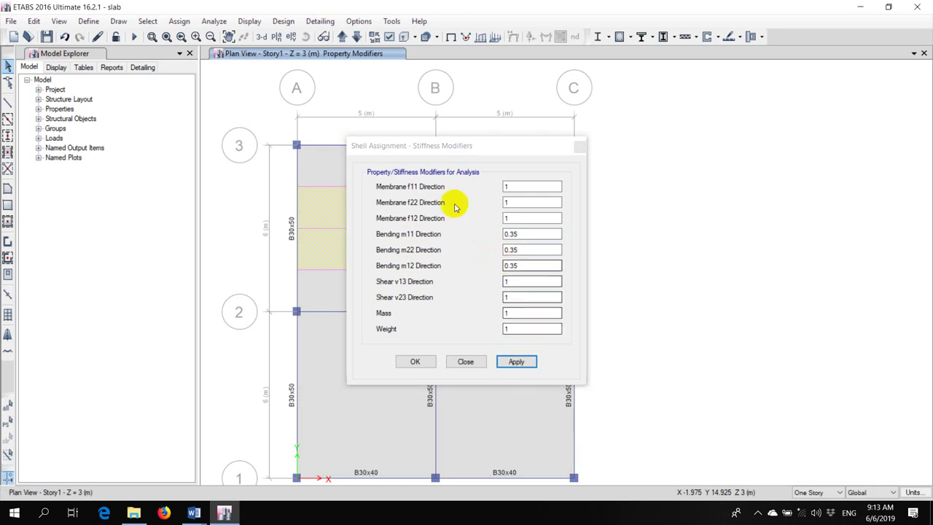
pyautogui.moveTo(431, 146); pyautogui.dragTo(658, 145)
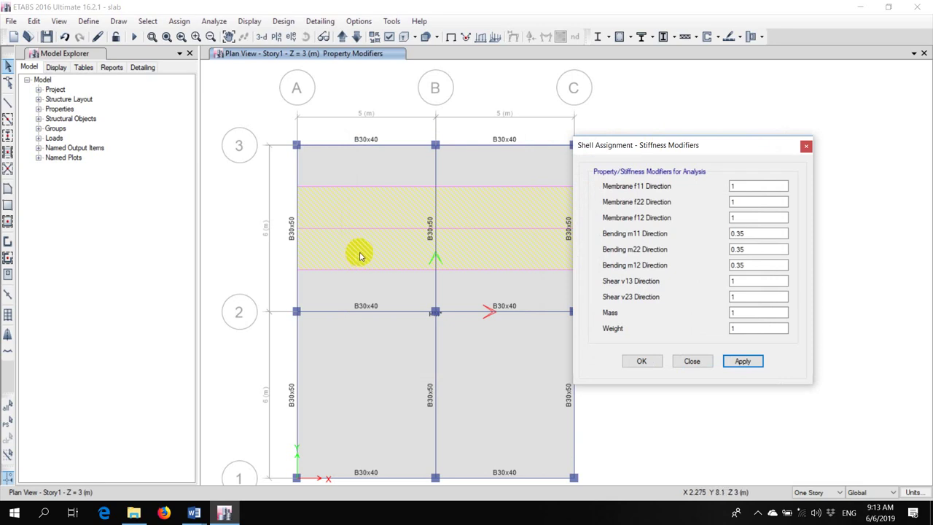
pyautogui.click(691, 363)
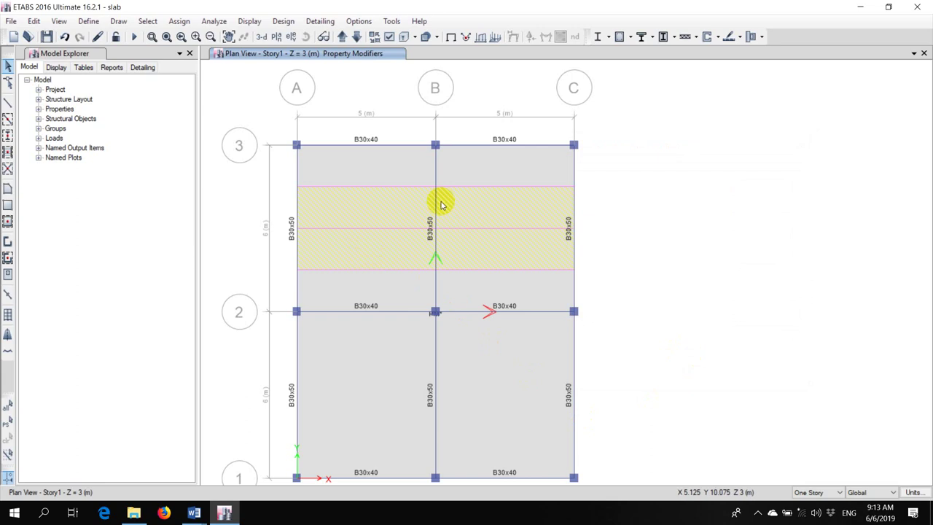
# Select all beams in the model by object type.
pyautogui.click(435, 175)
pyautogui.click(435, 178)
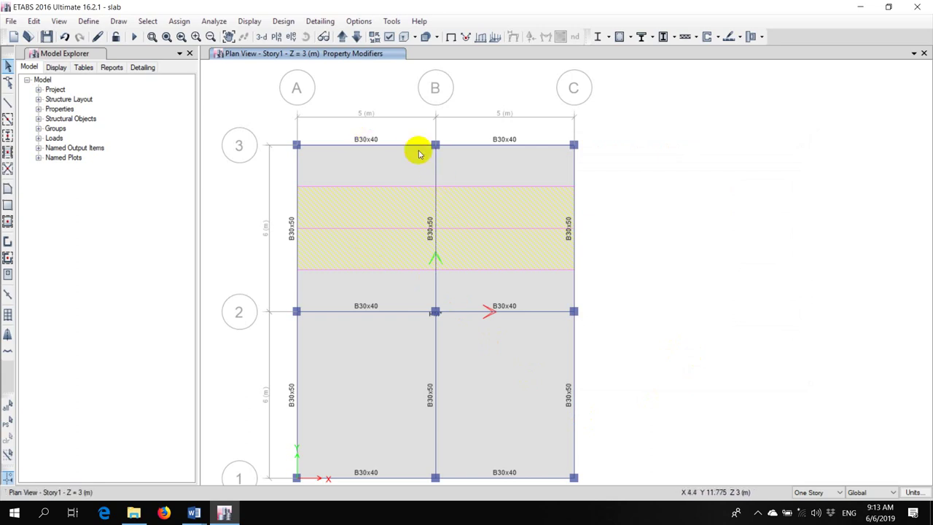
pyautogui.click(148, 21)
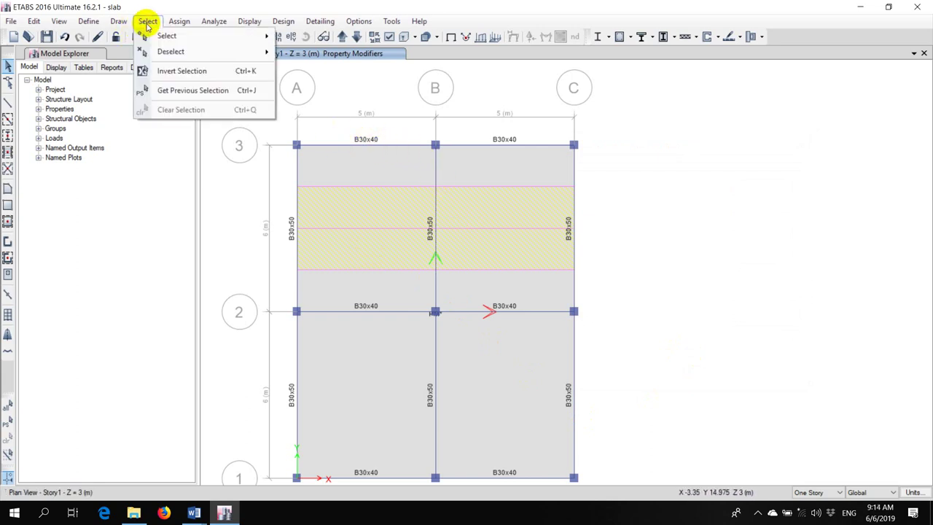
pyautogui.moveTo(191, 37)
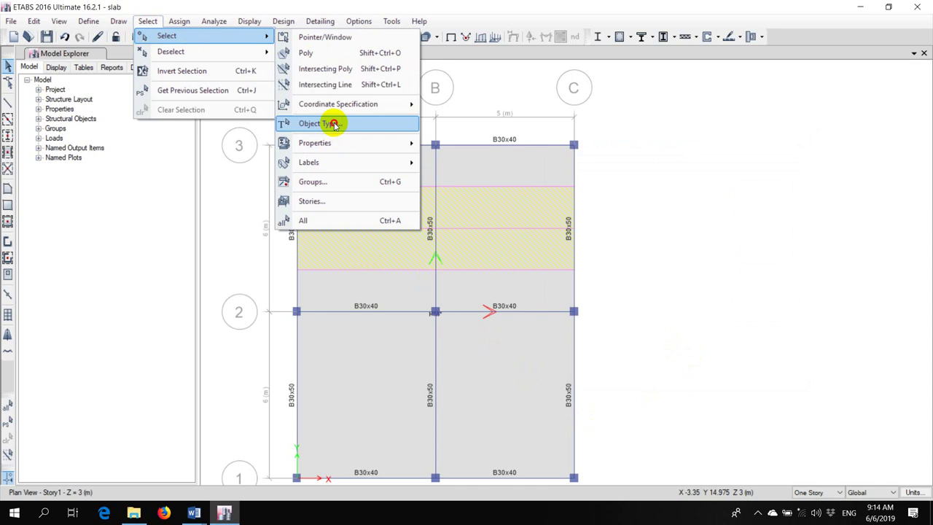
pyautogui.click(326, 123)
pyautogui.click(409, 179)
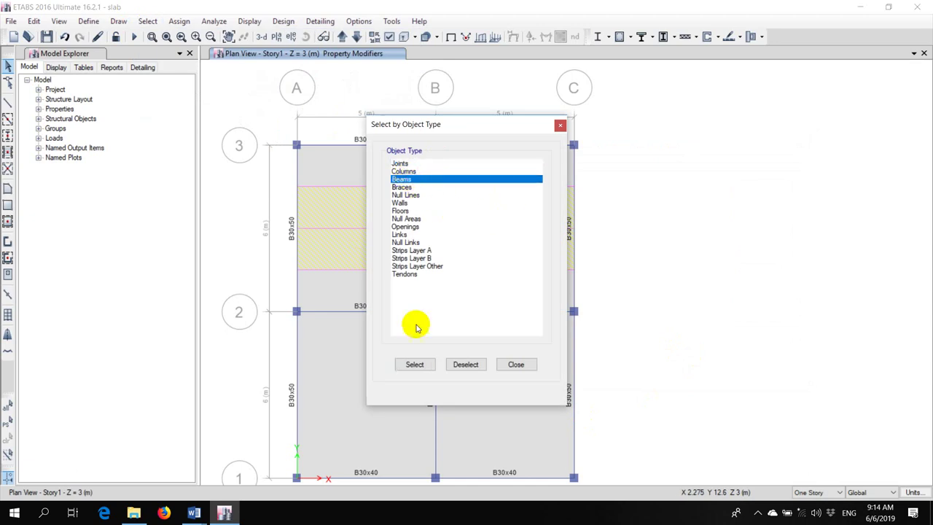
pyautogui.click(413, 363)
pyautogui.click(510, 363)
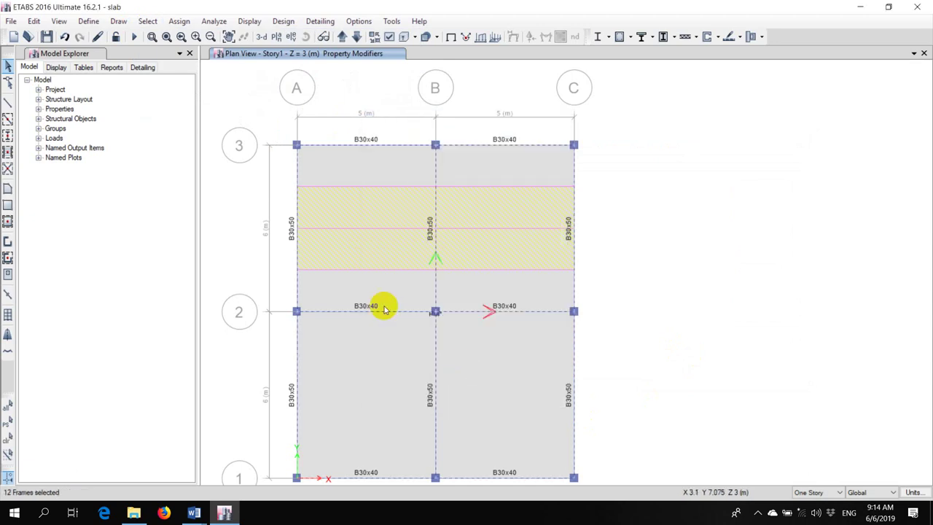
# Assign property modifiers to the selected beams: 0.5 for moment of inertia about axes 2 and 3, and 0.2 for the torsional constant.
pyautogui.click(180, 21)
pyautogui.moveTo(197, 52)
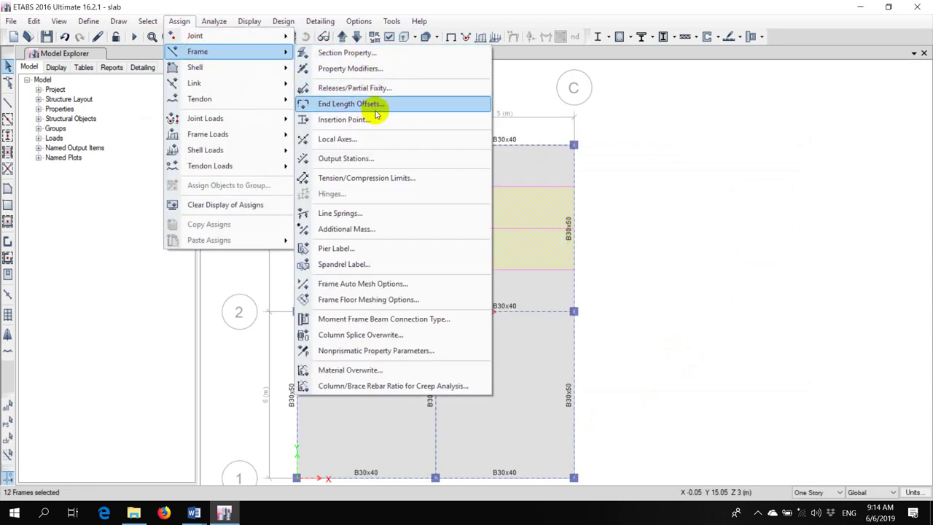
pyautogui.click(358, 68)
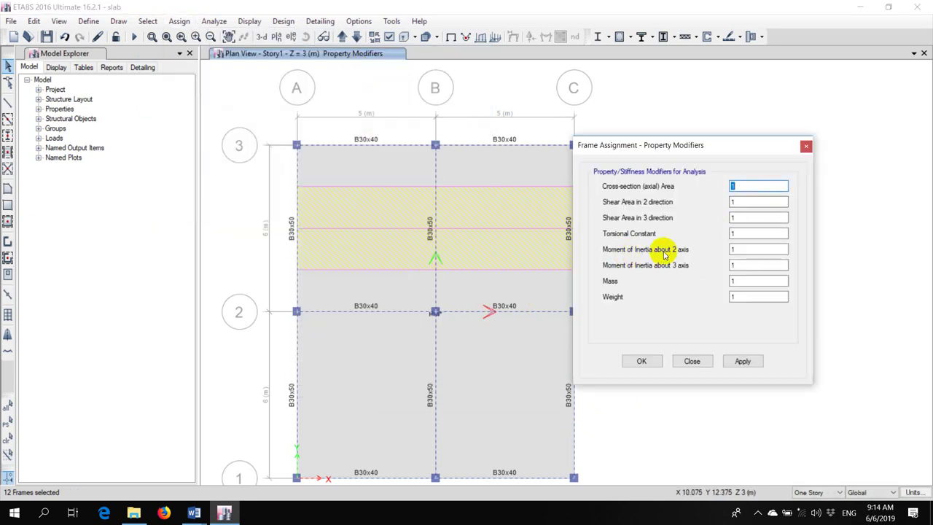
pyautogui.doubleClick(732, 250)
pyautogui.write('0.5')
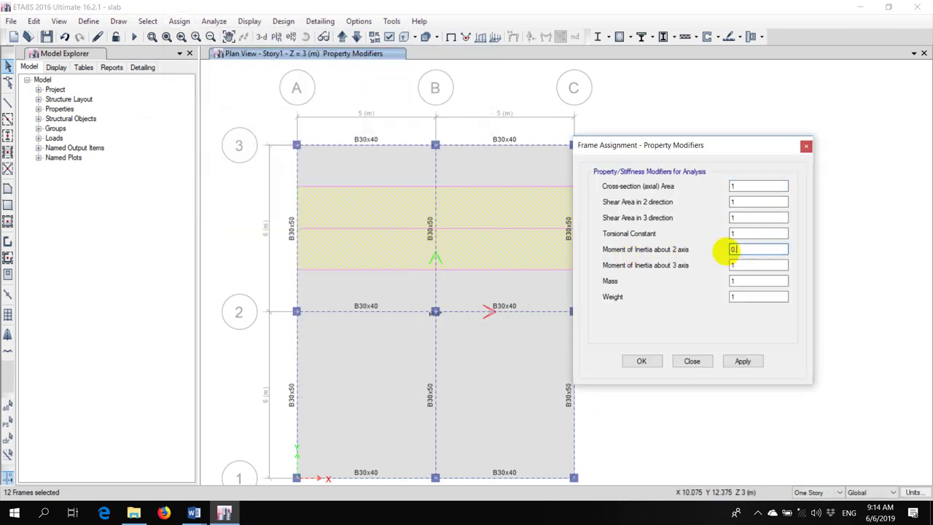
pyautogui.doubleClick(744, 264)
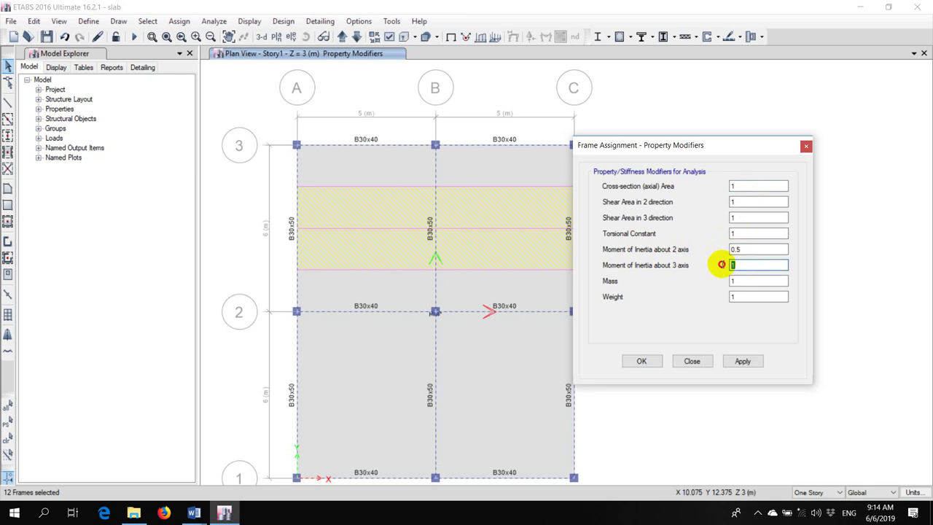
pyautogui.write('0.5')
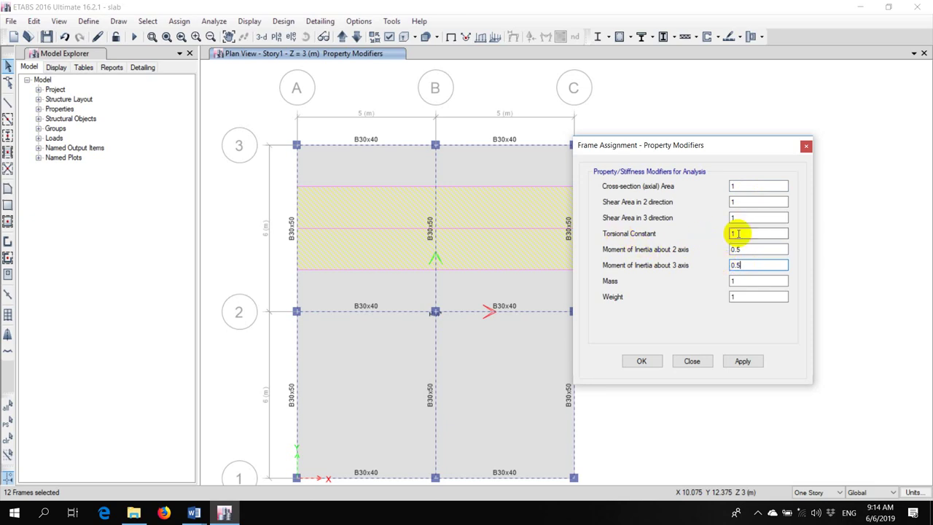
pyautogui.doubleClick(721, 233)
pyautogui.write('0.2')
pyautogui.click(742, 361)
pyautogui.click(698, 360)
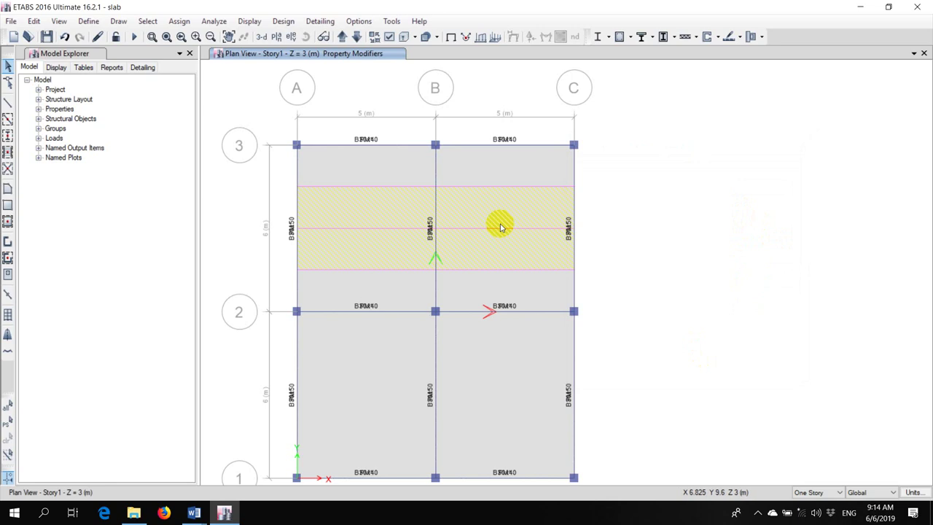
# Run the analysis and display the deformed shape for the SLS-DEFLECTION combination.
pyautogui.click(133, 36)
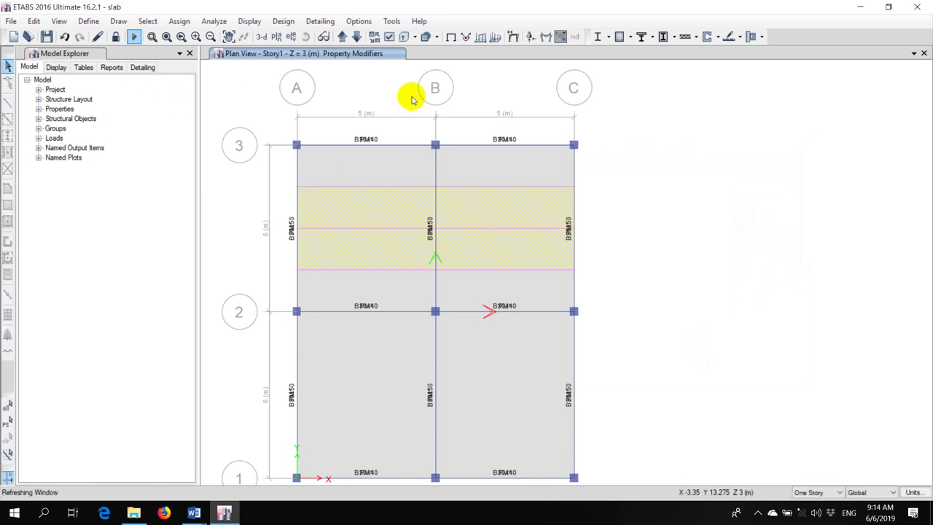
pyautogui.click(450, 37)
pyautogui.click(512, 37)
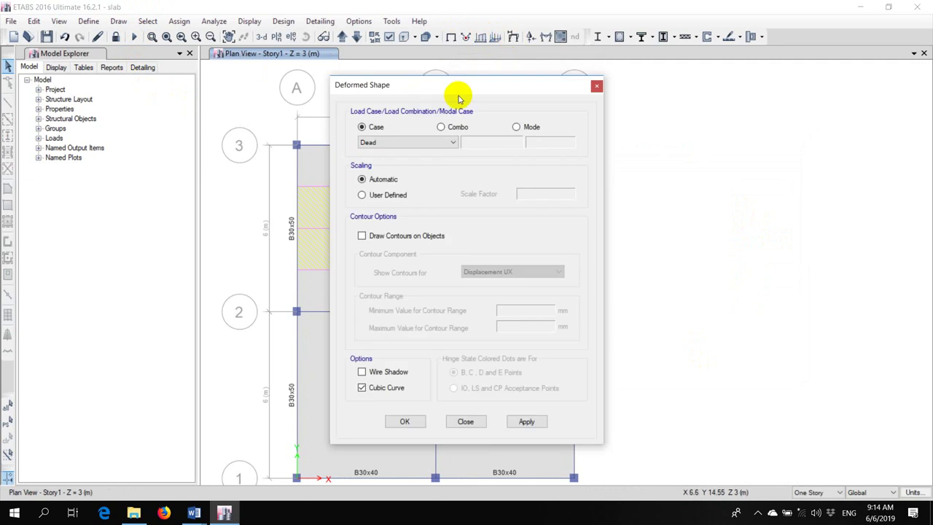
pyautogui.click(446, 129)
pyautogui.click(423, 143)
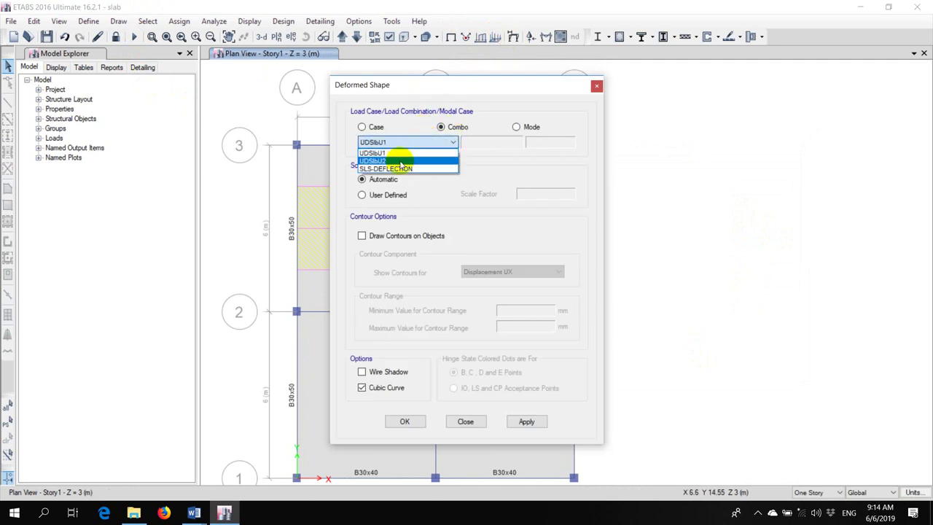
pyautogui.click(399, 166)
pyautogui.click(402, 142)
pyautogui.click(396, 167)
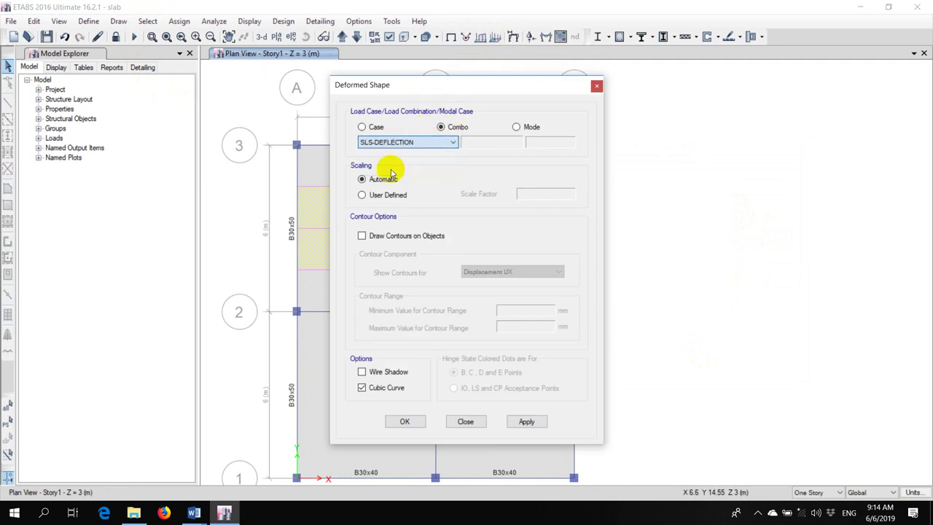
pyautogui.click(526, 422)
# Draw displacement UZ contours on the slab for the SLS-DEFLECTION combination.
pyautogui.moveTo(421, 86); pyautogui.dragTo(691, 88)
pyautogui.click(644, 235)
pyautogui.click(780, 272)
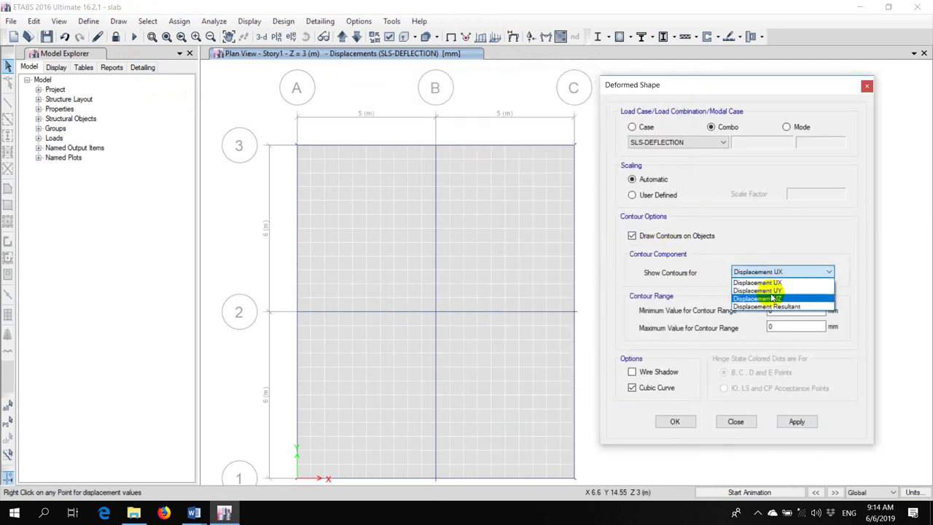
pyautogui.click(773, 296)
pyautogui.click(796, 421)
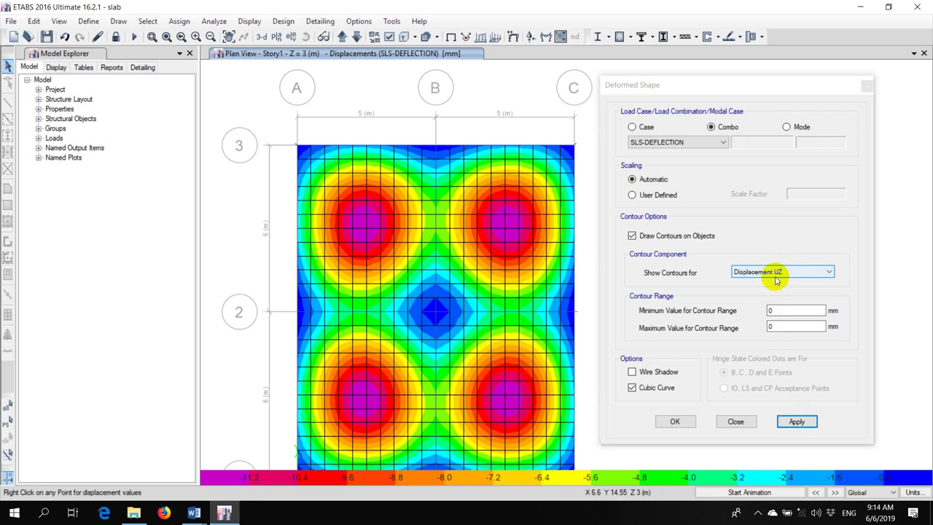
# Inspect the vertical displacements at the middle of the upper-right slab panel and at midspan of the beams on grids B and C.
pyautogui.moveTo(505, 228)
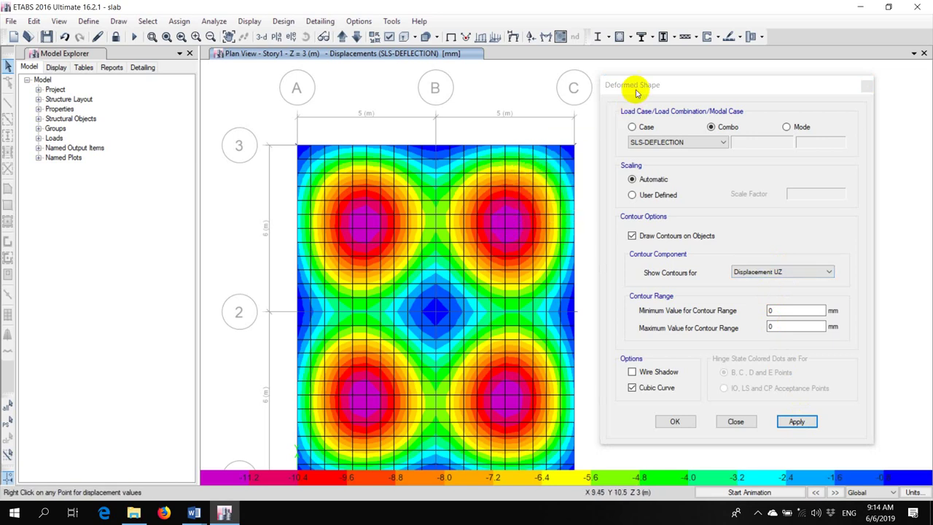
pyautogui.moveTo(632, 85); pyautogui.dragTo(728, 95)
pyautogui.moveTo(508, 231)
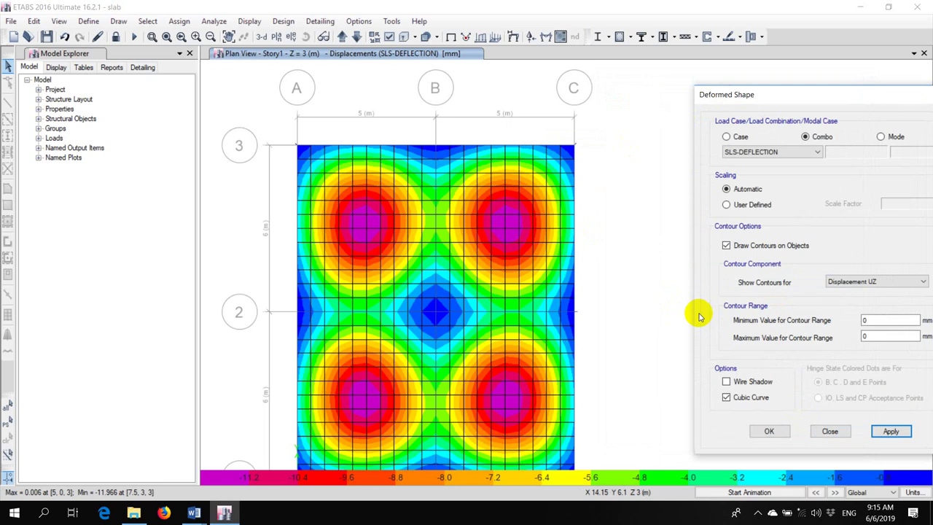
pyautogui.moveTo(619, 263); pyautogui.dragTo(533, 294, button='middle')
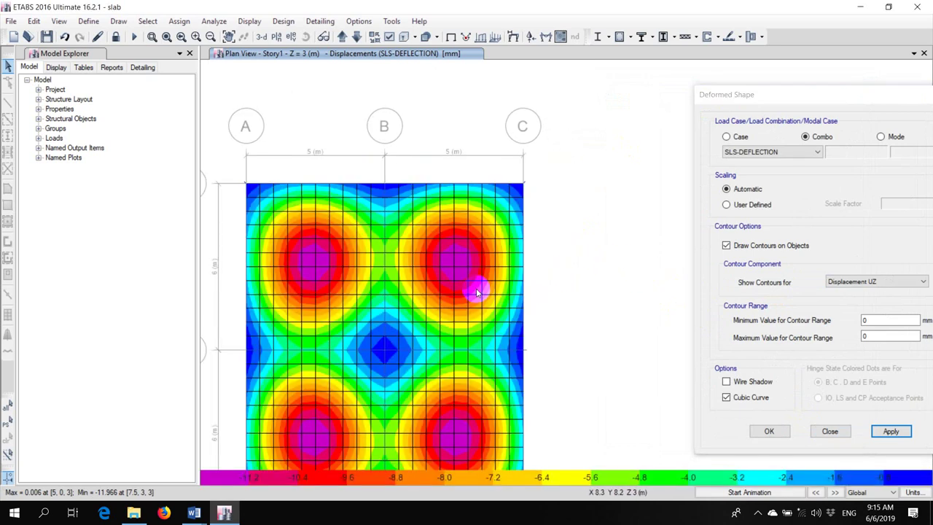
pyautogui.rightClick(455, 252)
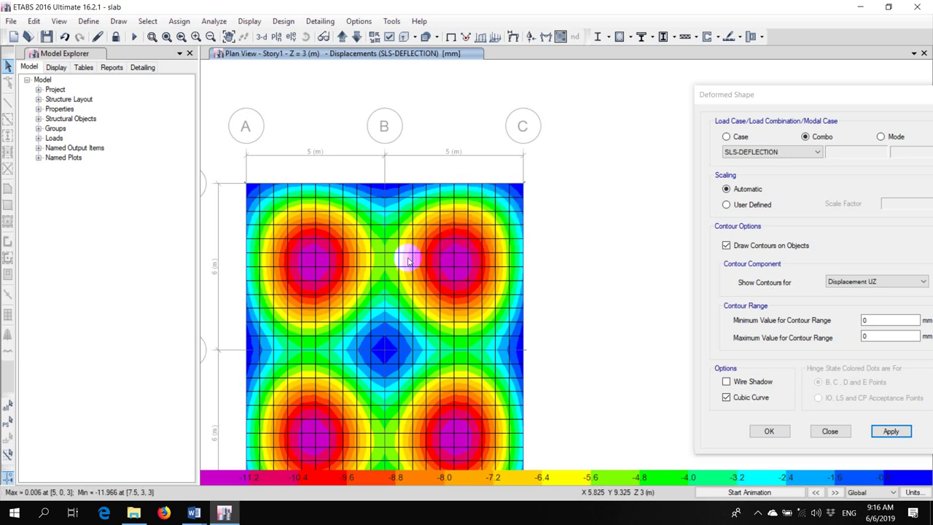
pyautogui.moveTo(387, 258)
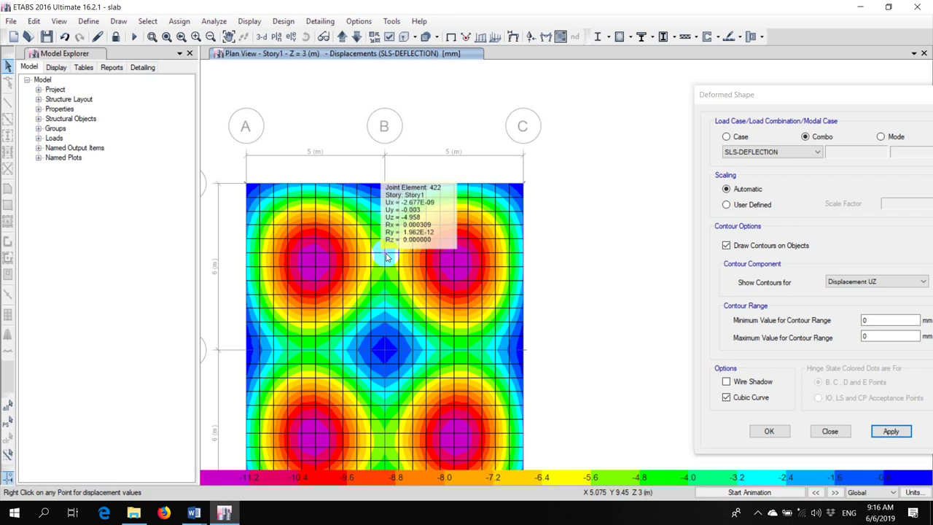
pyautogui.moveTo(523, 255)
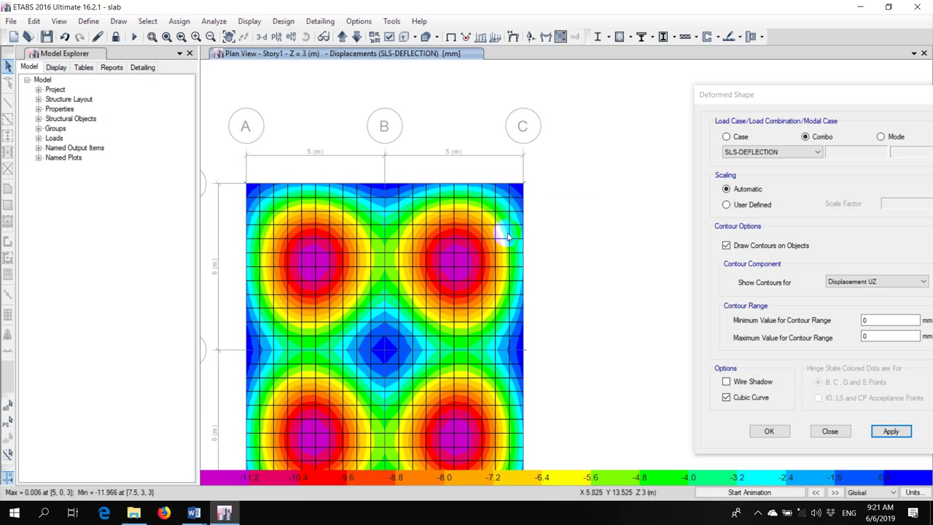
# Return to the undeformed plan view and unlock the model for editing.
pyautogui.click(450, 37)
pyautogui.scroll(-3, 467, 182)
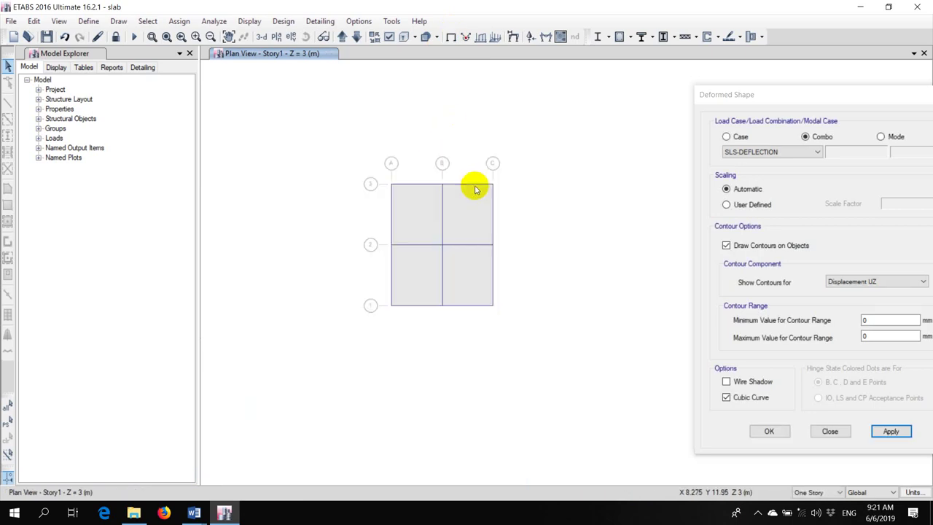
pyautogui.scroll(3, 447, 214)
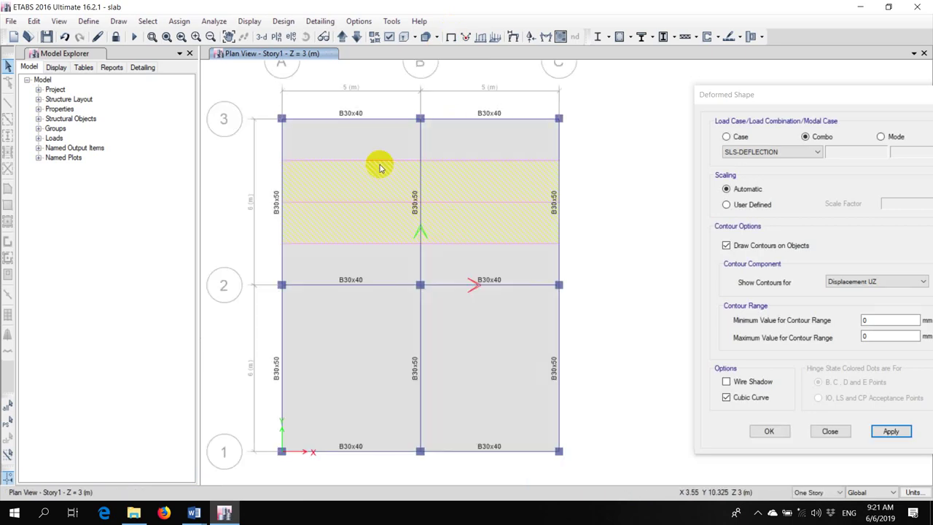
pyautogui.click(117, 37)
pyautogui.click(474, 303)
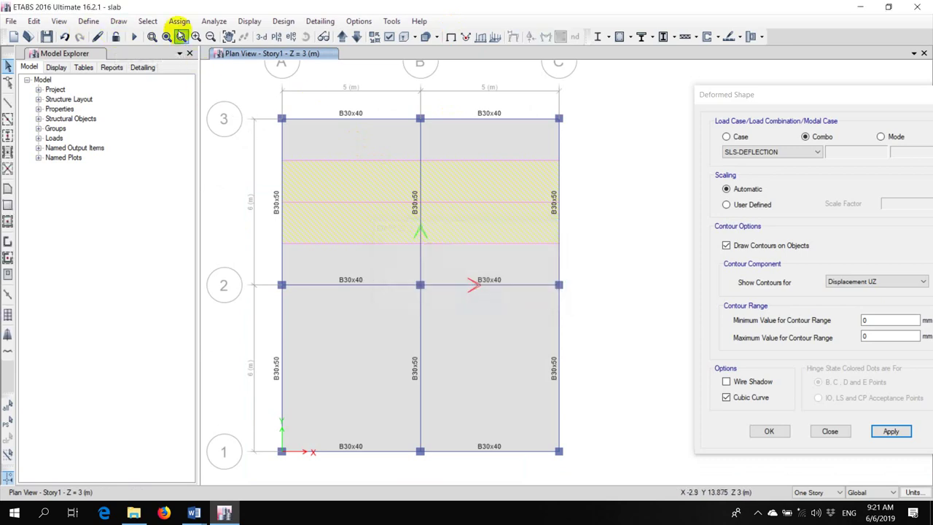
# Select every beam in the unlocked model by object type.
pyautogui.click(148, 22)
pyautogui.moveTo(234, 35)
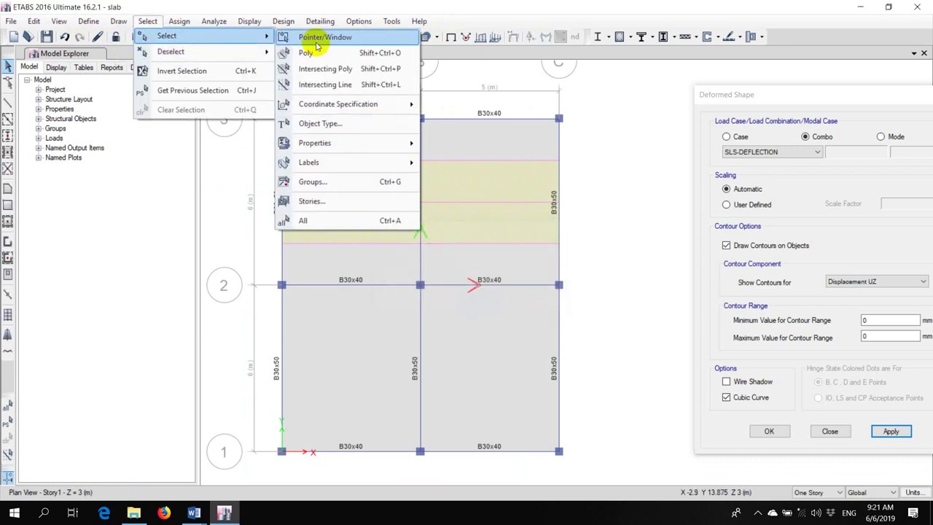
pyautogui.click(357, 123)
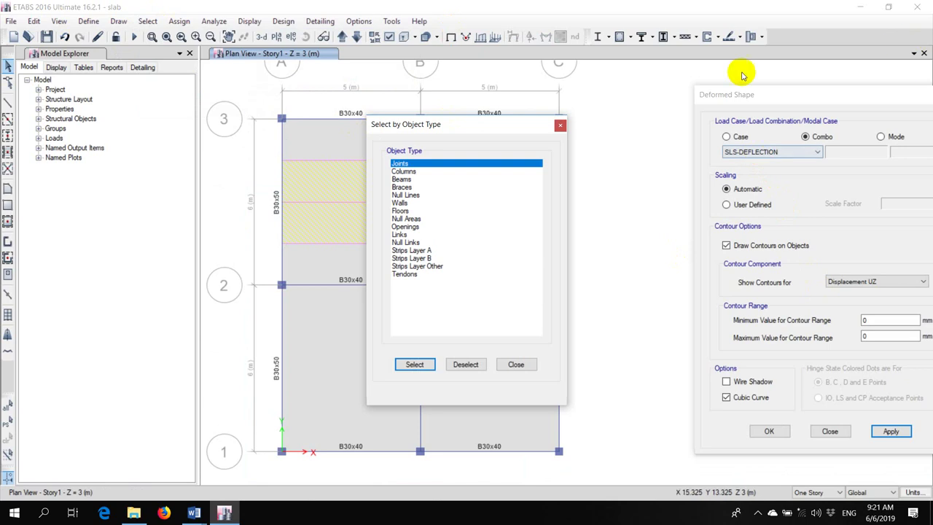
pyautogui.click(427, 179)
pyautogui.click(414, 365)
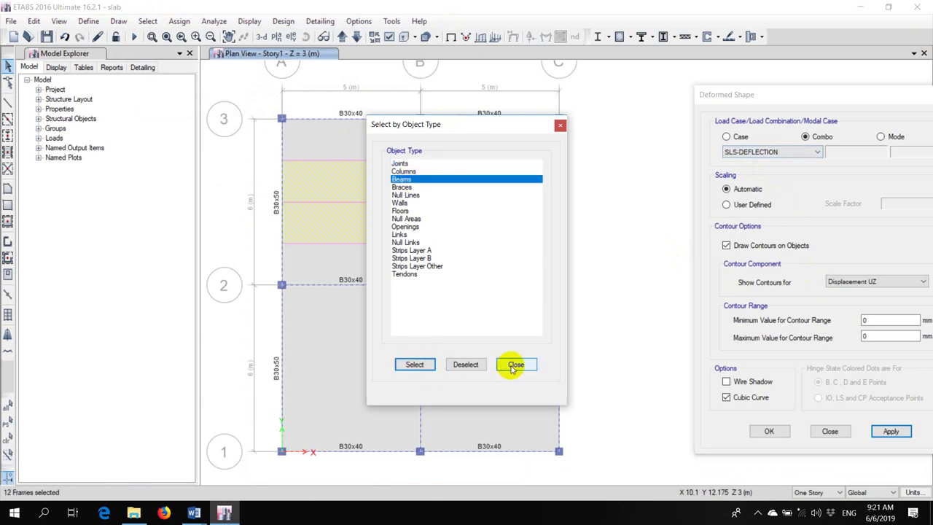
pyautogui.click(515, 365)
# Set the selected beams' insertion point to 8 (Top Center) and disable the option not to transform frame stiffness for offsets from centroid.
pyautogui.click(179, 21)
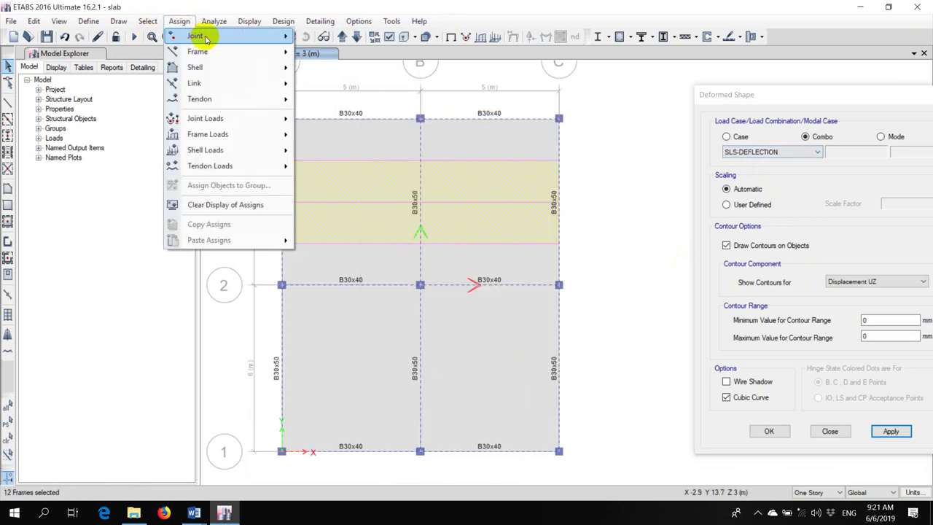
pyautogui.moveTo(233, 51)
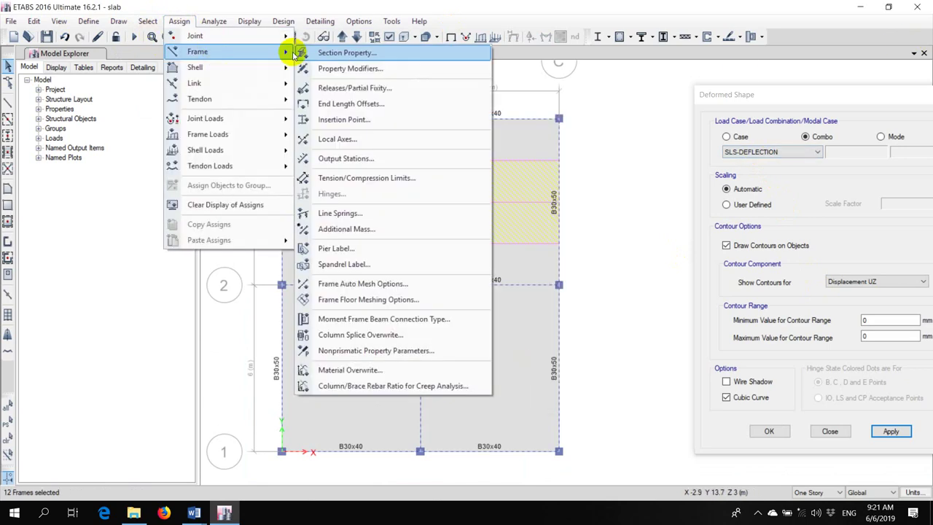
pyautogui.click(359, 120)
pyautogui.click(510, 165)
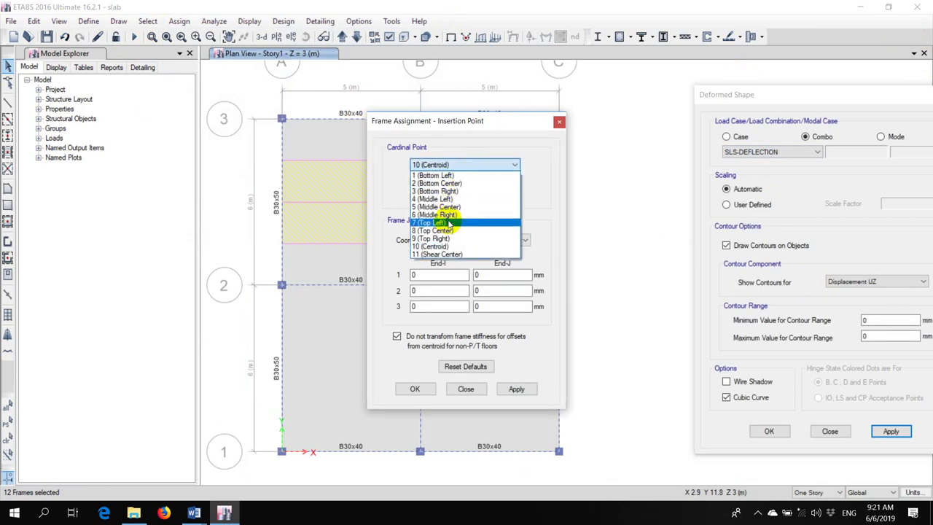
pyautogui.click(447, 230)
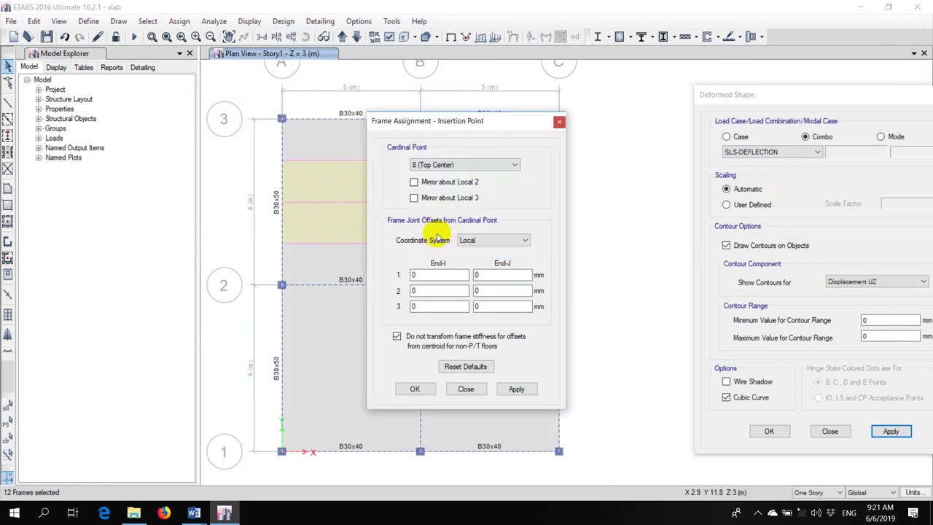
pyautogui.click(397, 336)
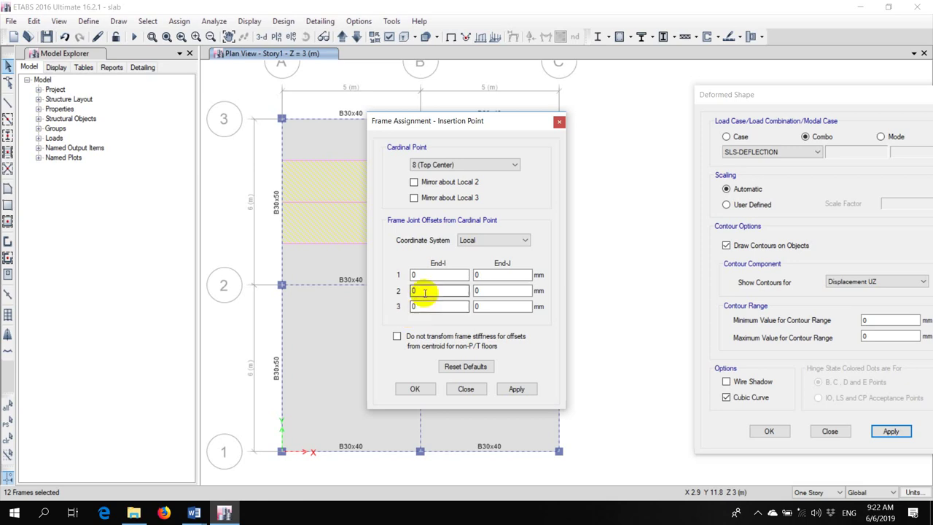
# Use the Global coordinate system, set the beams' Z joint offsets to 60 mm at End-I and End-J, and apply the insertion point assignment.
pyautogui.click(499, 242)
pyautogui.click(492, 258)
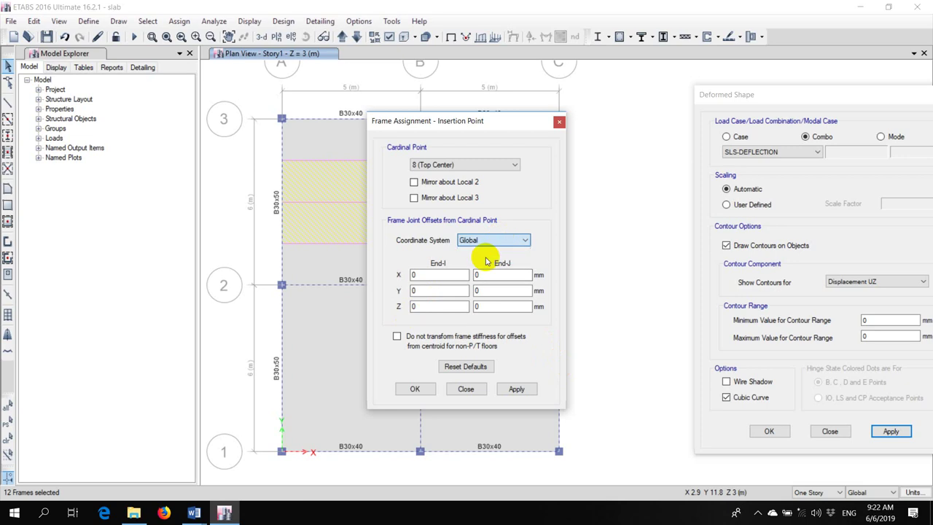
pyautogui.doubleClick(413, 306)
pyautogui.write('60')
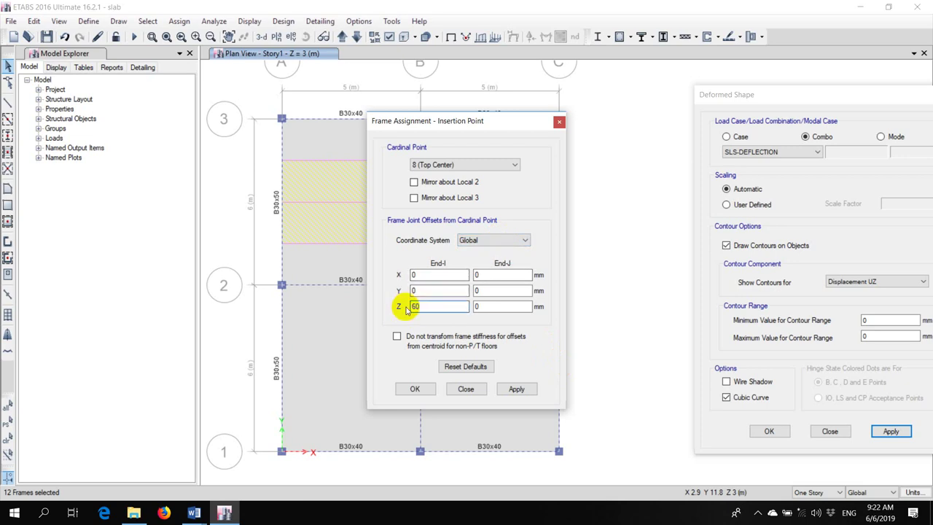
pyautogui.doubleClick(477, 307)
pyautogui.write('60')
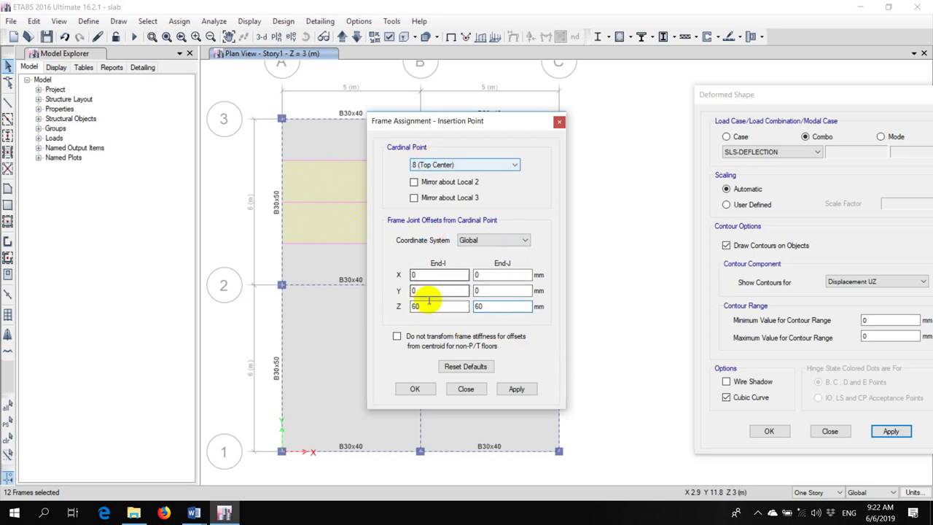
pyautogui.click(516, 388)
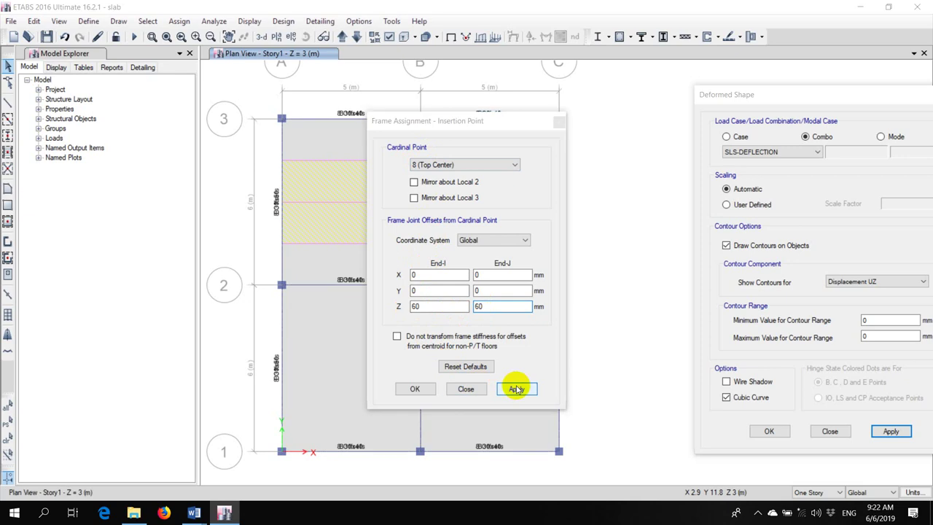
pyautogui.click(467, 388)
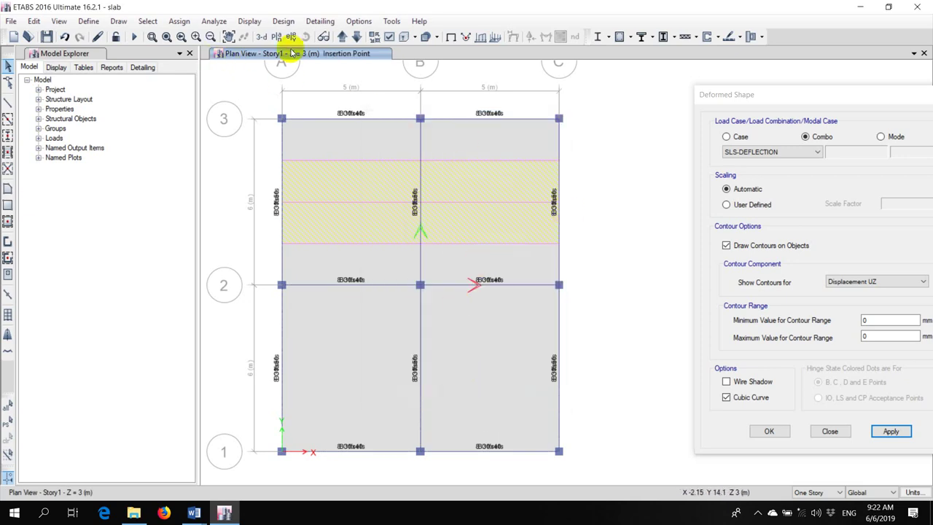
# Run the analysis and display the deformed shape for the SLS-DEFLECTION combination with Displacement UZ contours.
pyautogui.click(135, 39)
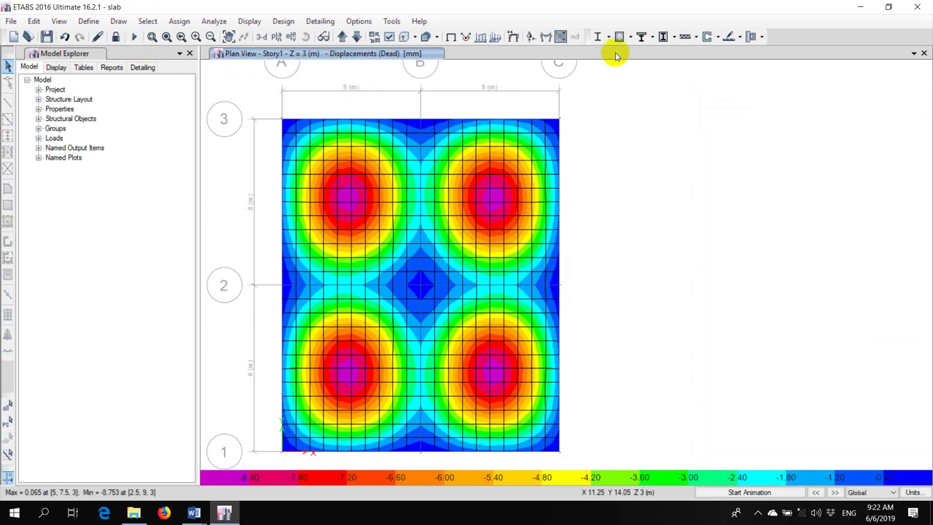
pyautogui.click(515, 37)
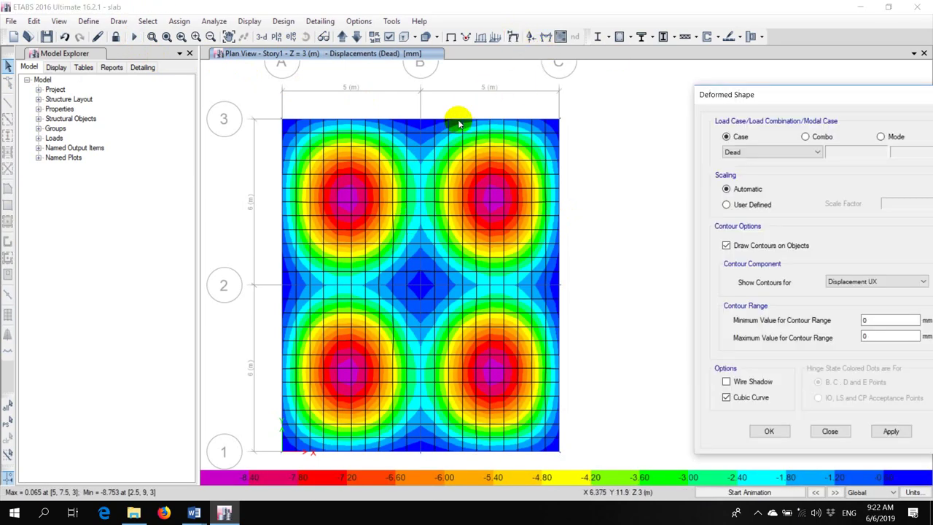
pyautogui.click(804, 137)
pyautogui.click(796, 152)
pyautogui.click(771, 178)
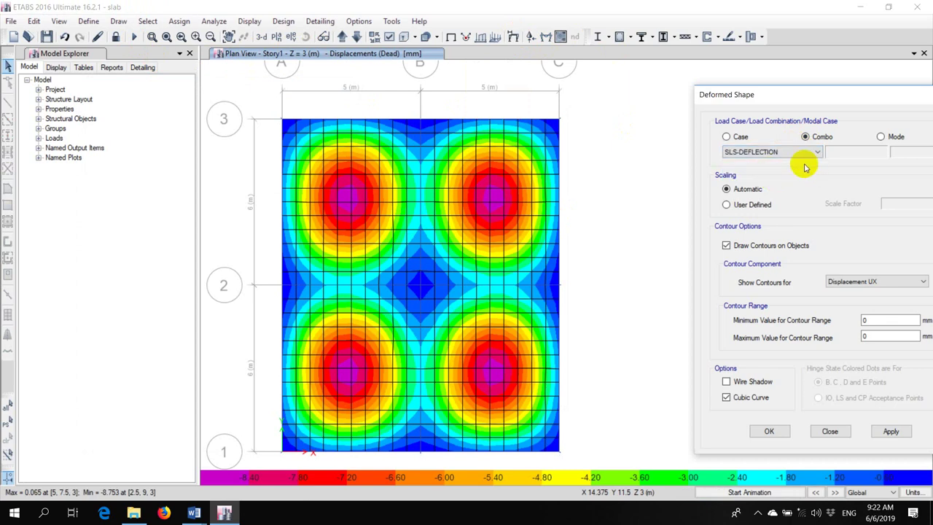
pyautogui.moveTo(862, 92); pyautogui.dragTo(726, 82)
pyautogui.click(763, 268)
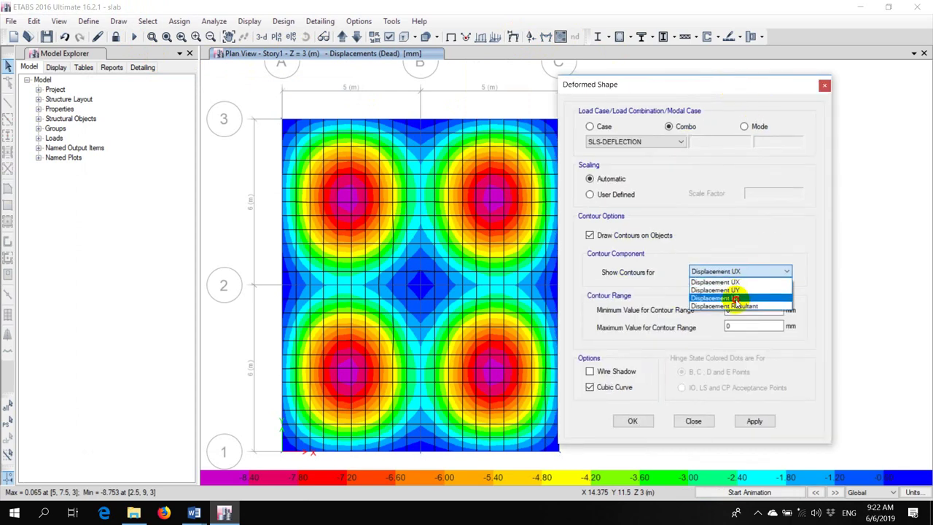
pyautogui.click(734, 299)
pyautogui.click(755, 423)
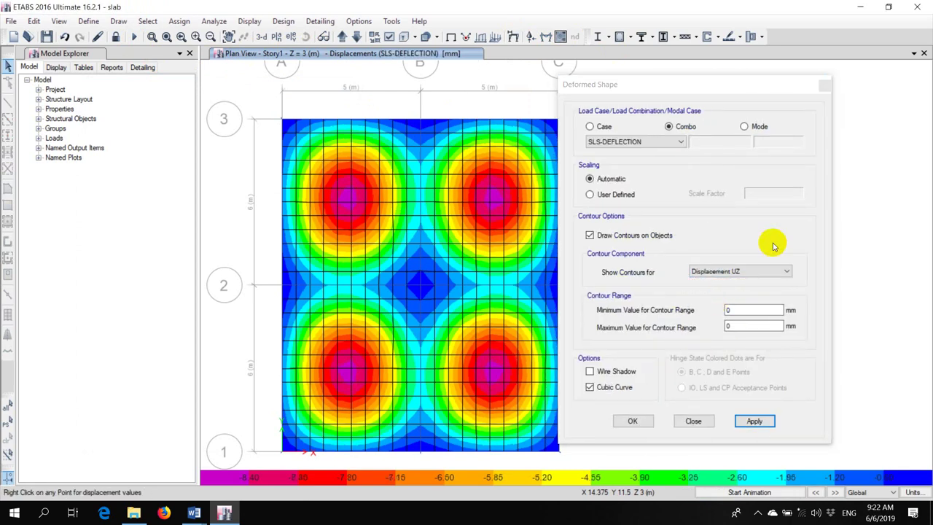
# Inspect joint displacements at the centre of slab panel B-C/2-3 and at midspan of its beams on grids B and C.
pyautogui.moveTo(648, 83); pyautogui.dragTo(749, 96)
pyautogui.moveTo(493, 204)
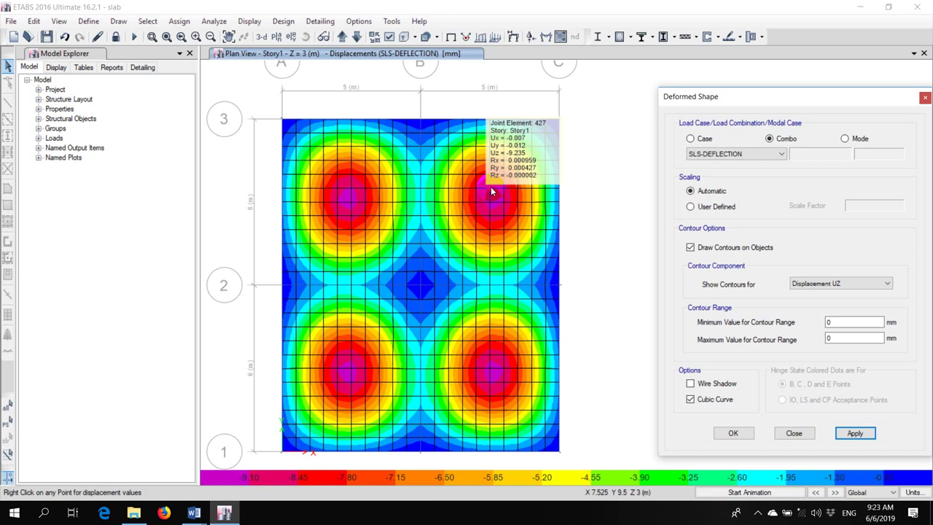
pyautogui.moveTo(420, 209)
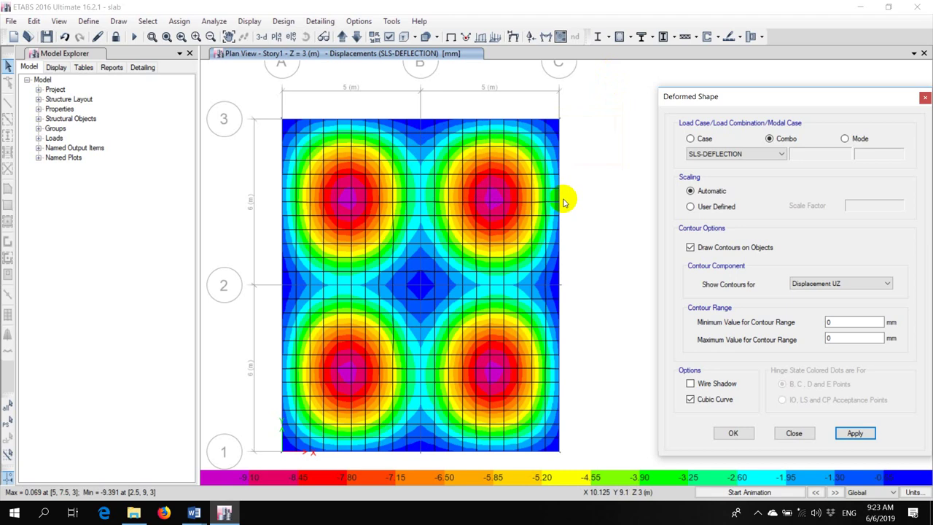
pyautogui.moveTo(559, 204)
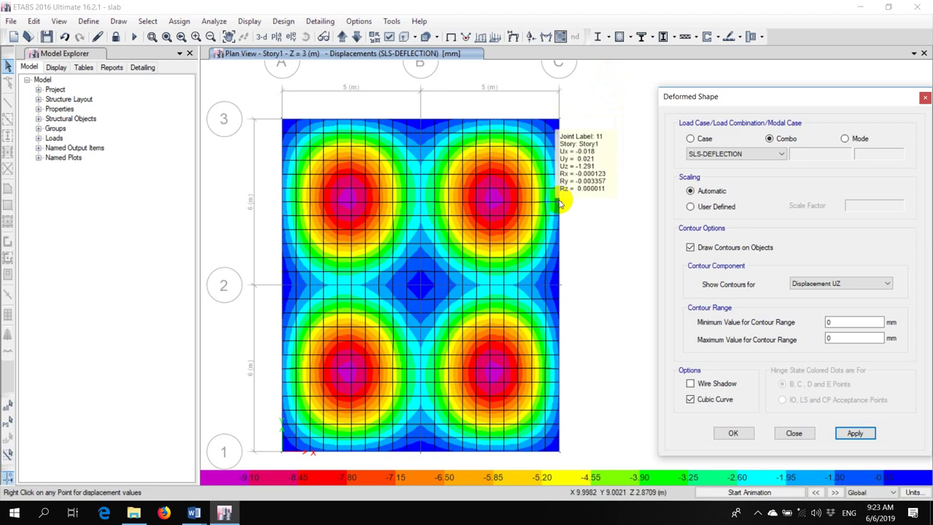